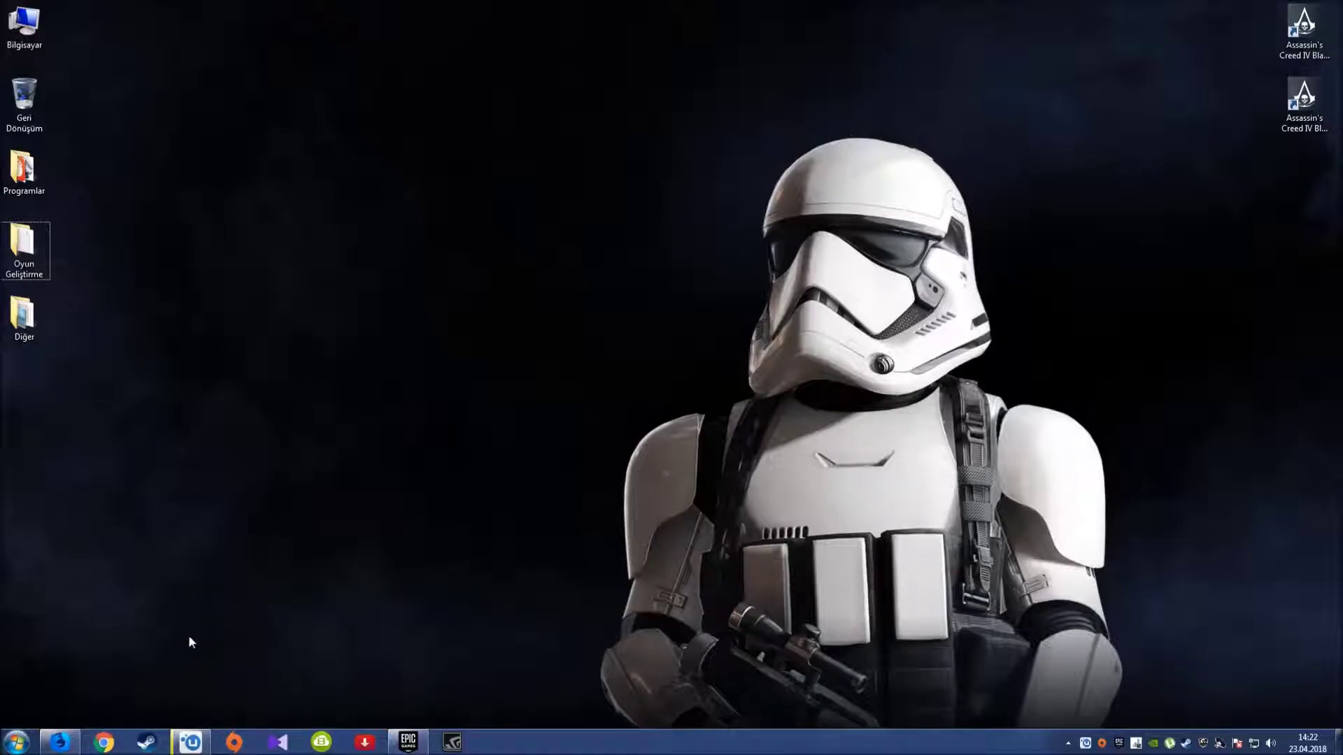
- Bring Firefox back to the Free3D home page and scroll through its model catalogue
left_click(57, 743)
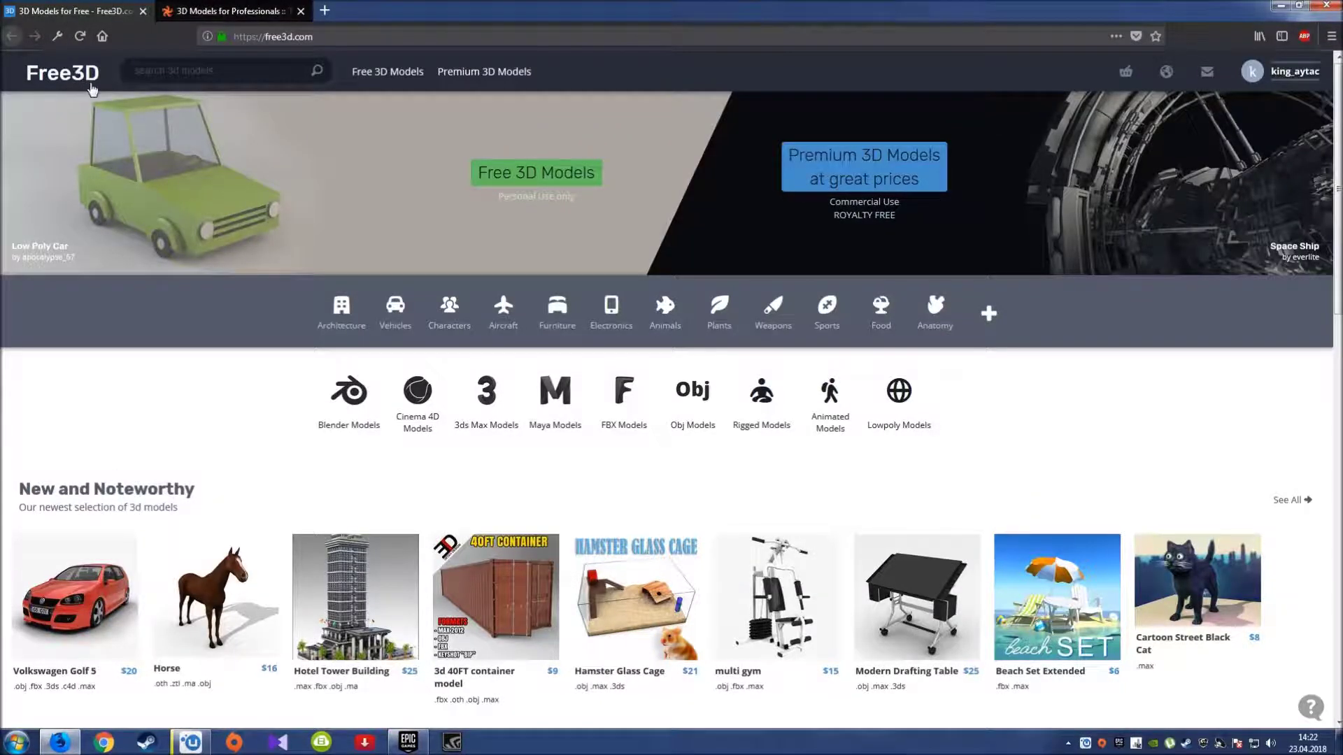
left_click(228, 12)
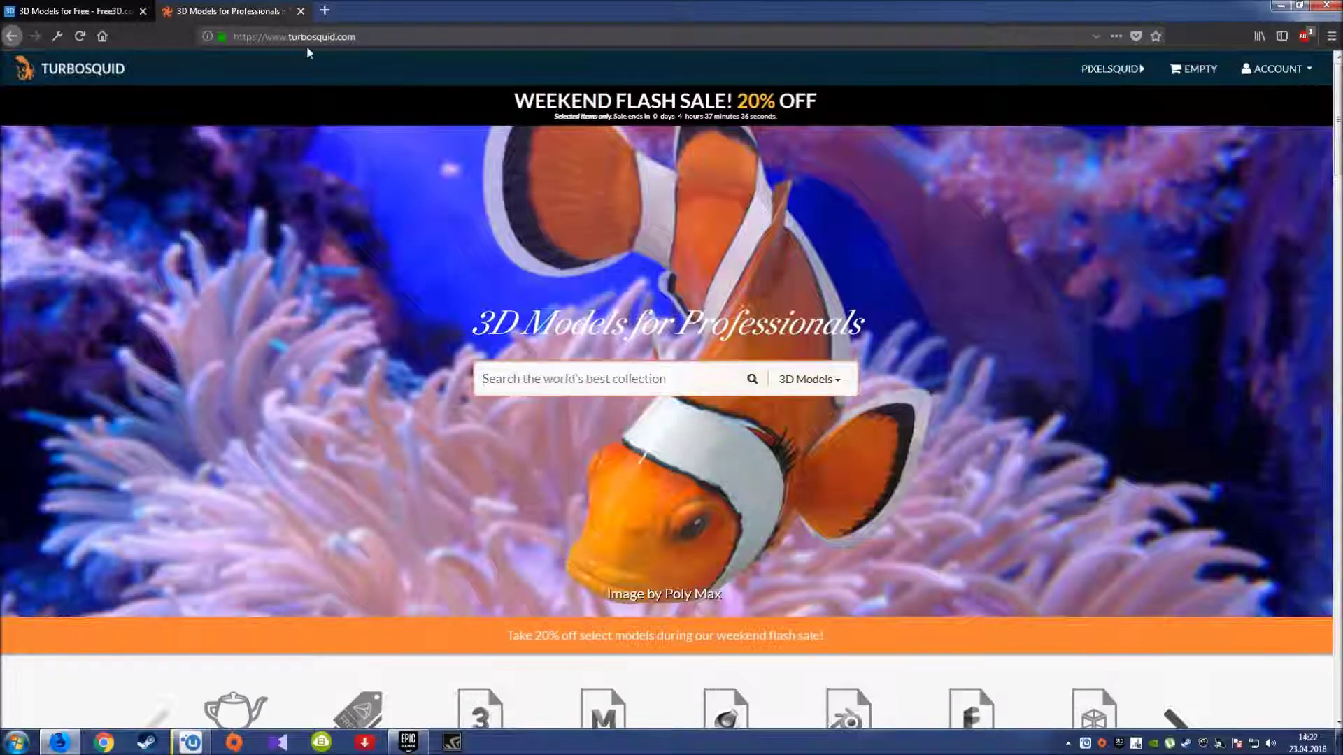
left_click(10, 9)
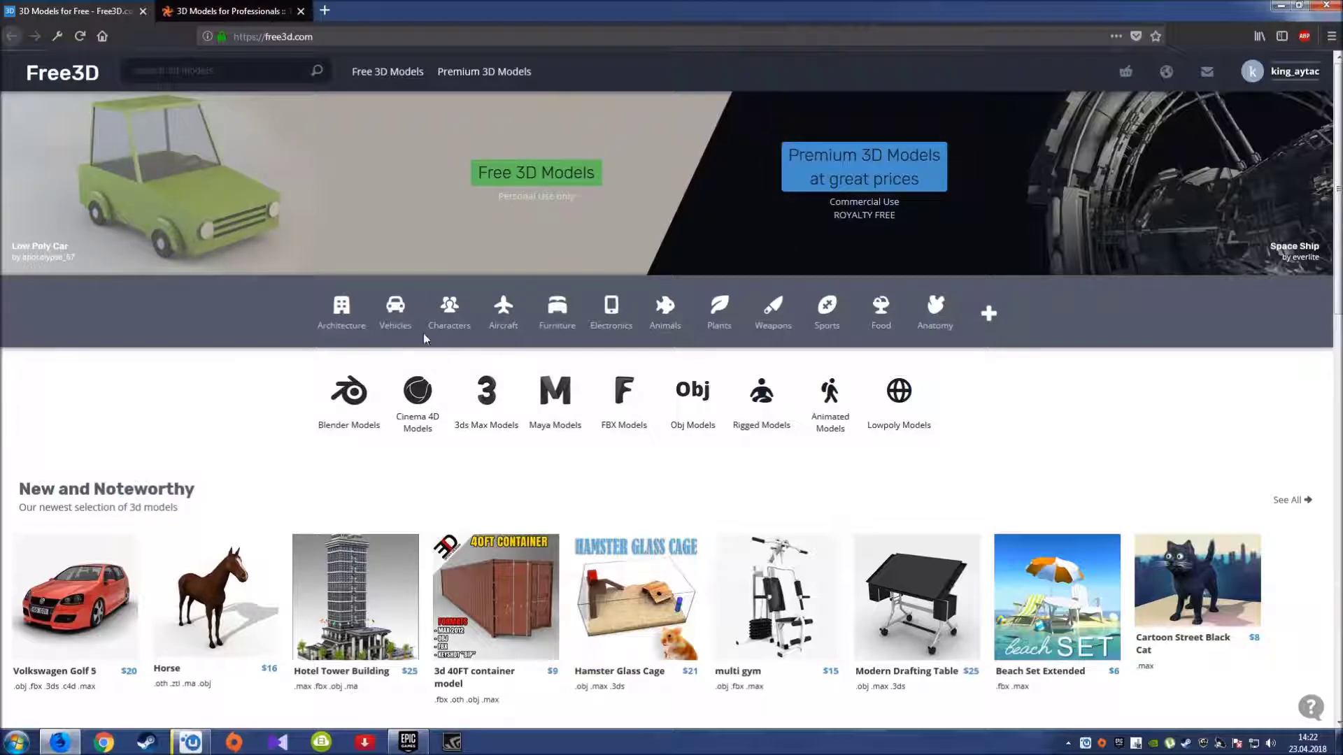
scroll(424, 339, "down", 5)
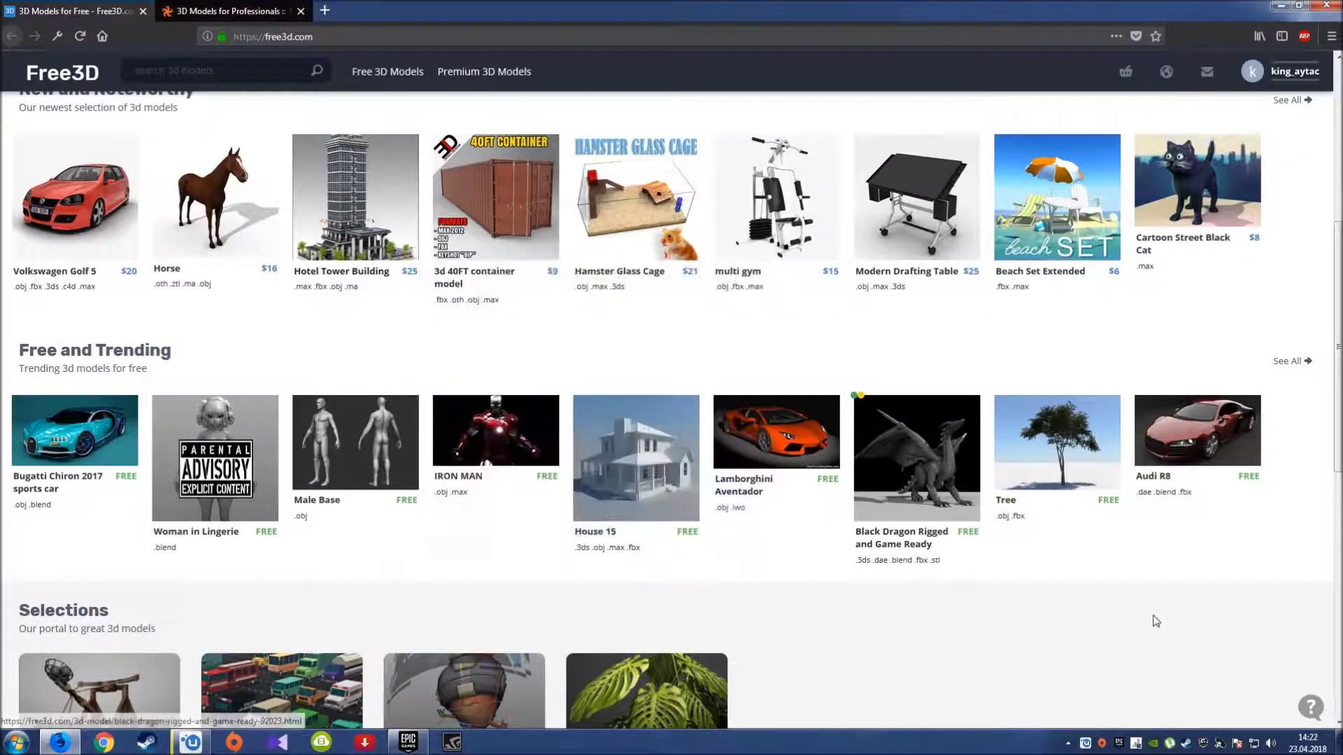
scroll(1140, 601, "down", 5)
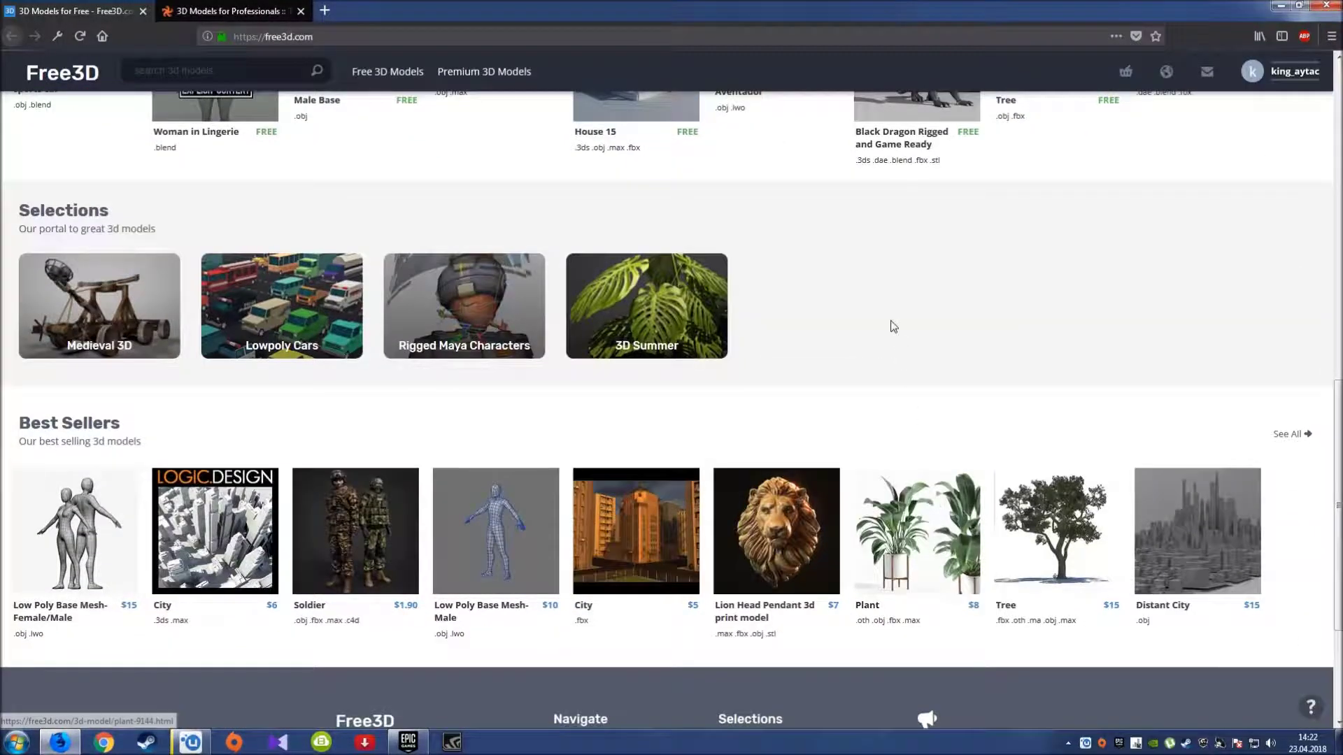
scroll(867, 385, "up", 10)
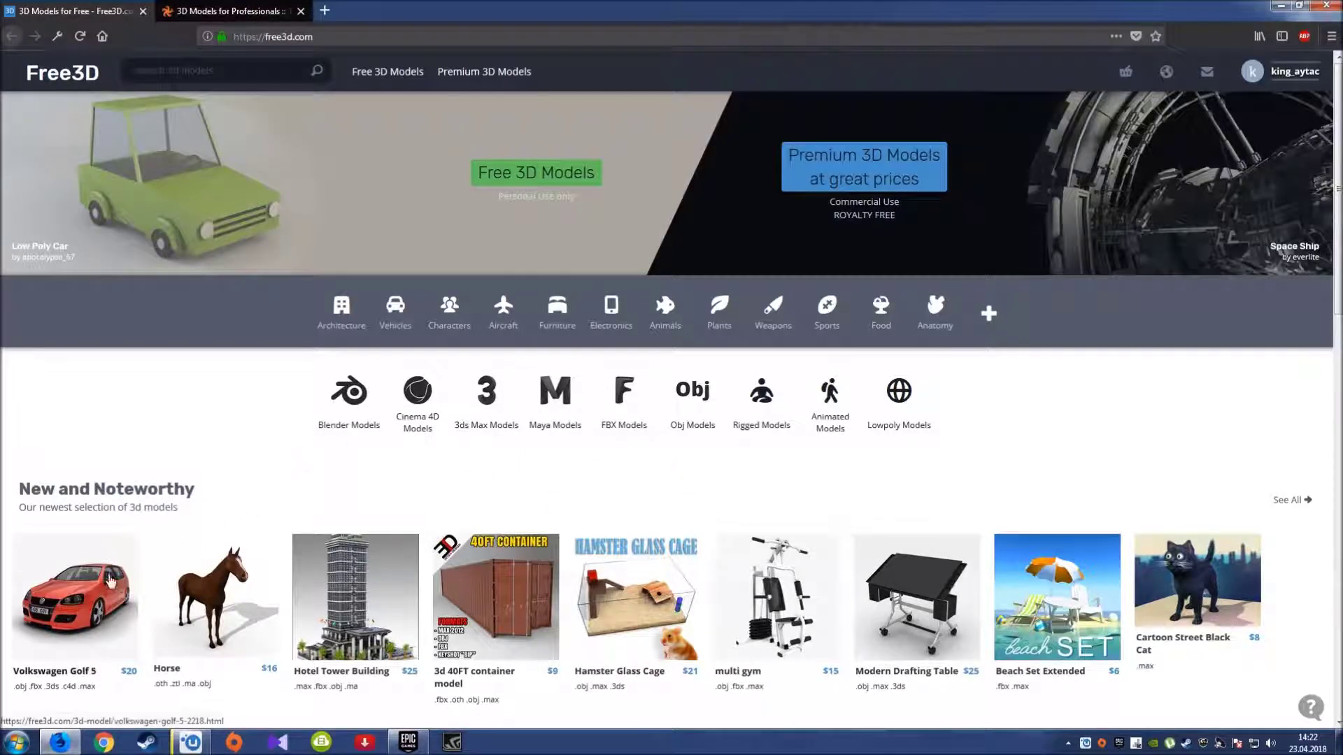
mouse_move(108, 600)
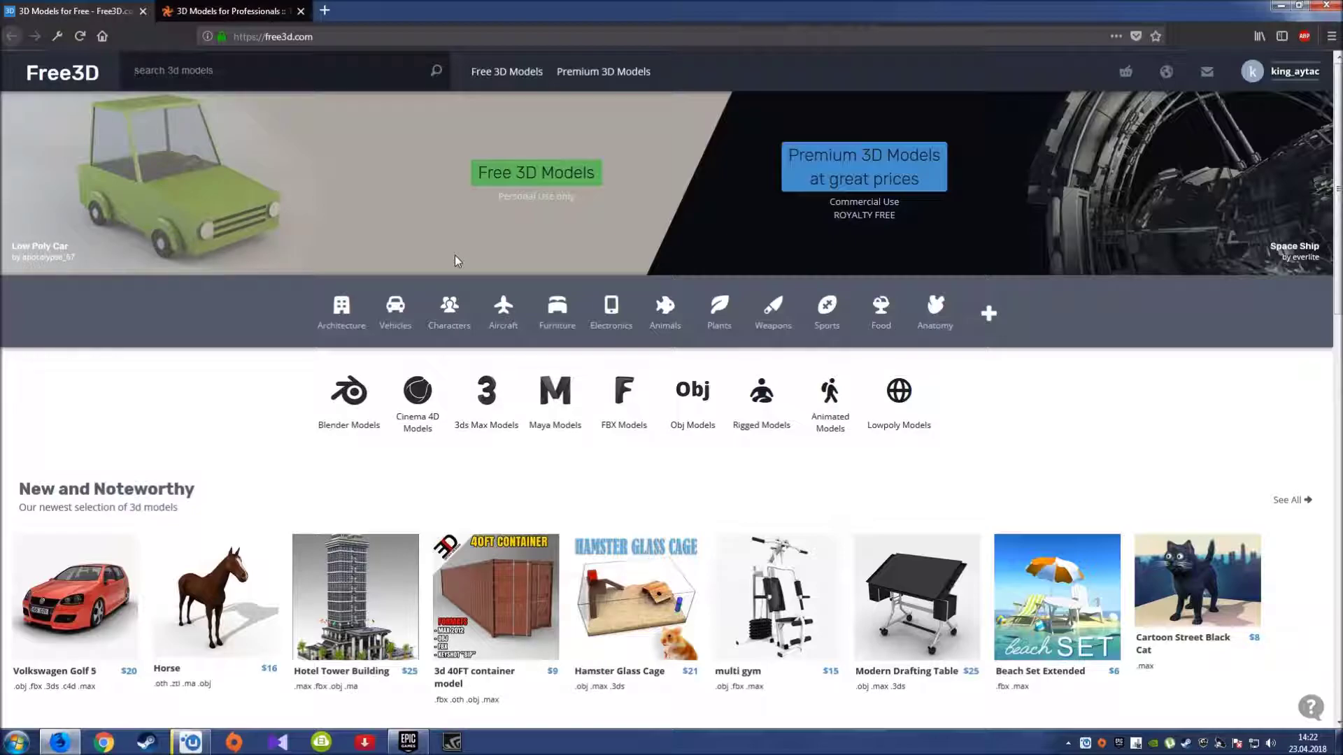
- Search Free3D for 'game ready' models and scroll through the results
type("game ready")
key("Return")
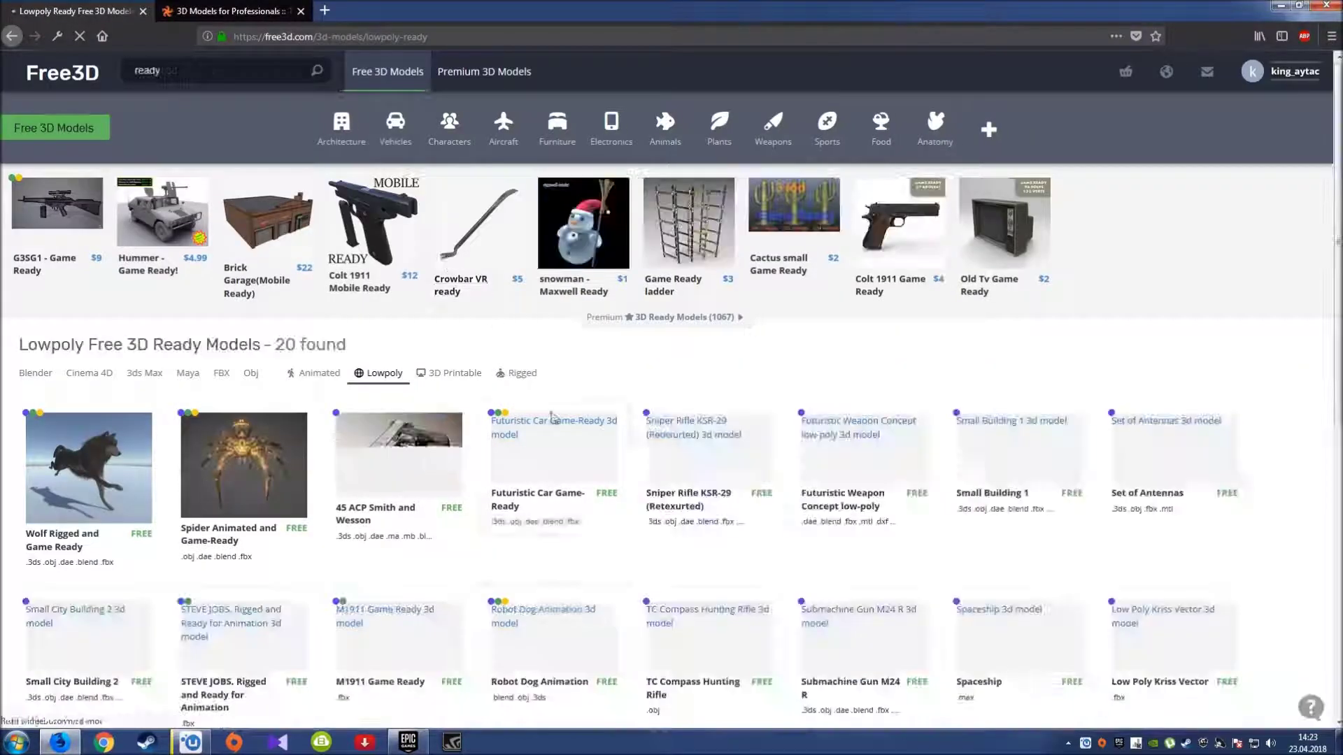
scroll(677, 530, "down", 2)
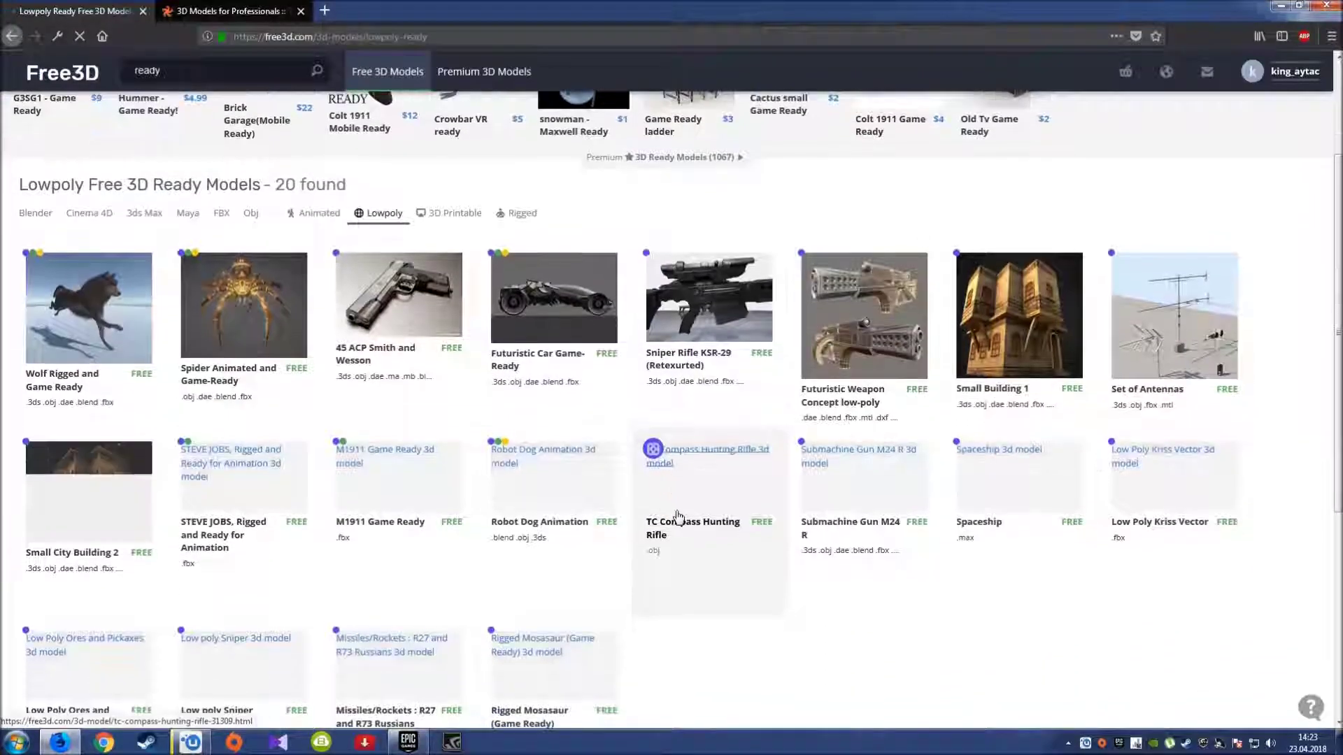
scroll(677, 517, "down", 3)
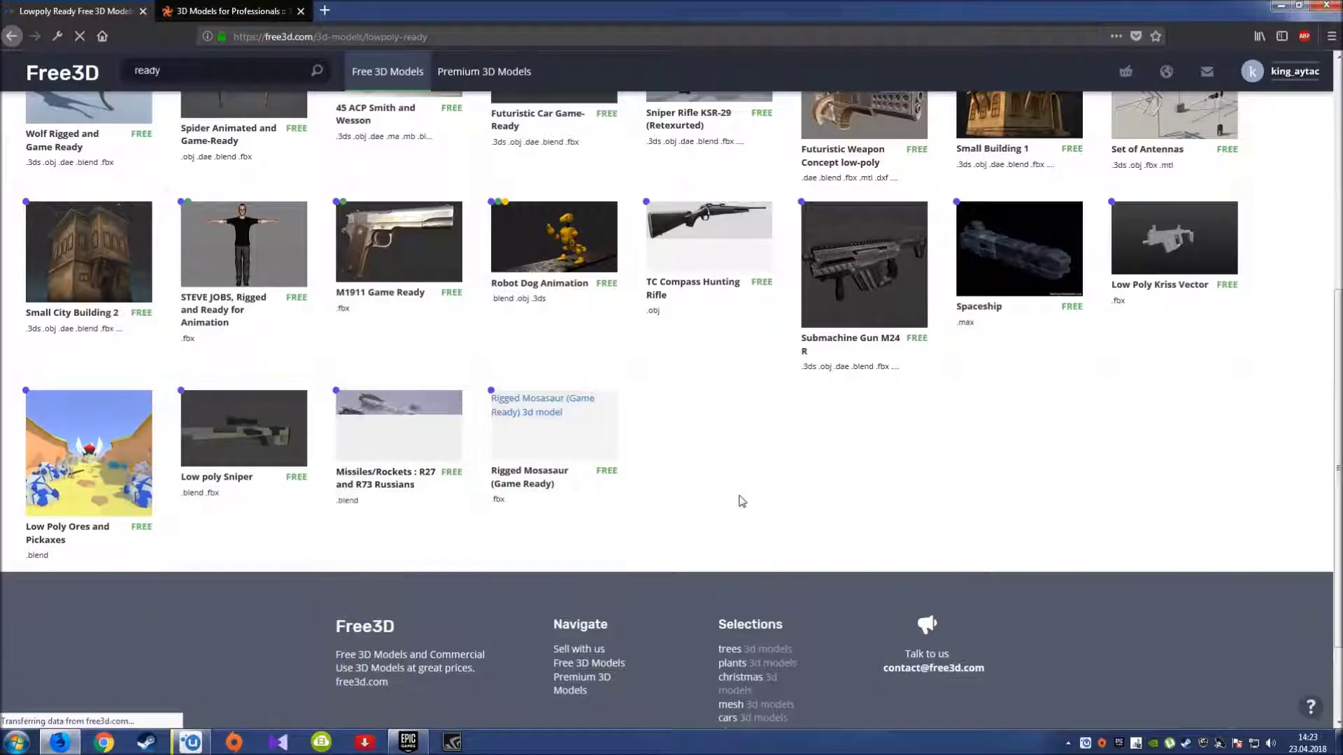
scroll(740, 500, "up", 2)
scroll(740, 499, "up", 4)
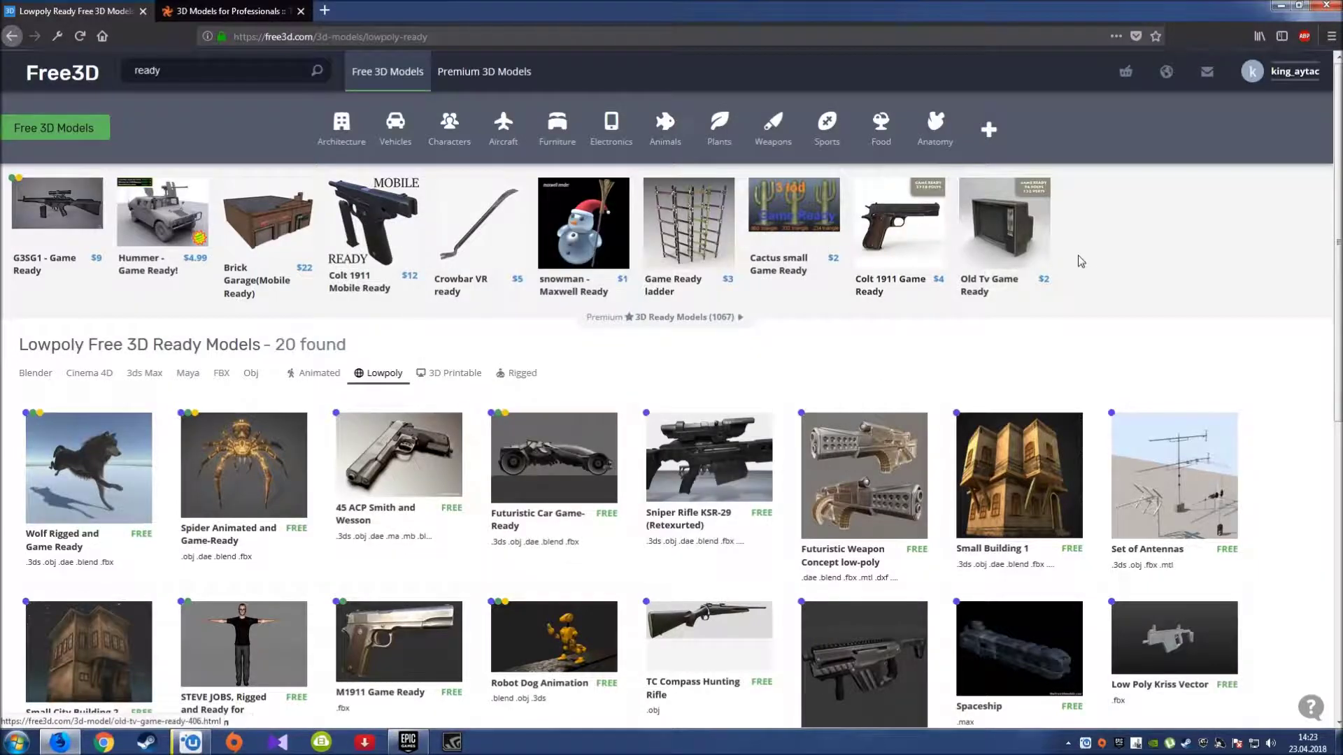
- Close the Free3D tab, leaving only TurboSquid's home page open
mouse_move(1081, 272)
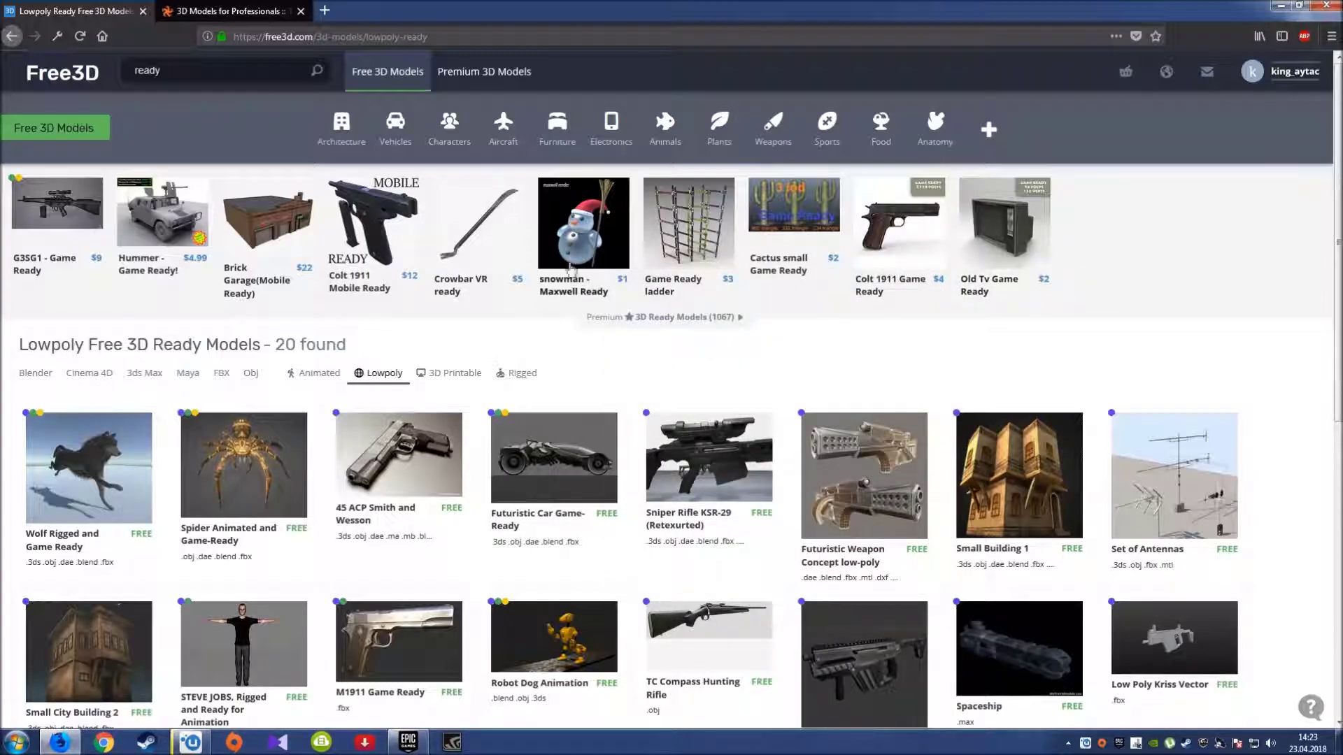
mouse_move(245, 254)
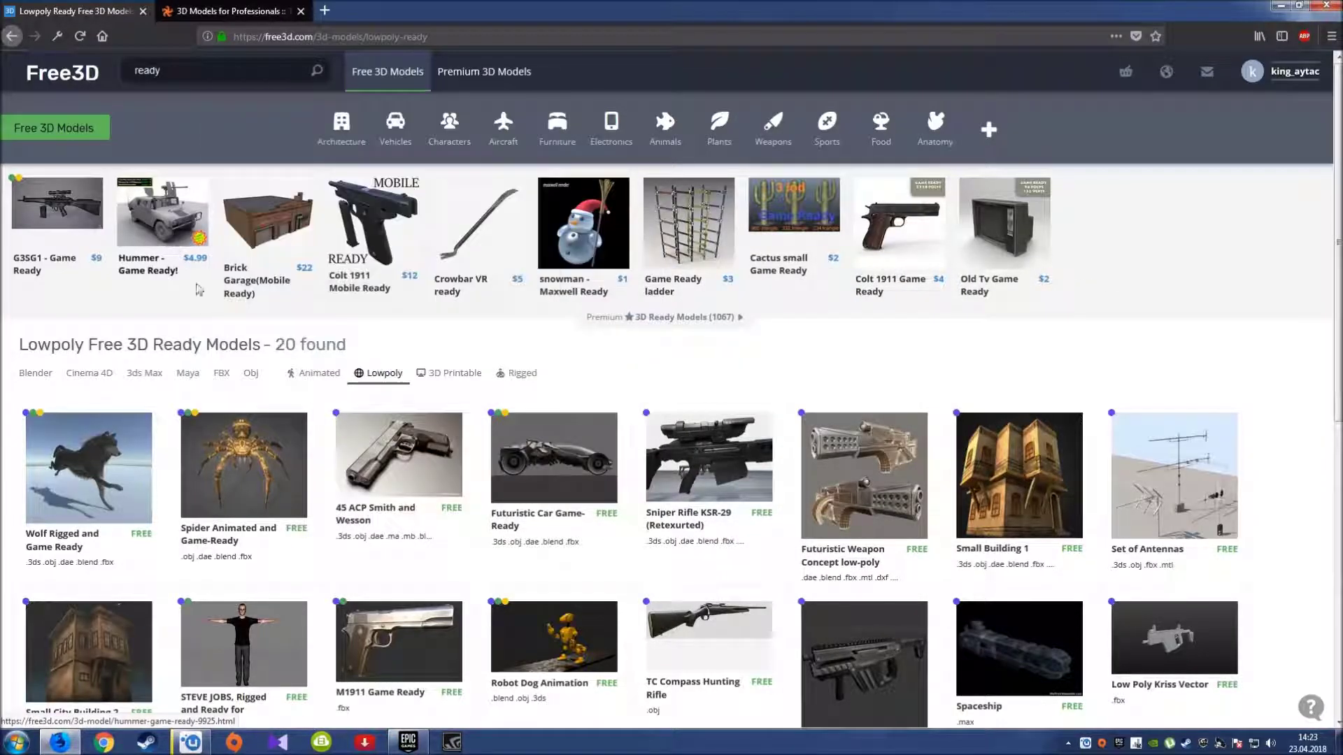
left_click(143, 11)
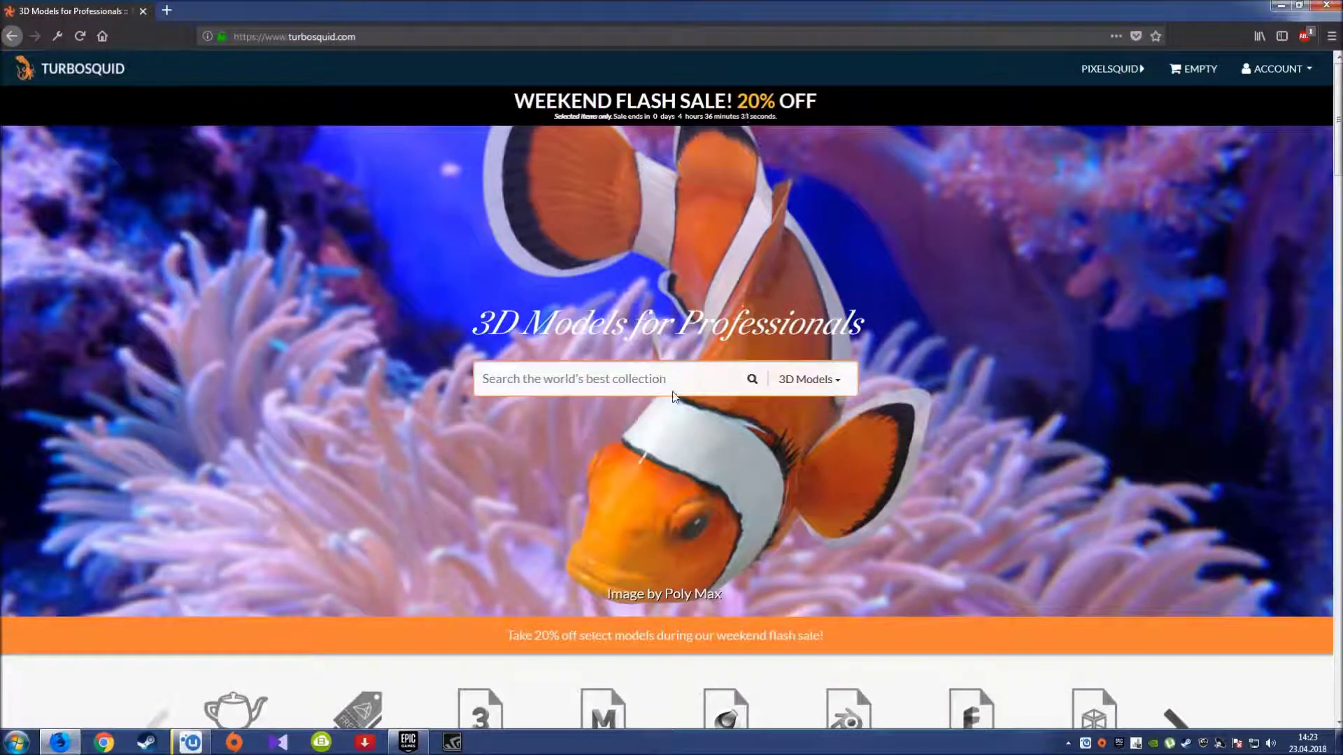
- Scroll the TurboSquid home page and open the Smartphone models category
scroll(712, 404, "down", 4)
scroll(658, 456, "down", 2)
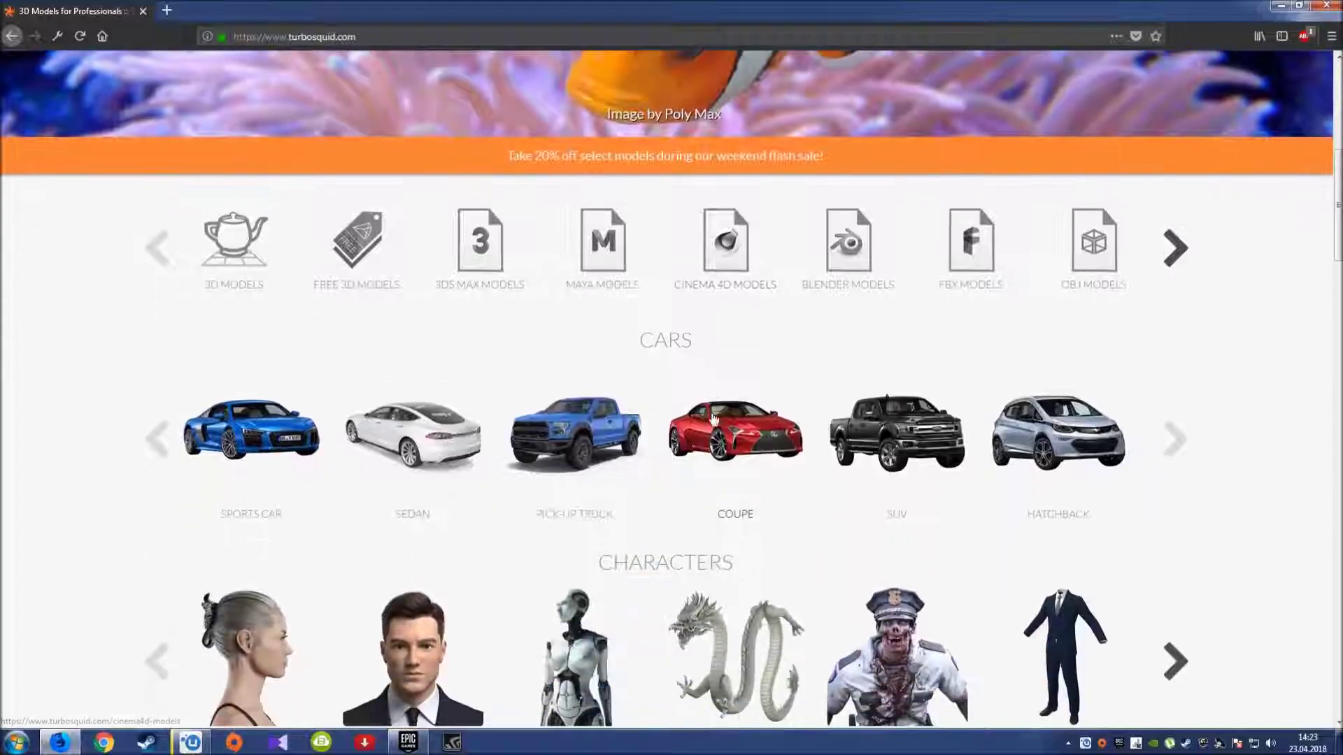
scroll(658, 456, "down", 7)
scroll(658, 456, "down", 7)
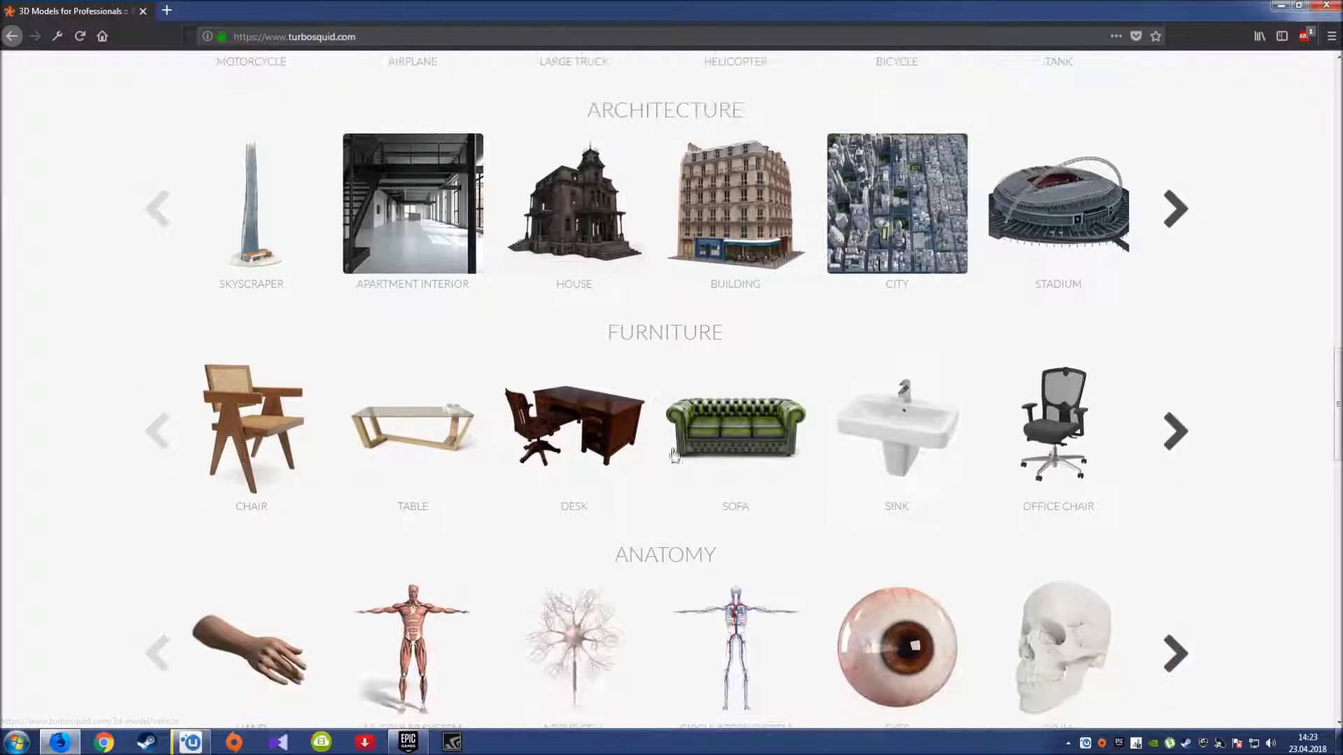
scroll(1213, 386, "down", 7)
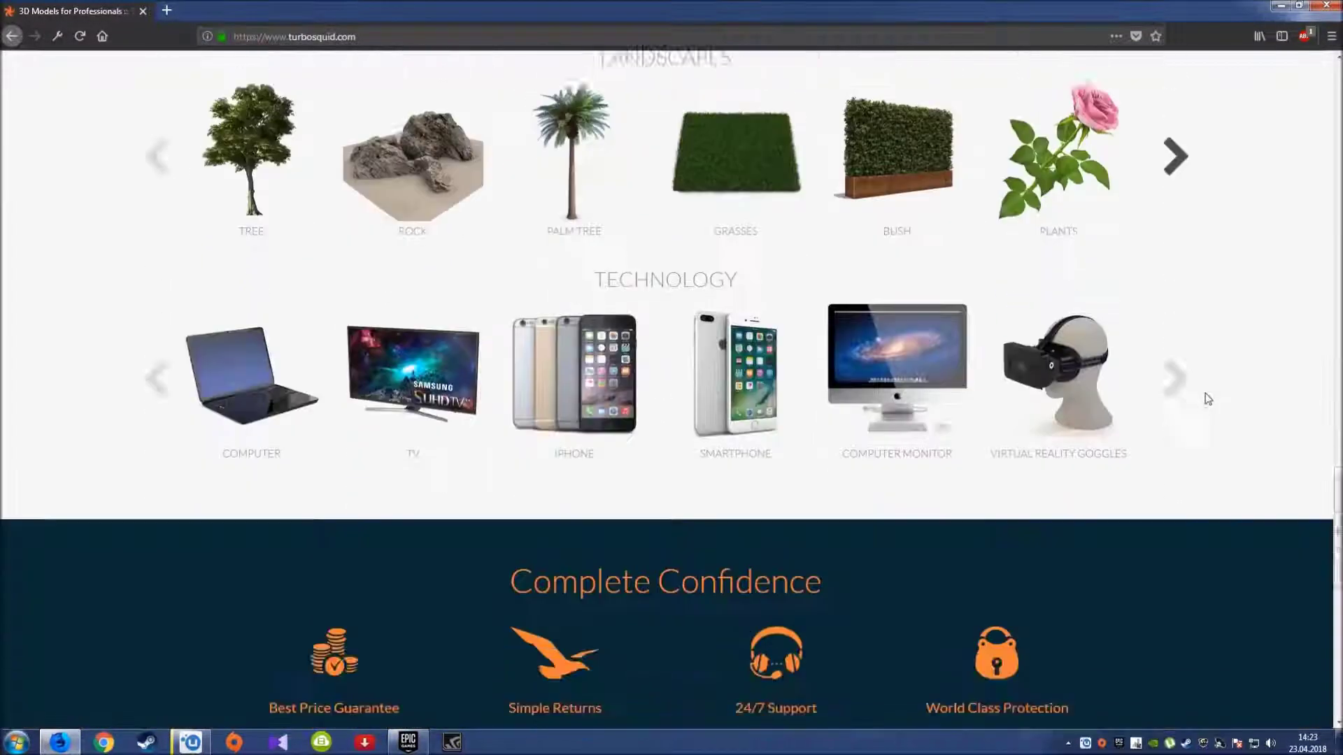
scroll(1210, 400, "down", 6)
scroll(1210, 400, "up", 7)
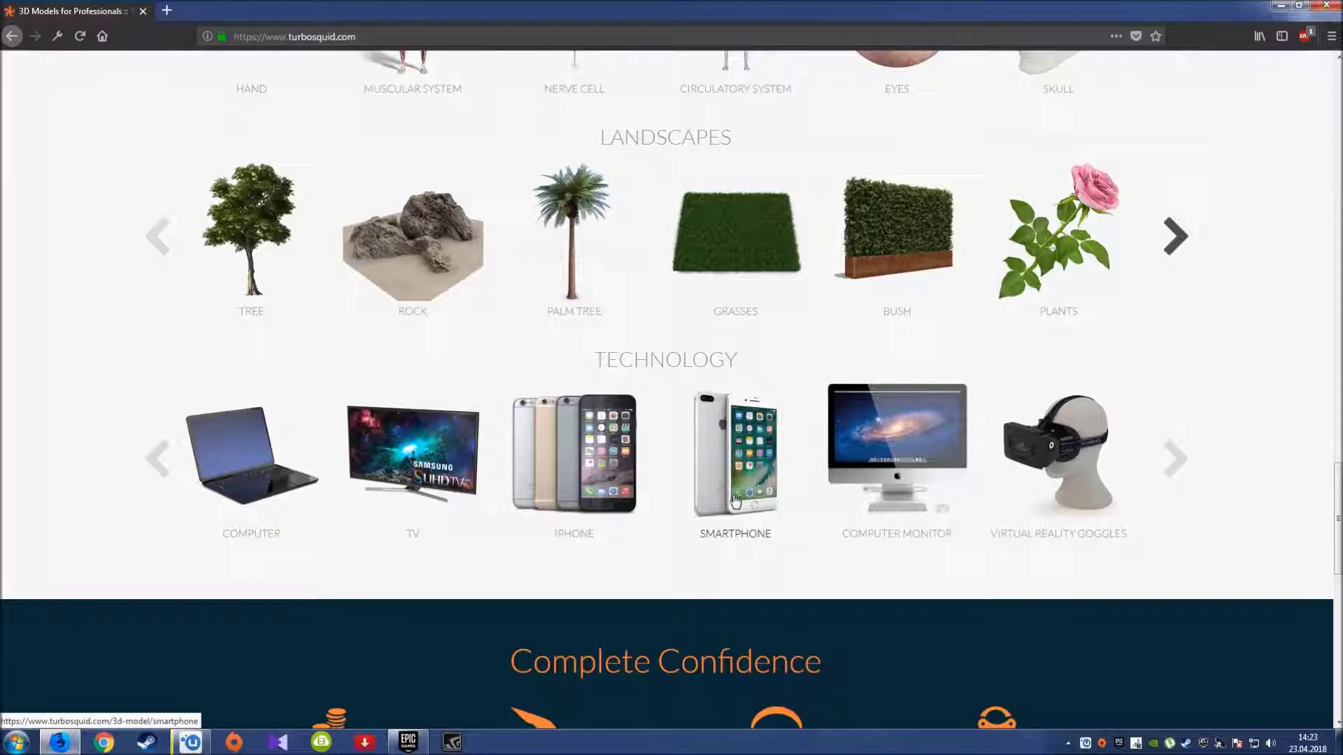
scroll(735, 500, "up", 1)
left_click(740, 536)
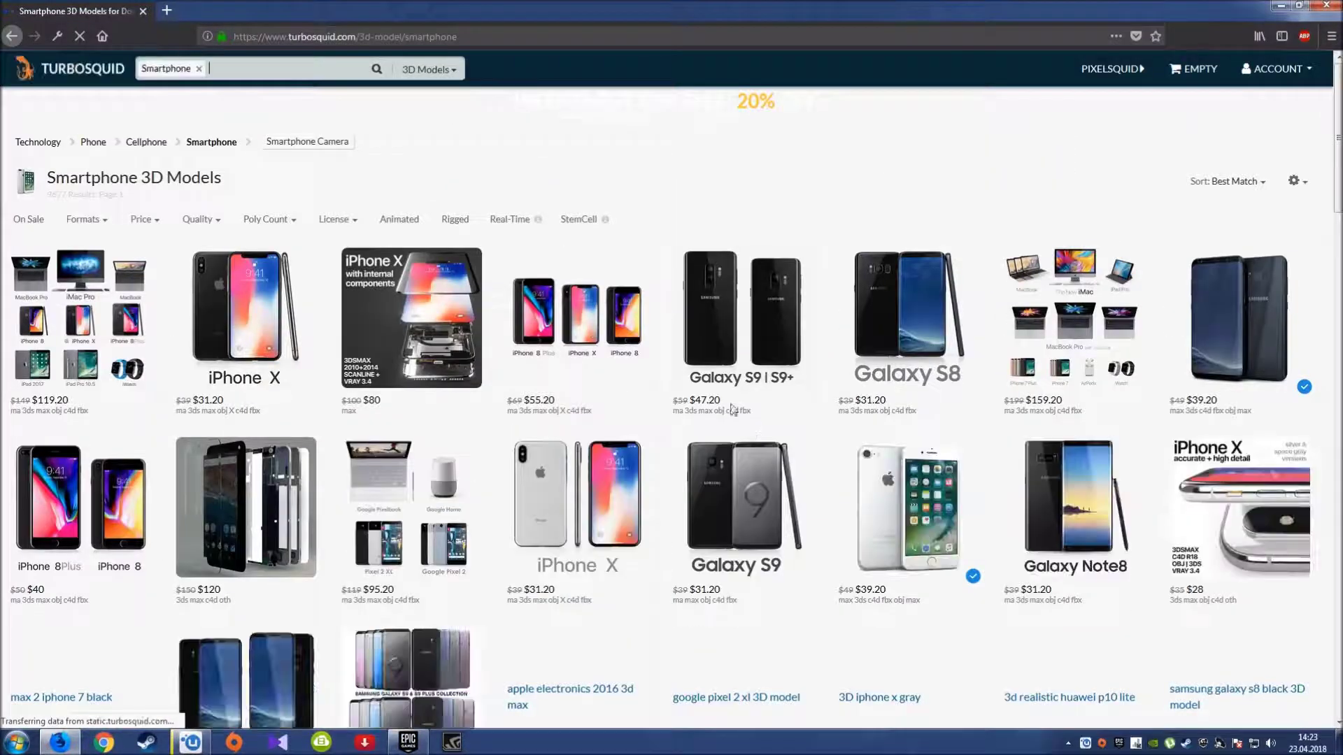
- Browse the smartphone model listings such as Galaxy S9 and Google Pixel 2 XL
scroll(777, 210, "down", 2)
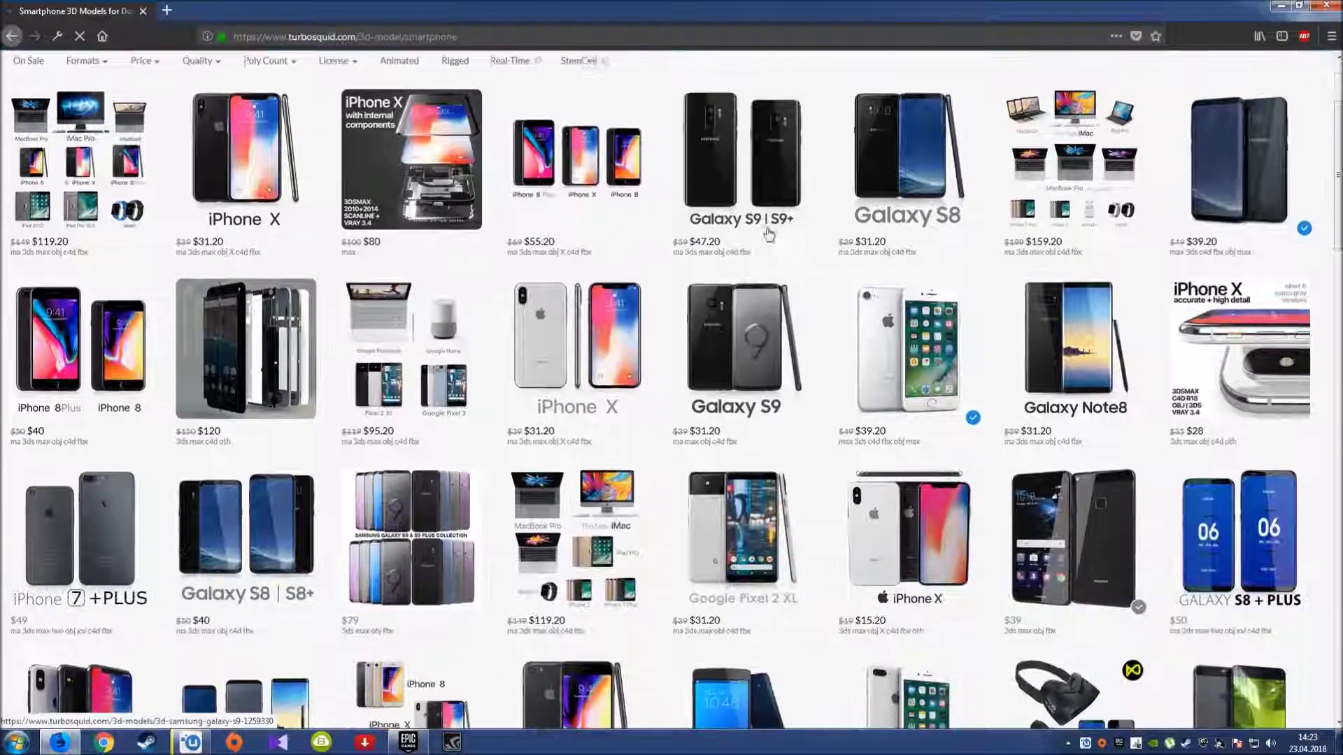
mouse_move(758, 191)
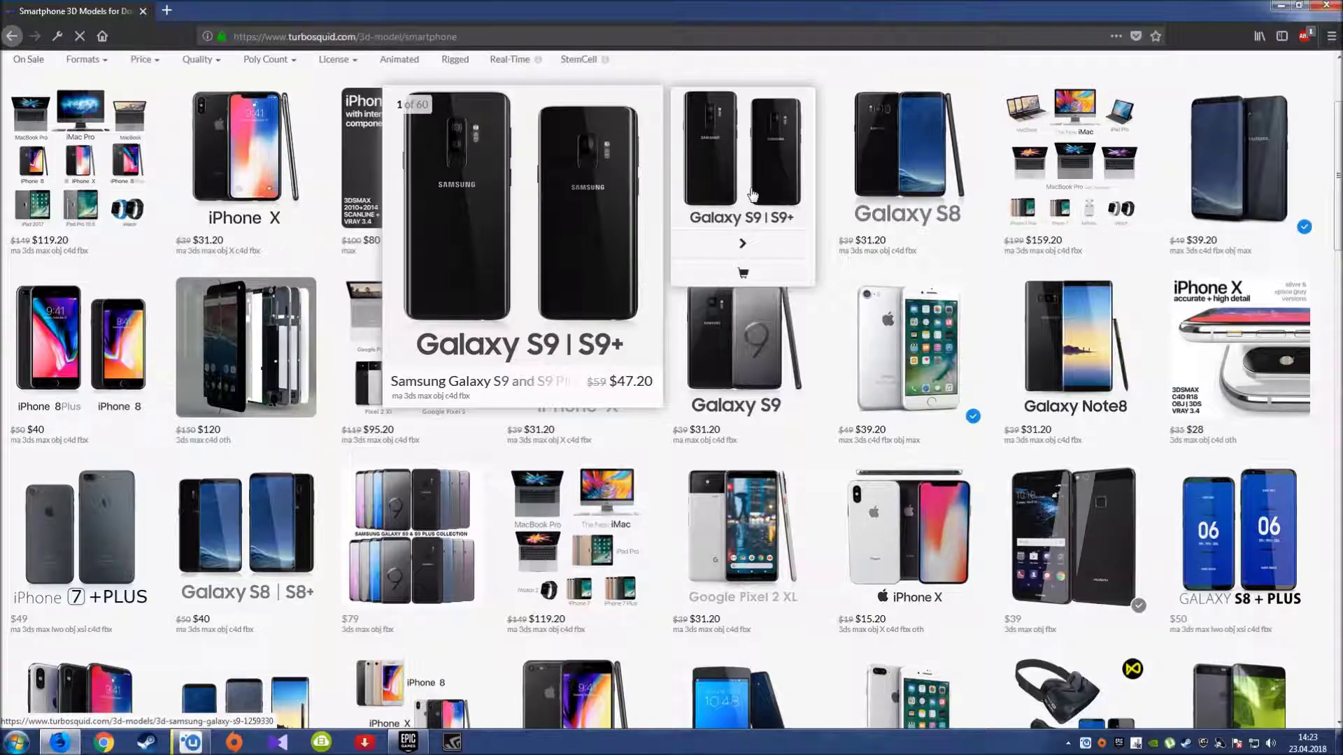
scroll(752, 194, "down", 4)
mouse_move(769, 233)
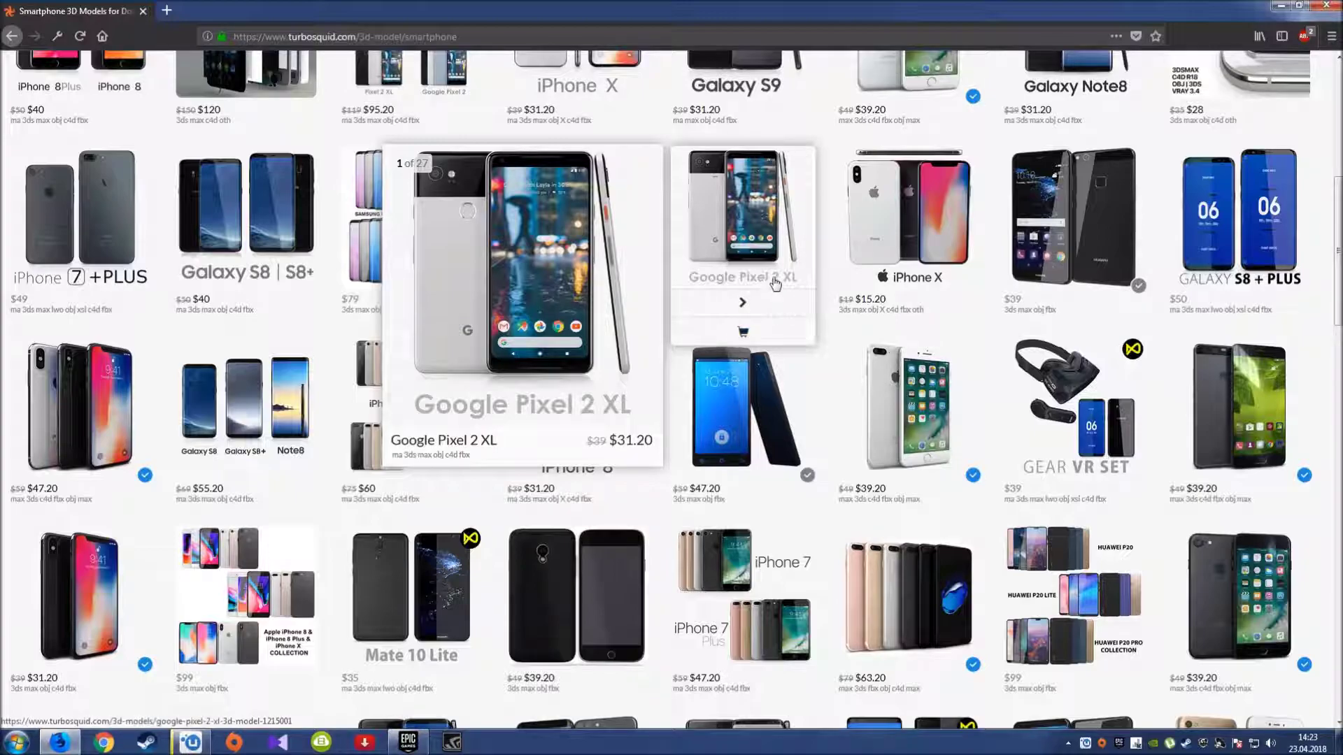
scroll(773, 307, "down", 5)
mouse_move(697, 402)
scroll(697, 402, "down", 4)
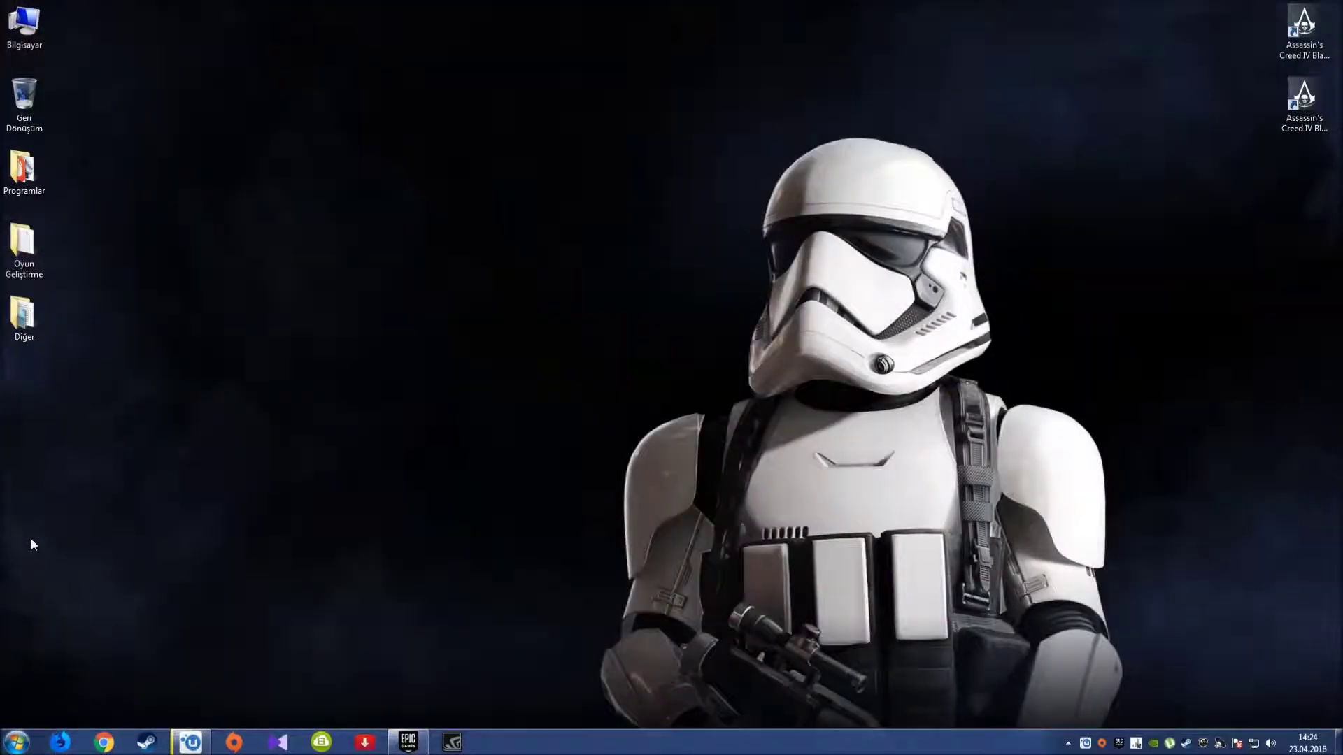
double_click(22, 261)
double_click(150, 105)
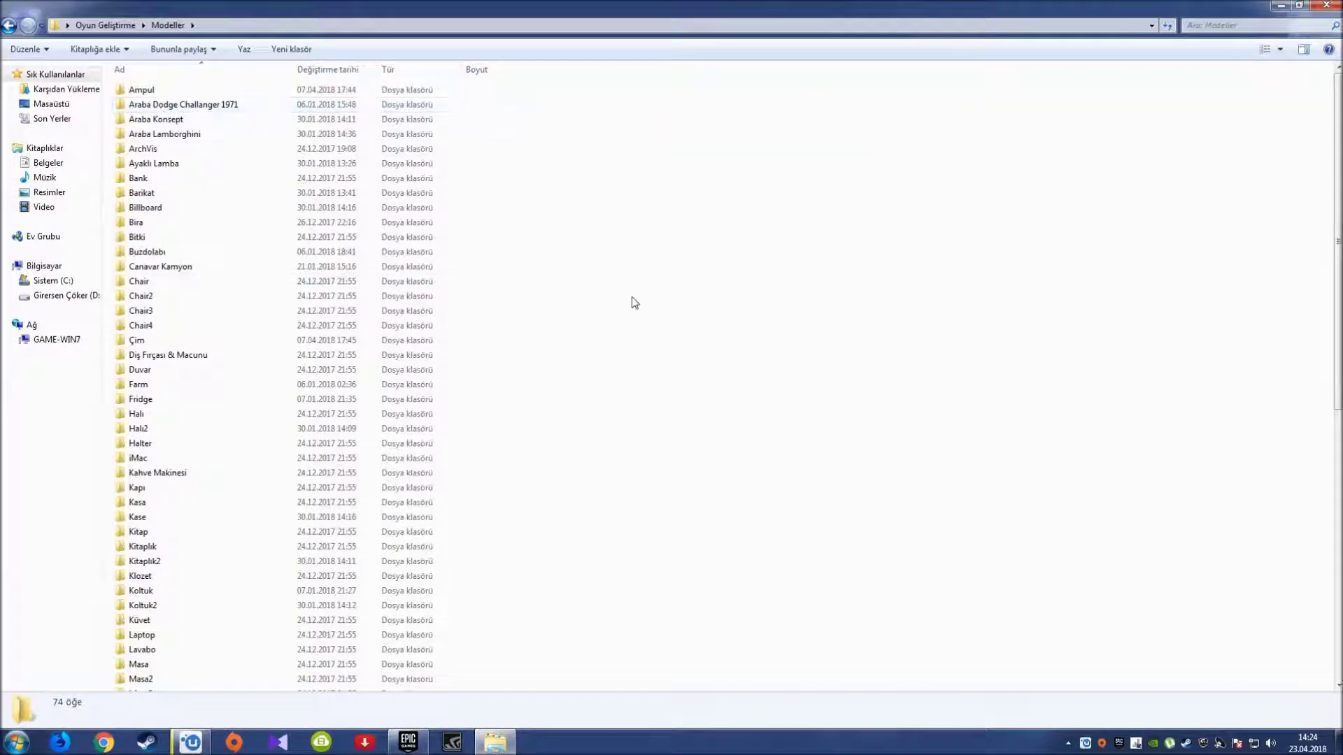
scroll(344, 321, "down", 9)
scroll(315, 489, "down", 2)
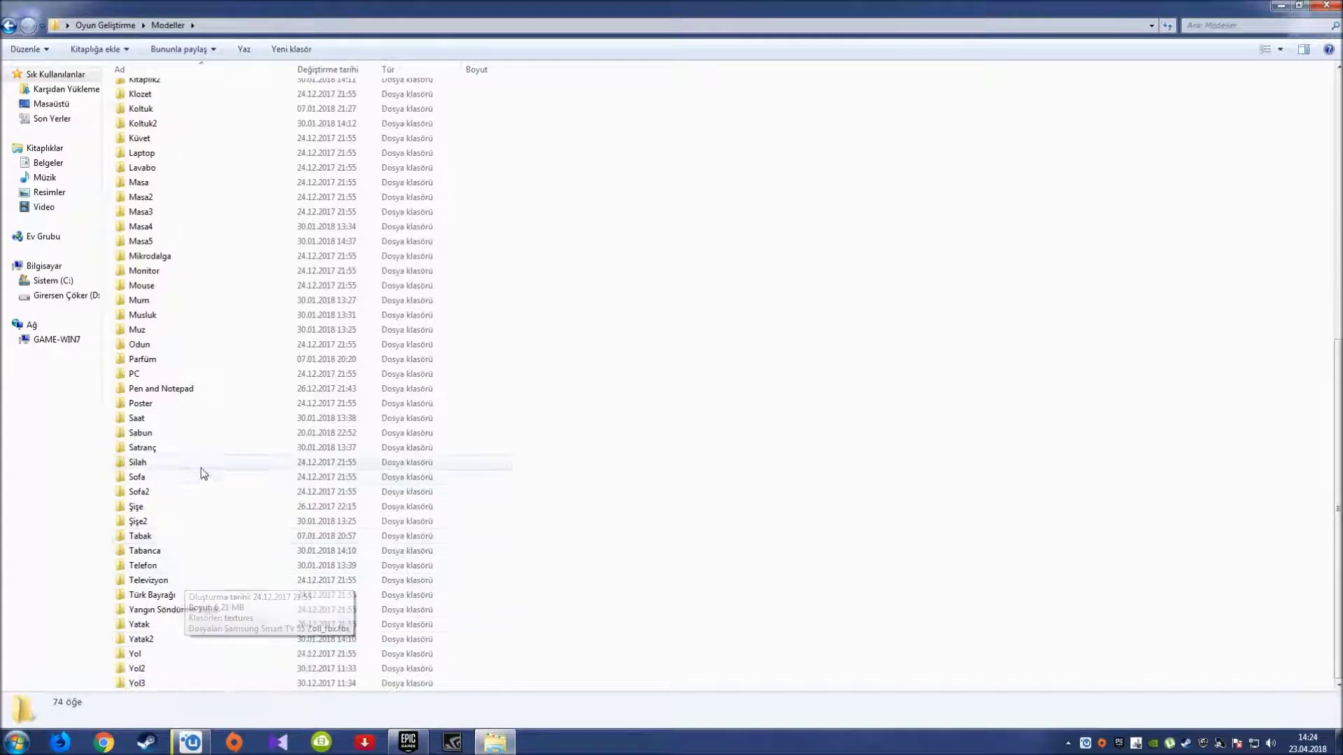
scroll(202, 467, "up", 9)
scroll(213, 466, "up", 2)
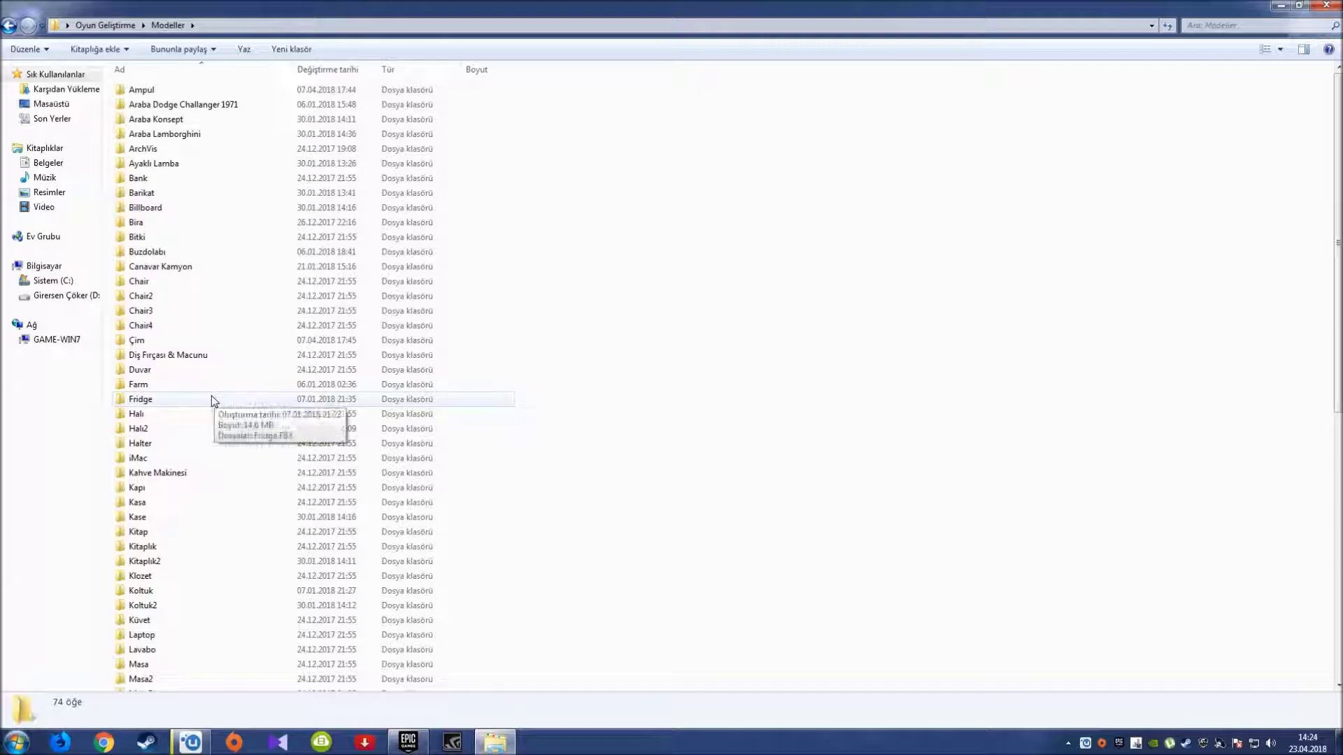
left_click(1334, 6)
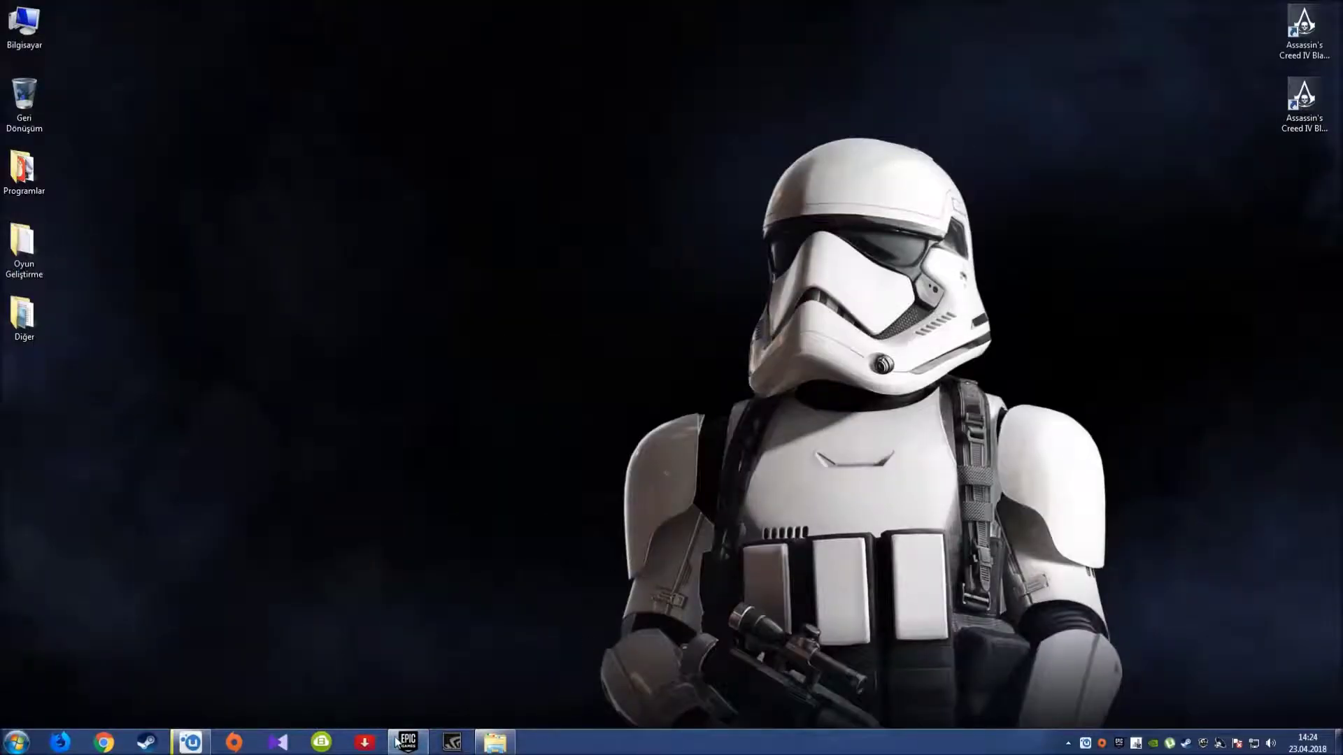
left_click(404, 746)
- Start Unreal Engine 4.19.1 and create MyProject2 from the First Person template
left_click(287, 164)
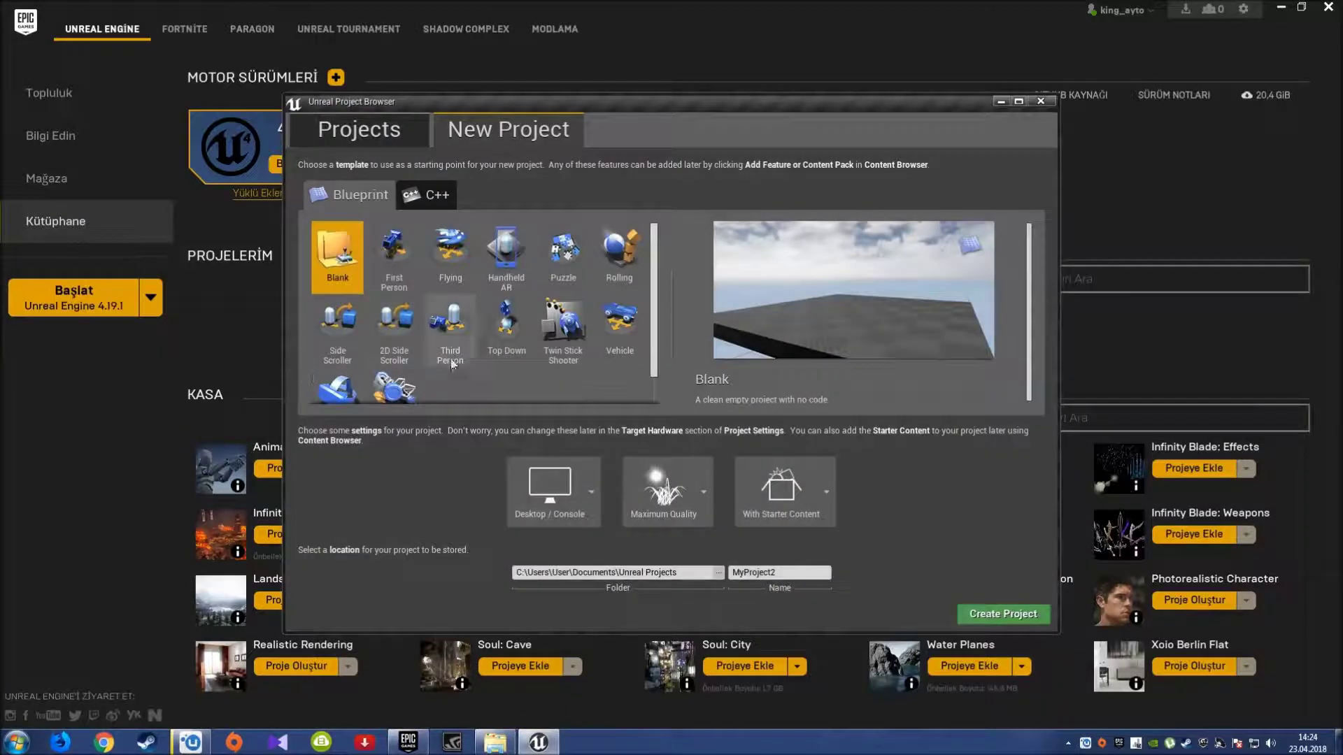
left_click(394, 256)
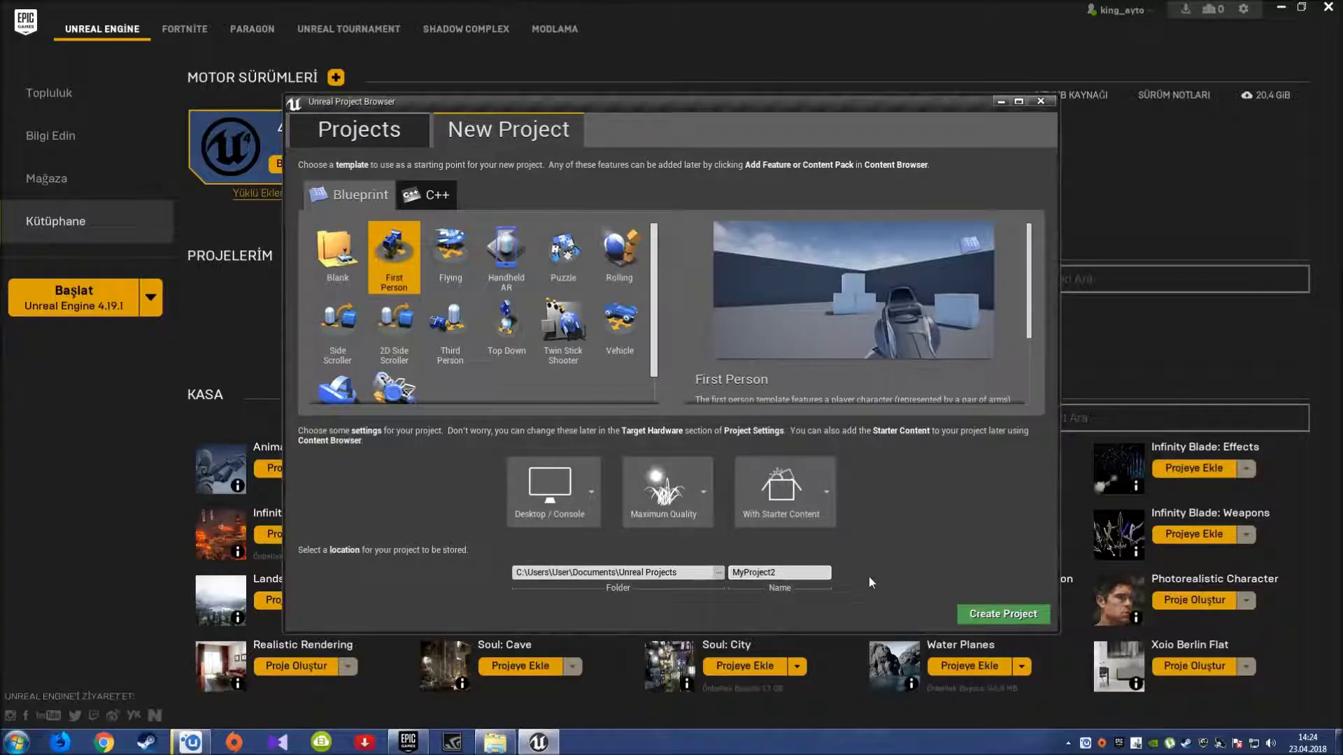
left_click(1013, 614)
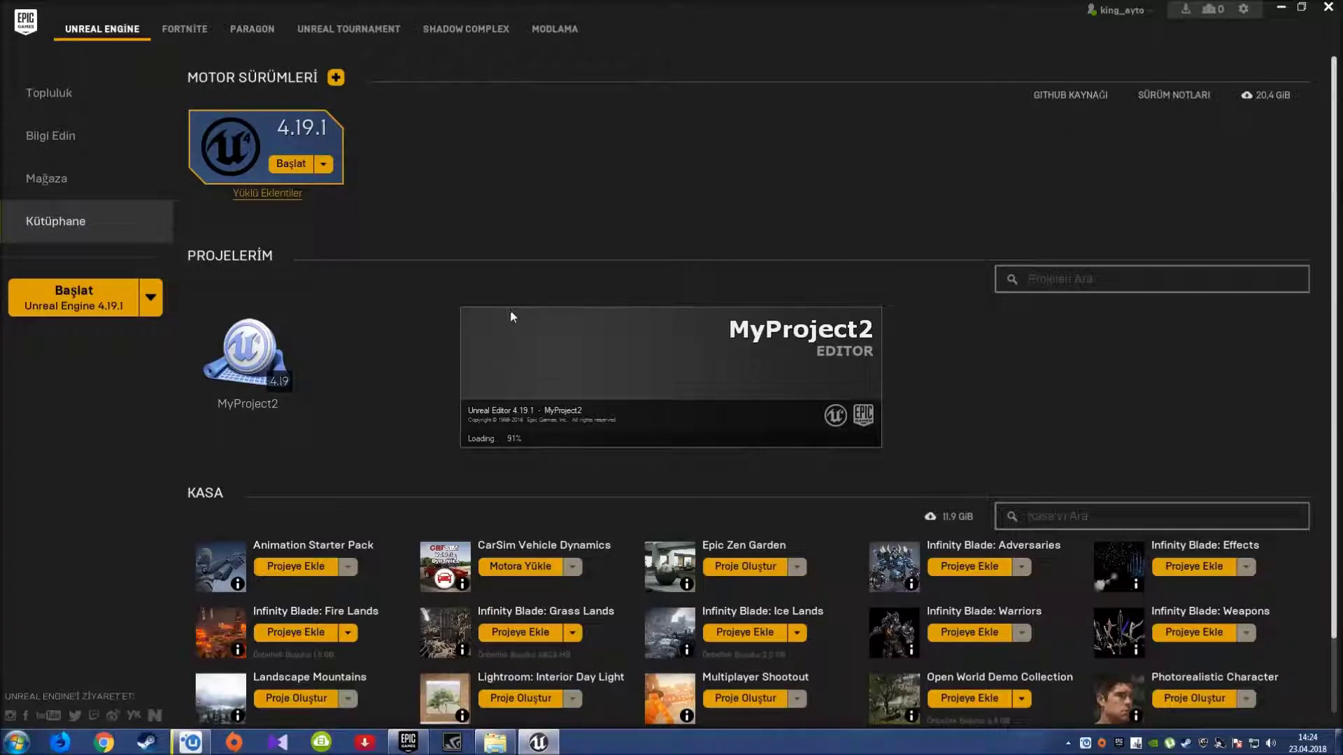
left_click(1281, 7)
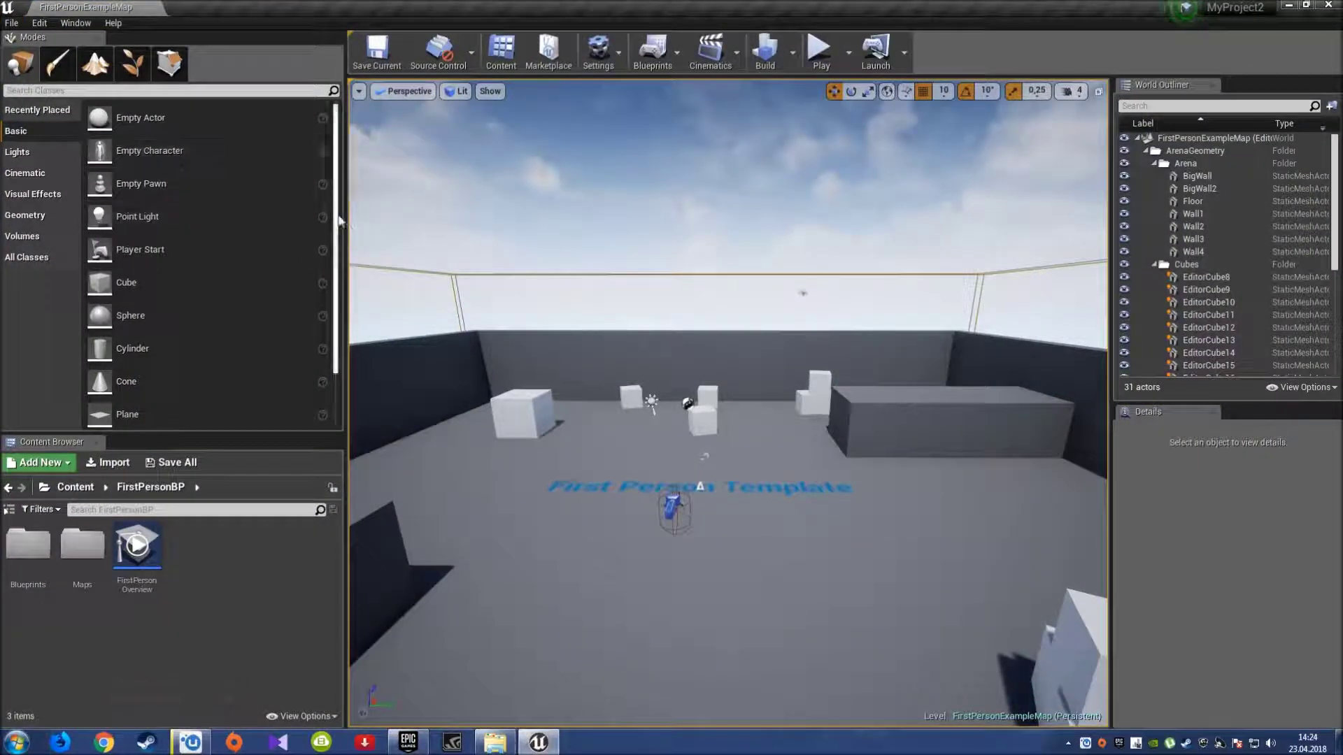
- Widen the viewport and add a new folder named Modelller under Content
left_click_drag(345, 210, 260, 211)
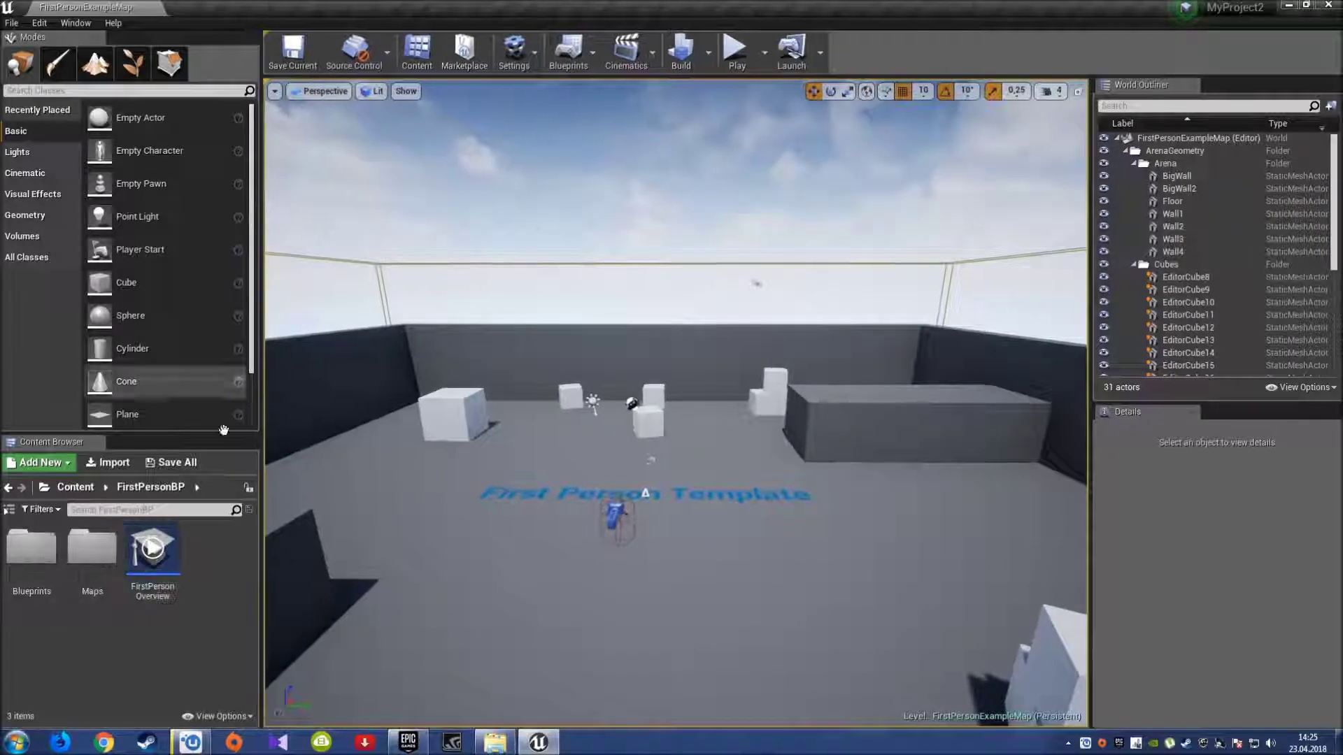
left_click(8, 487)
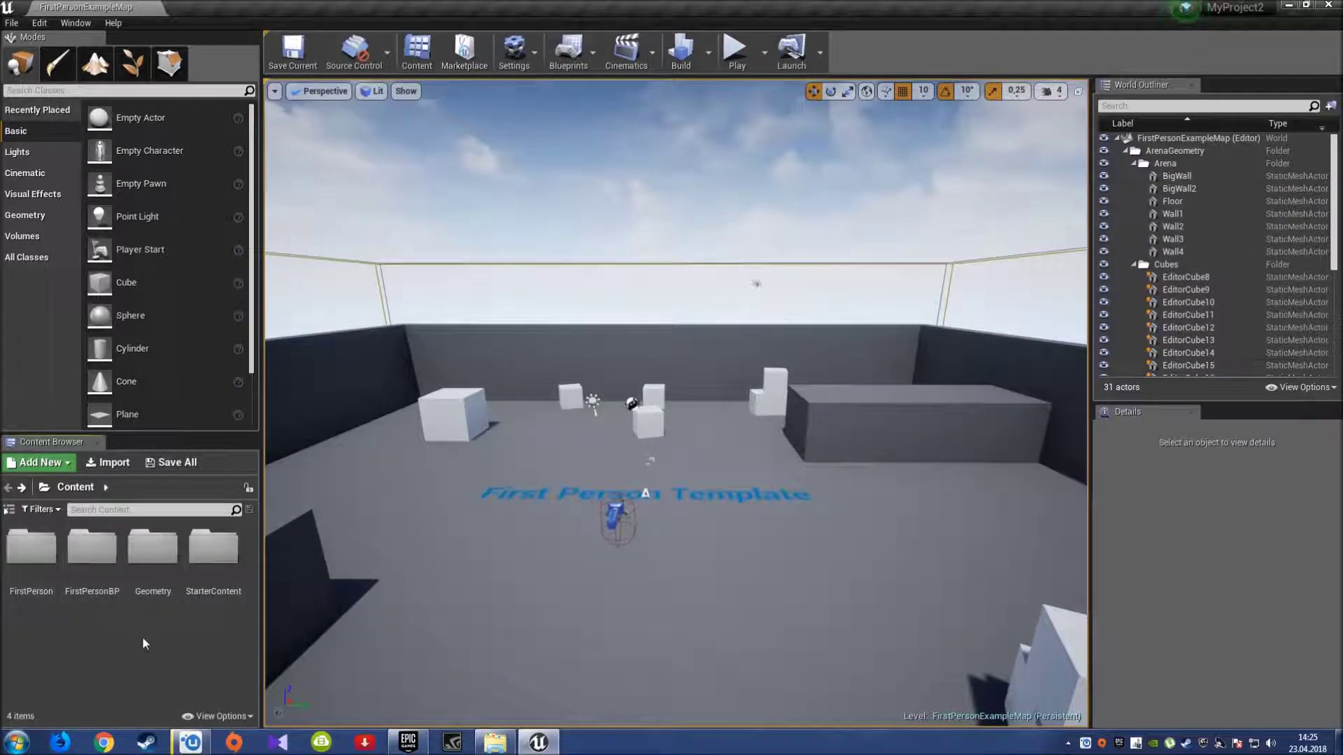
right_click(88, 610)
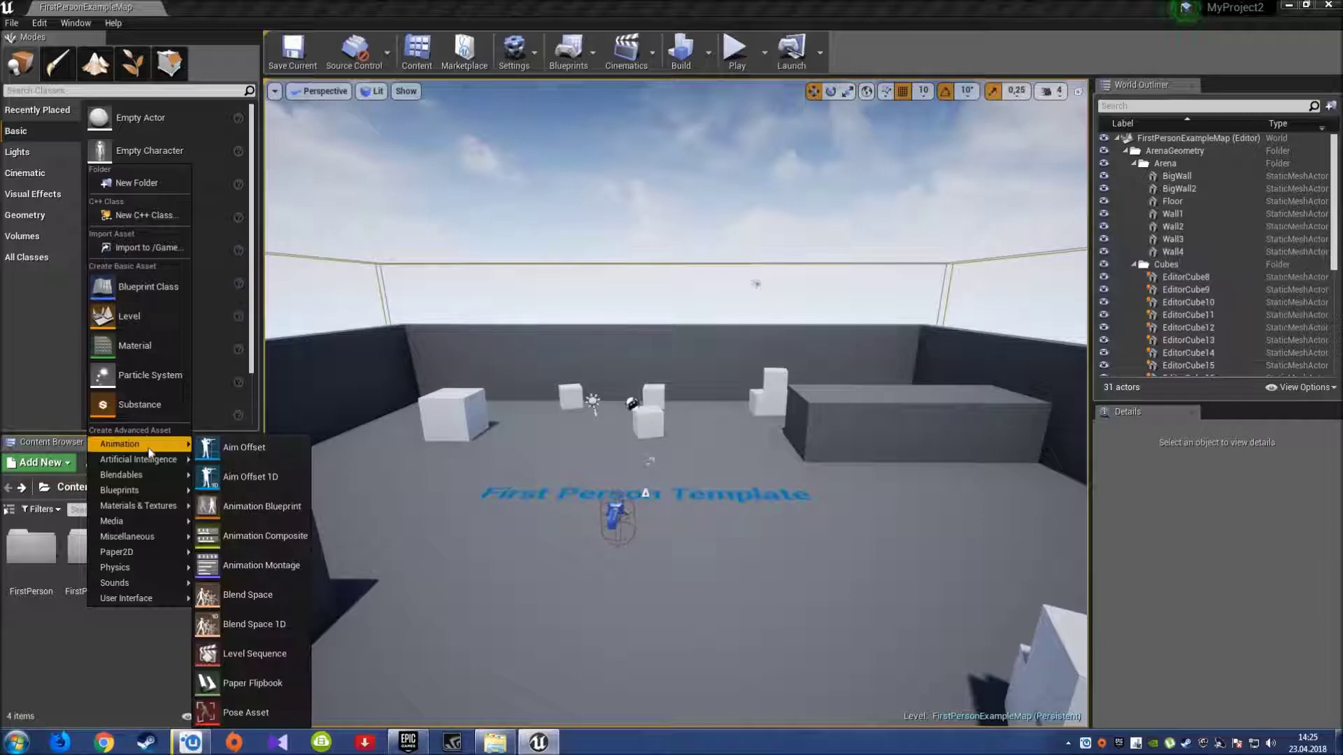
left_click(139, 183)
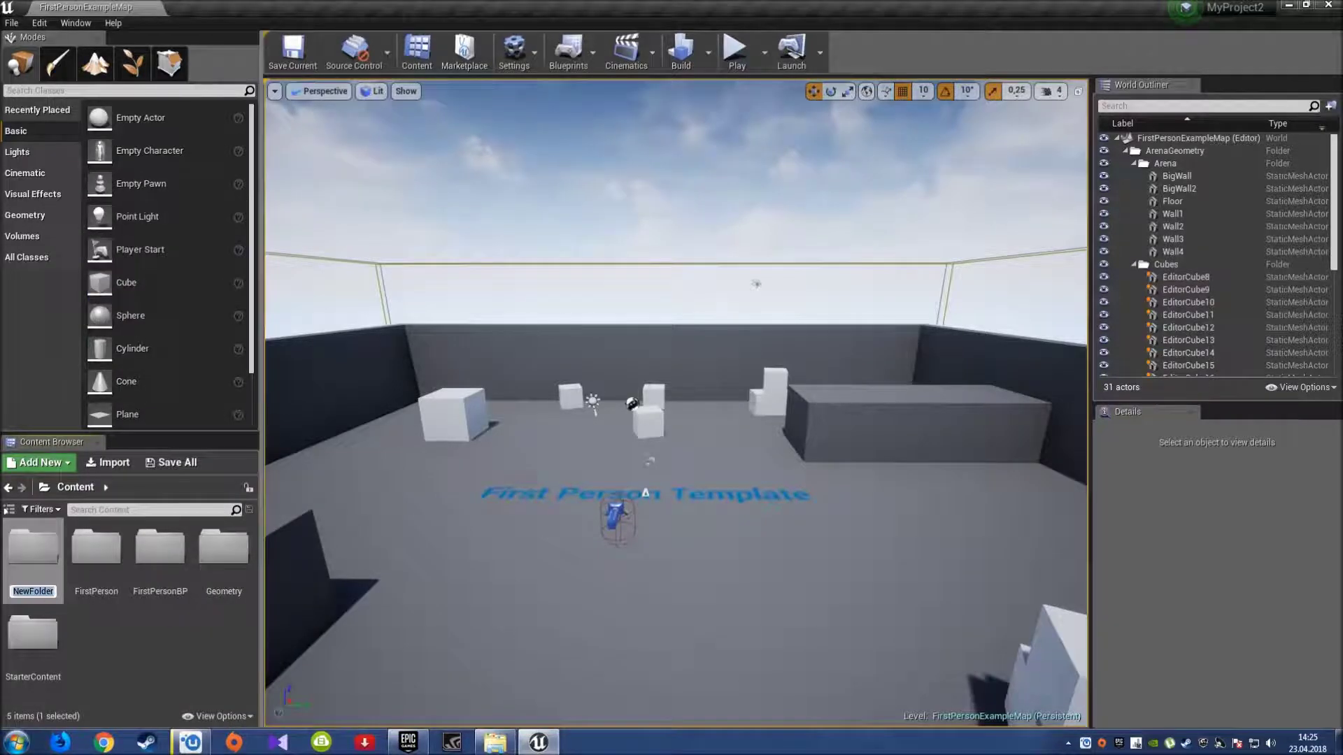
type("Modelller")
key("Return")
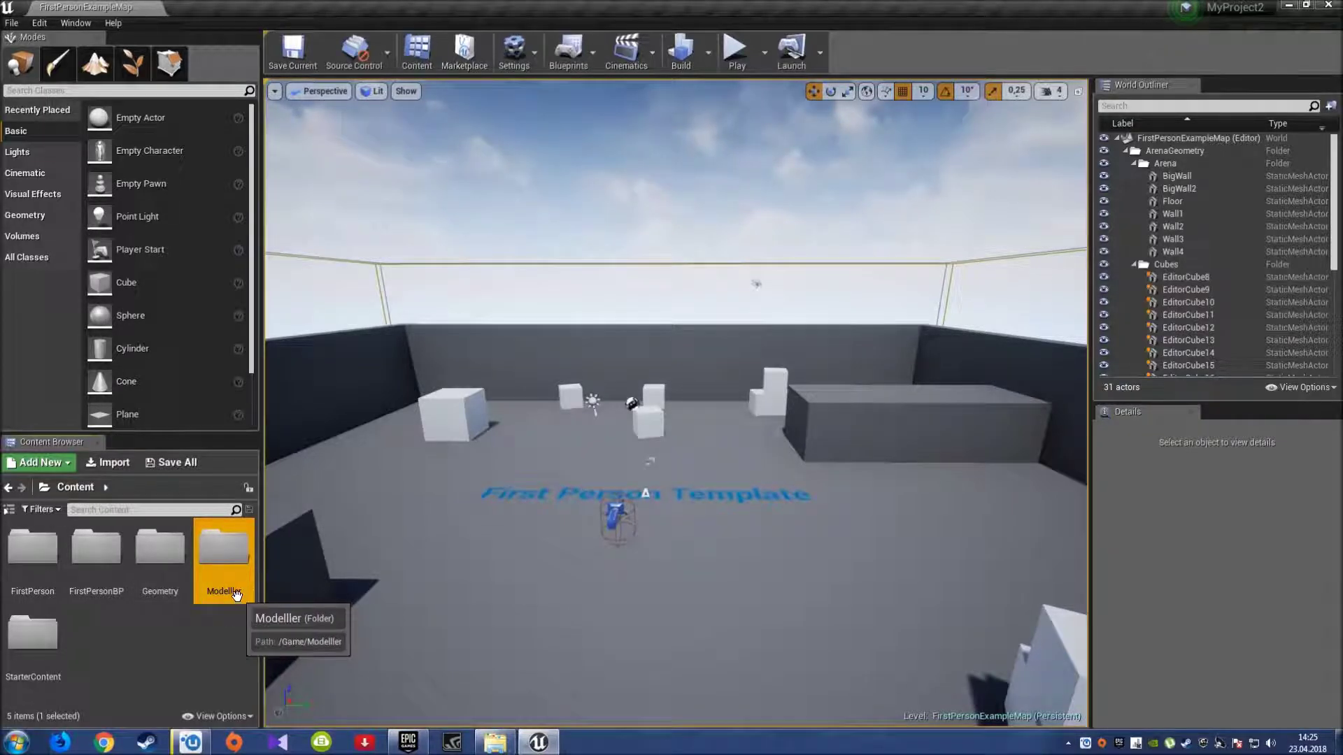
- Open the empty Modelller folder, then switch to the Explorer window of downloaded models
right_click(231, 592)
left_click(258, 670)
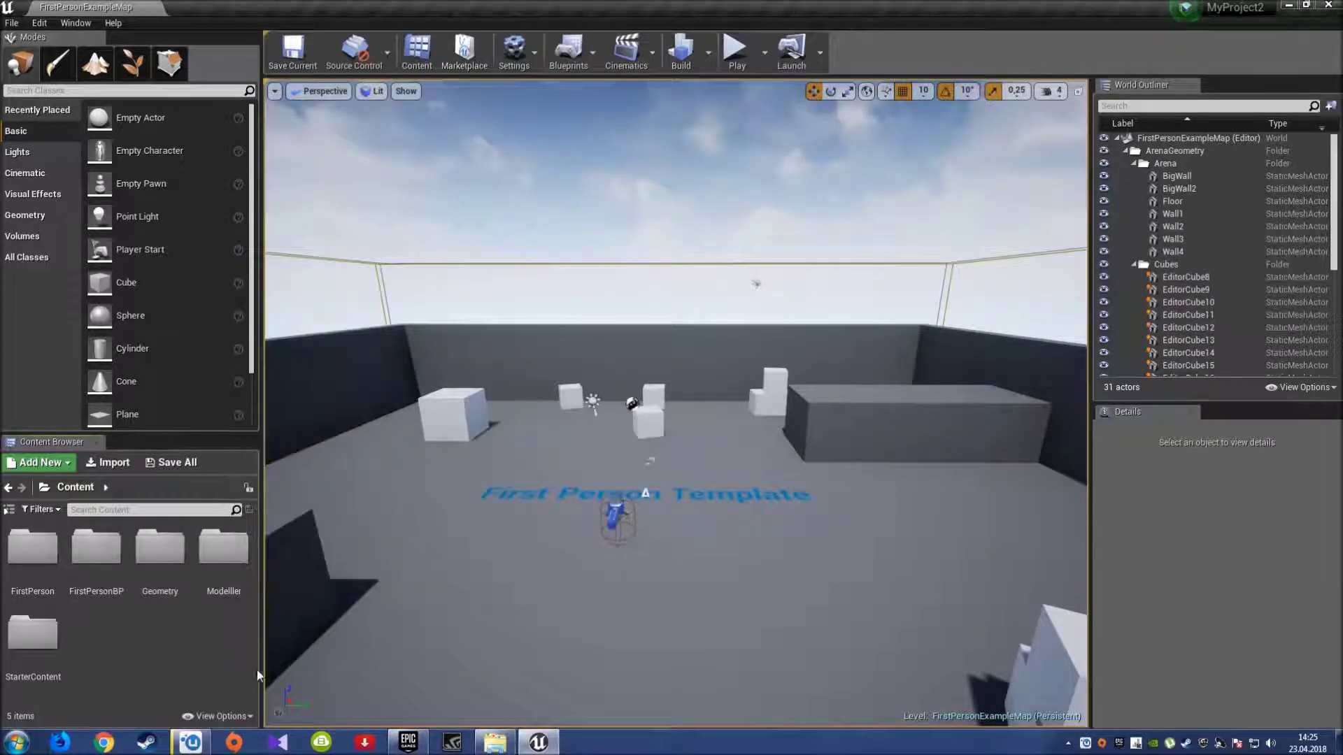
double_click(223, 563)
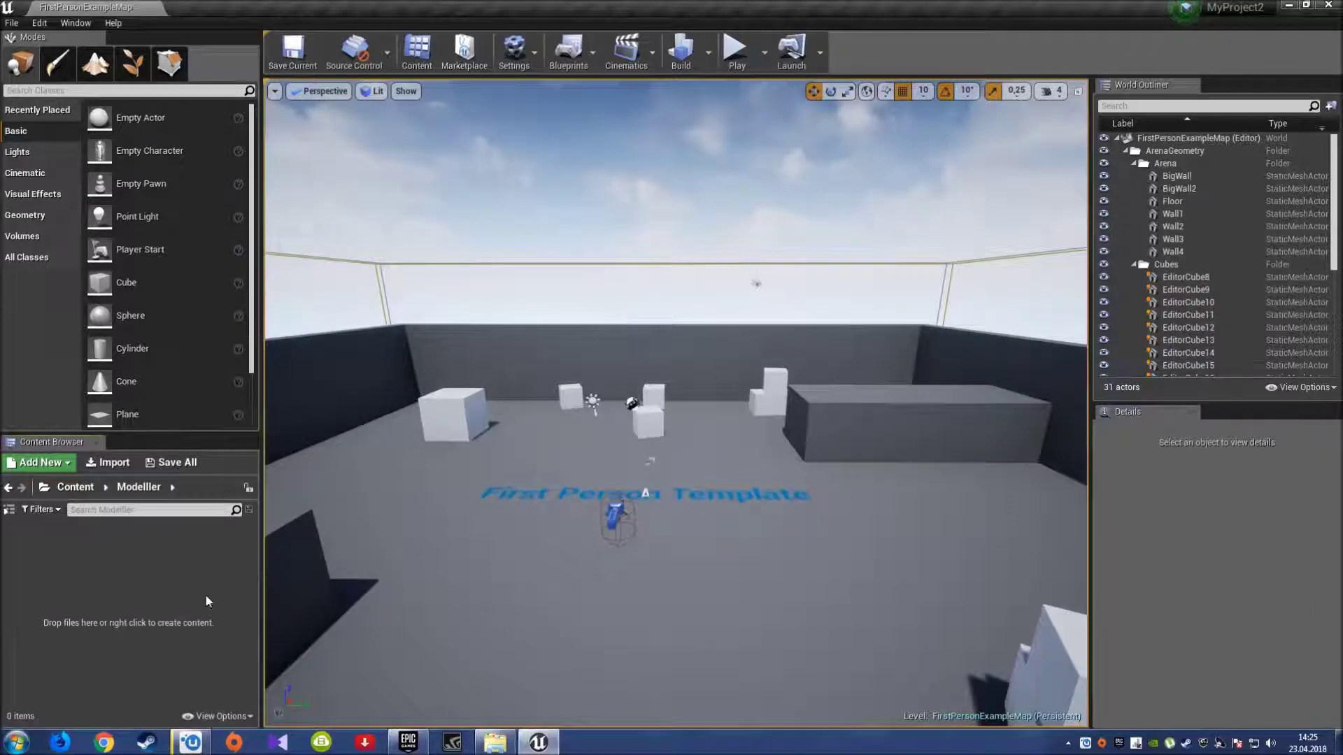
left_click(1287, 5)
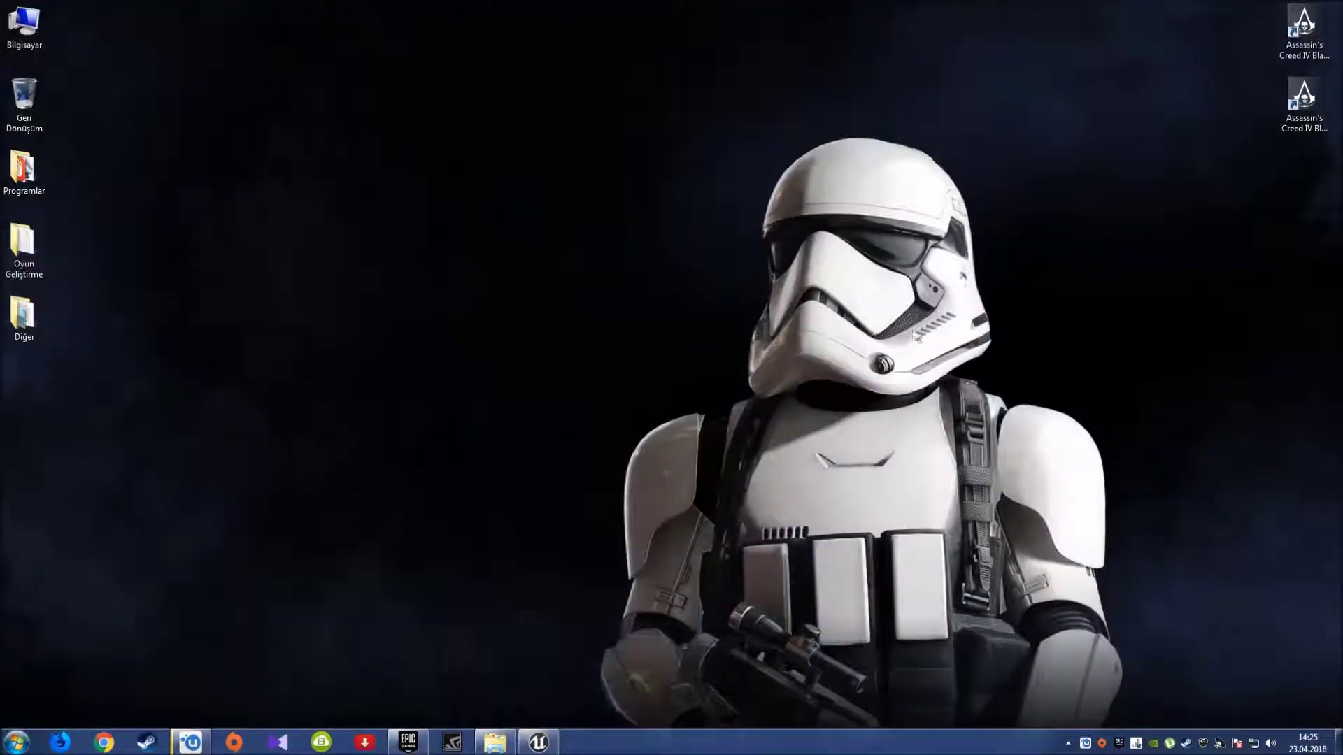
left_click(496, 742)
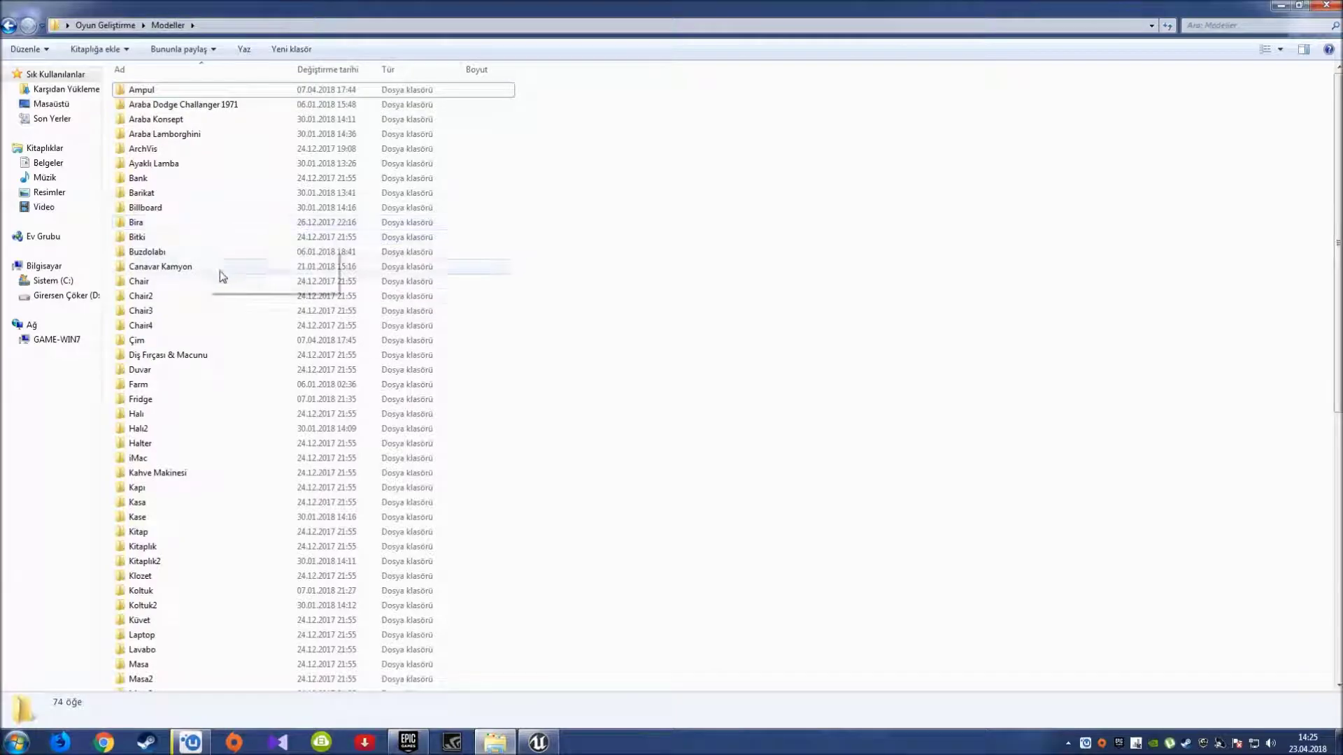
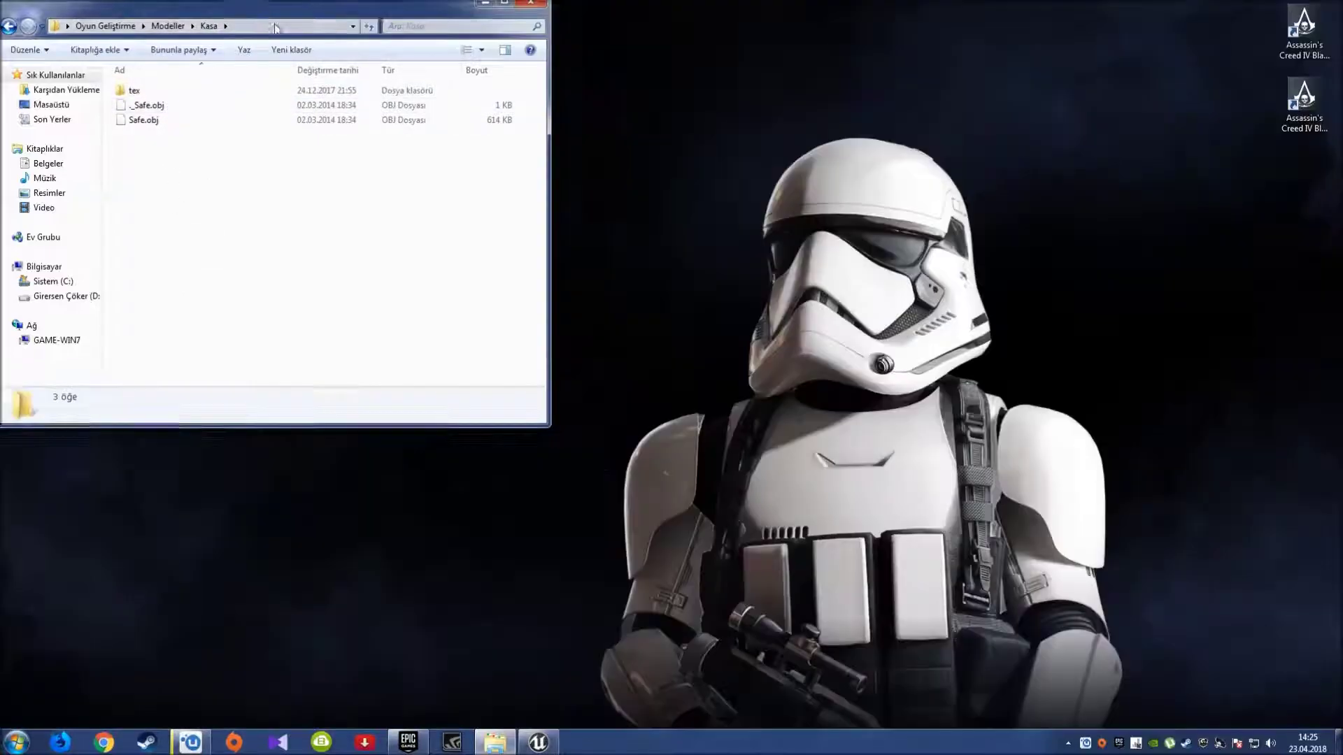
- Snap the Unreal editor to the left half of the screen and Explorer to the right half
left_click_drag(206, 8, 524, 106)
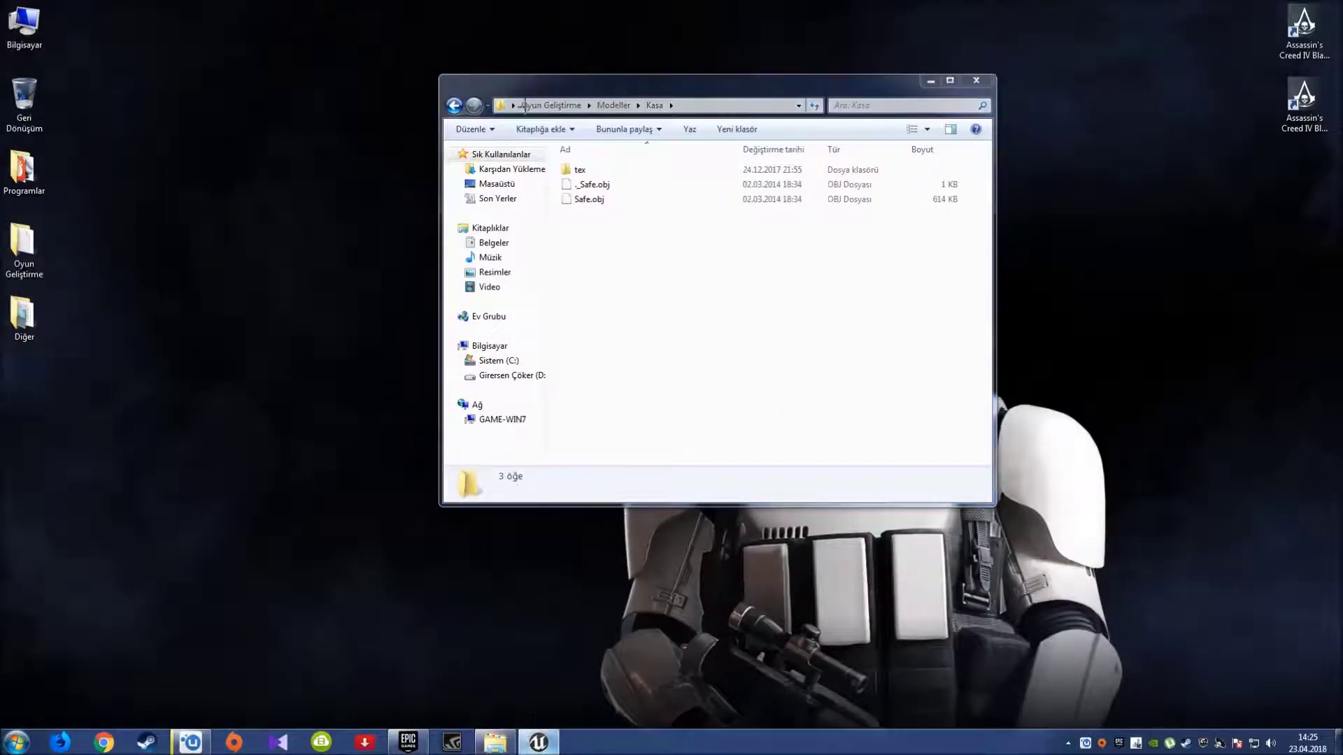
left_click(538, 742)
key("super+Left")
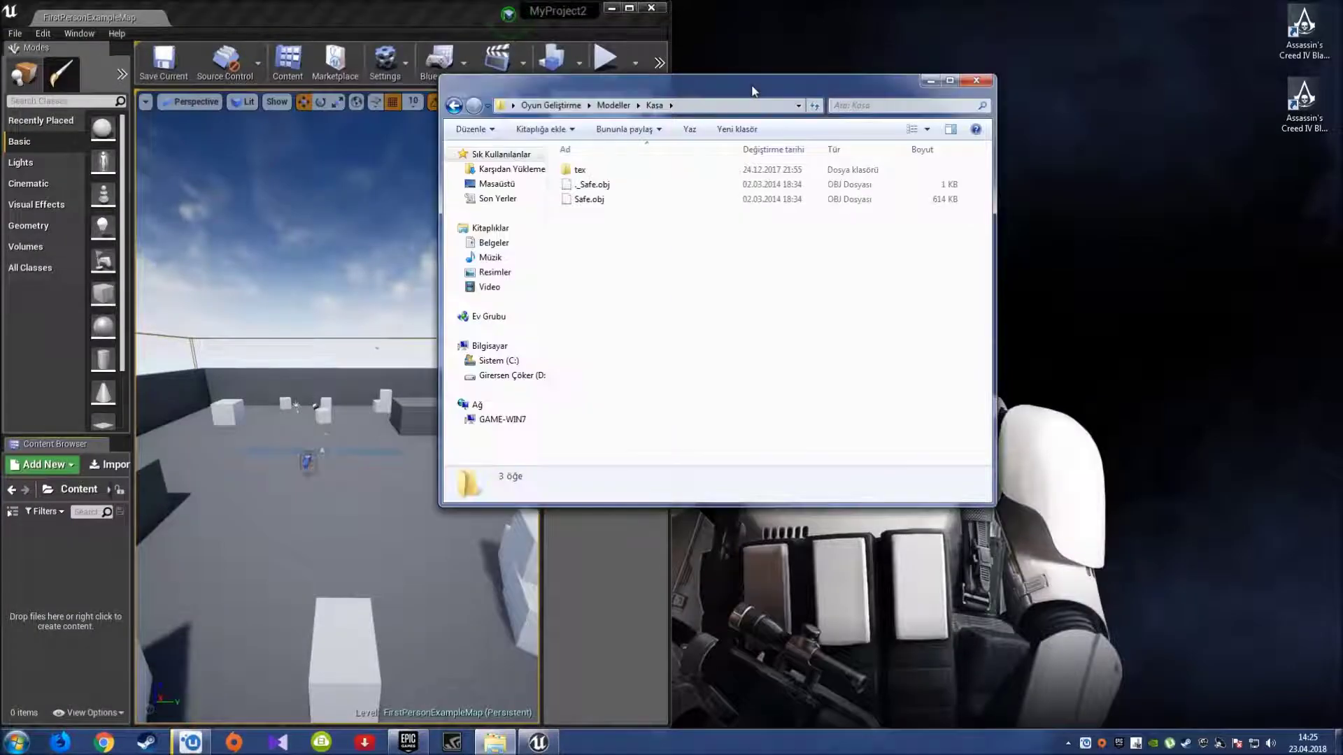
left_click_drag(749, 85, 789, 0)
key("super+Right")
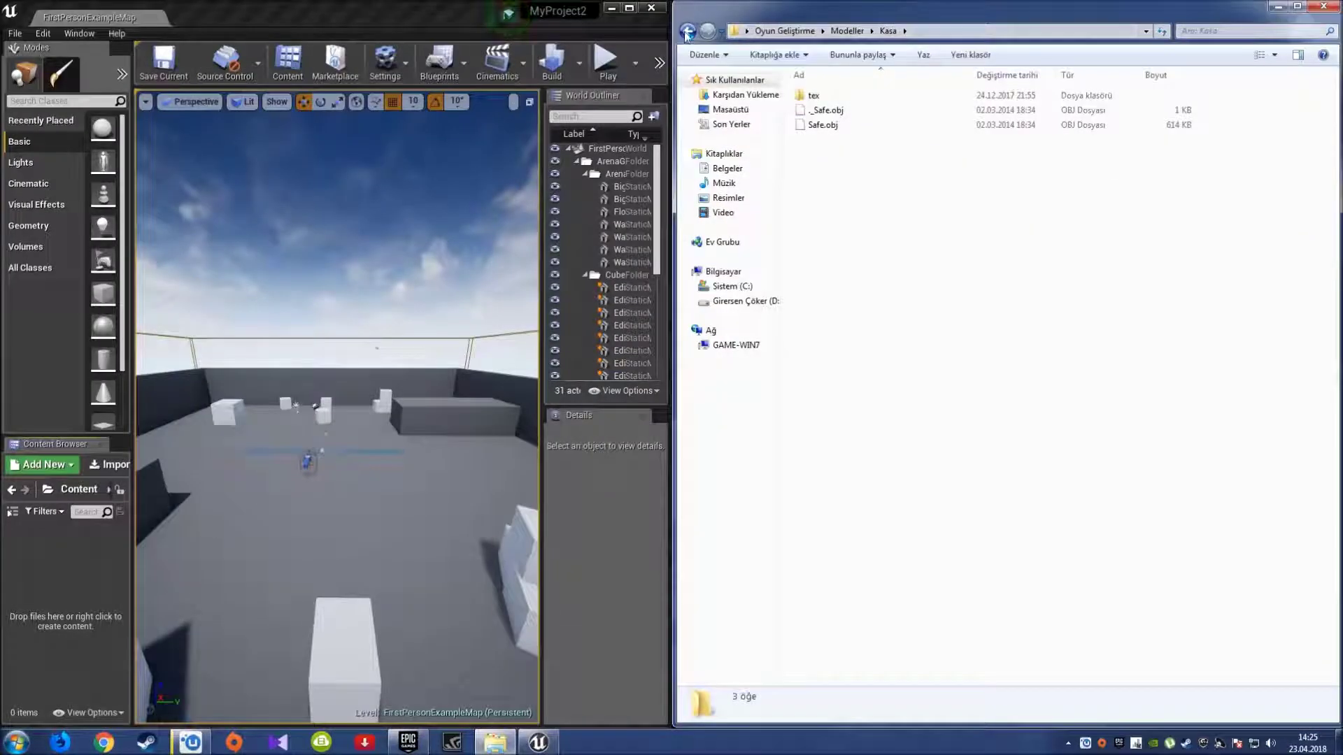
- Go back to Modeller, open the Masa folder and drag Computer Desk.FBX toward the editor
left_click(687, 31)
left_click(365, 329)
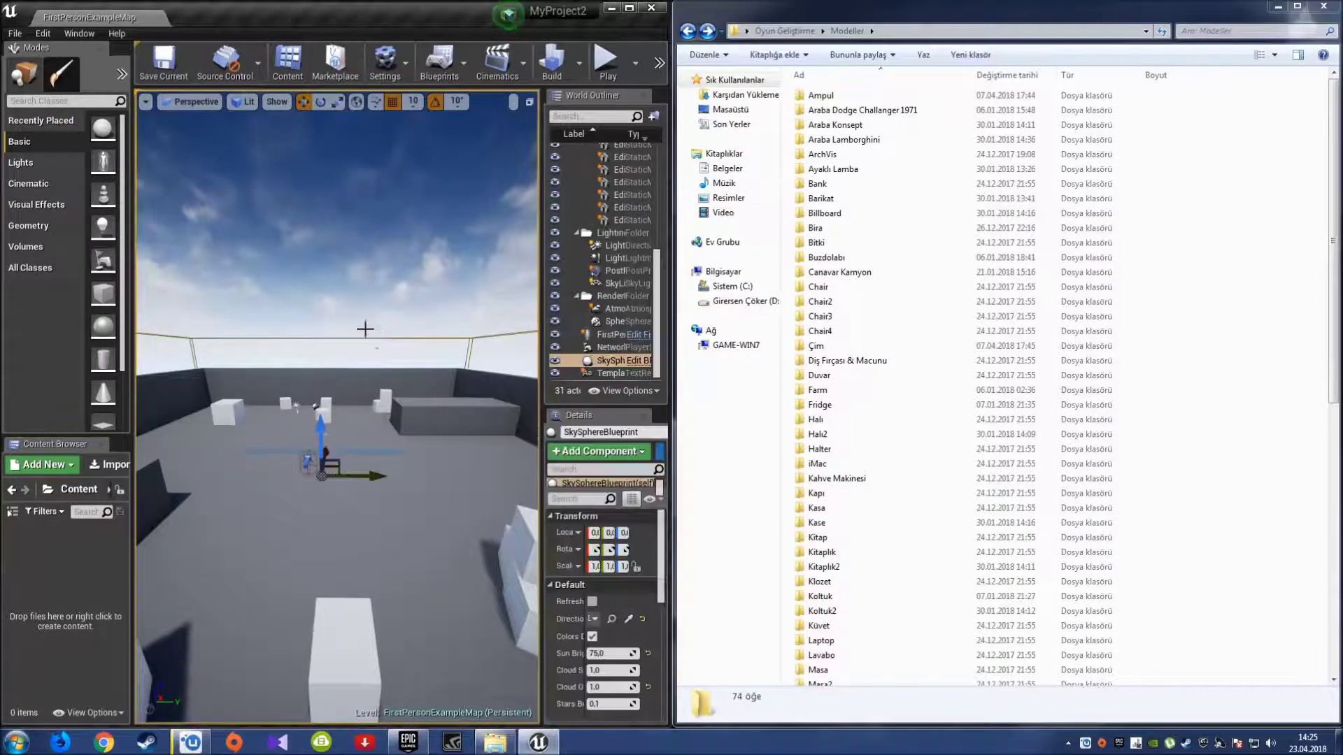
left_click(1129, 172)
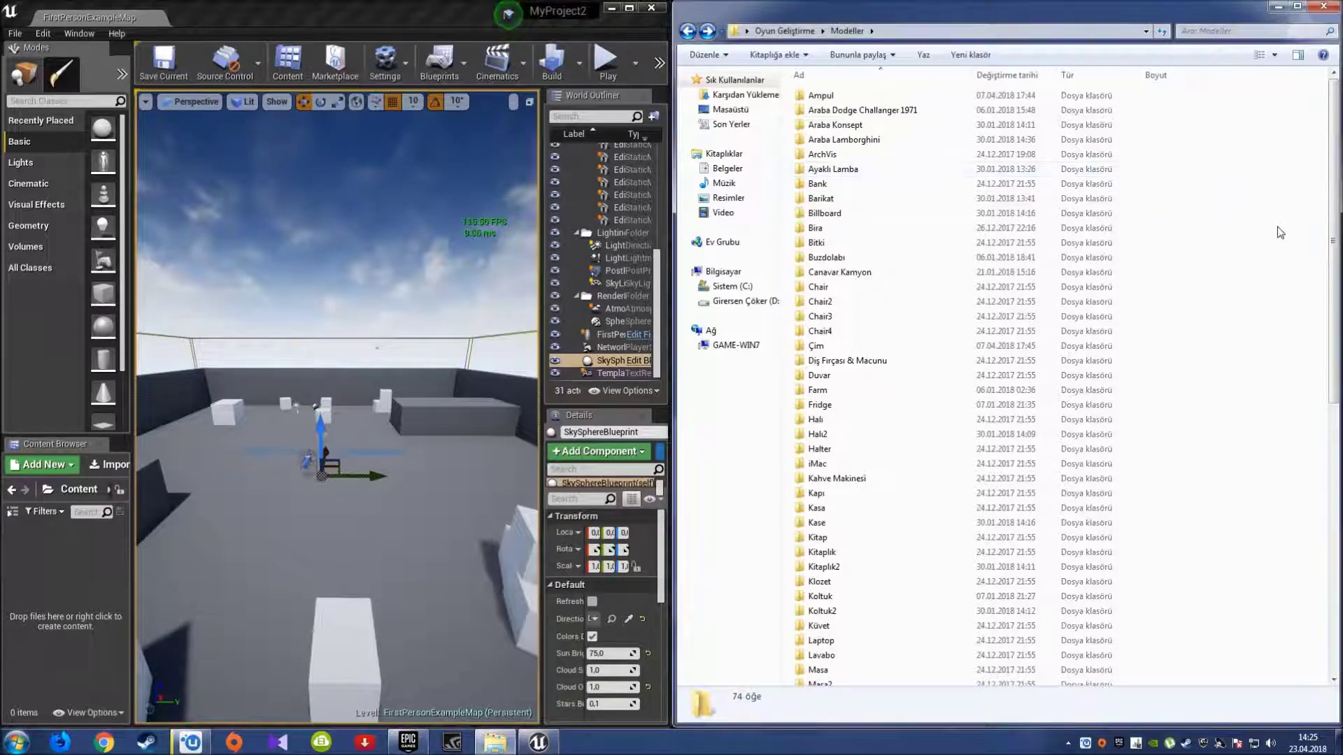
scroll(861, 329, "down", 5)
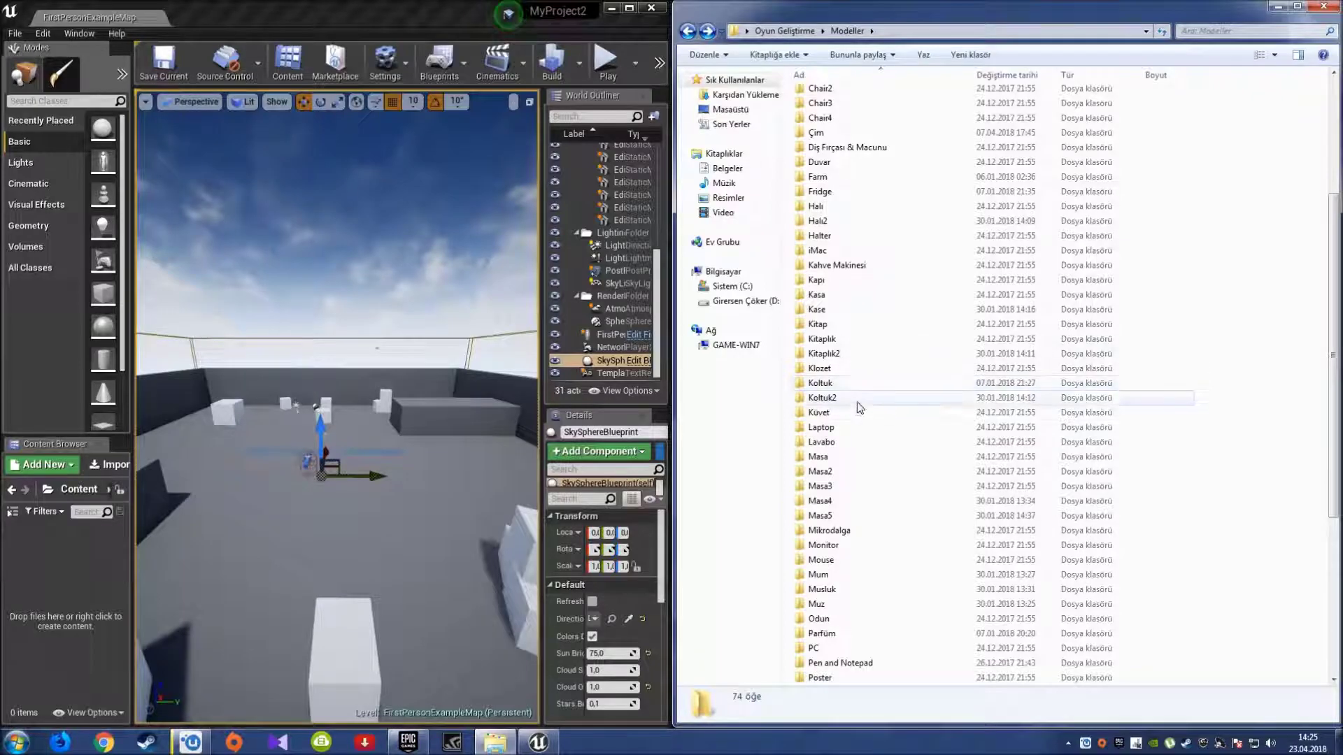
double_click(831, 459)
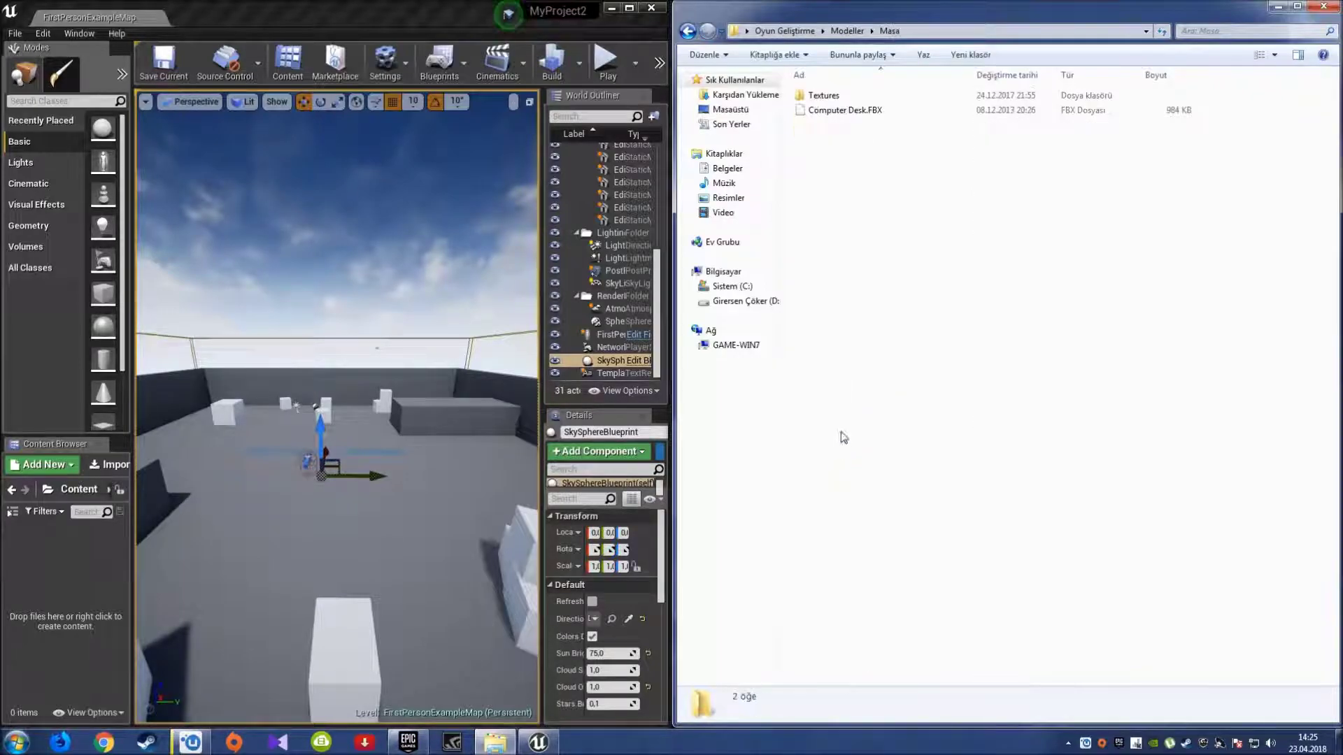
left_click(833, 112)
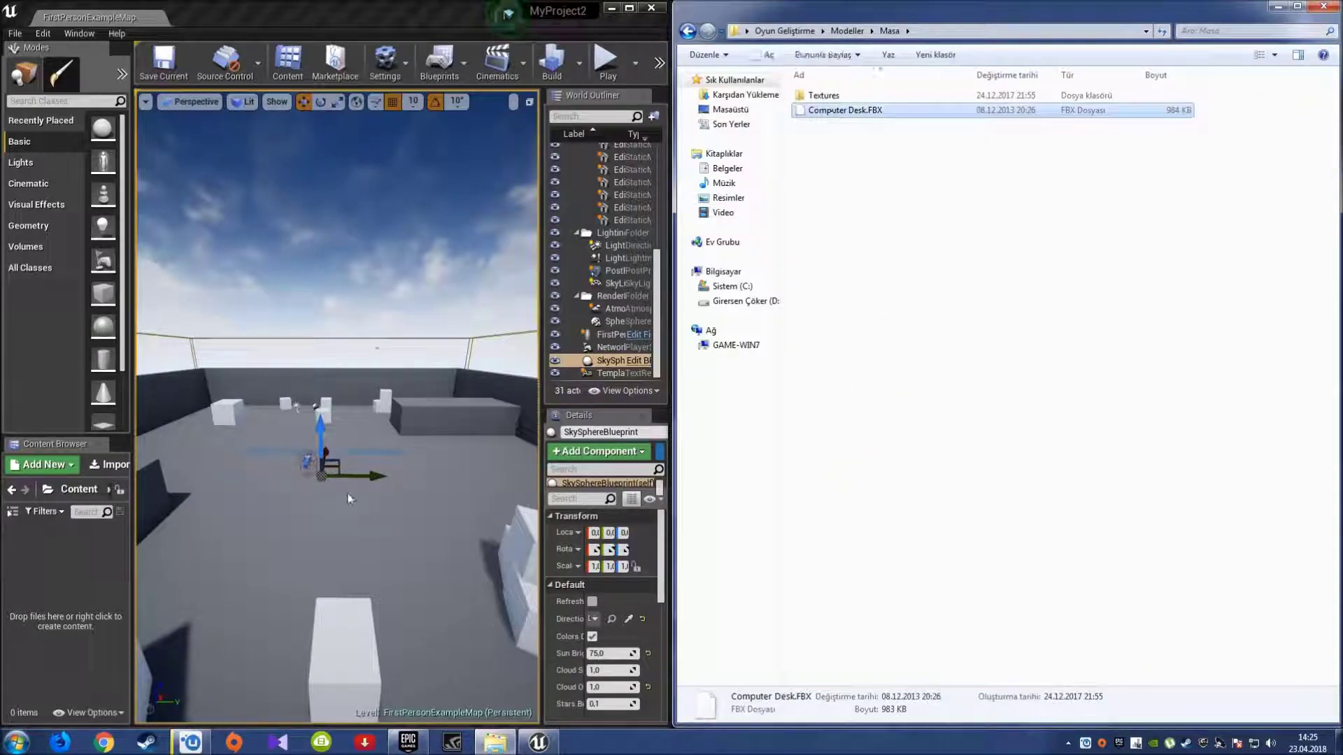
left_click_drag(349, 499, 340, 523)
- Import the Computer Desk.FBX mesh parts with Import All, then open the Textures folder in Explorer
left_click_drag(52, 565, 53, 567)
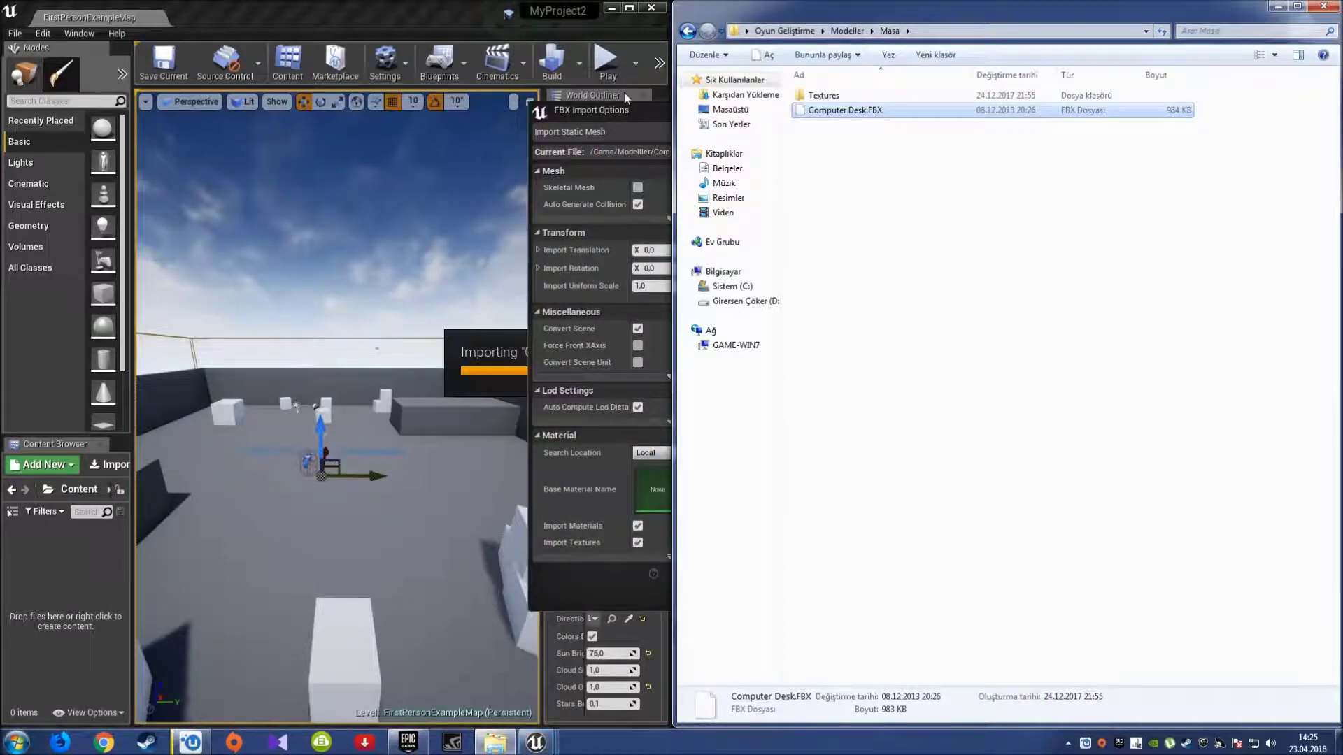
left_click(694, 570)
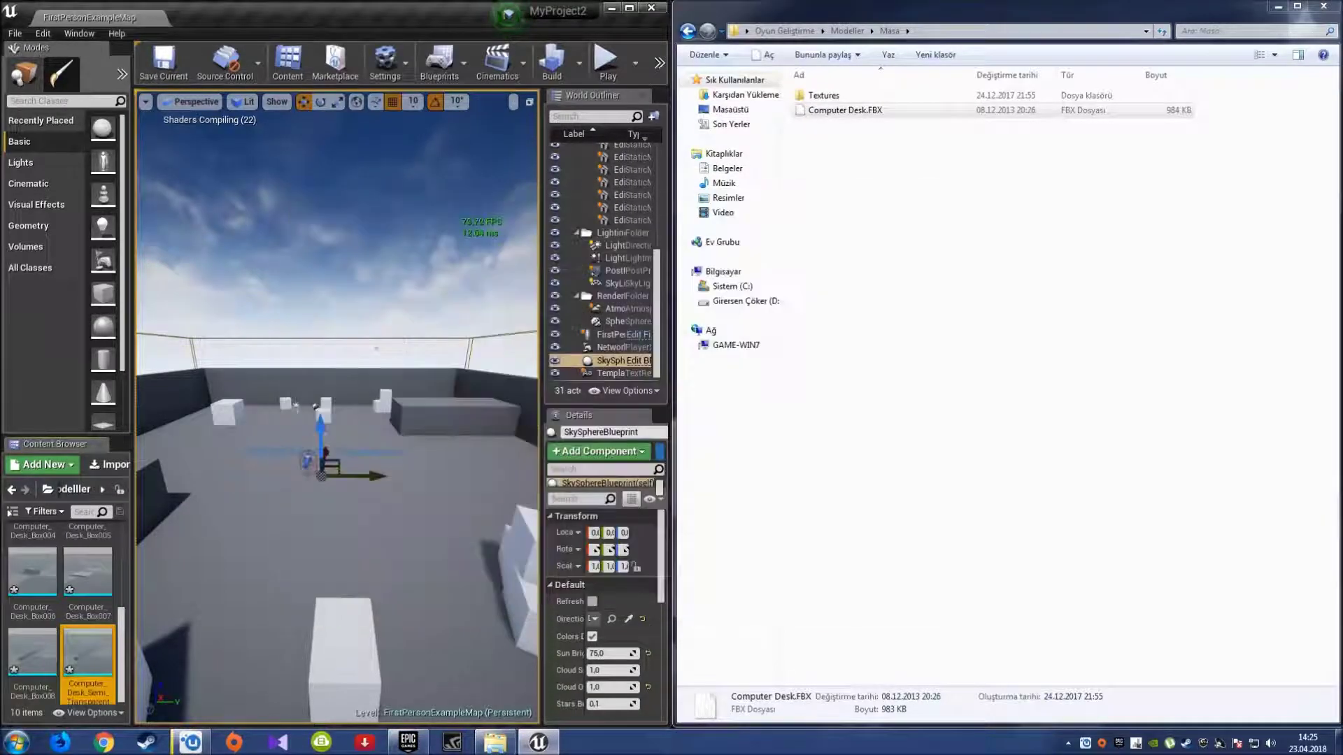
left_click(833, 96)
double_click(836, 96)
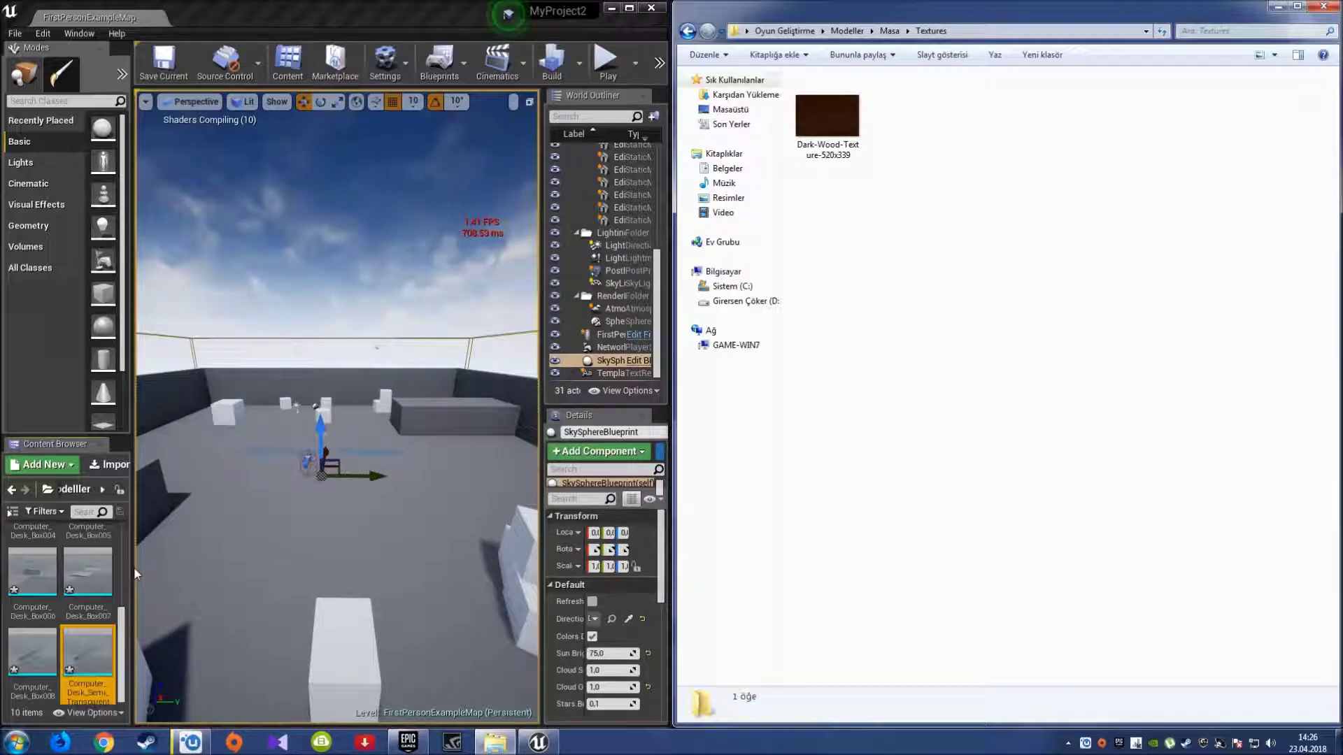
- Import Dark-Wood-Texture into Modeller, then close Explorer and maximize the Unreal editor
left_click_drag(134, 570, 193, 547)
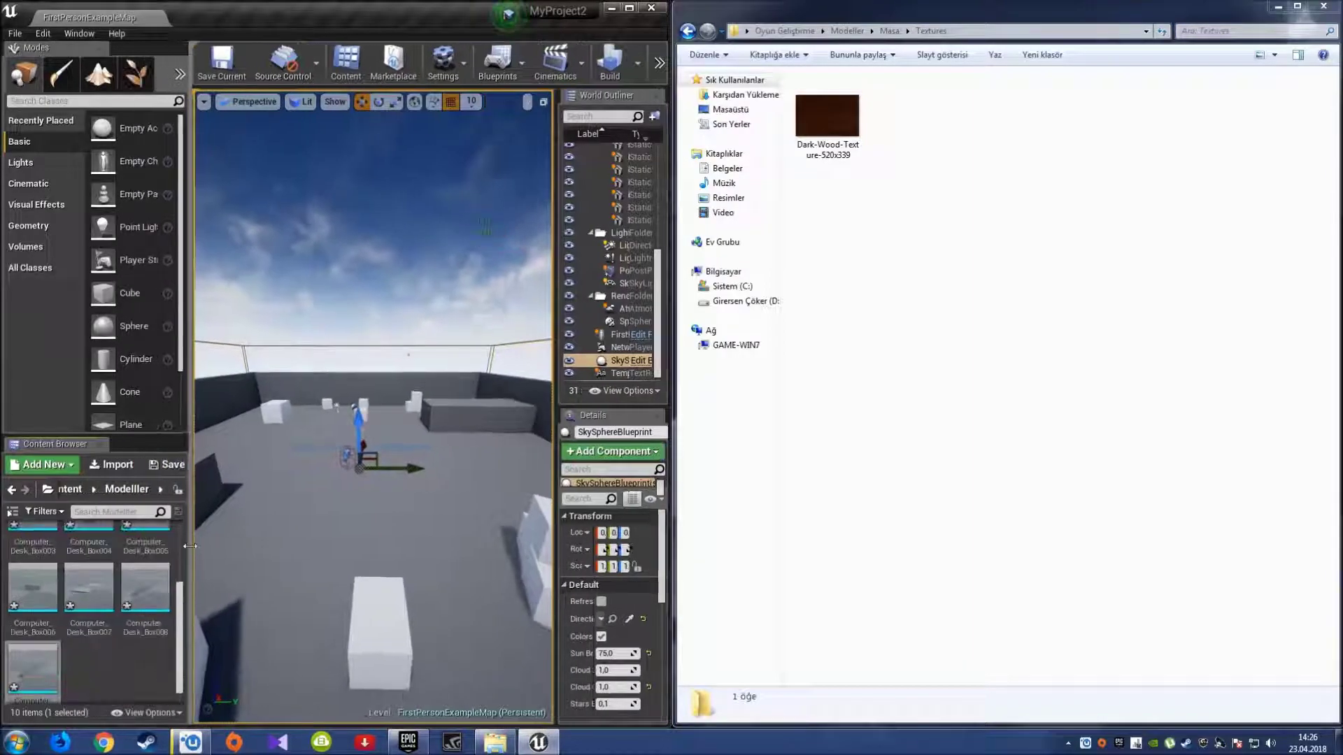
left_click_drag(828, 116, 101, 669)
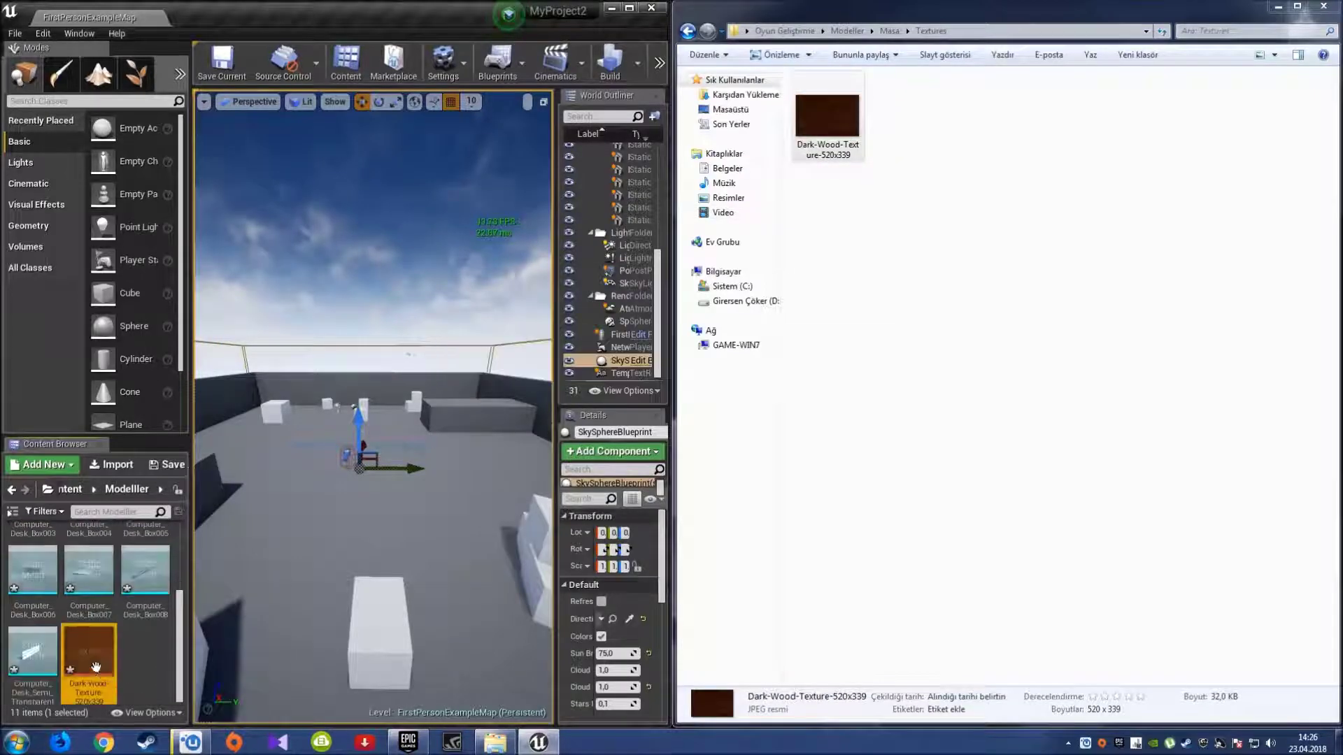
left_click(1323, 5)
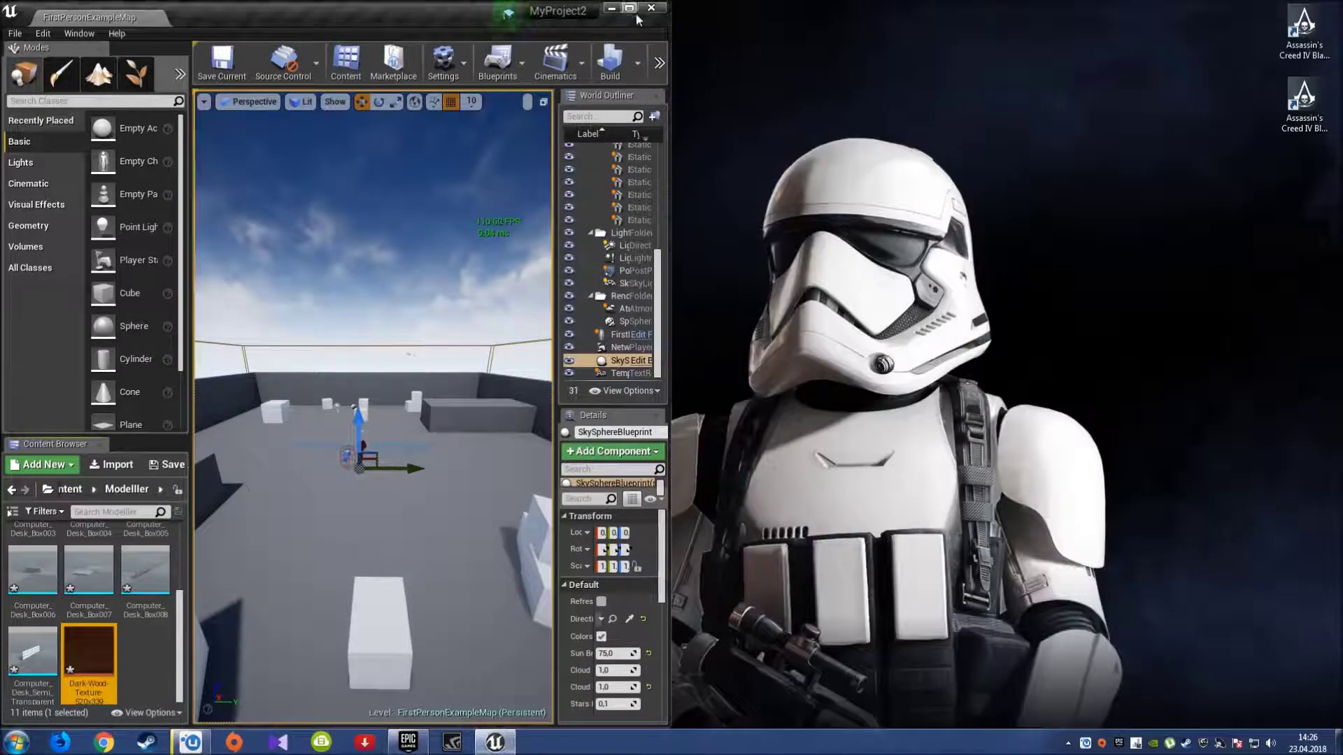
left_click(628, 8)
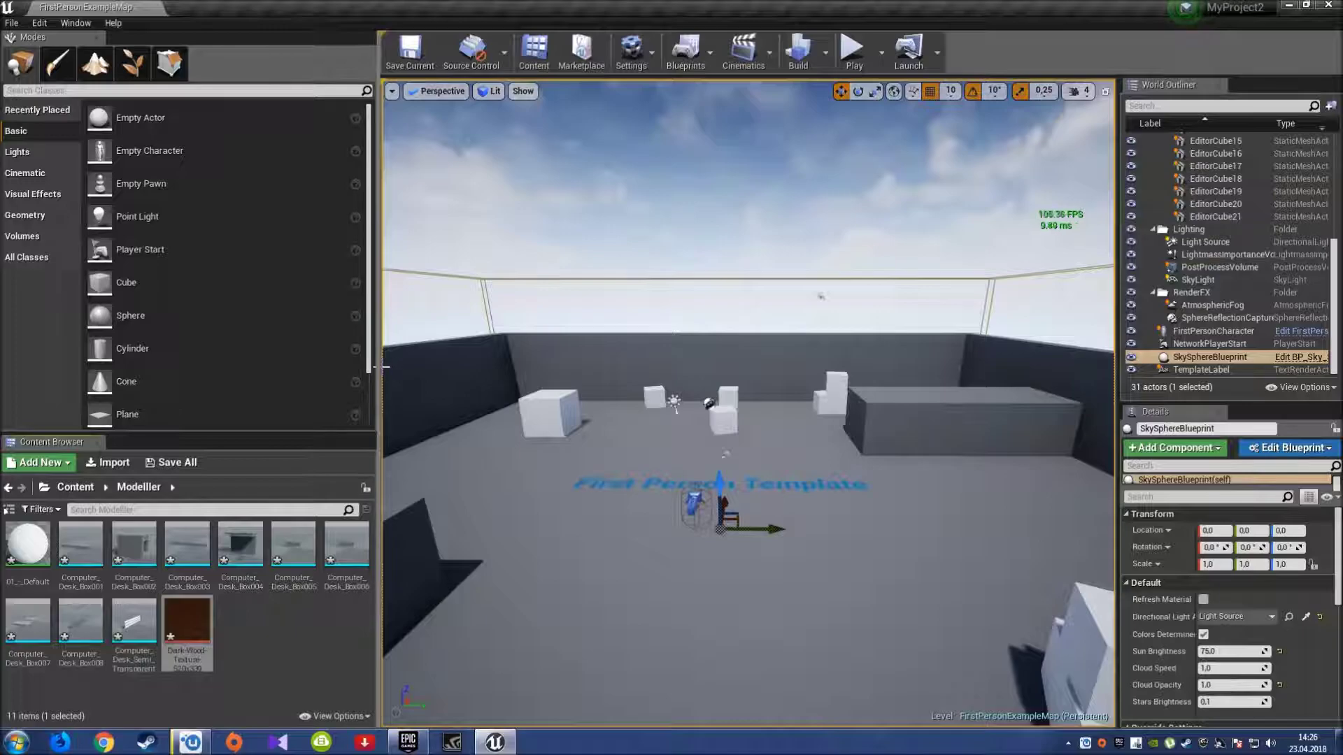
- Widen the level viewport, then run and stop a quick Play test of FirstPersonExampleMap
left_click_drag(378, 367, 260, 378)
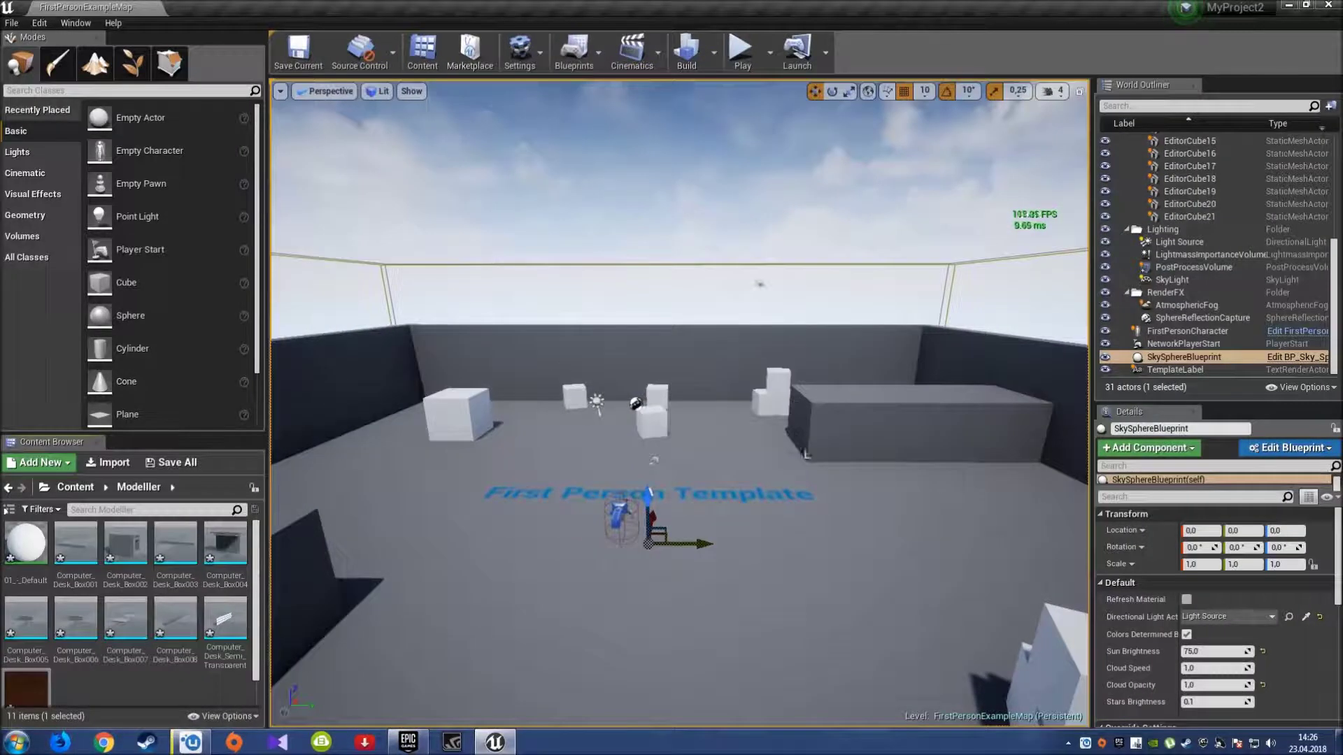
scroll(806, 453, "down", 3)
left_click(619, 430)
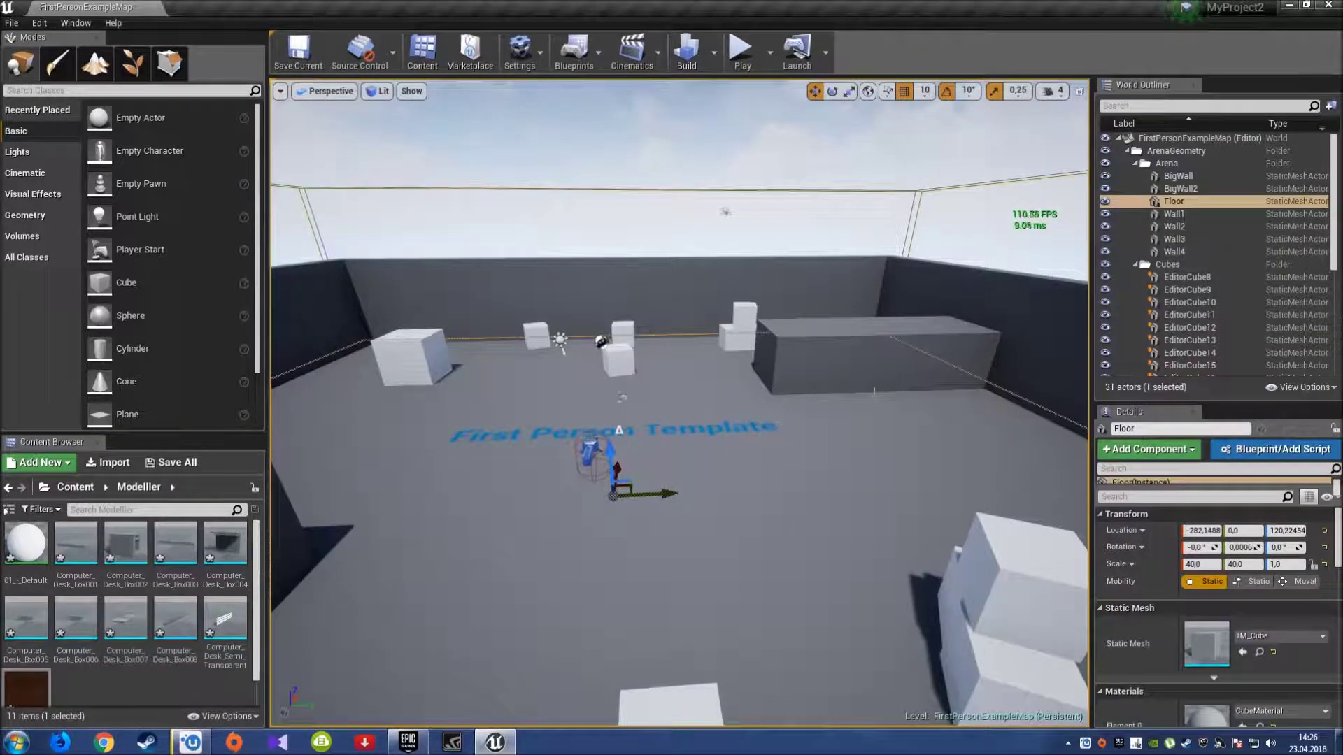
key("Escape")
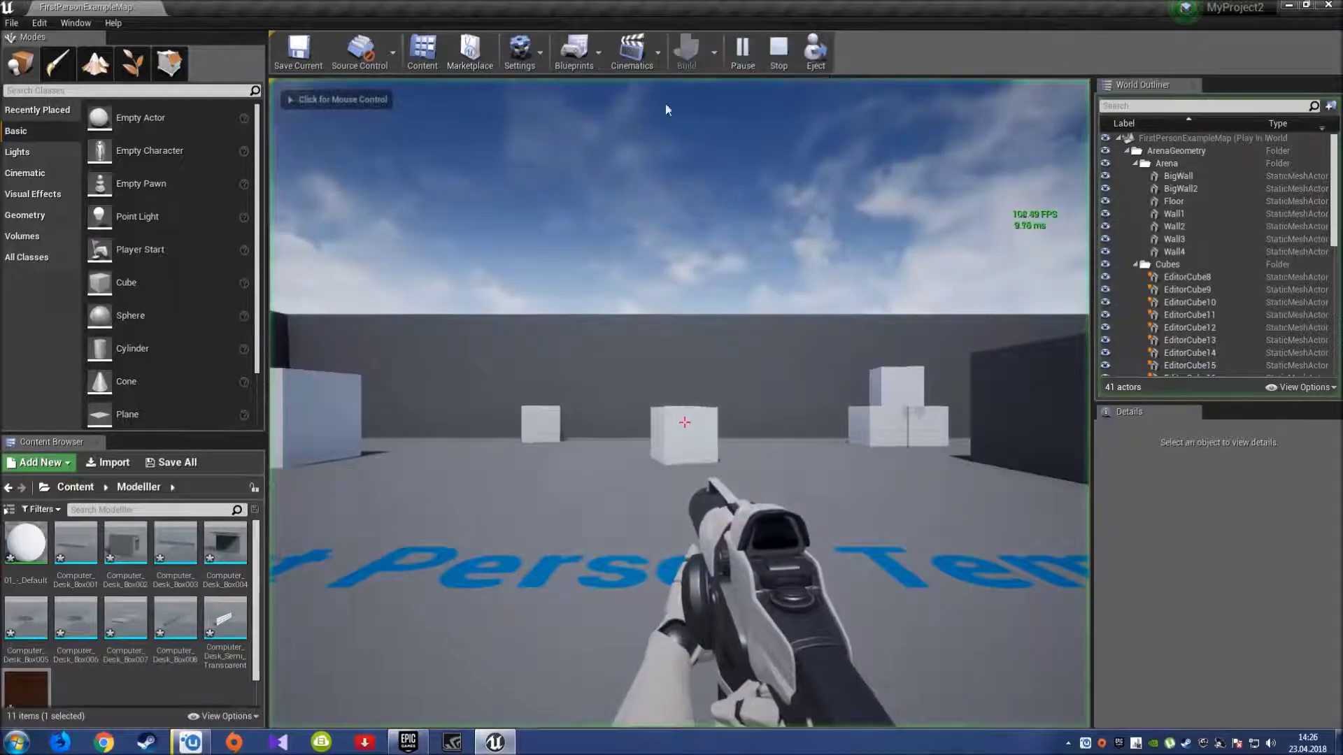
left_click(741, 51)
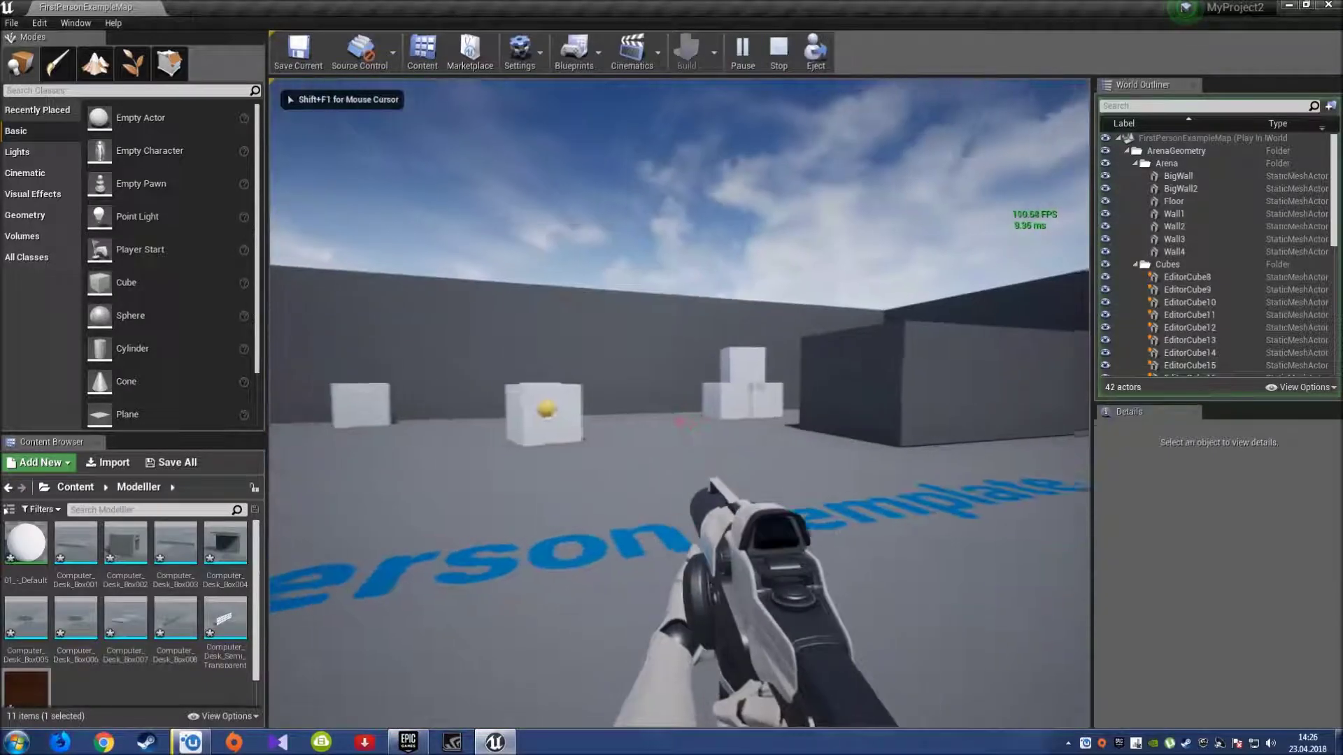
key("Escape")
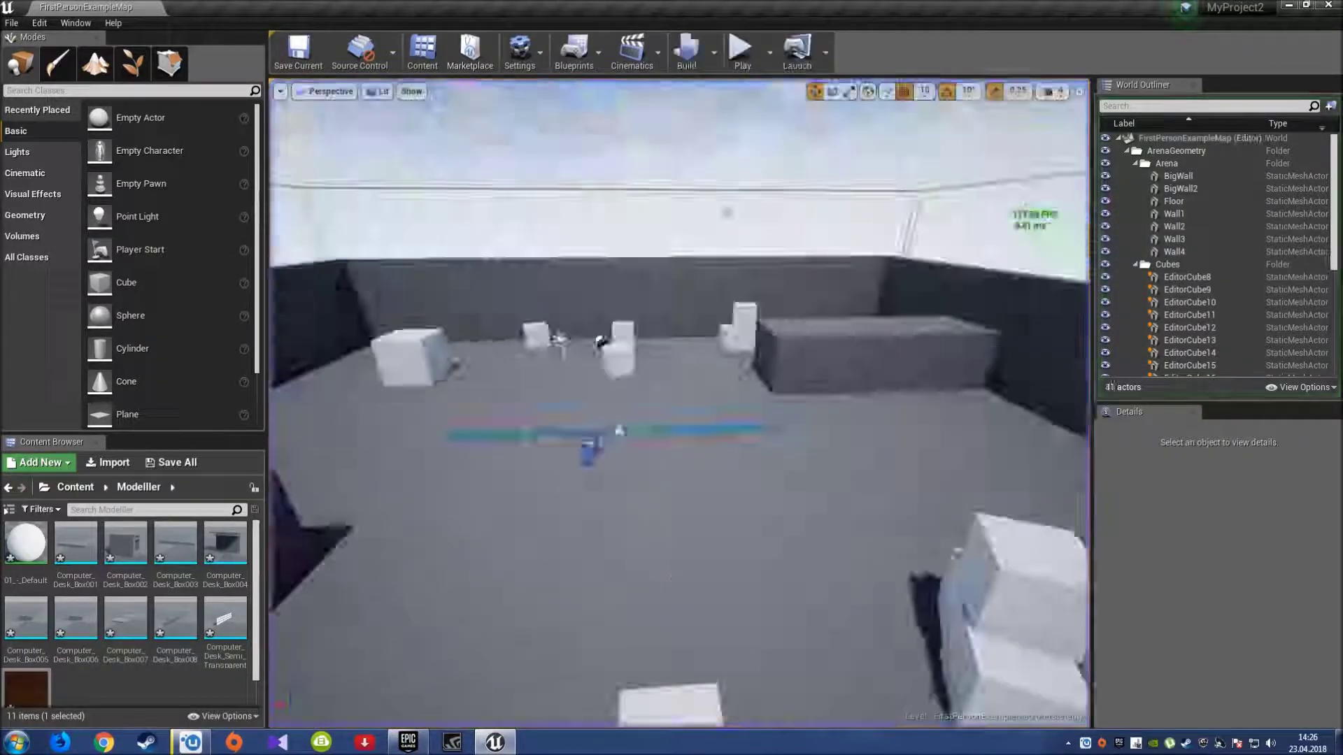
- Drag Computer_Desk_Box004 into the level and frame it in the viewport
left_click_drag(224, 546, 480, 556)
key("f")
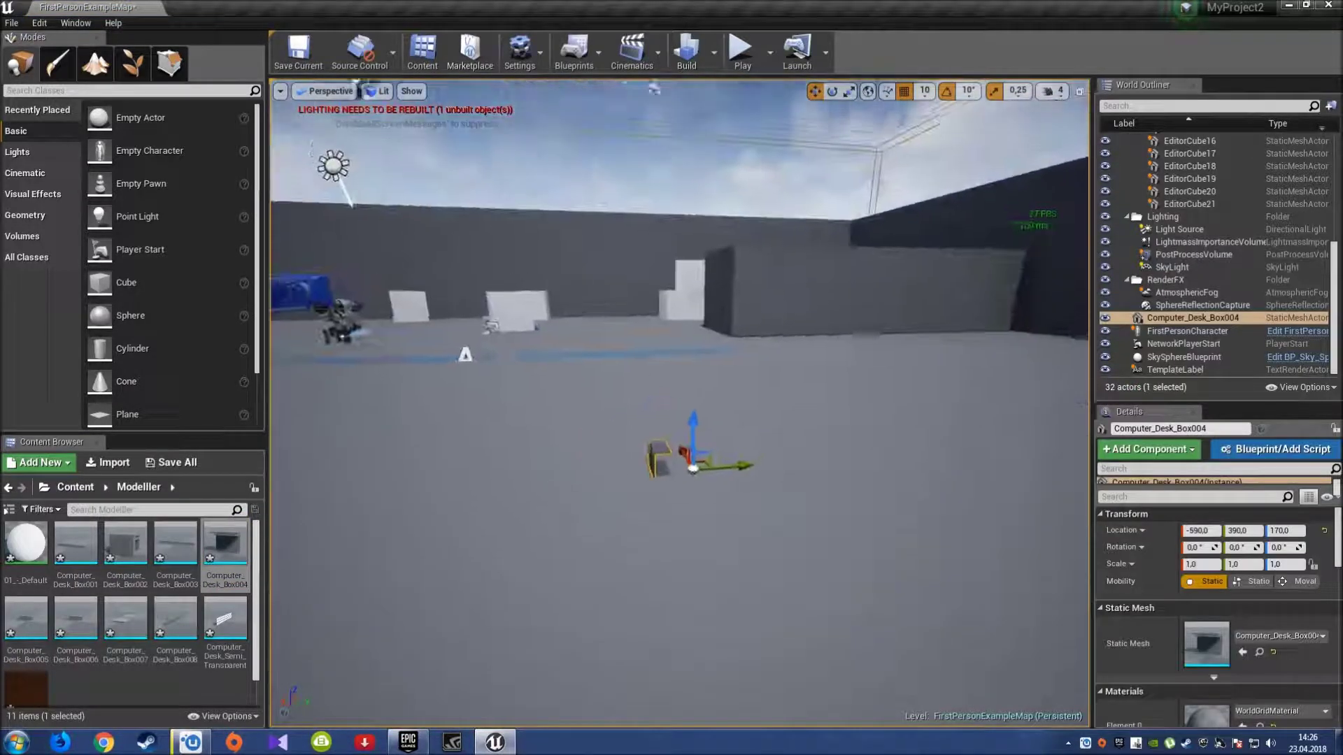
right_click_drag(679, 406, 679, 392)
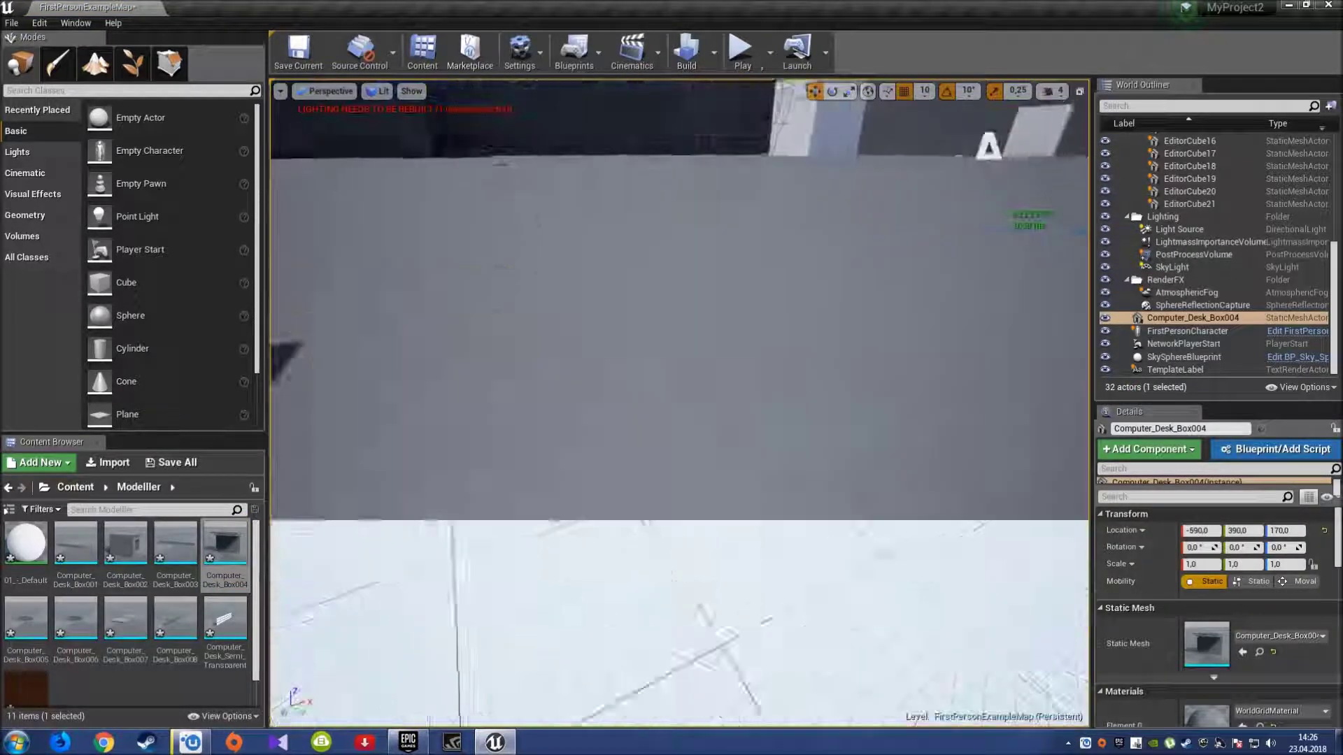
key("f")
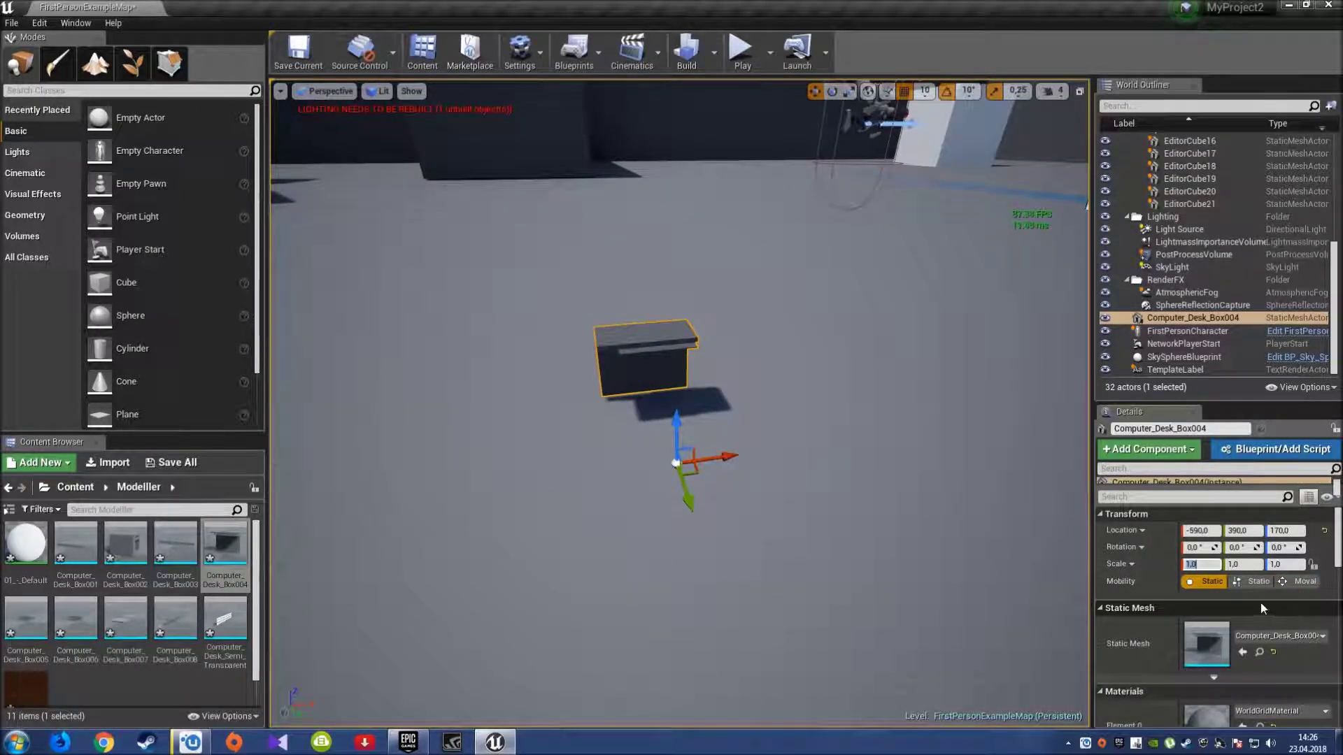
- Set the desk top's scale to 7, 7, 5 in Details
type("7")
key("Tab")
type("7")
key("Tab")
type("7")
key("Return")
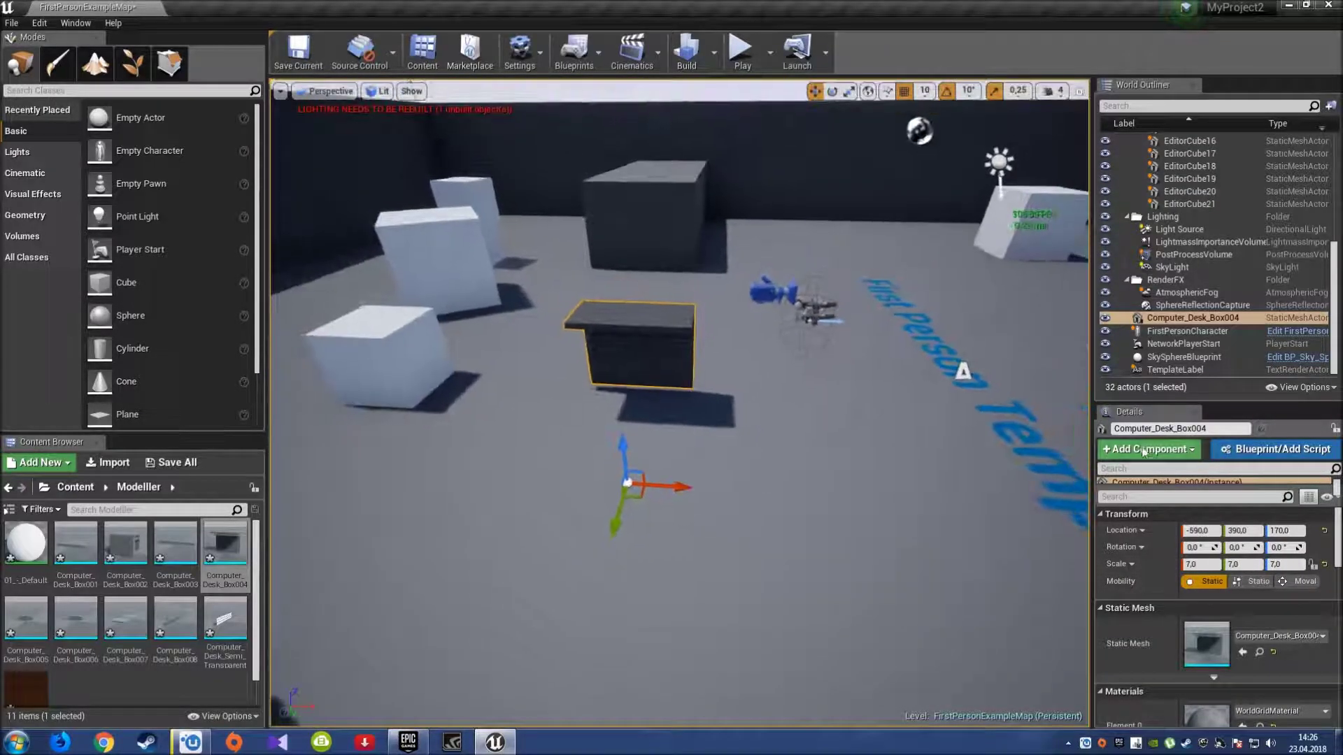
left_click(1284, 565)
type("5")
key("Return")
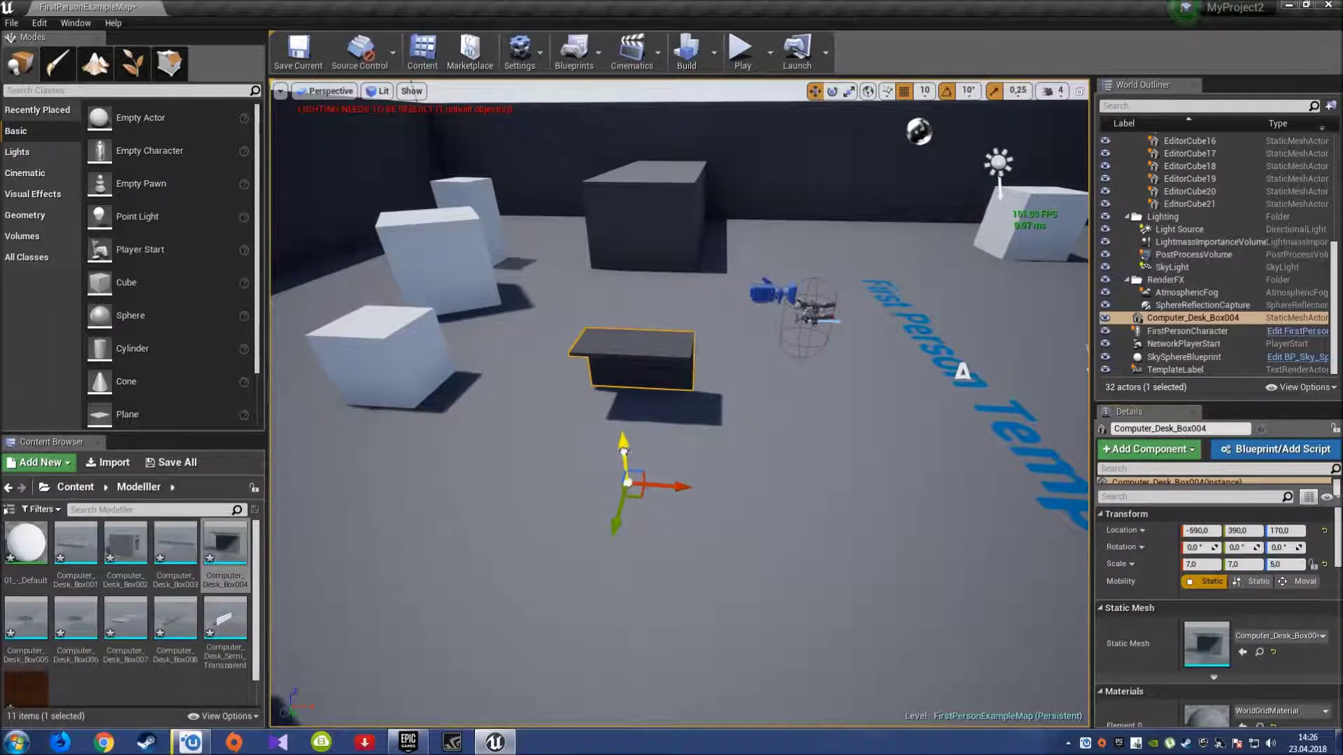
- Rotate the desk -90° and move it near the player start at -340, 80, 150
left_click_drag(624, 449, 624, 459)
key("e")
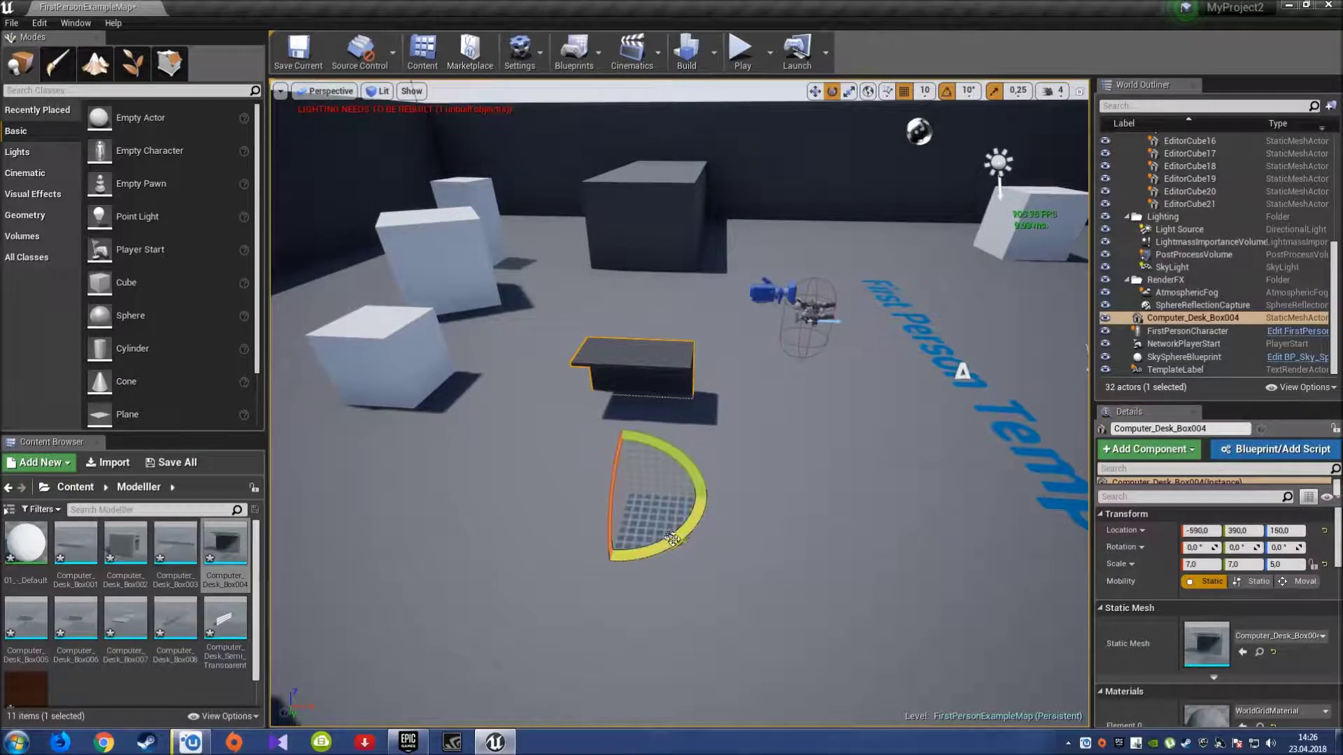
left_click_drag(702, 493, 707, 510)
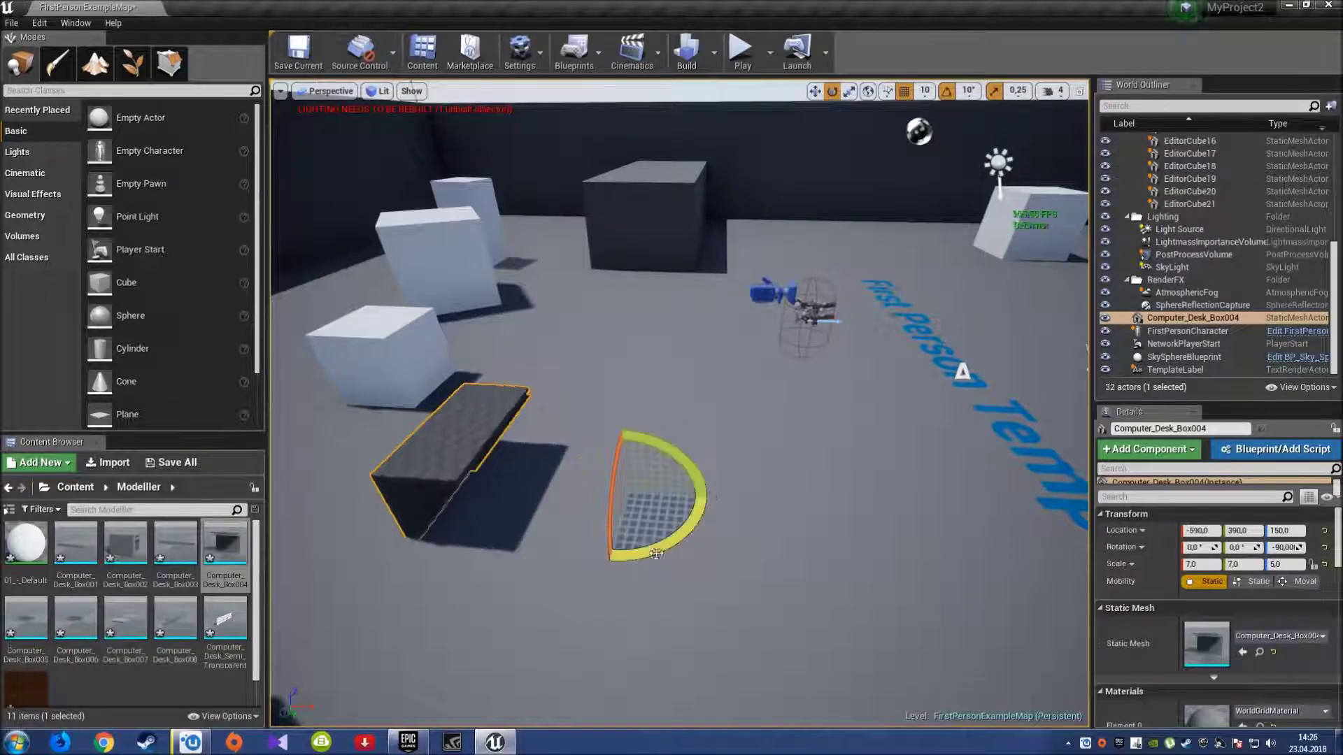
key("w")
mouse_move(615, 481)
left_mouse_down()
mouse_move(656, 390)
mouse_move(827, 397)
left_mouse_up()
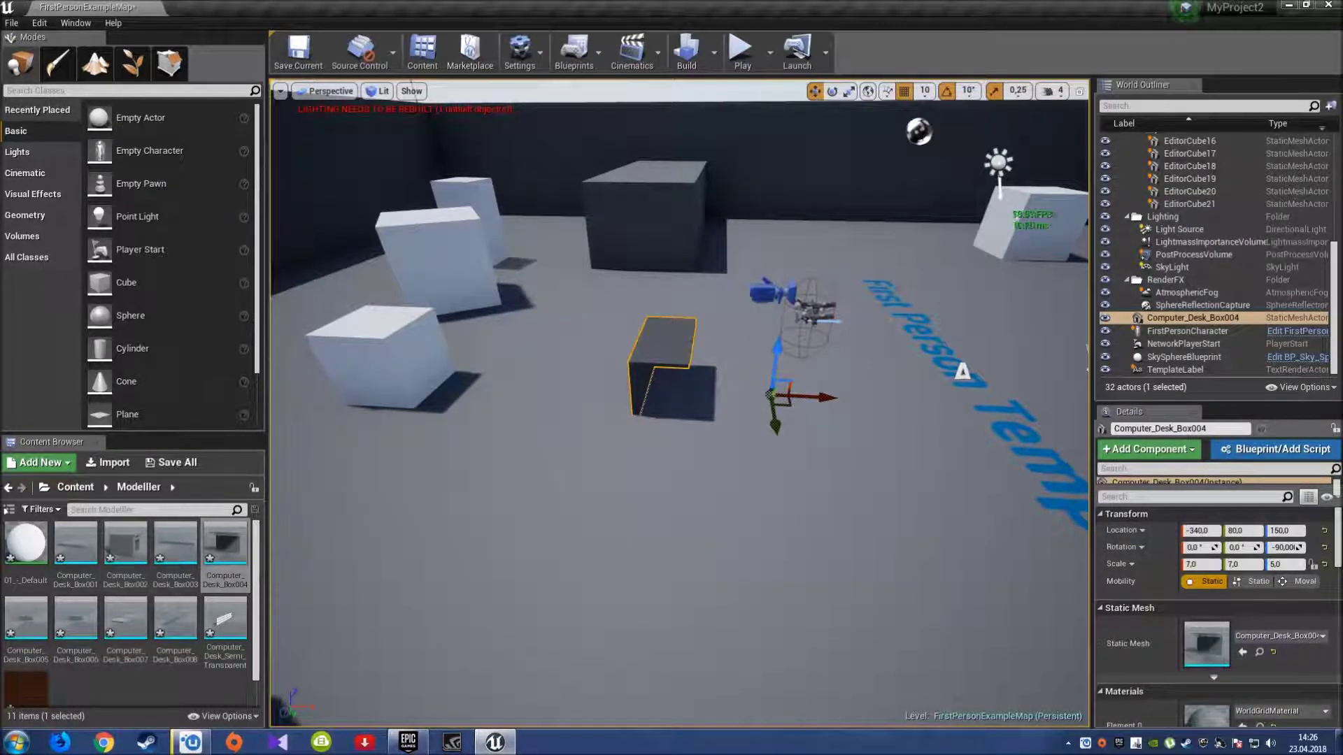
key("f")
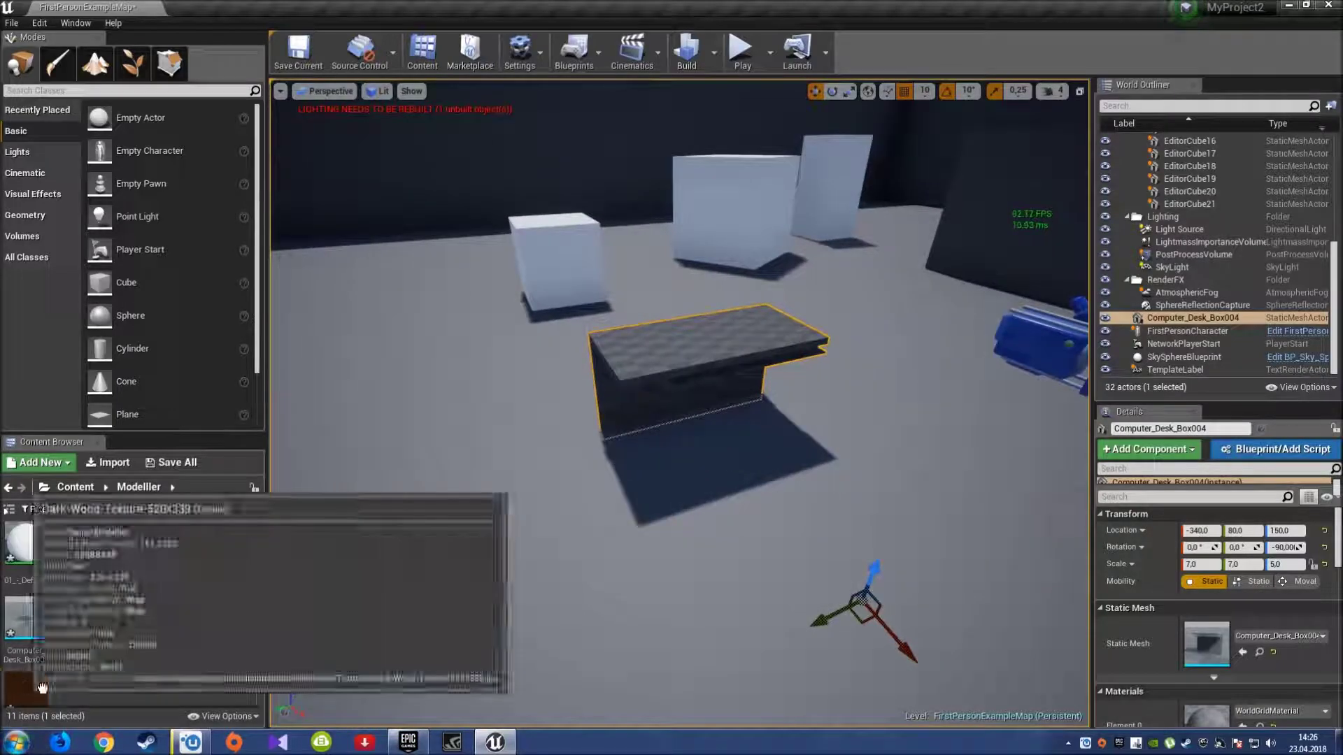
- Drop Dark-Wood-Texture onto Computer_Desk_Box004 to create and apply a dark wood material
left_click_drag(26, 689, 647, 394)
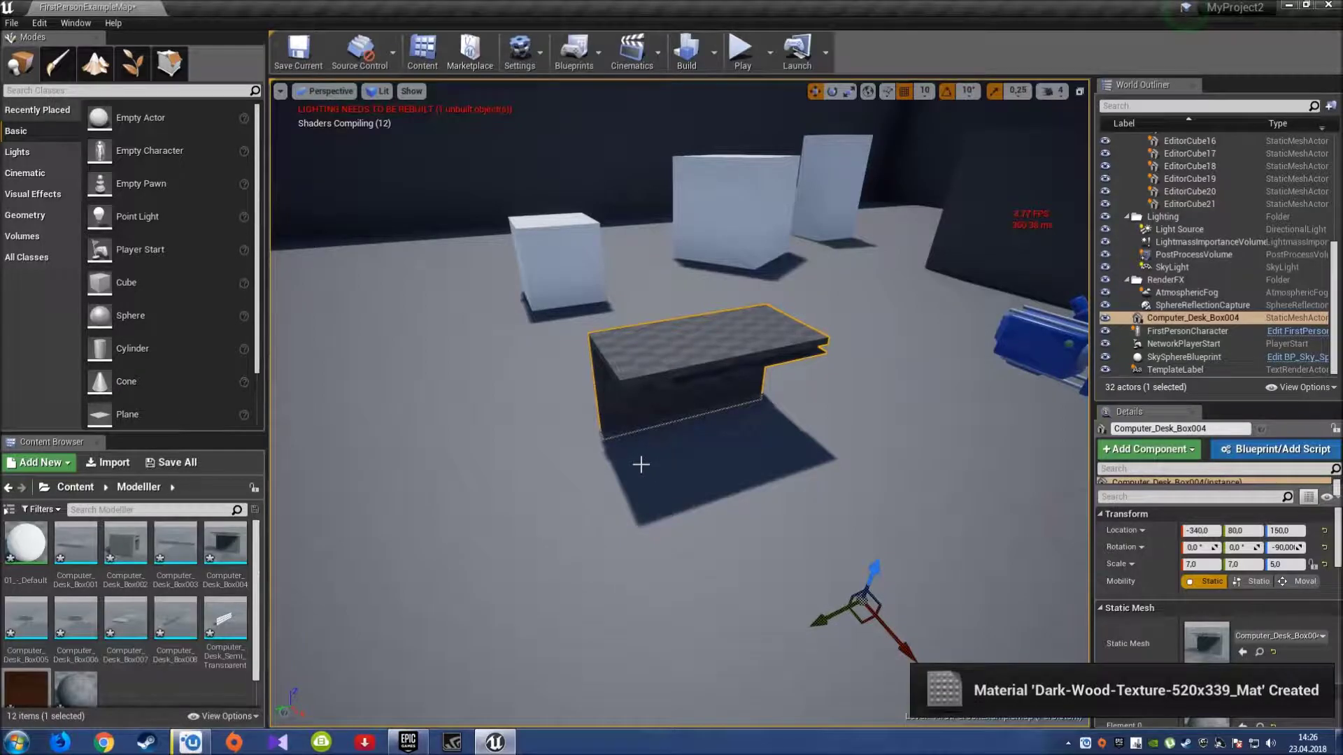
right_click_drag(640, 464, 641, 465)
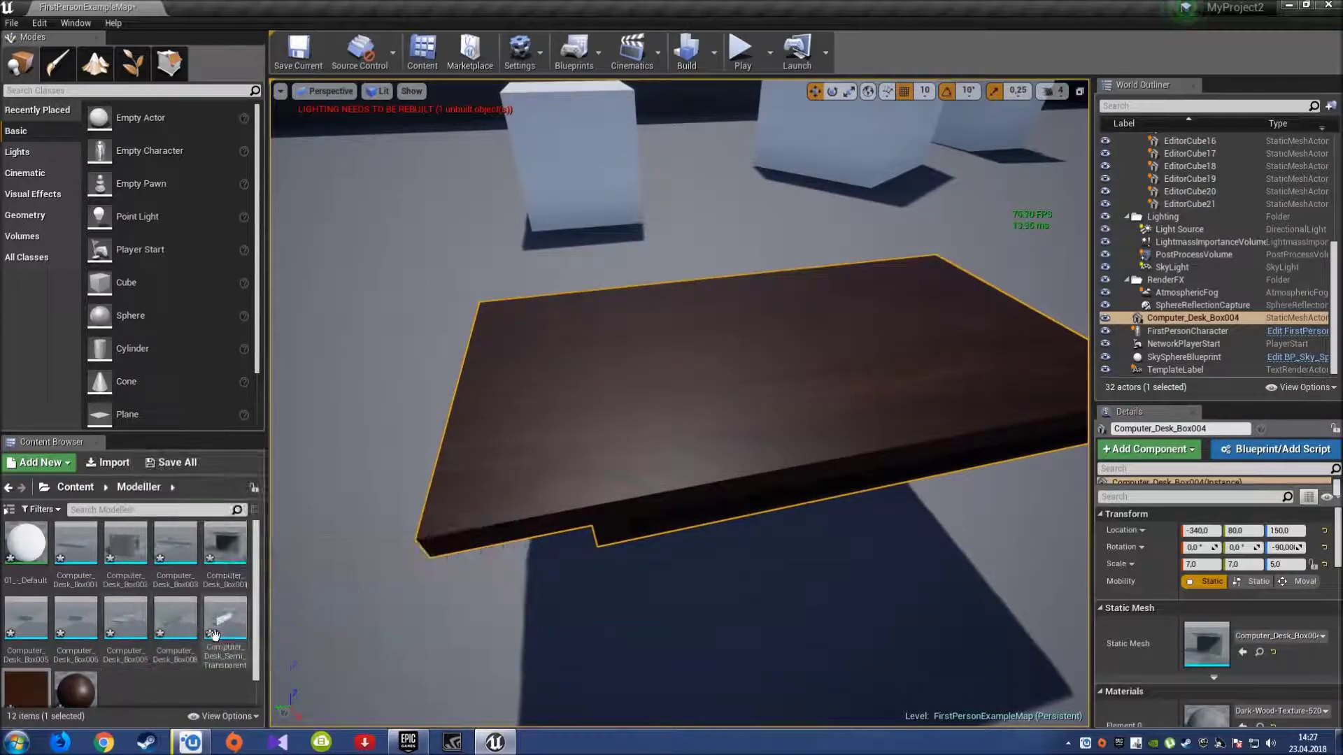
right_click_drag(652, 550, 651, 550)
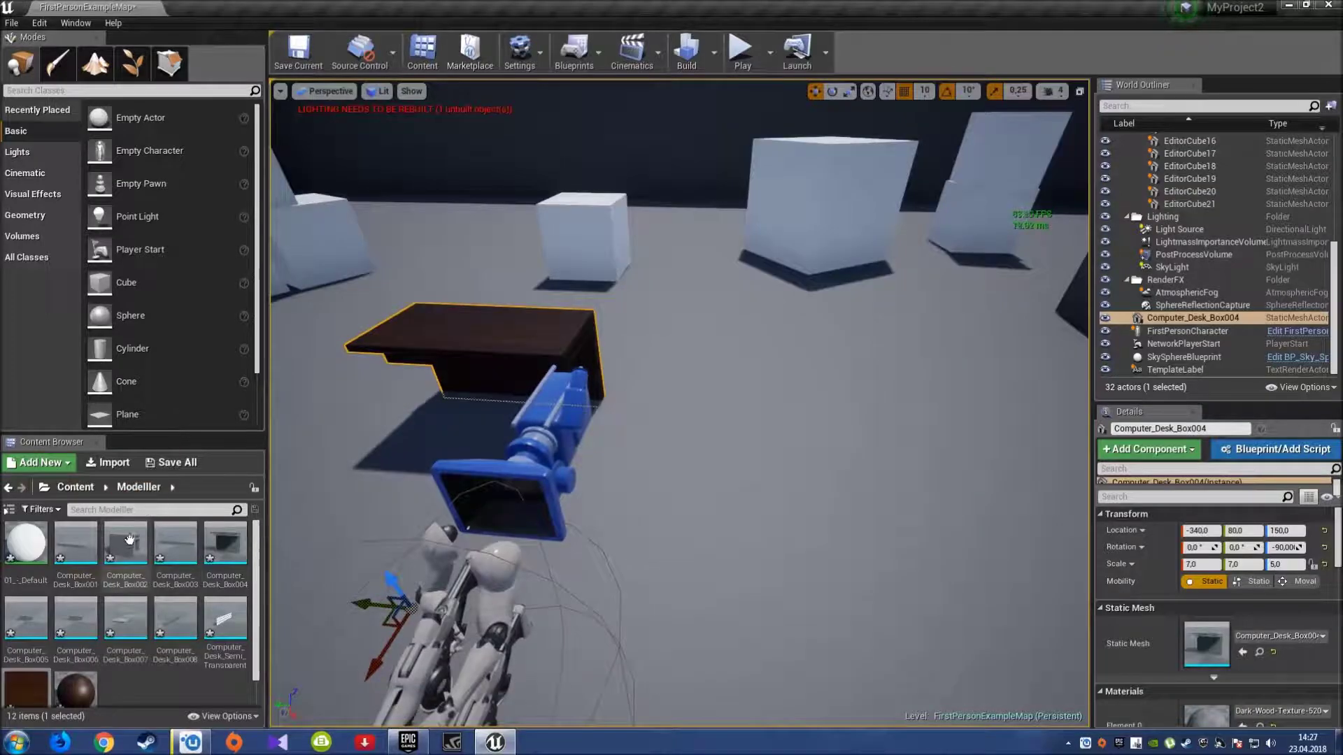
- Place Computer_Desk_Box002 in the level, scale it to 5, and apply the dark wood material
mouse_move(126, 549)
left_mouse_down()
mouse_move(539, 509)
mouse_move(878, 414)
left_mouse_up()
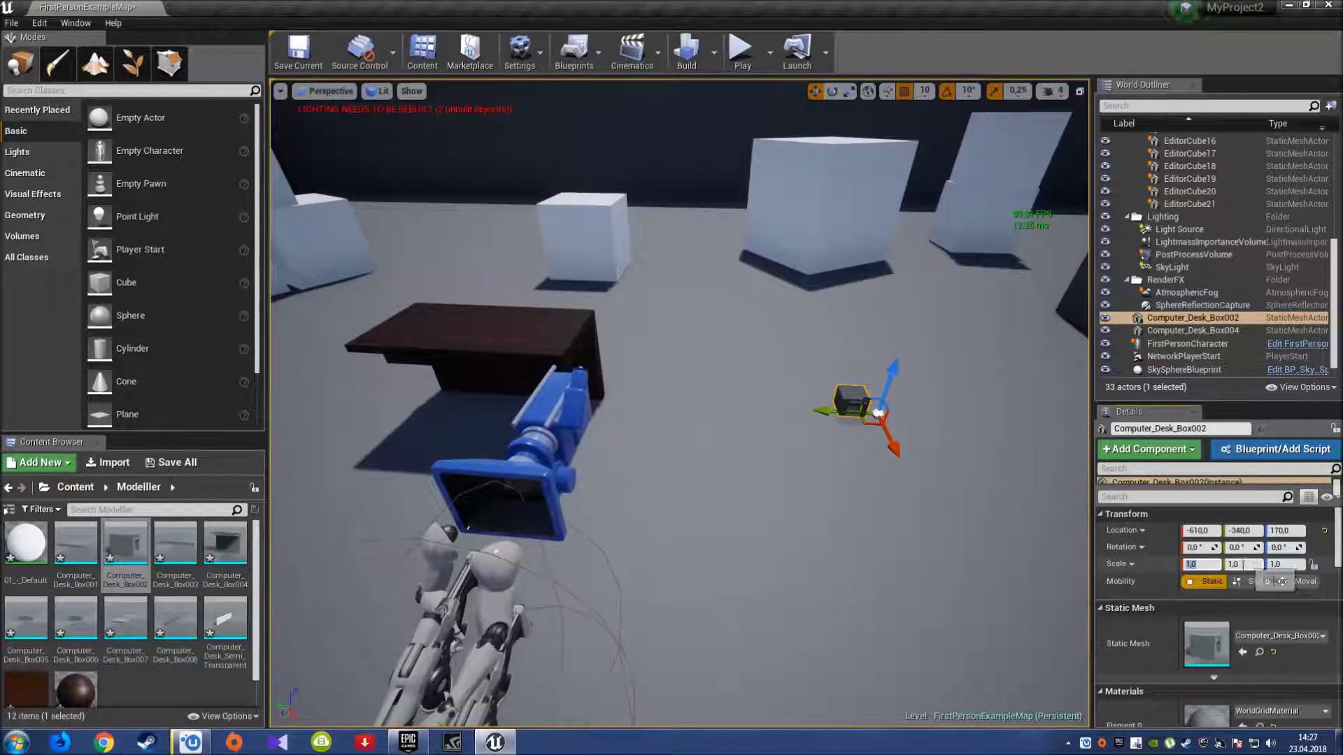
type("5")
key("Return")
key("f")
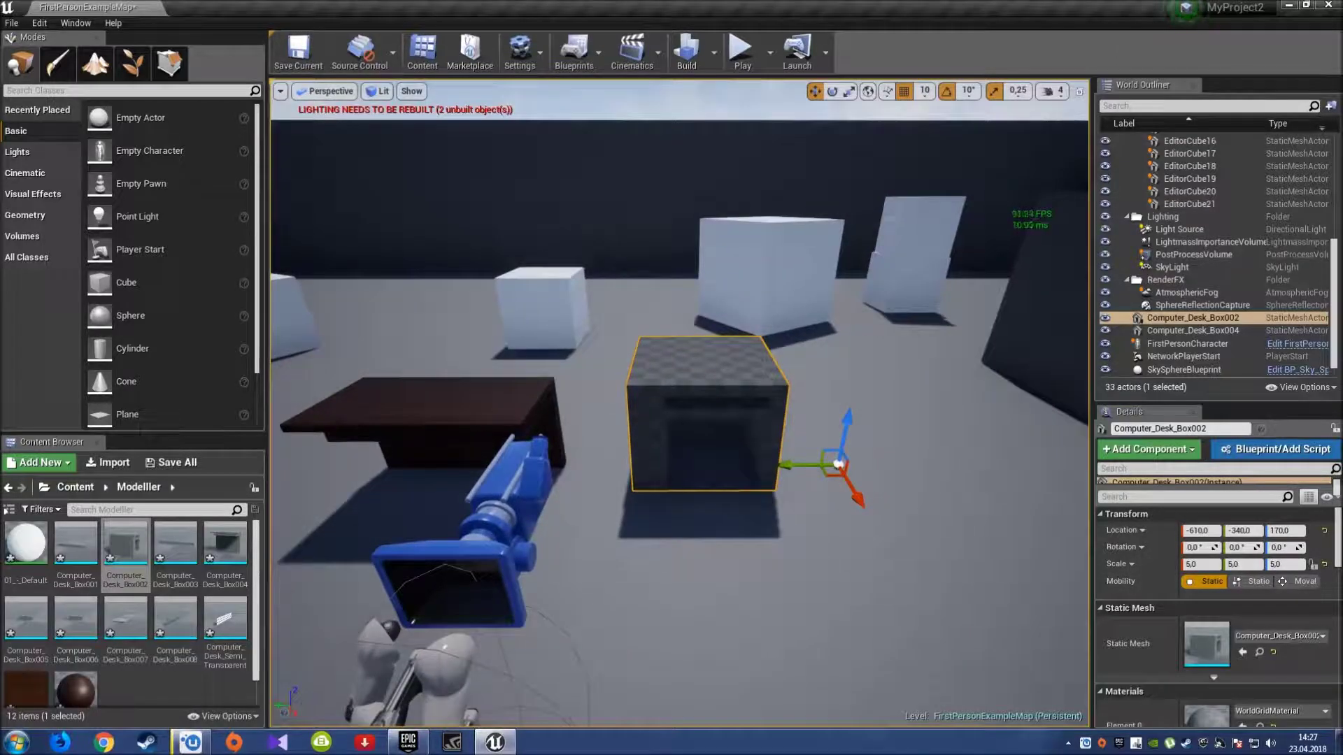
left_click_drag(76, 691, 708, 411)
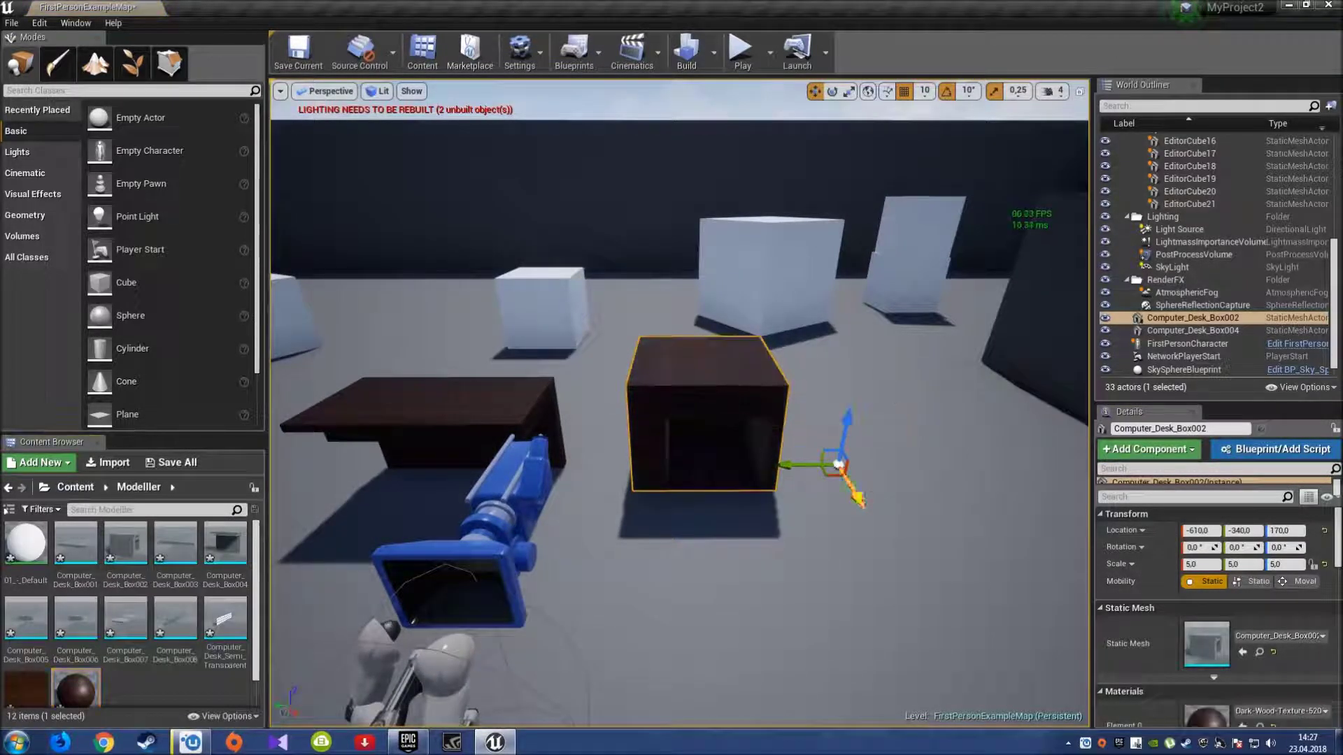
- Position the box beside the desk at -570, -380 with Location Z 161
left_click_drag(854, 493, 873, 519)
left_click_drag(800, 490, 836, 490)
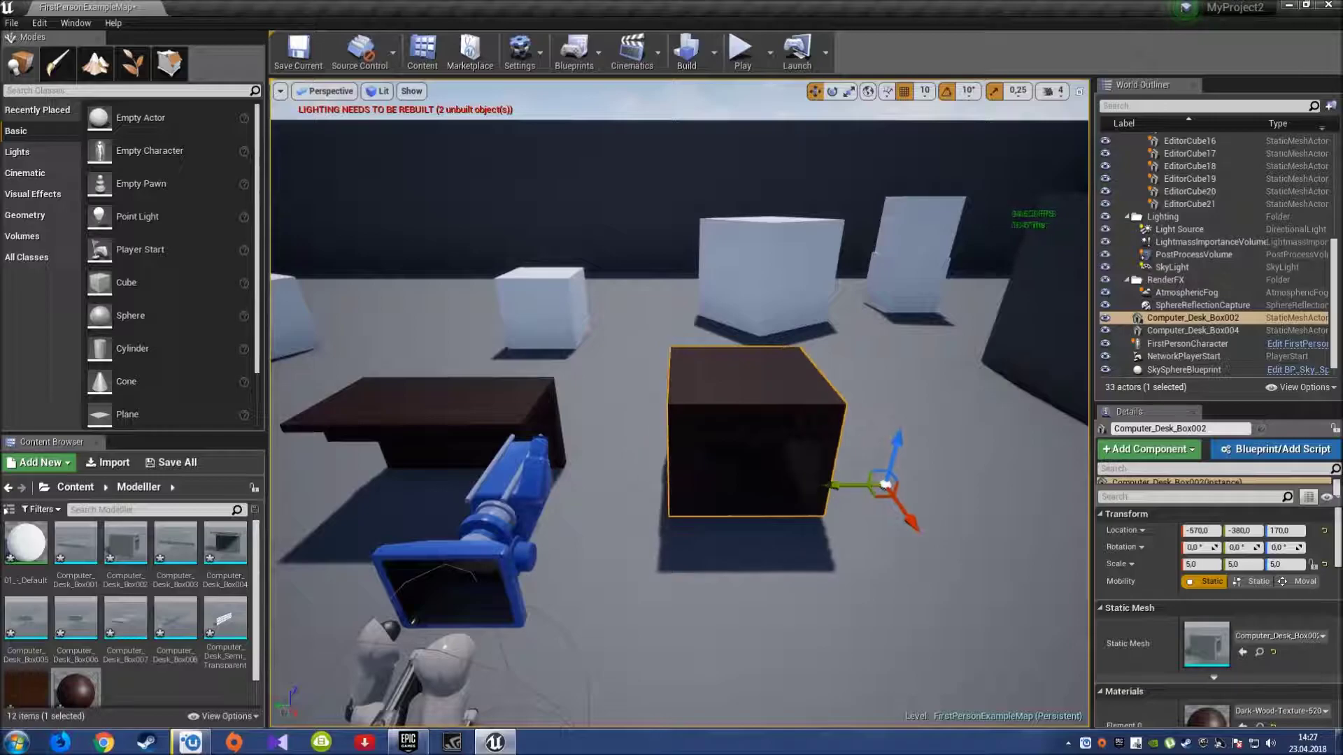
left_click_drag(898, 442, 898, 439)
right_click_drag(897, 440, 875, 391)
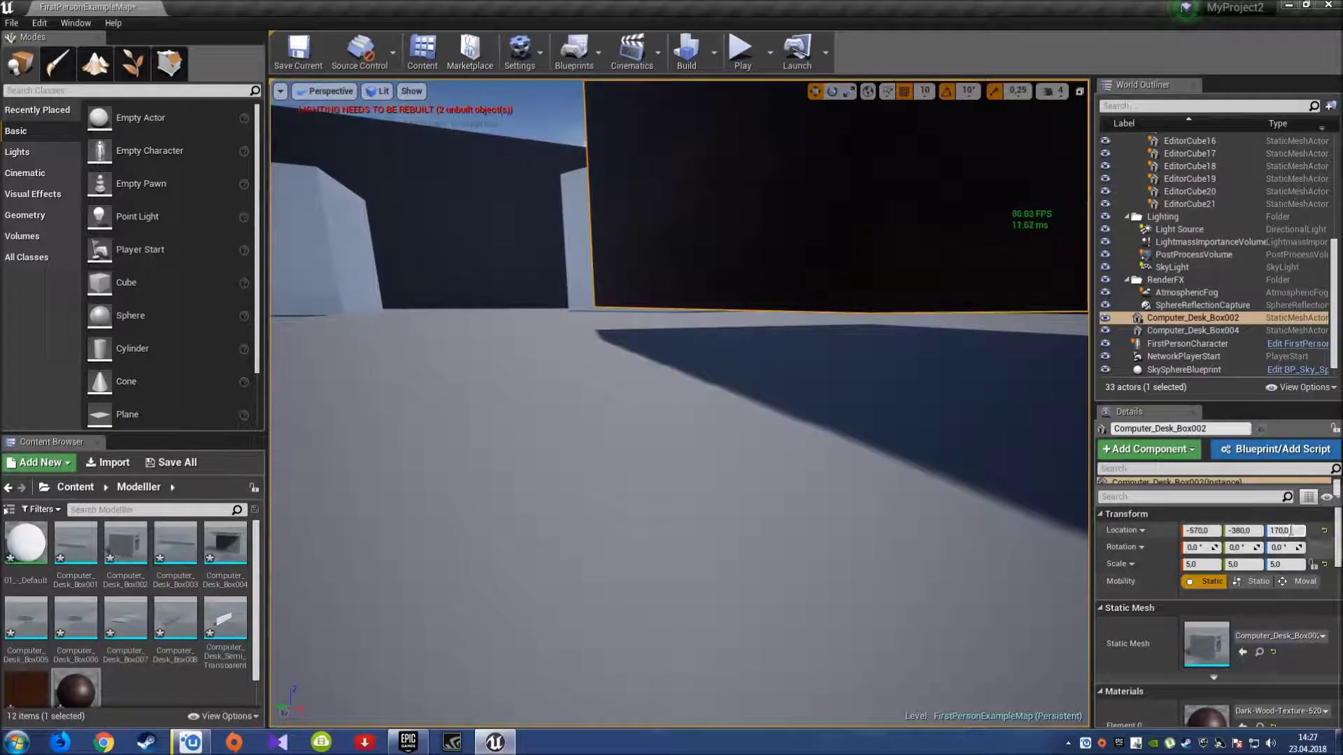
type("165")
key("Return")
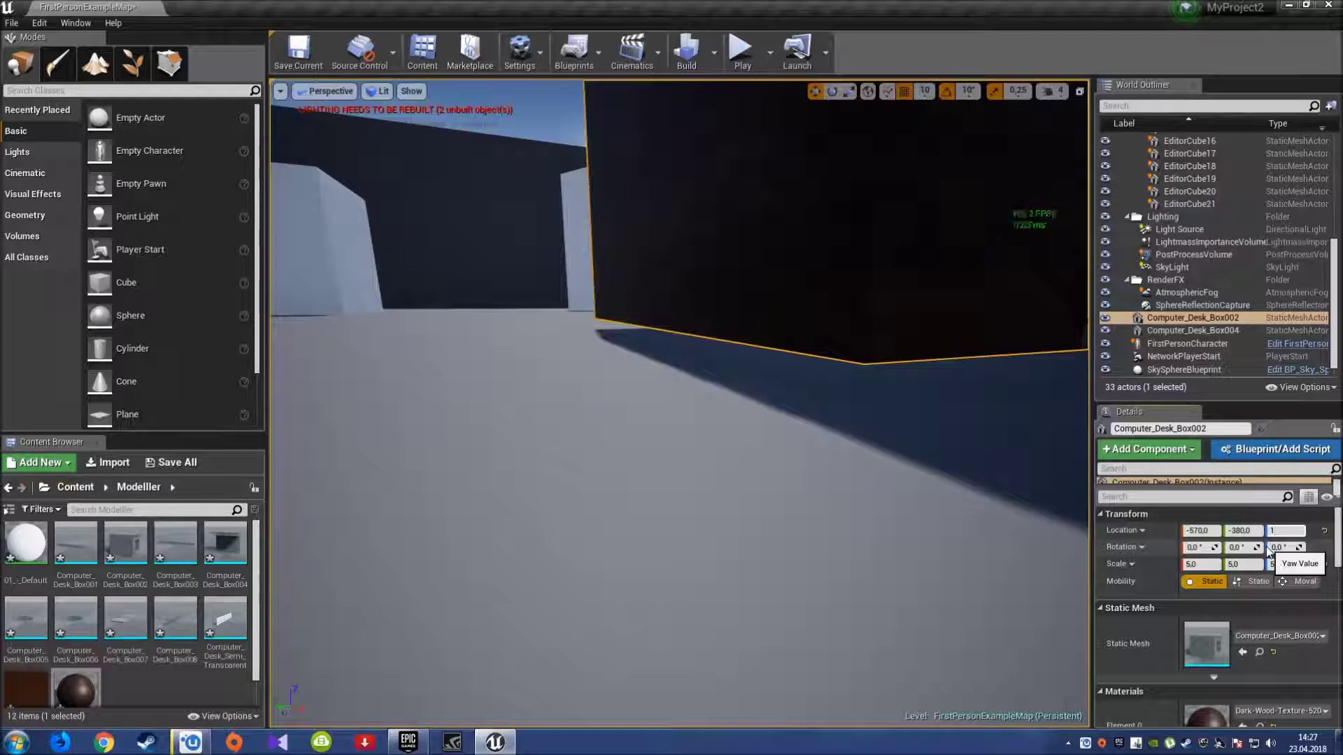
type("61")
key("Return")
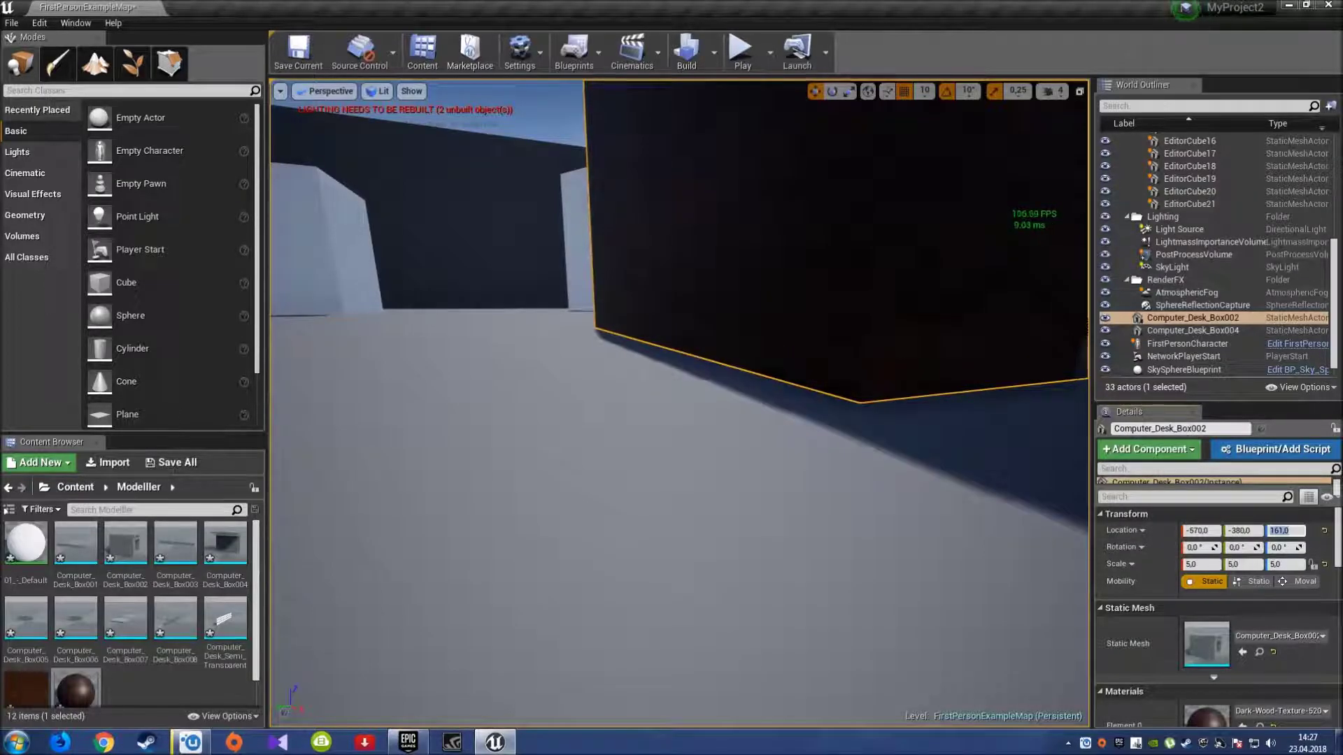
mouse_move(678, 420)
right_mouse_down()
mouse_move(629, 419)
mouse_move(715, 420)
right_mouse_up()
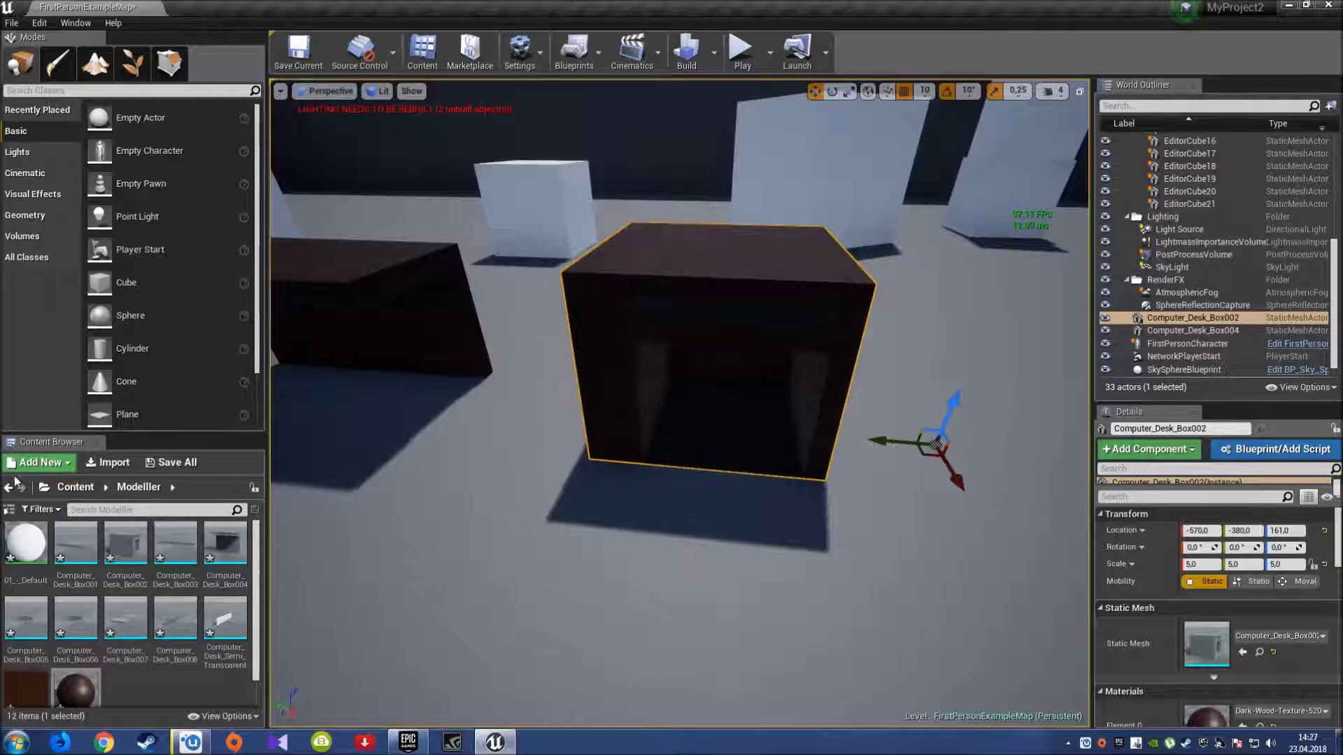
- Place SM_GlassWindow scaled 1×1.25×0.5 on the box front at -520, -160, 170
left_click(11, 485)
left_click(8, 488)
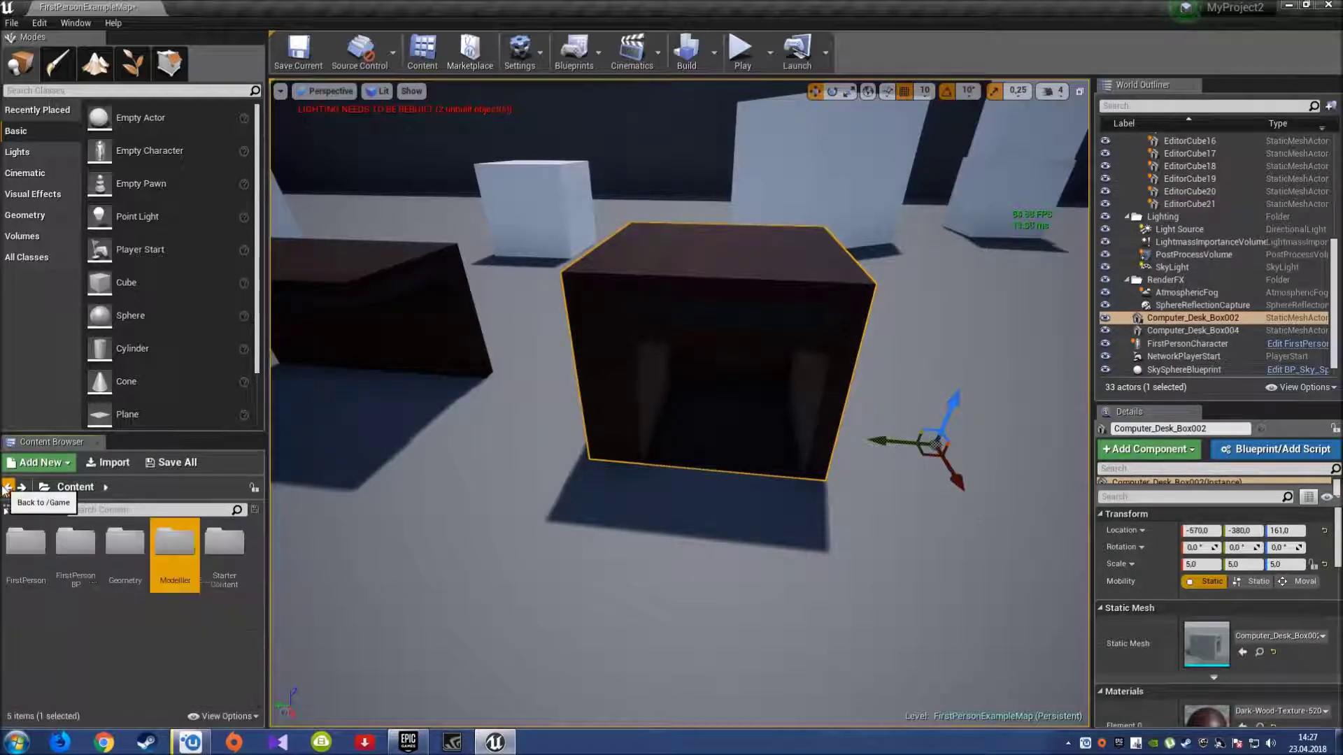
type("glass")
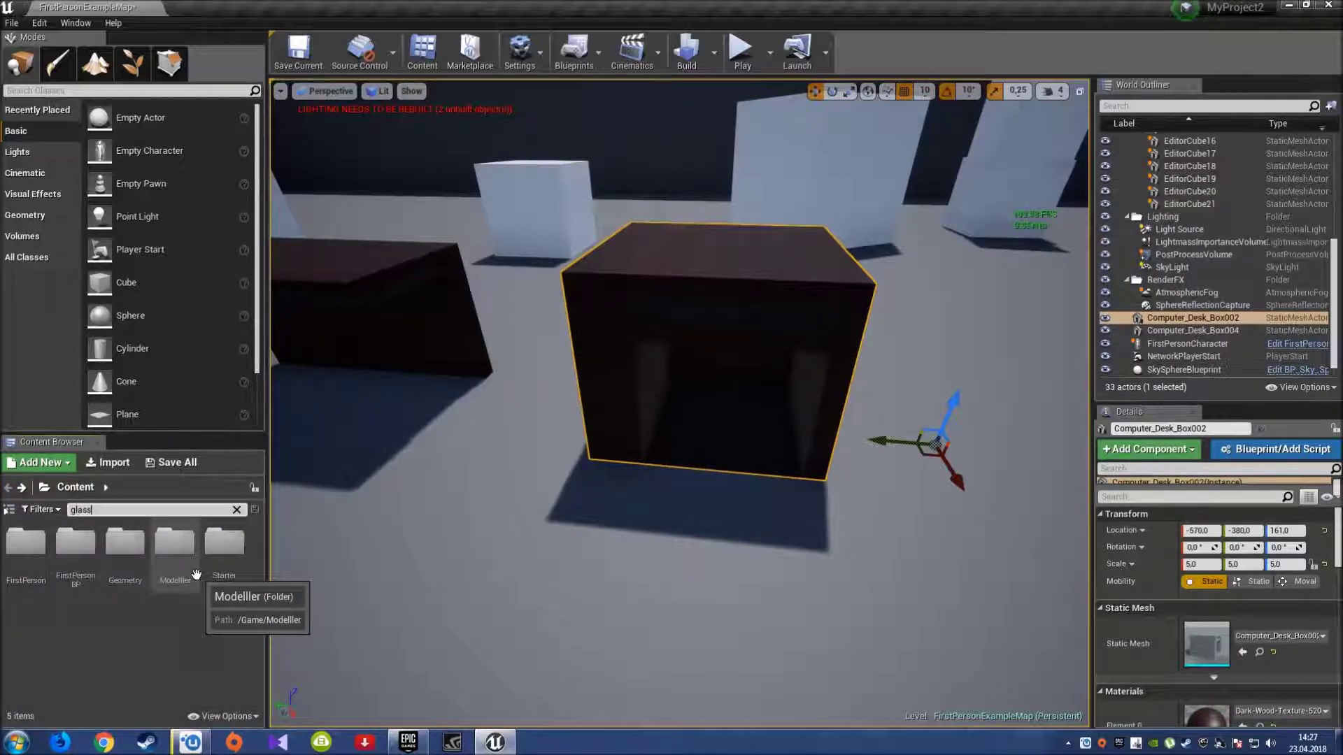
mouse_move(126, 542)
left_mouse_down()
mouse_move(461, 524)
mouse_move(672, 466)
left_mouse_up()
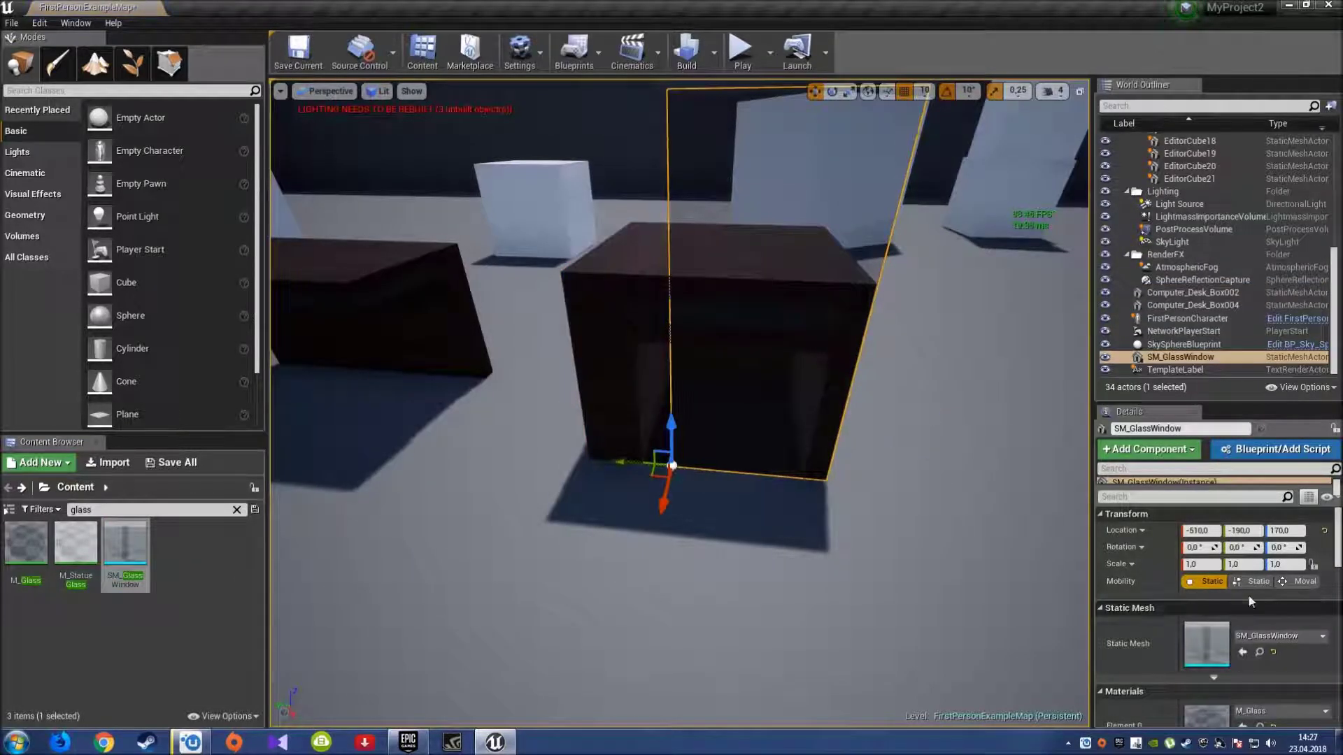
mouse_move(671, 422)
left_mouse_down()
mouse_move(672, 448)
mouse_move(618, 462)
mouse_move(574, 453)
left_mouse_up()
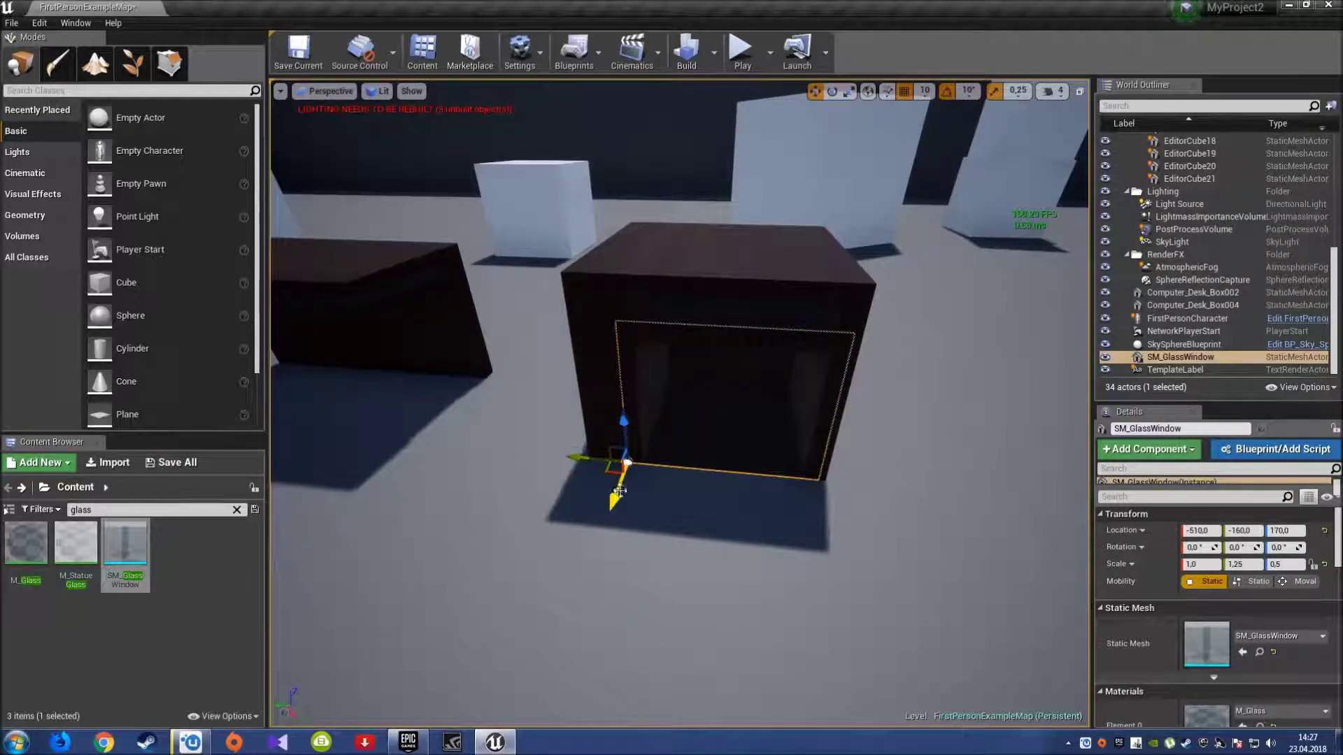
left_click_drag(620, 492, 623, 482)
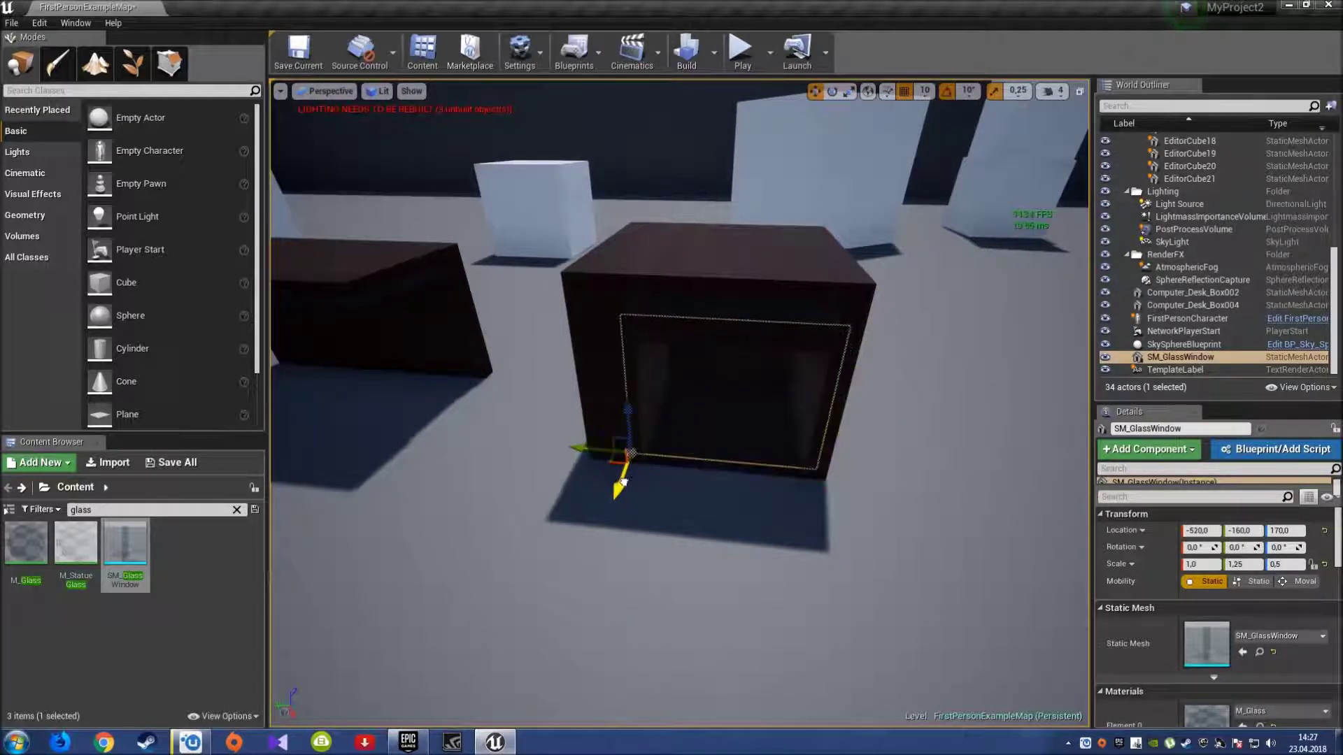
left_click(237, 510)
type("fire")
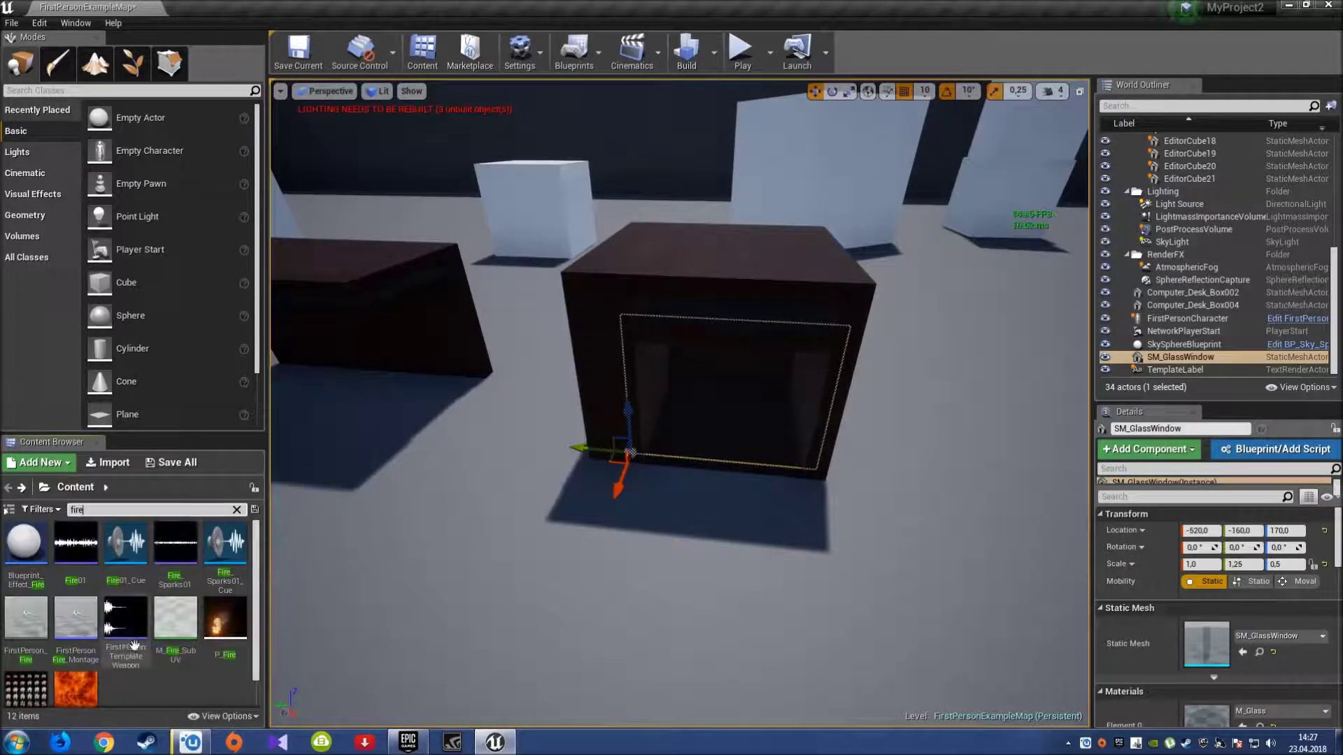
- Place P_Fire inside the box, move it to X -540, then delete it and reselect the box
scroll(206, 656, "down", 1)
left_click_drag(219, 615, 727, 403)
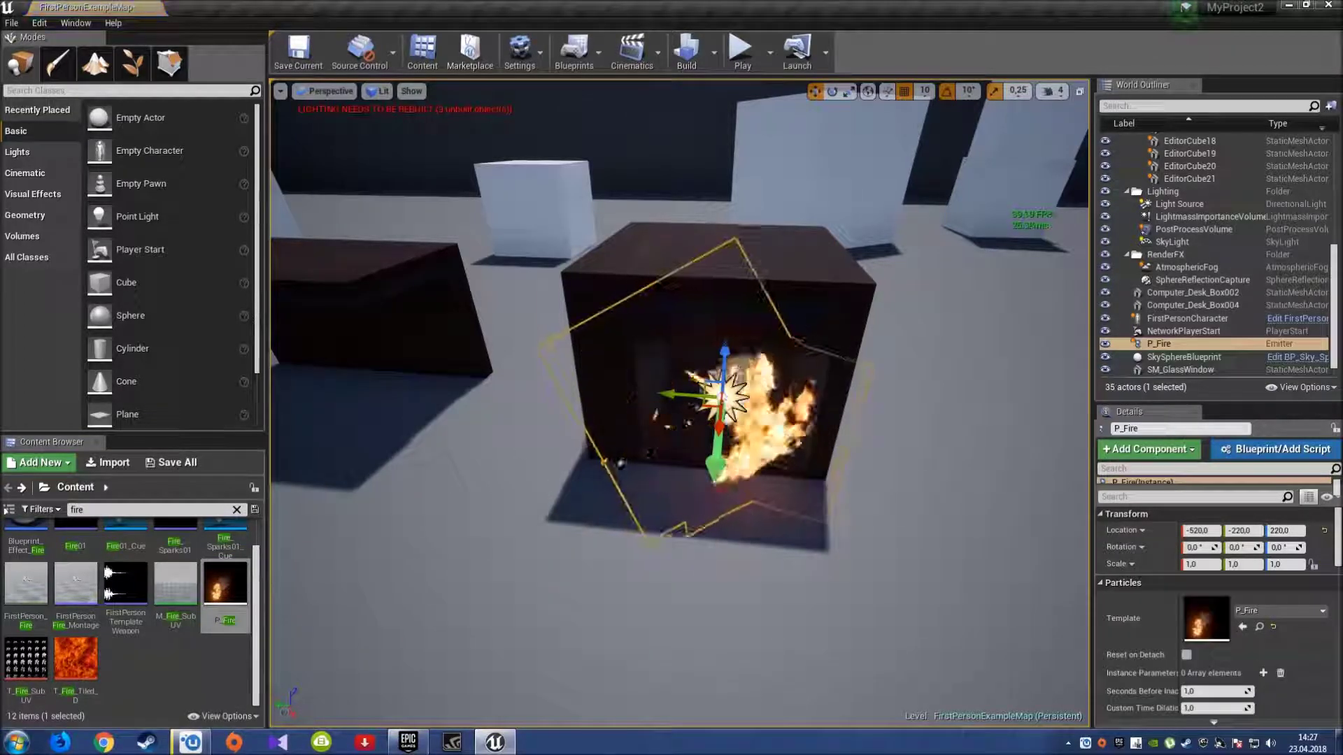
mouse_move(777, 530)
right_mouse_down()
mouse_move(735, 489)
mouse_move(787, 536)
mouse_move(632, 473)
right_mouse_up()
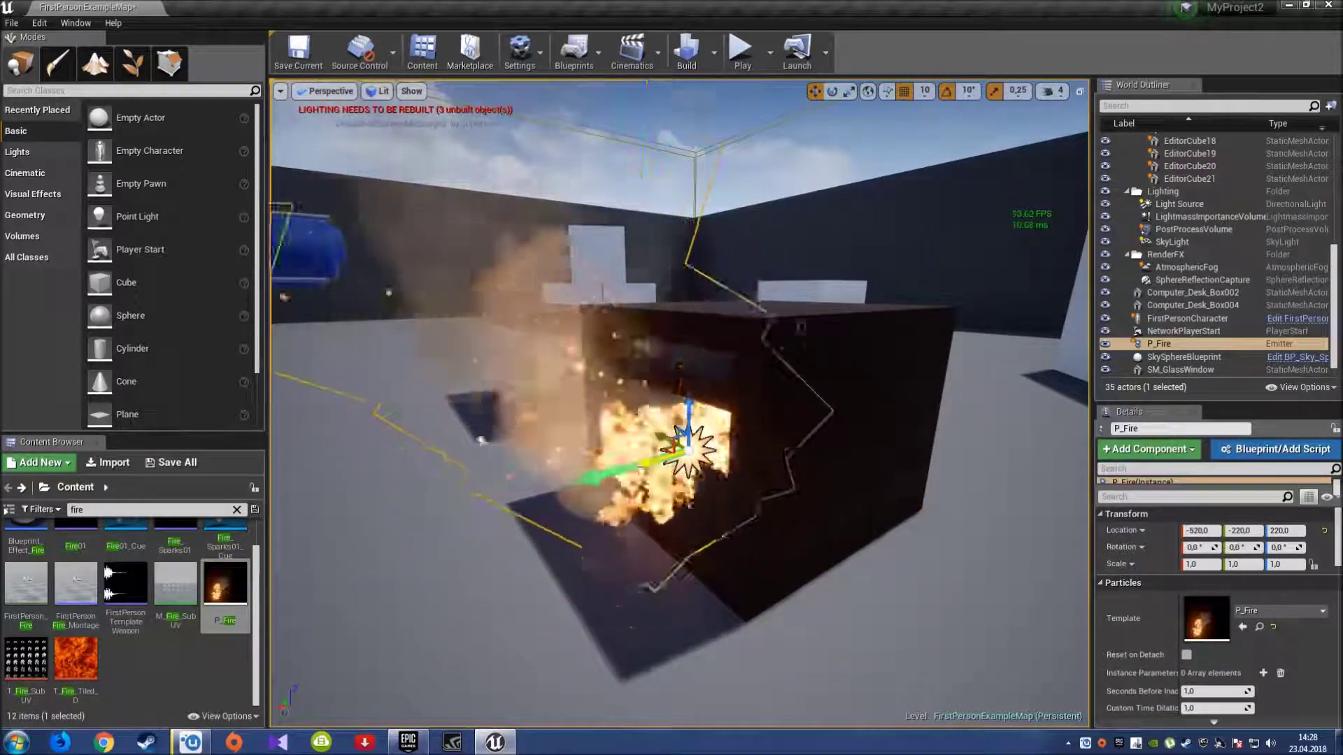
left_click_drag(631, 473, 722, 548)
right_click_drag(723, 548, 722, 548)
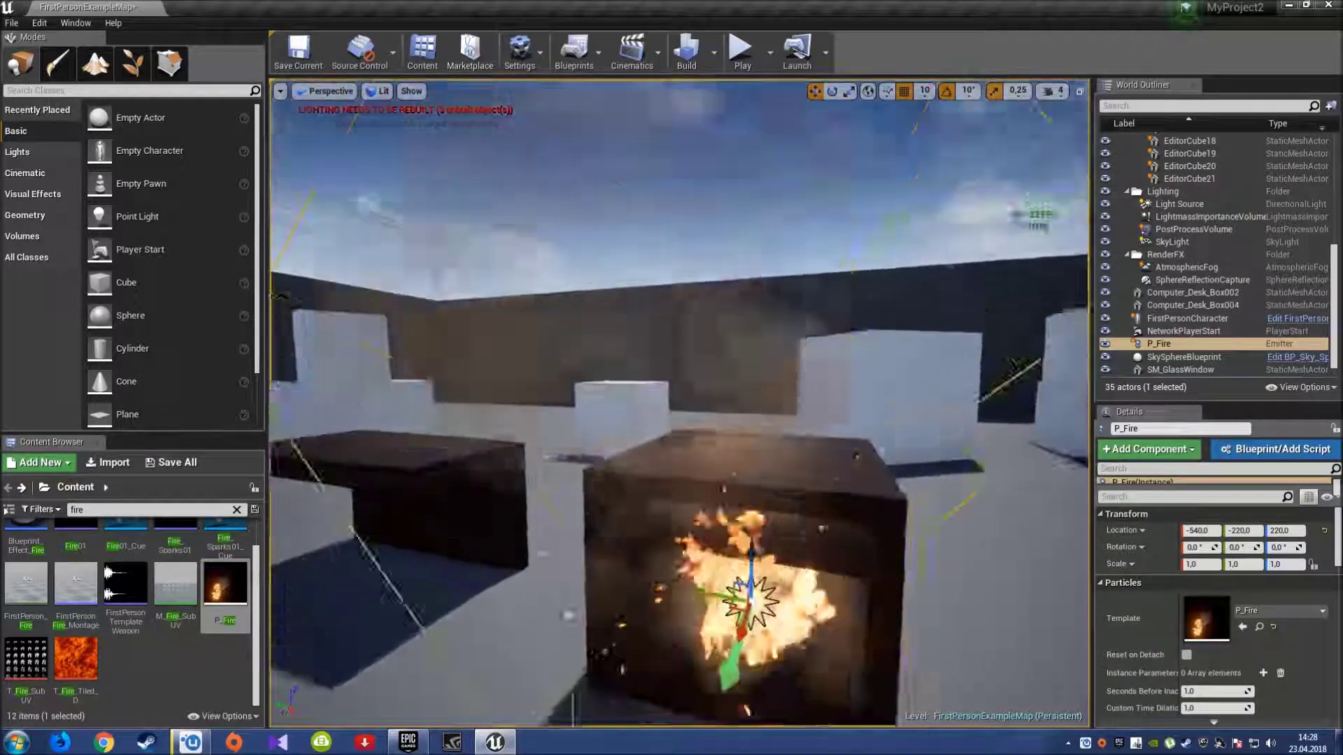
key("Delete")
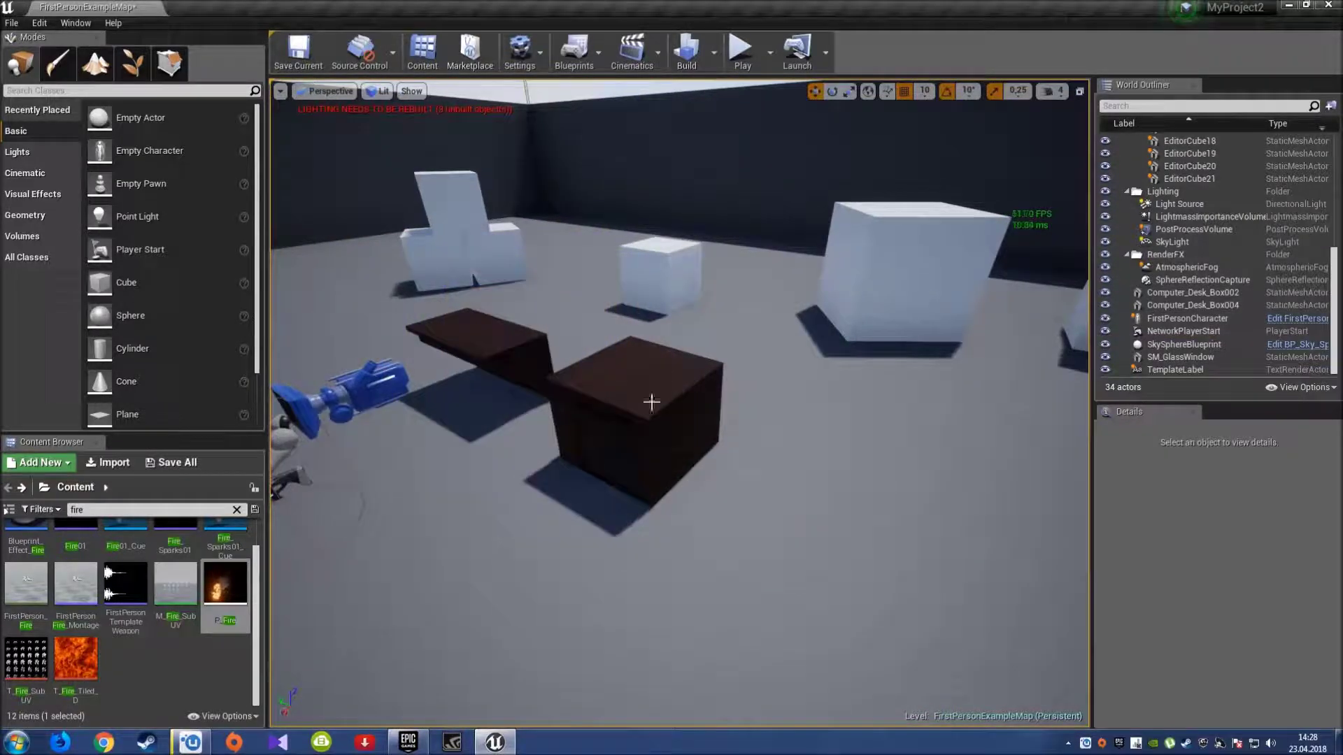
left_click(645, 401)
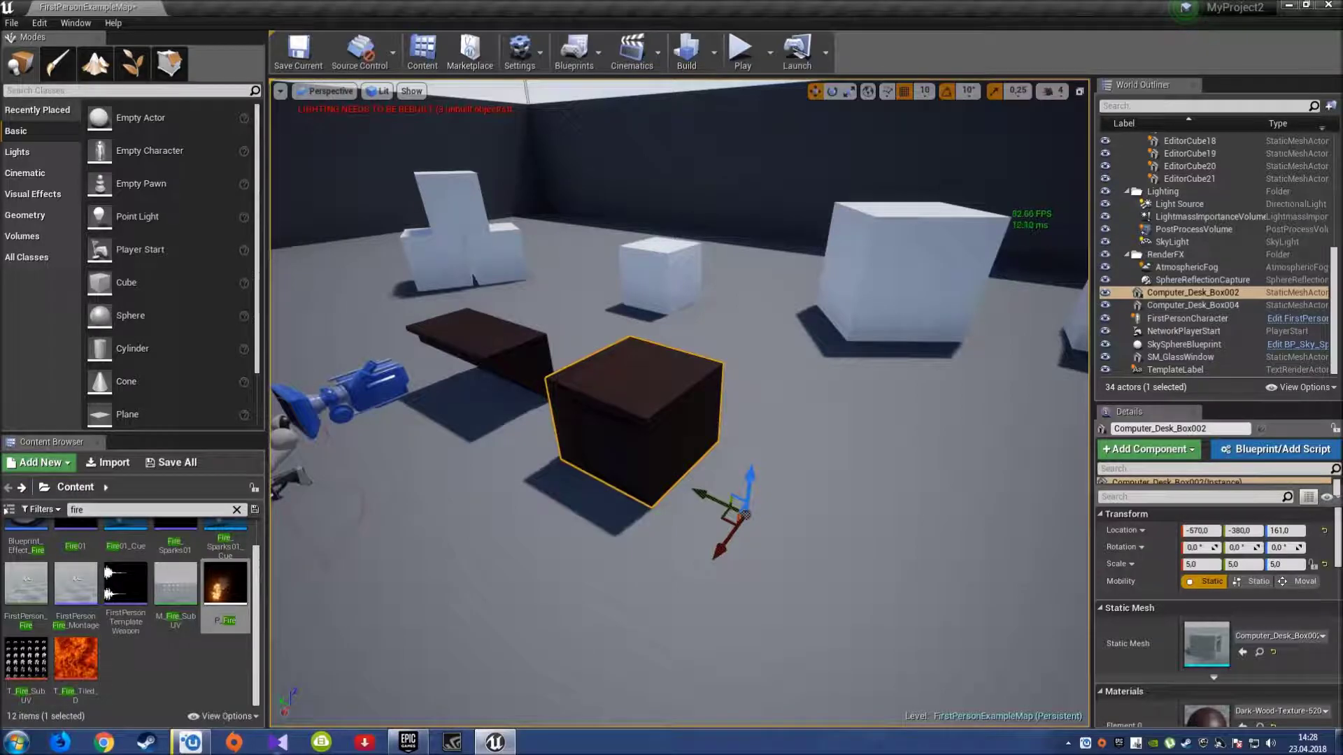
- Minimize Unreal, browse Oyun Geliştirme > Modeller > Odun, and snap the editor to the left half
left_click(1289, 9)
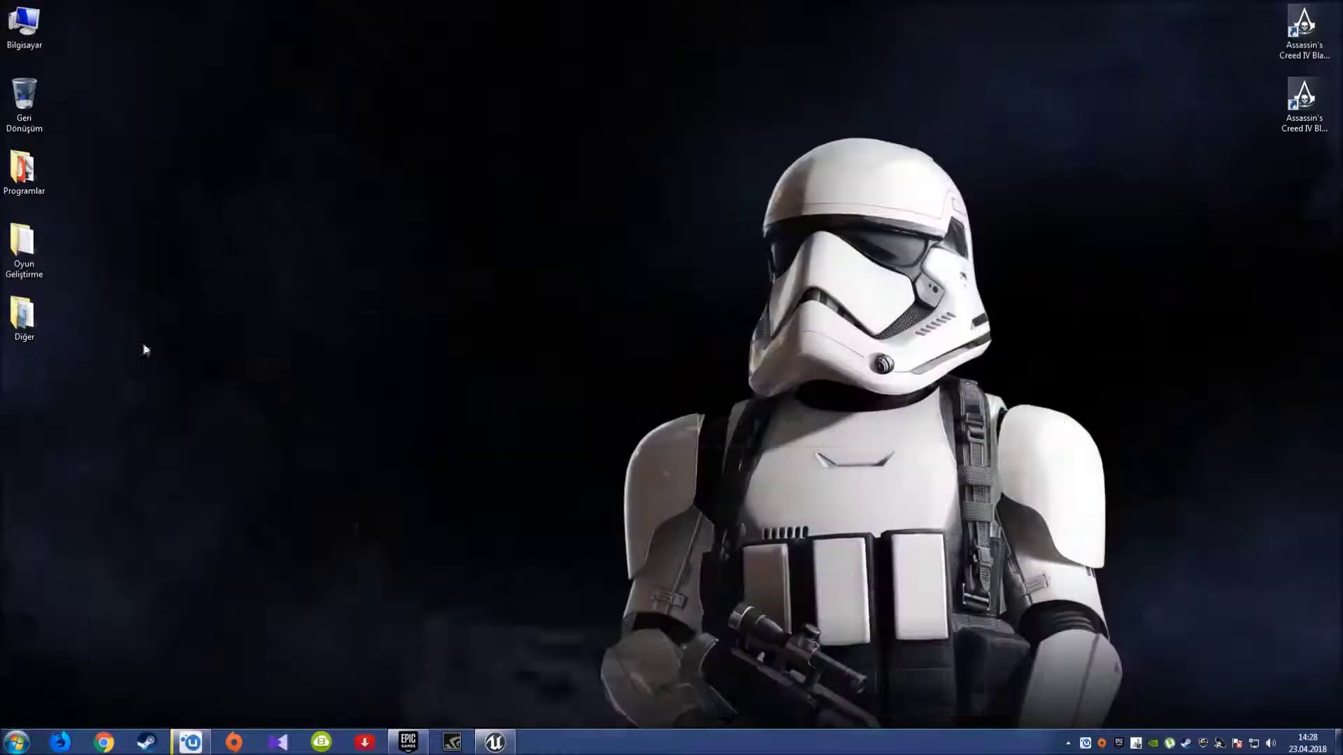
double_click(23, 245)
double_click(919, 278)
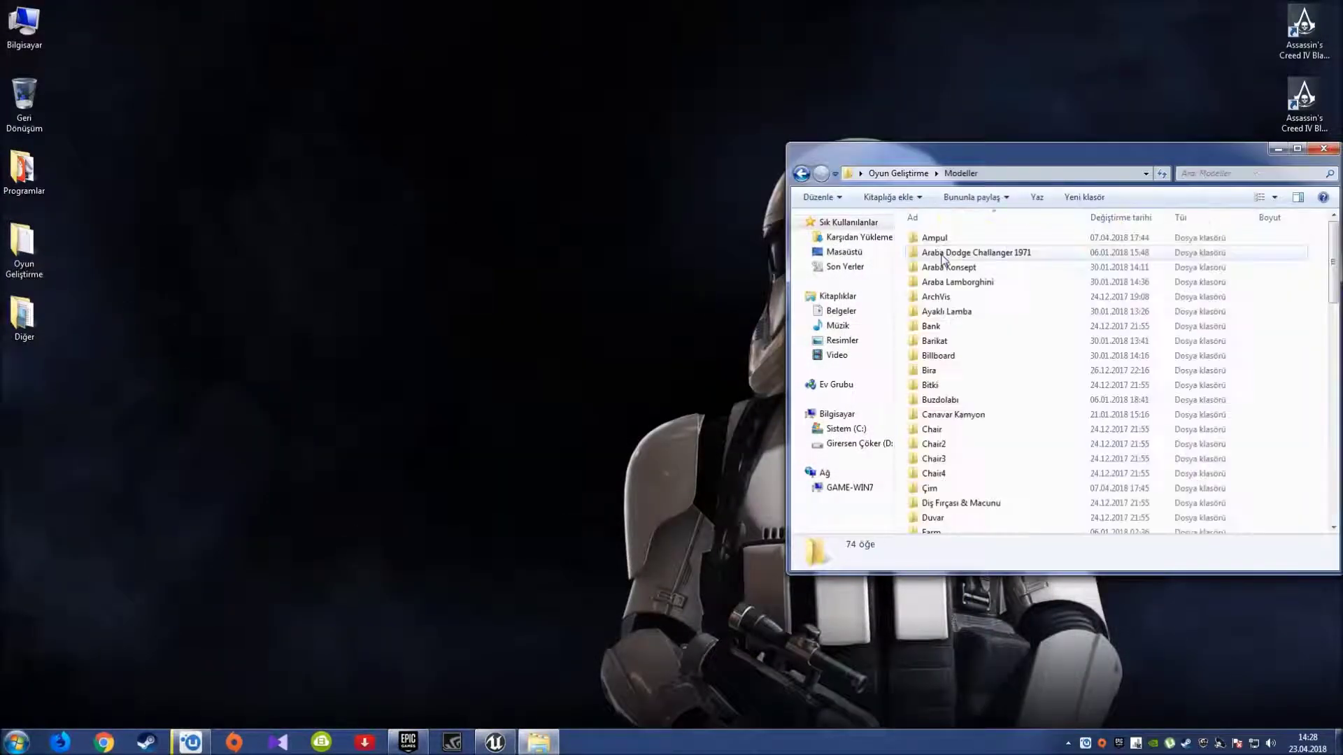
left_click_drag(1014, 149, 803, 101)
scroll(805, 413, "down", 8)
scroll(783, 431, "down", 6)
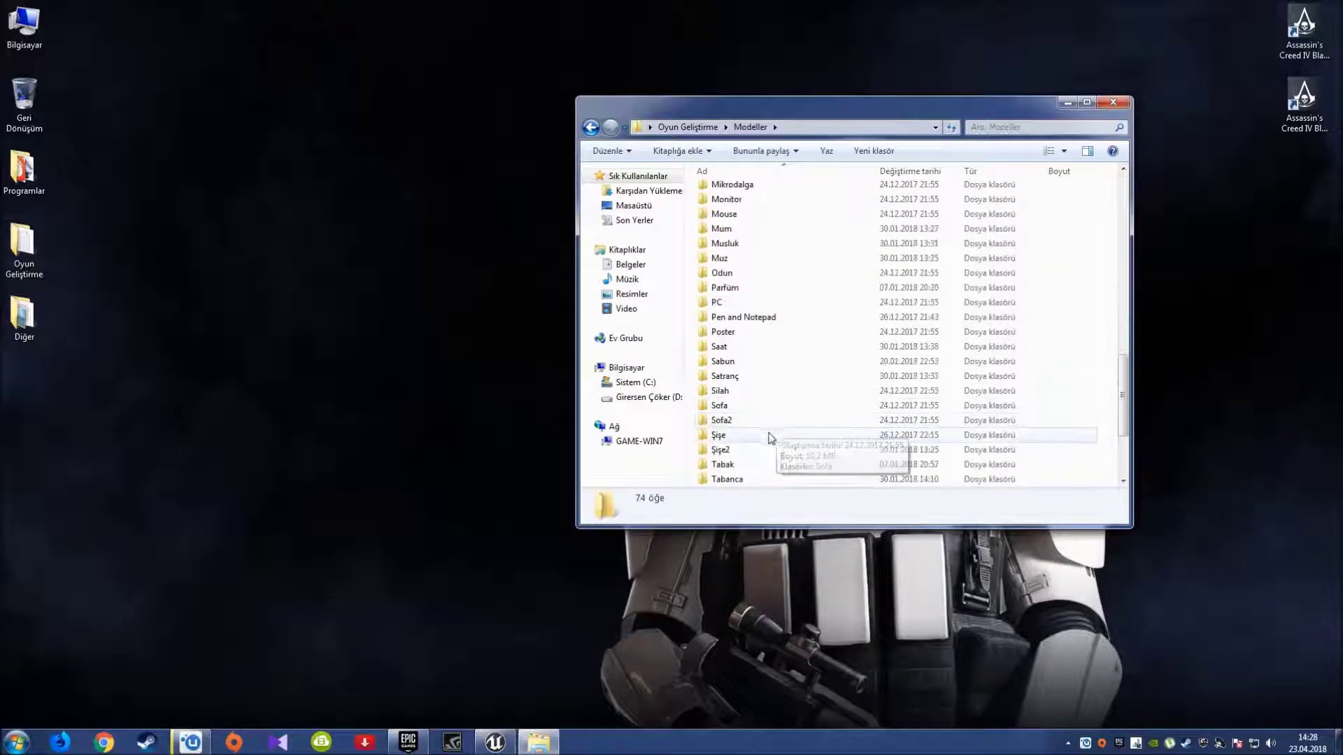
scroll(770, 444, "down", 3)
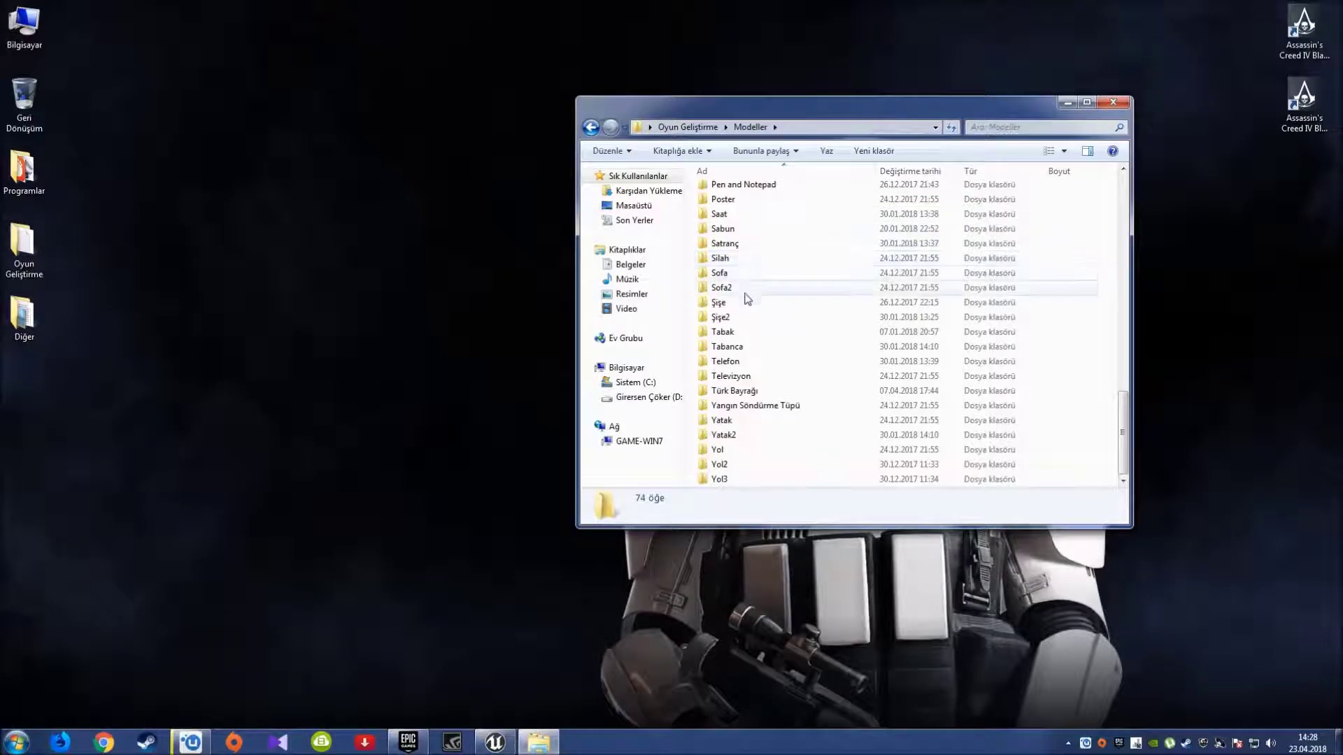
scroll(747, 294, "up", 1)
scroll(744, 238, "up", 2)
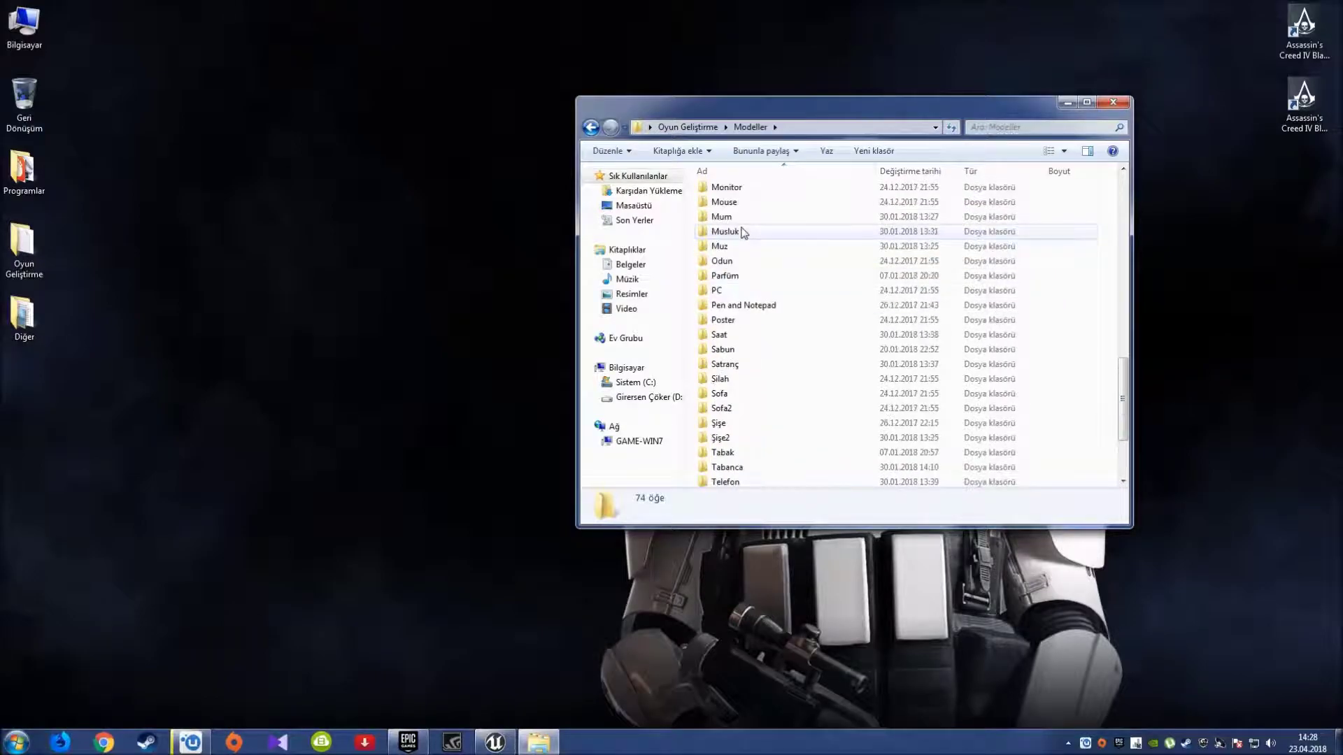
double_click(760, 261)
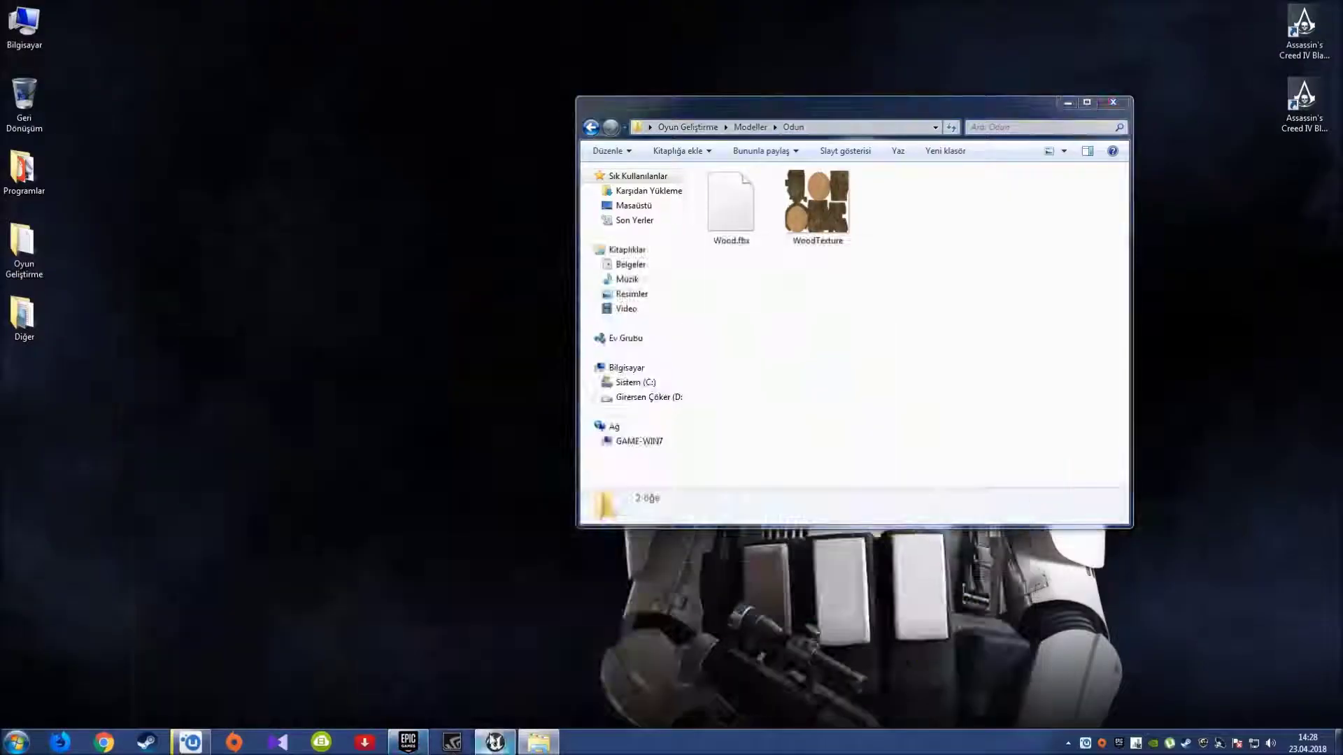
left_click(495, 743)
left_click_drag(606, 5, 0, 167)
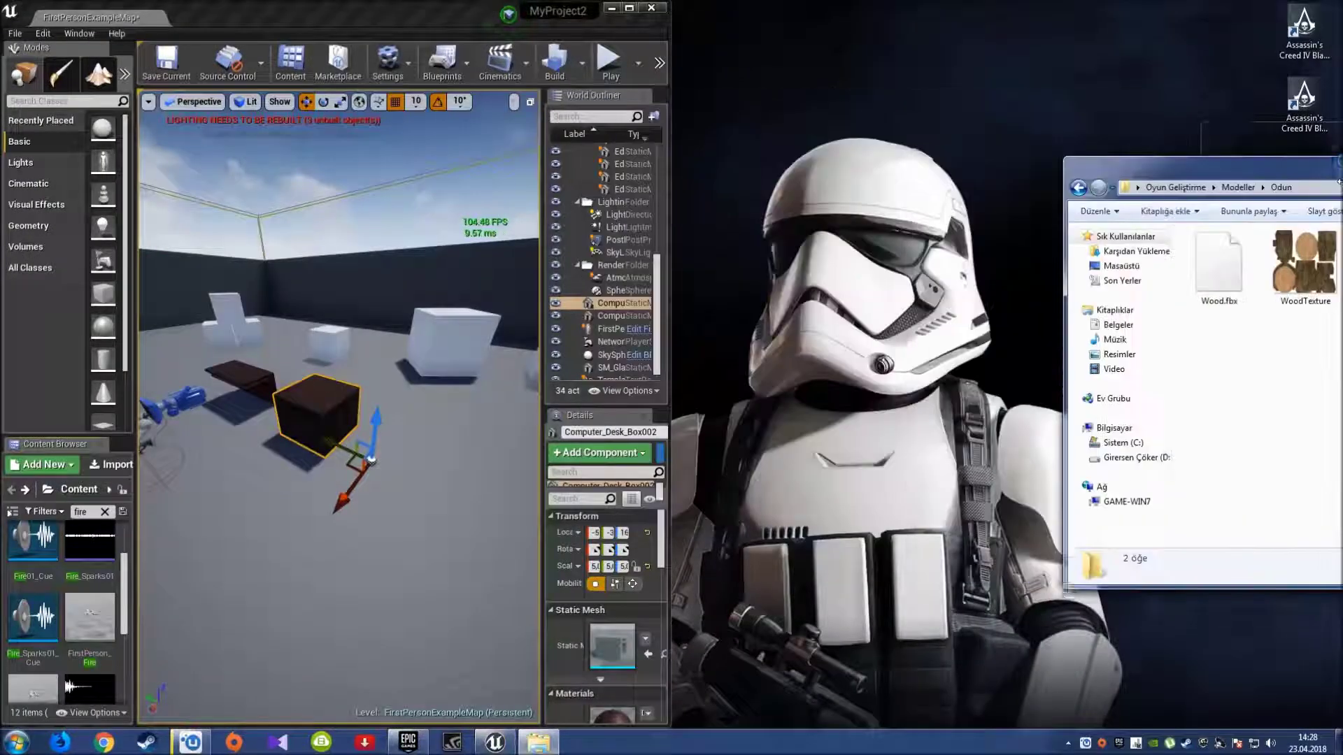
- Snap Explorer to the right half, clear the fire search, and add a New Folder in Content
left_click_drag(930, 111, 1342, 209)
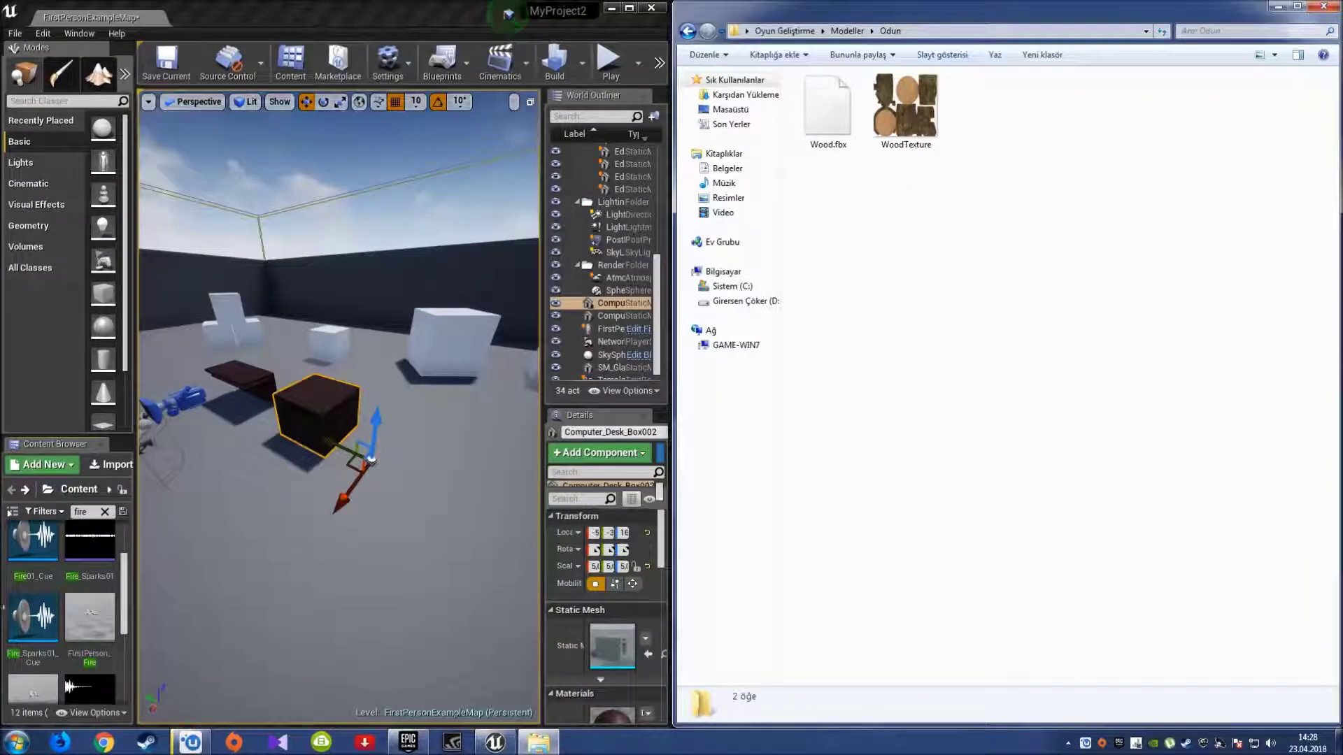
left_click(105, 512)
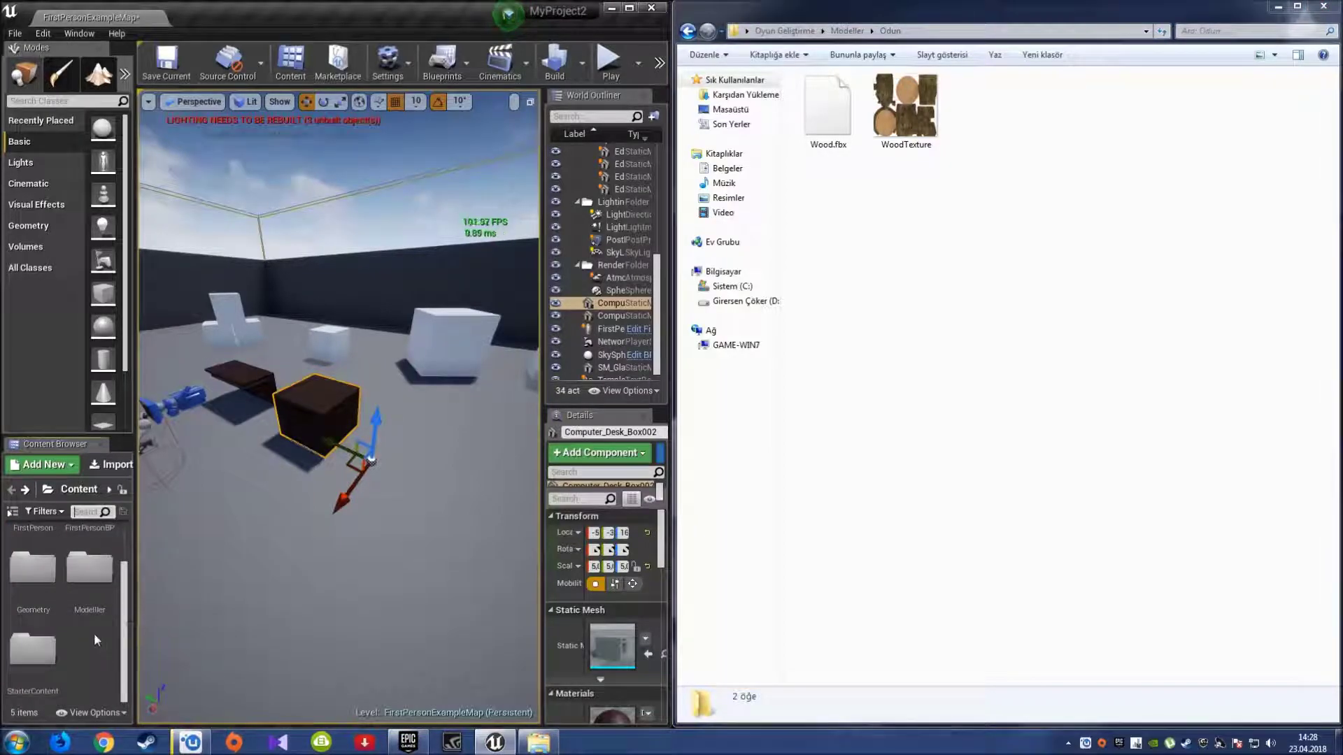
right_click(86, 664)
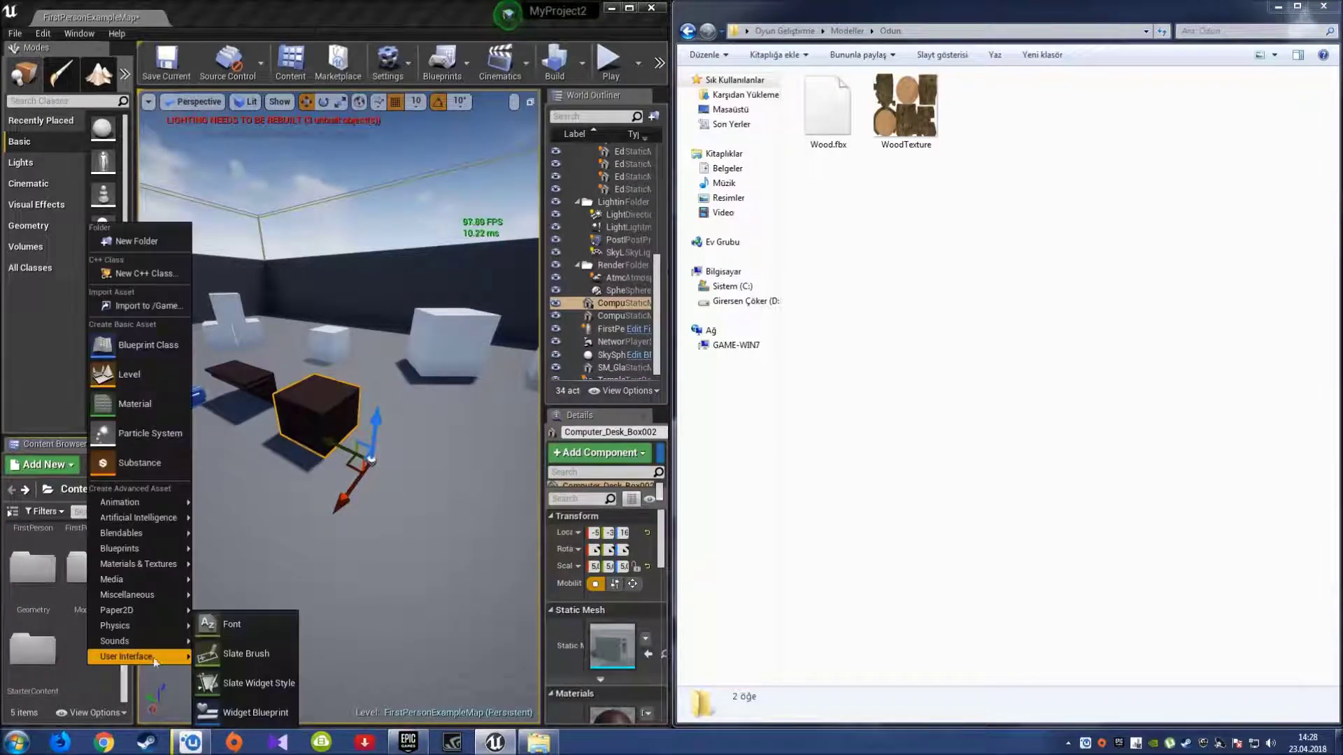
left_click(160, 245)
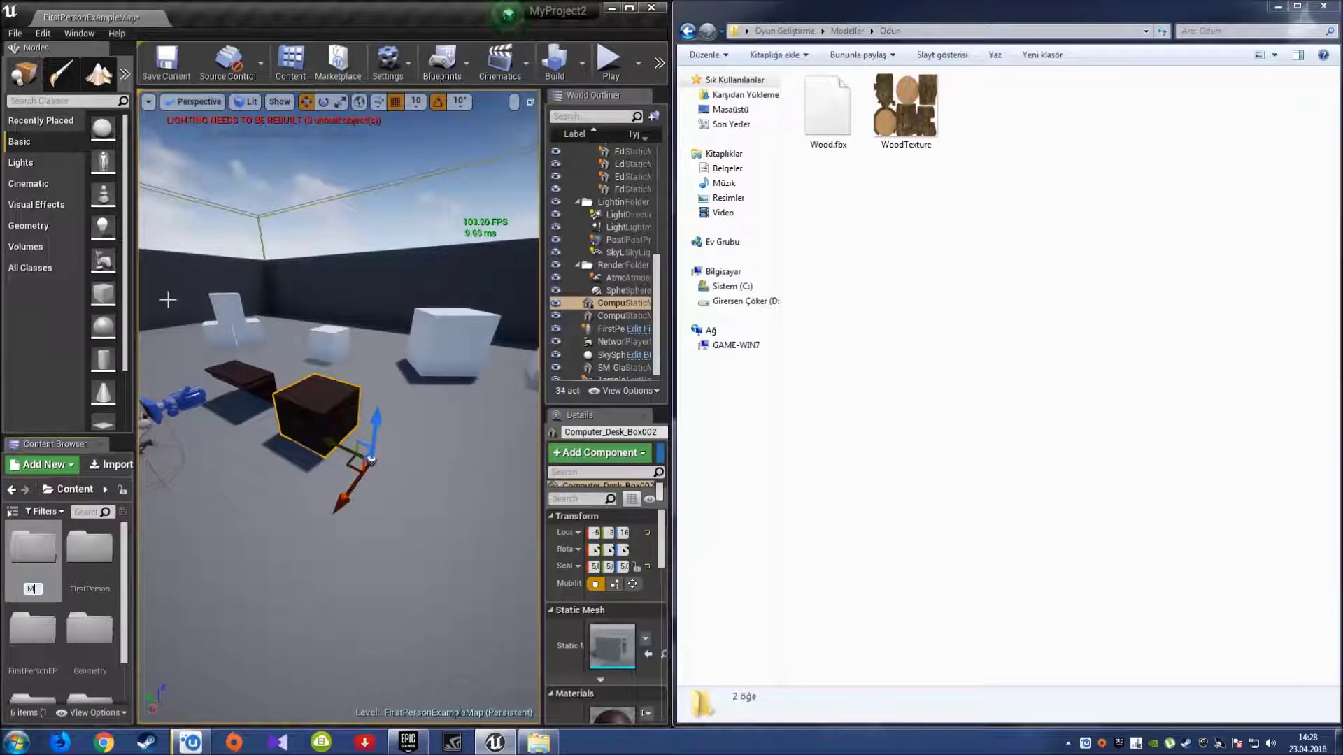
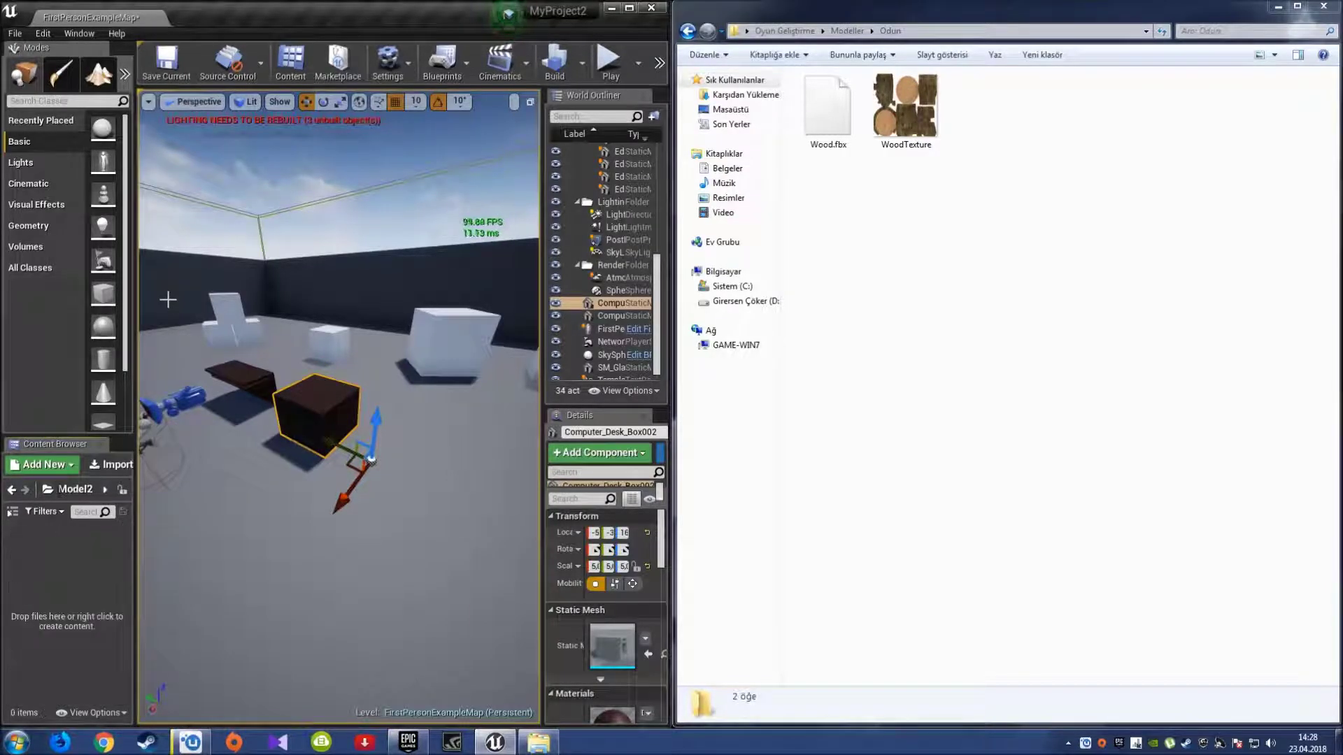
- Import Wood.fbx into the Model2 content folder using the default FBX import options
left_click_drag(828, 108, 155, 588)
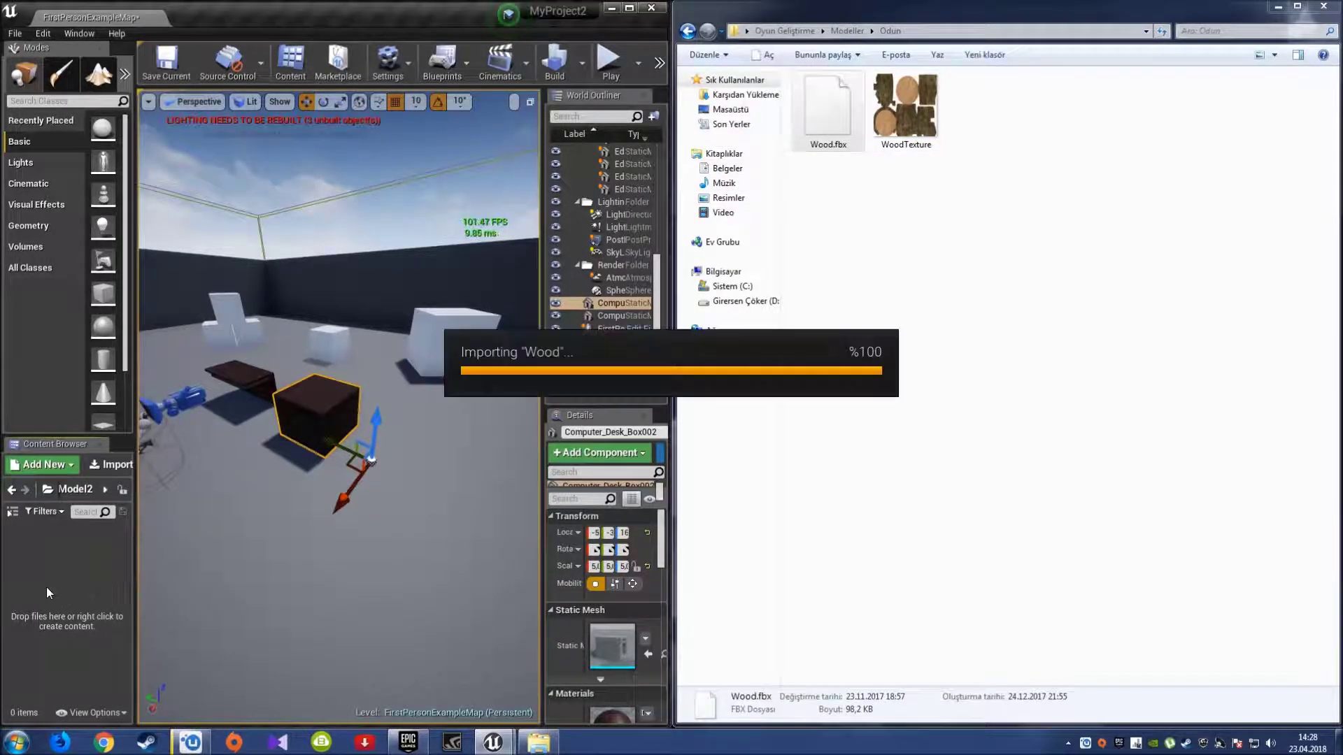
left_click(700, 575)
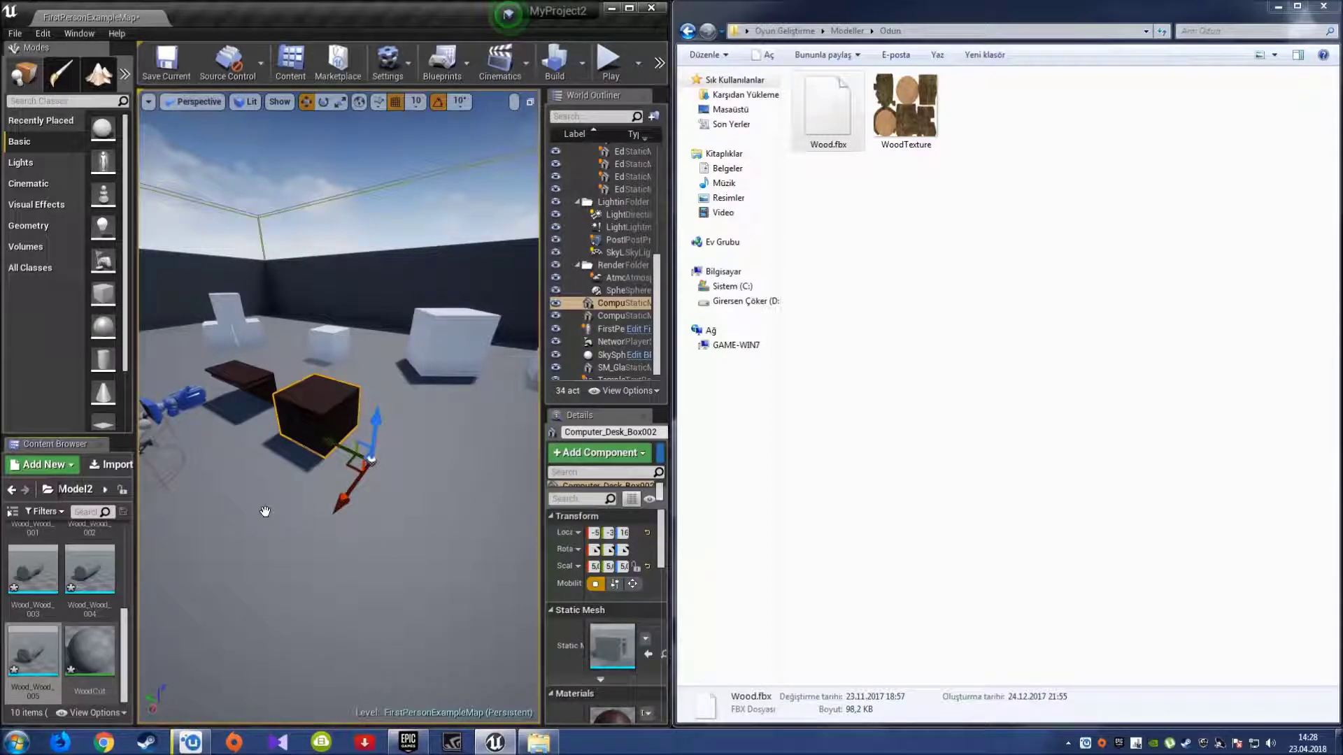
- Widen the left panels and import the WoodTexture image into Model2
right_click(138, 424)
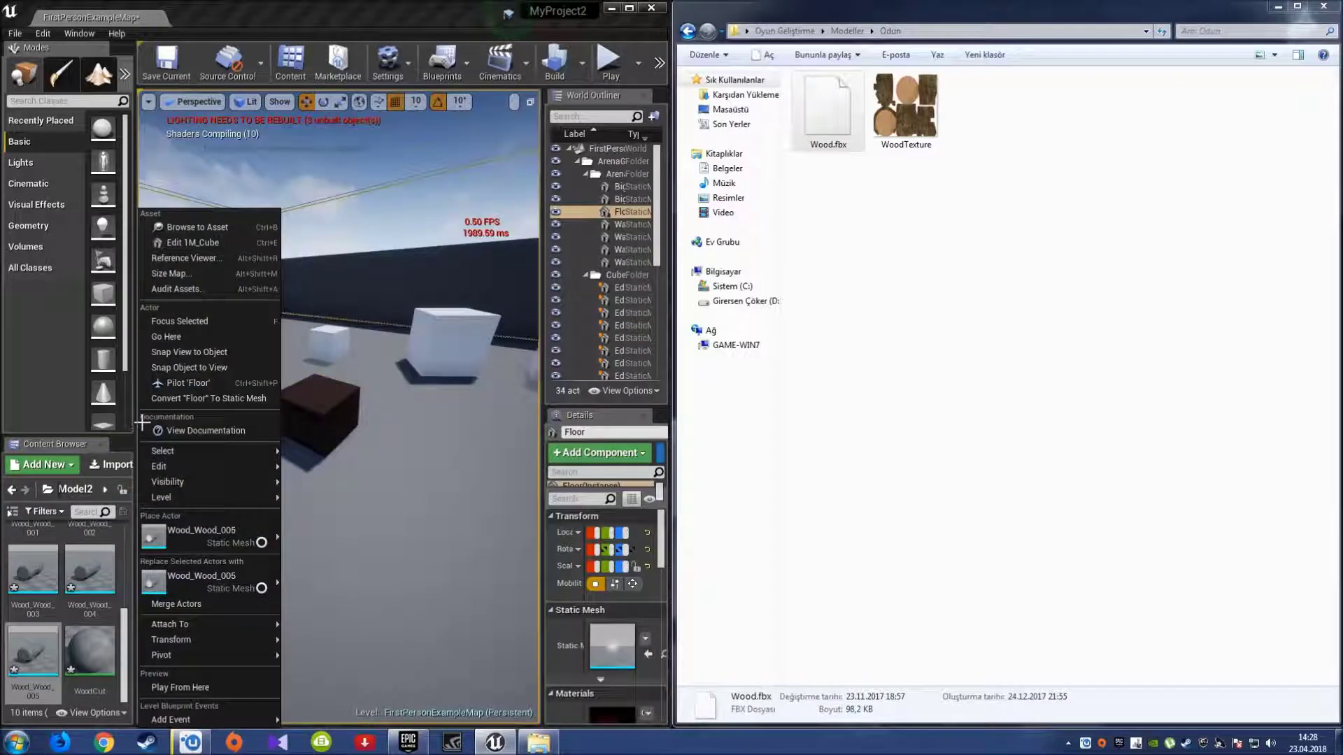
left_click(305, 468)
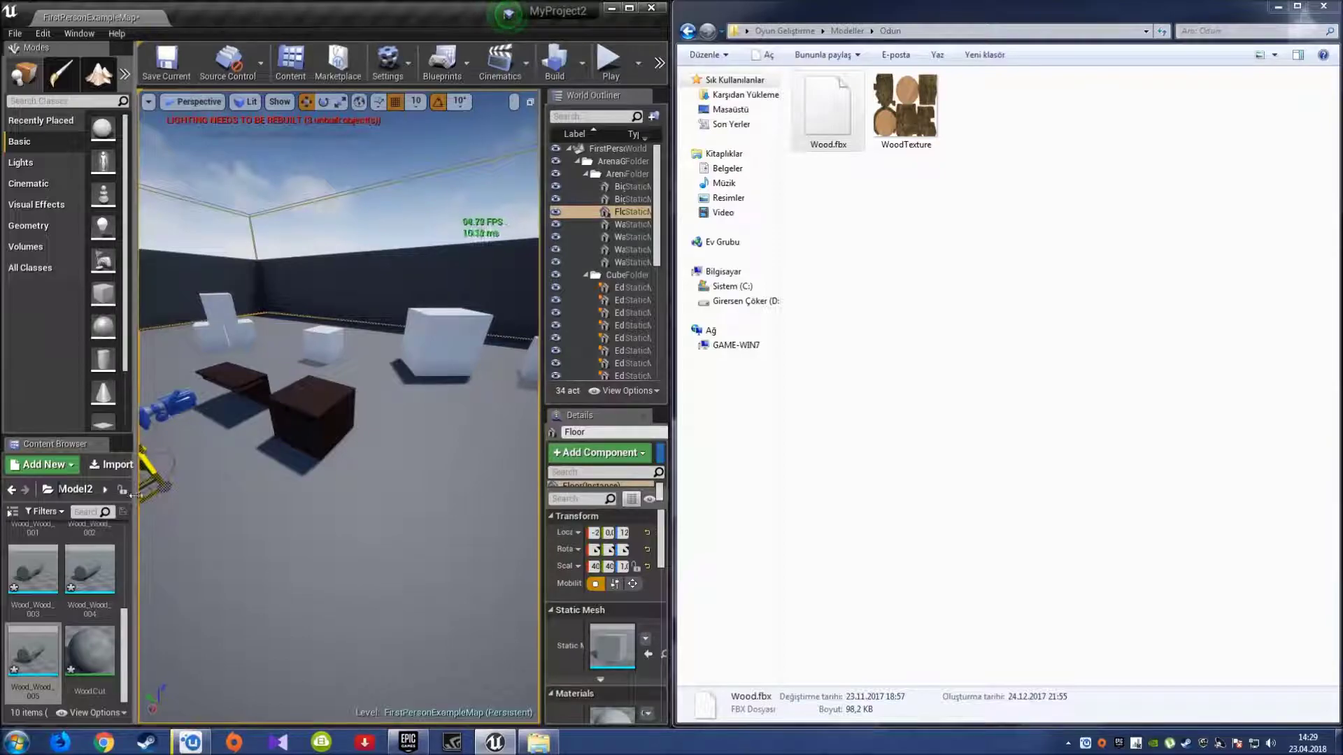
left_click_drag(133, 501, 195, 469)
left_click(948, 102)
left_click(936, 105)
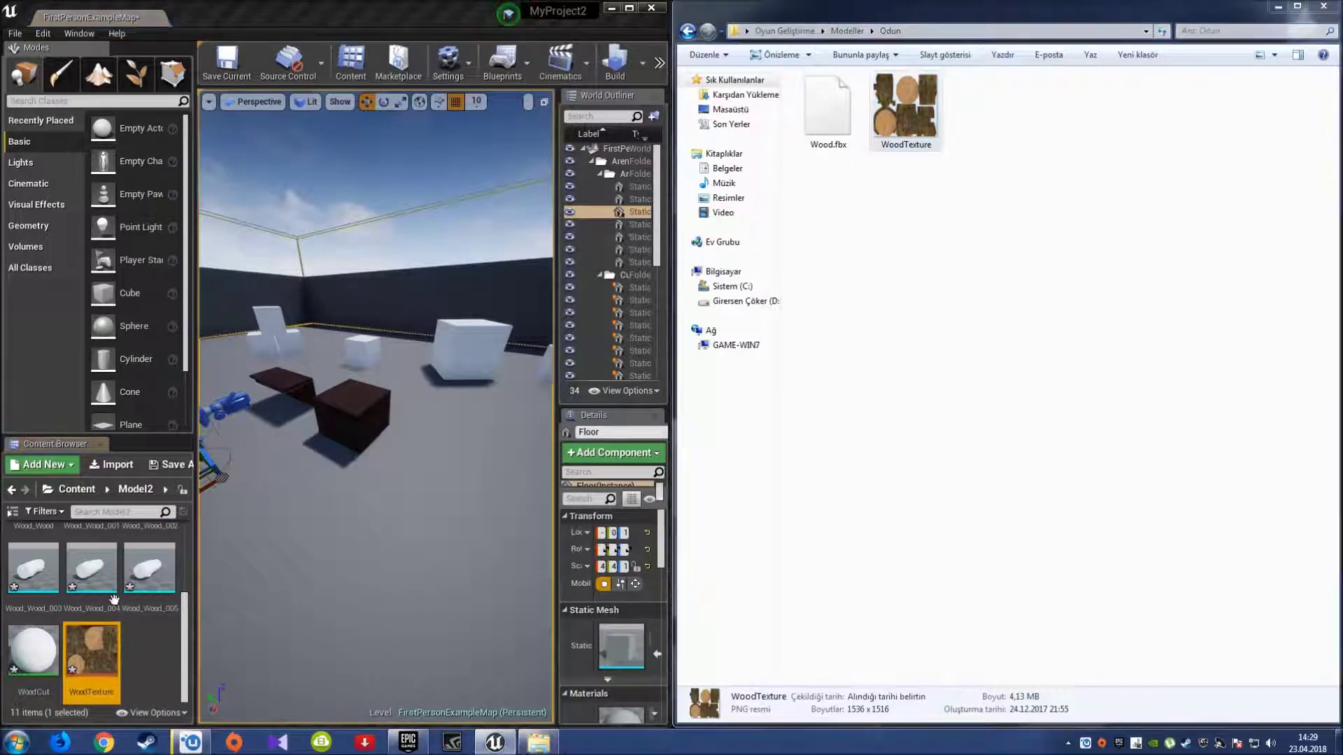
left_click(11, 489)
- Browse Explorer to the iMac model's imac subfolder and try dragging imac.obj into the project
left_click(11, 490)
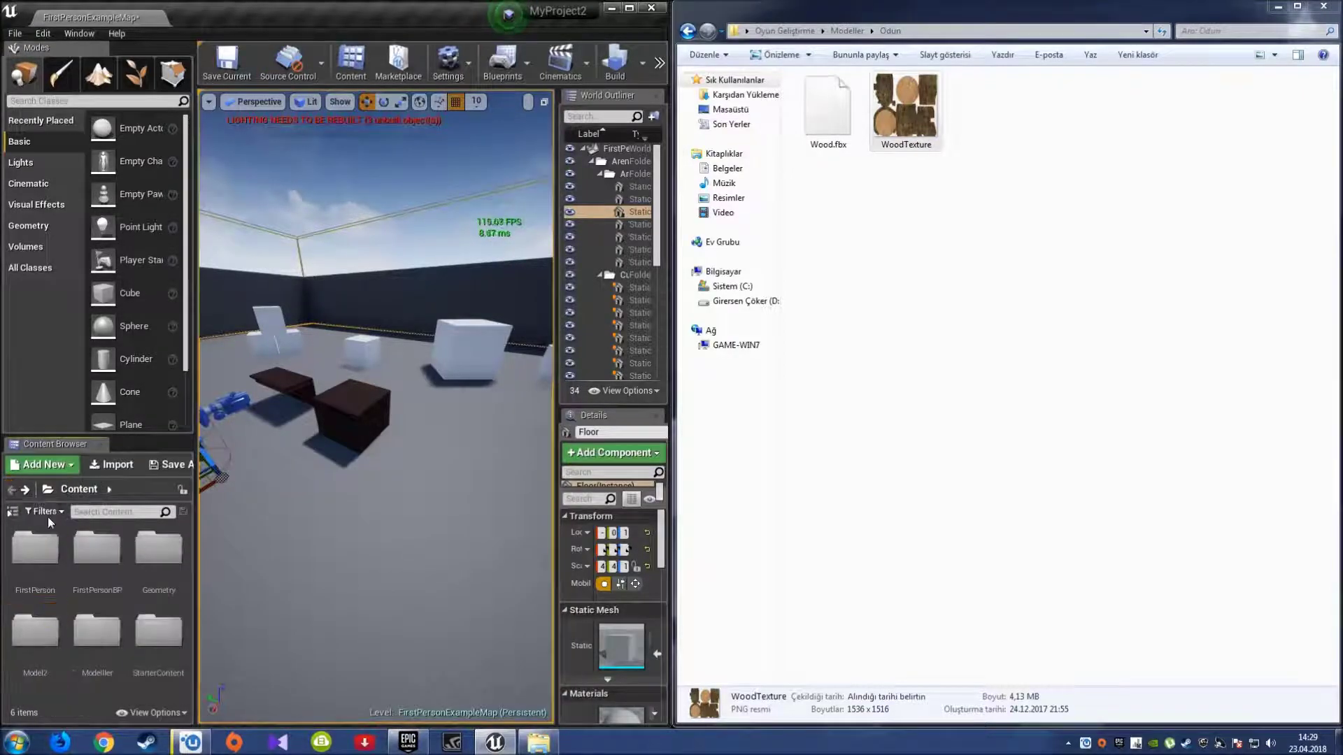
left_click(689, 33)
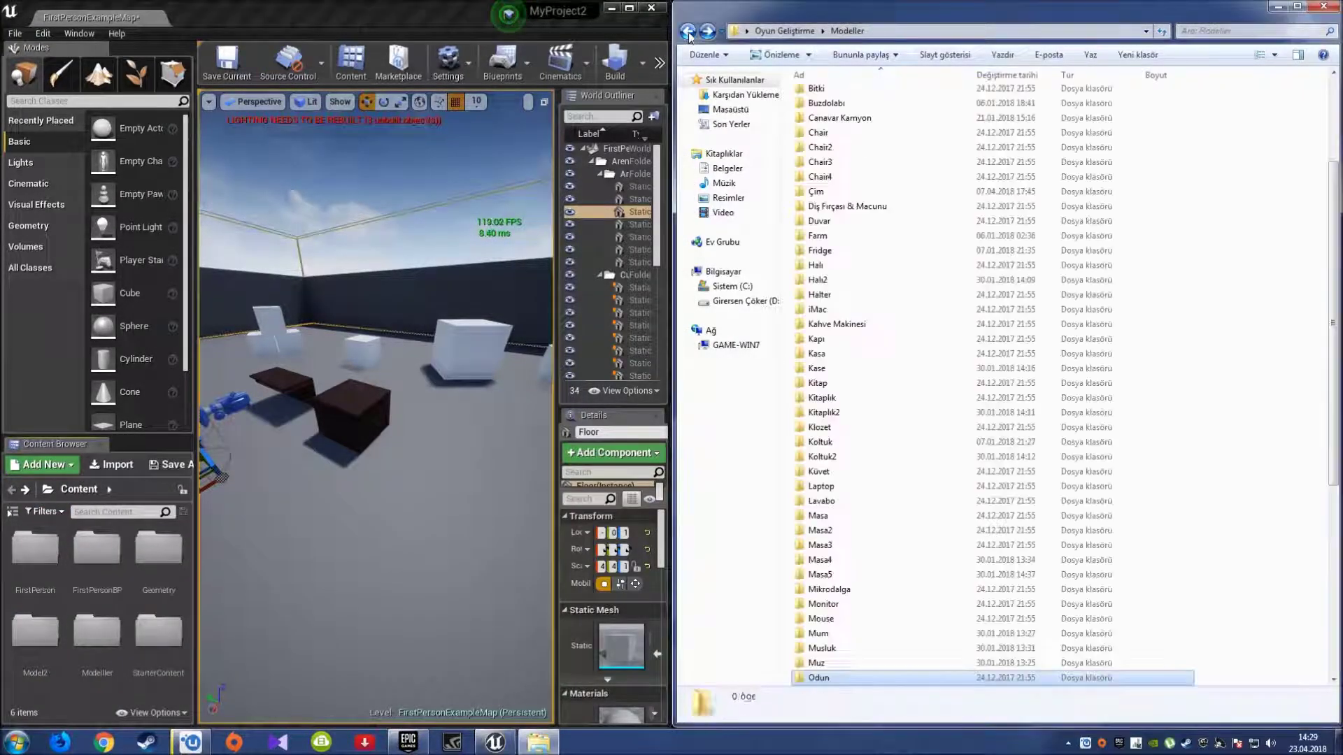
scroll(870, 415, "up", 3)
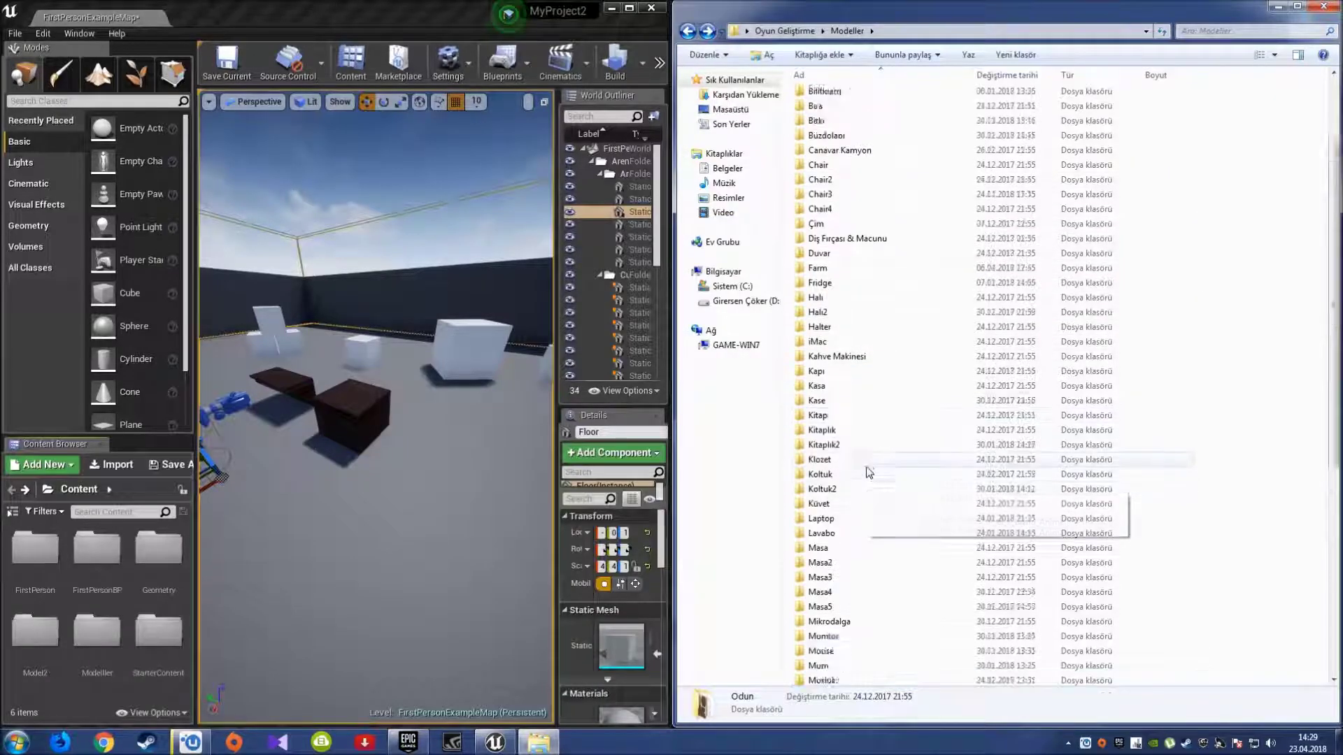
left_click(839, 431)
double_click(839, 430)
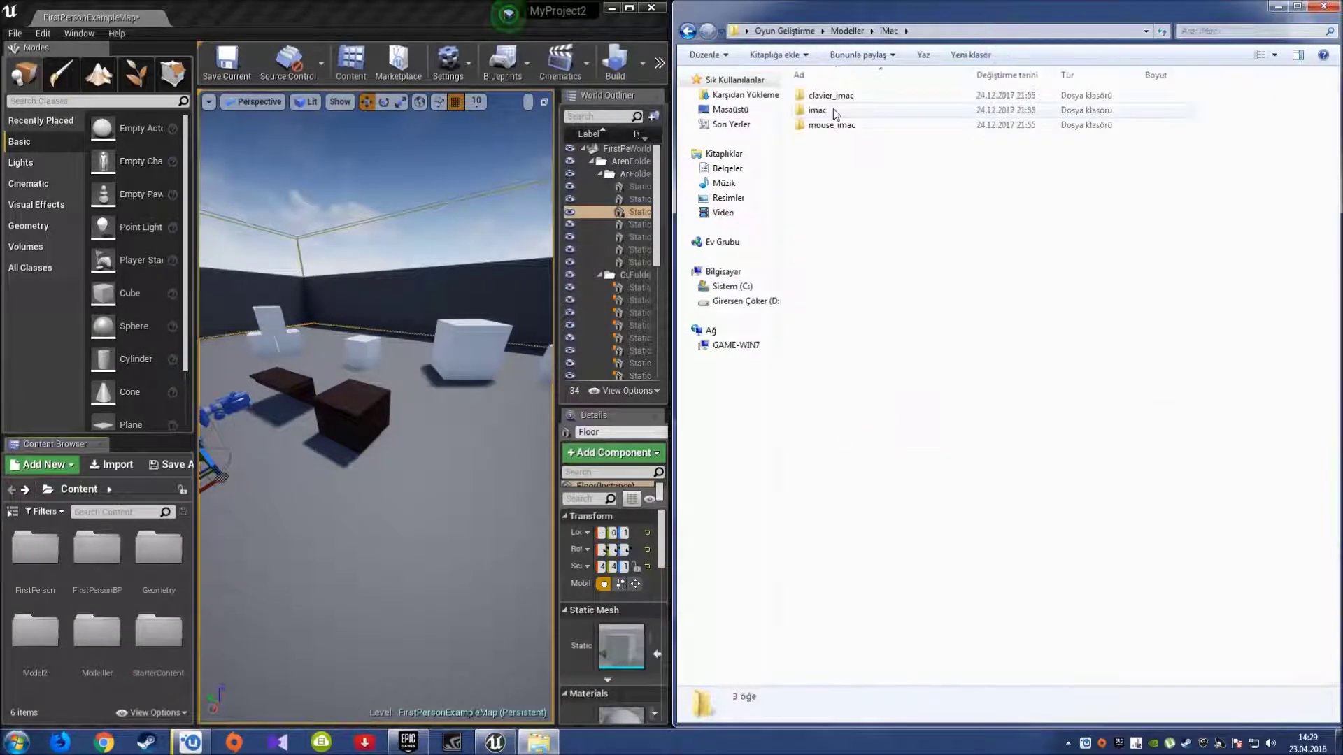
double_click(832, 111)
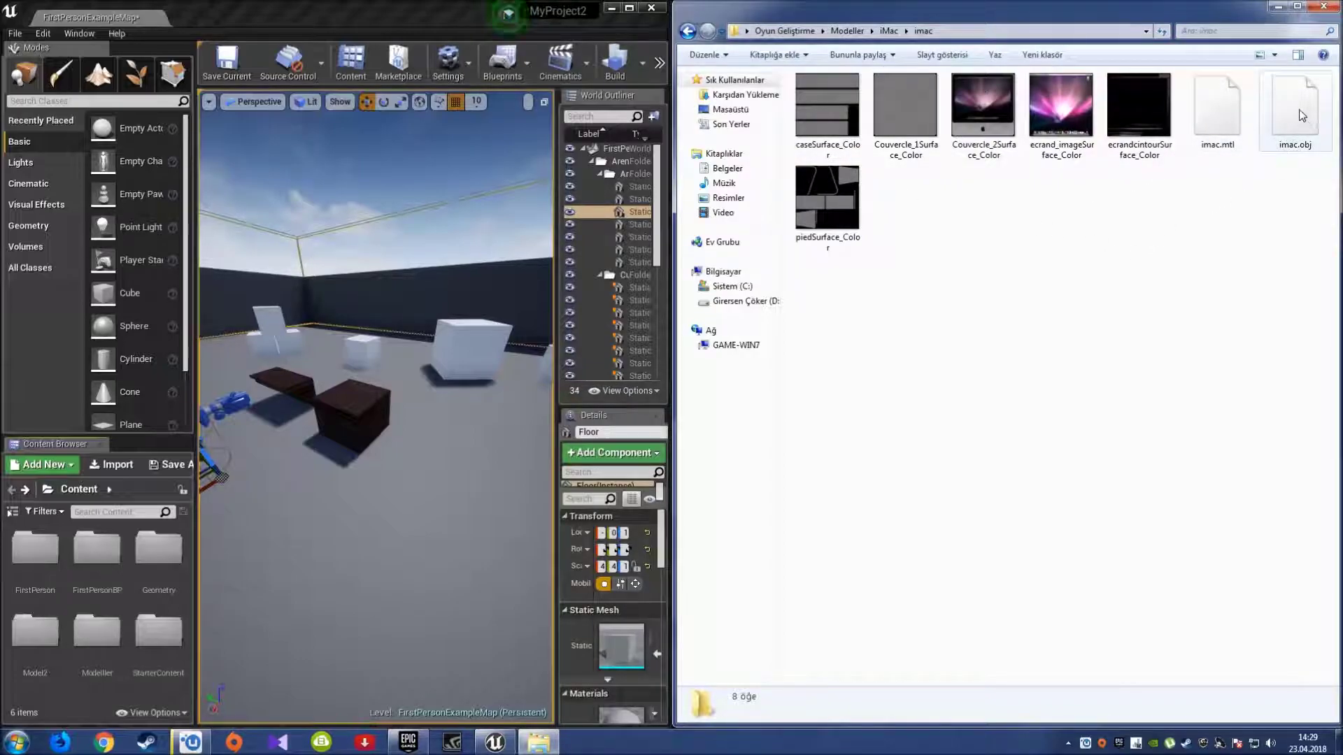
left_click_drag(1303, 115, 245, 572)
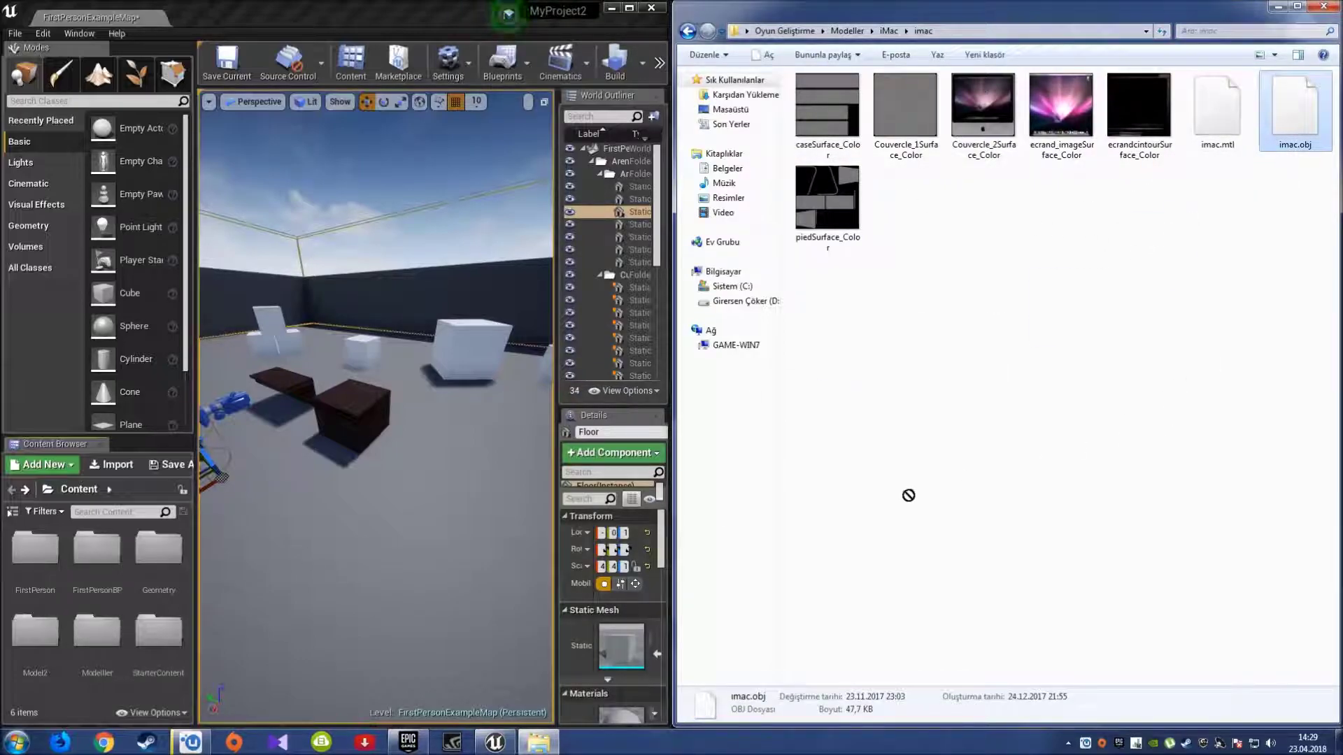
left_click_drag(908, 495, 940, 416)
- Create a Model3 folder under Content, open it, and try dropping imac.obj in
right_click(127, 698)
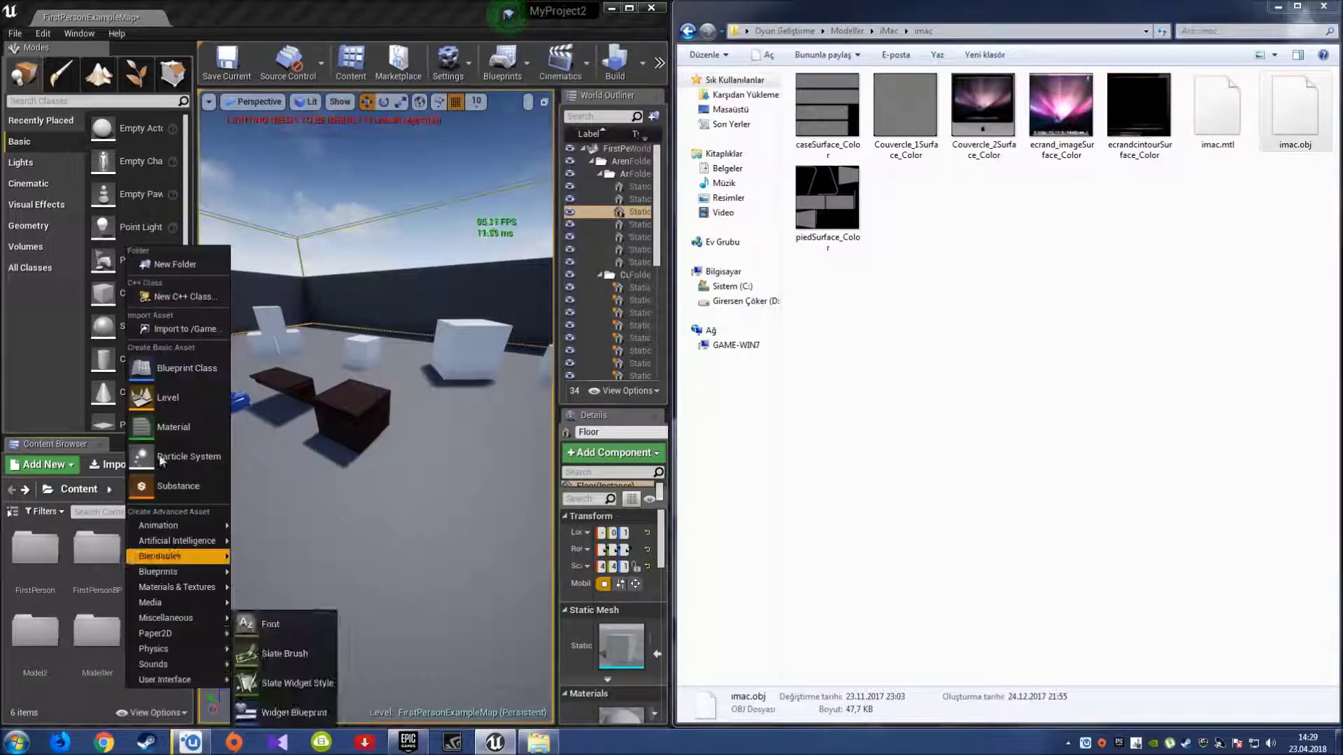
left_click(202, 268)
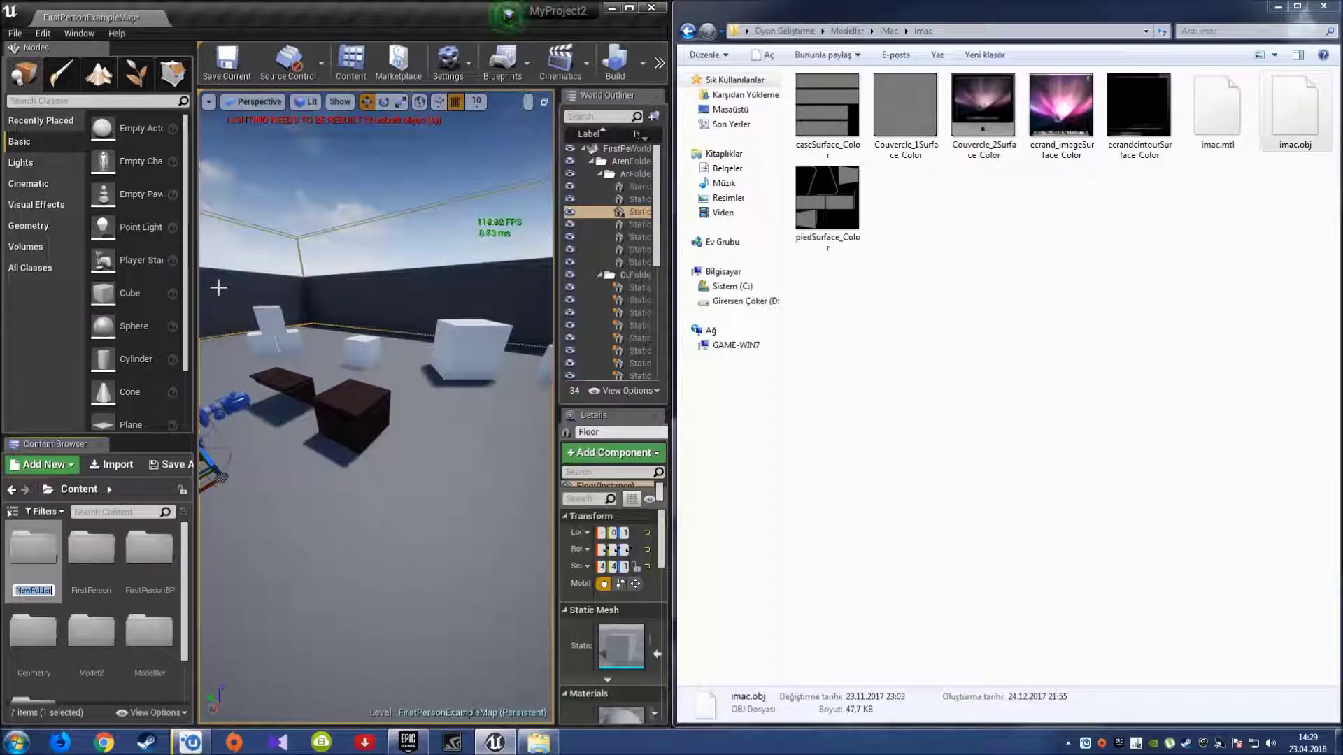
type("Model3")
key("Return")
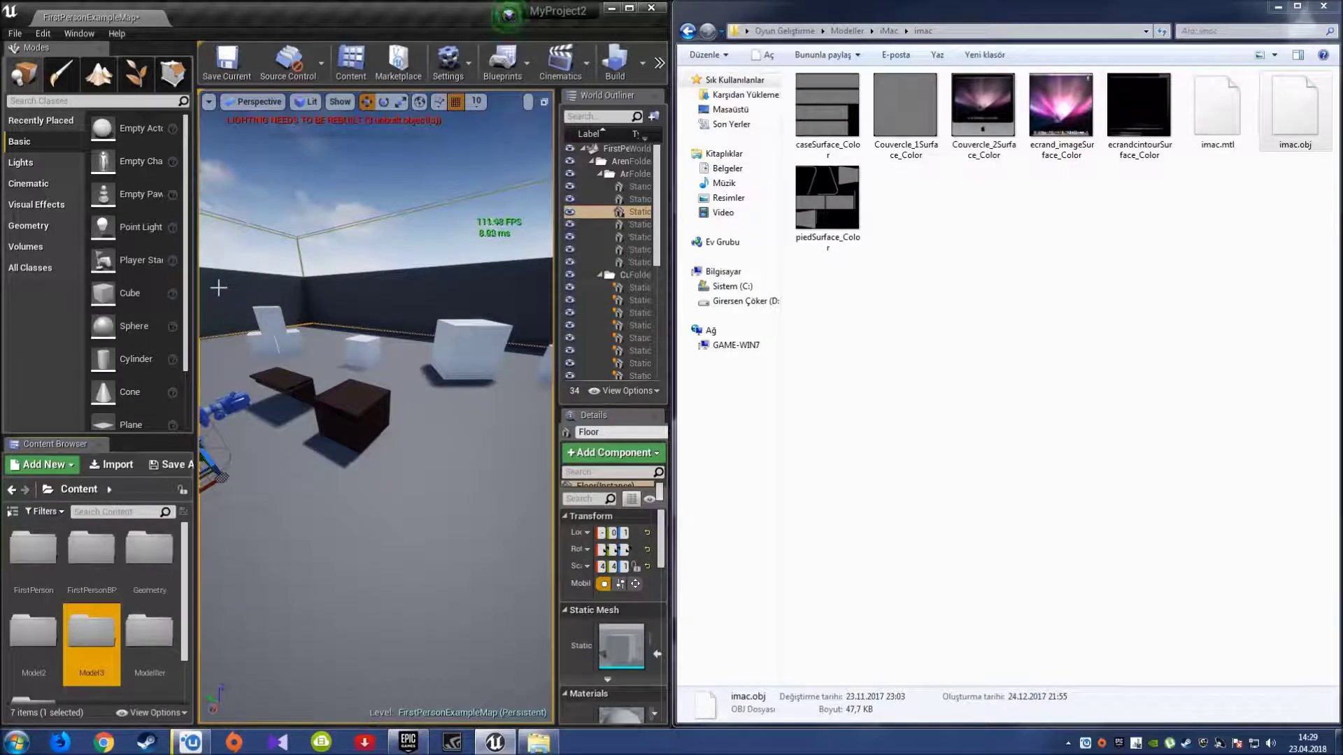
key("Return")
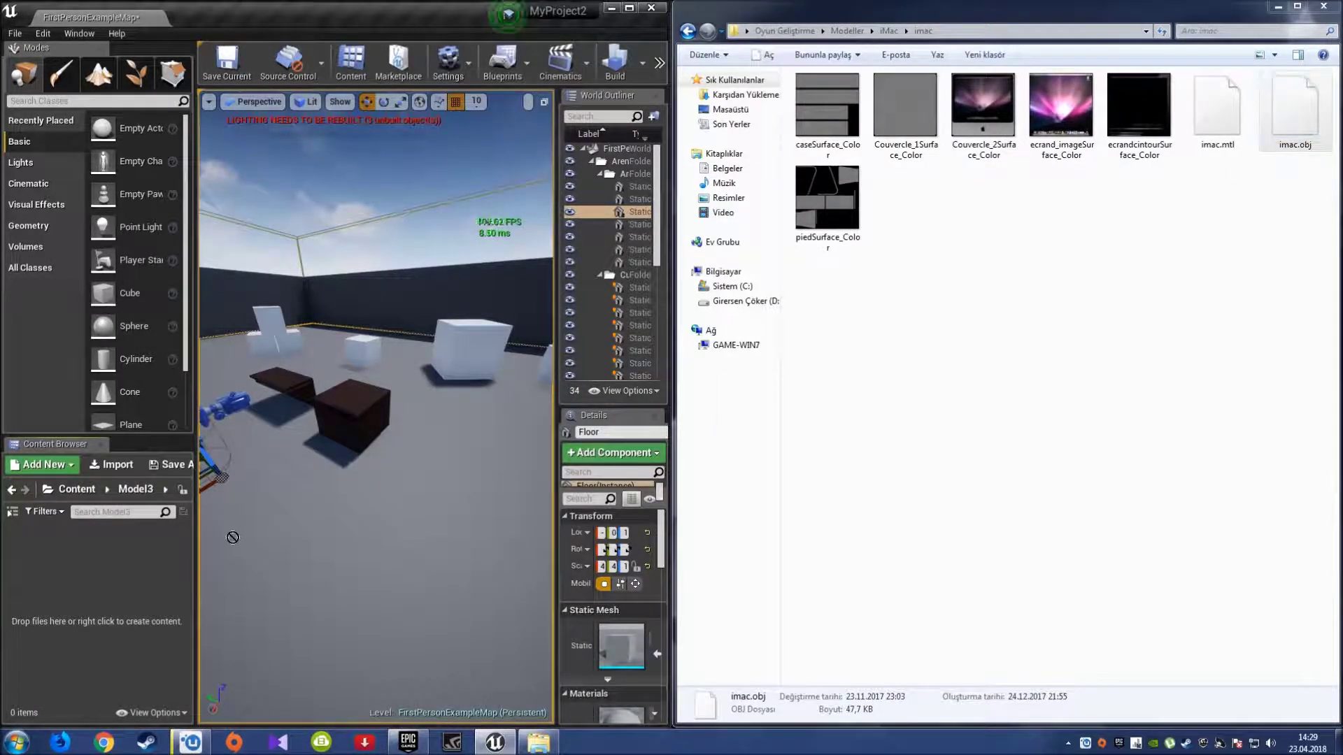
left_click_drag(1295, 109, 1149, 371)
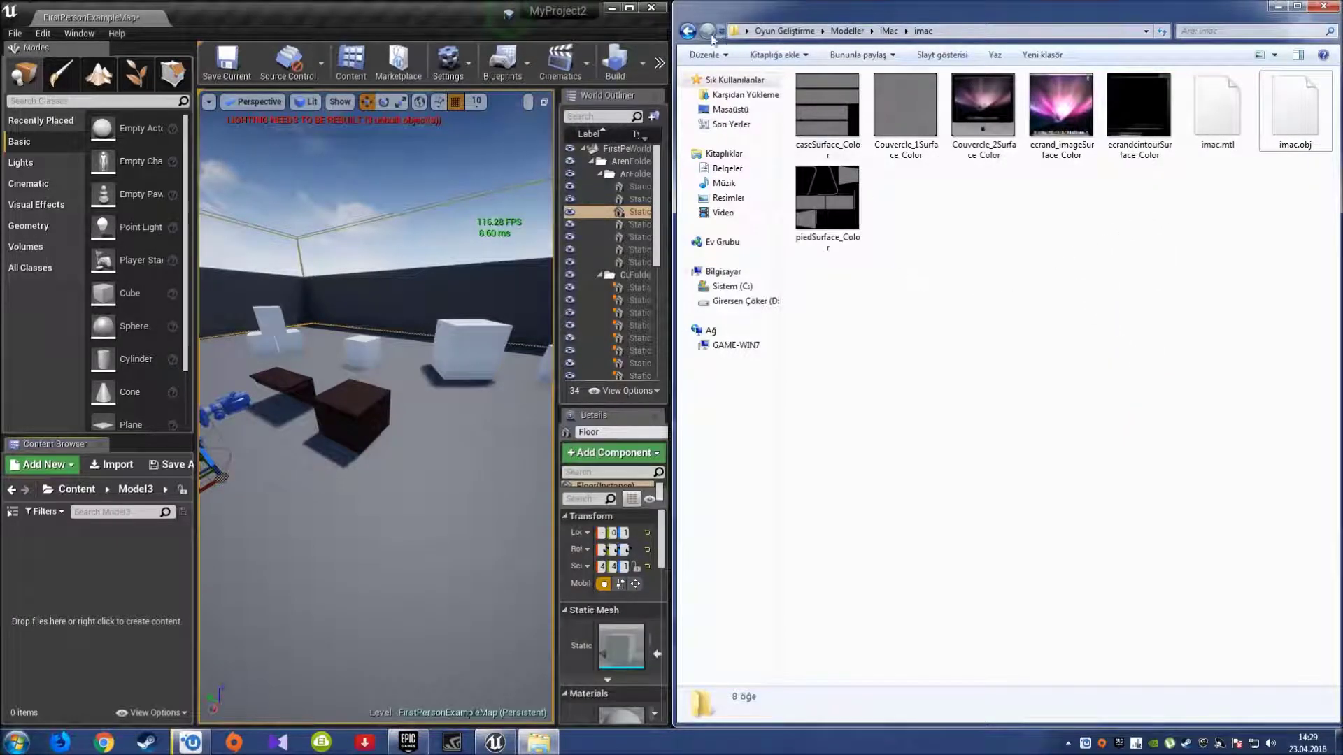
- Move the misplaced imac folder out of mouse_imac back into the iMac folder
left_click(688, 31)
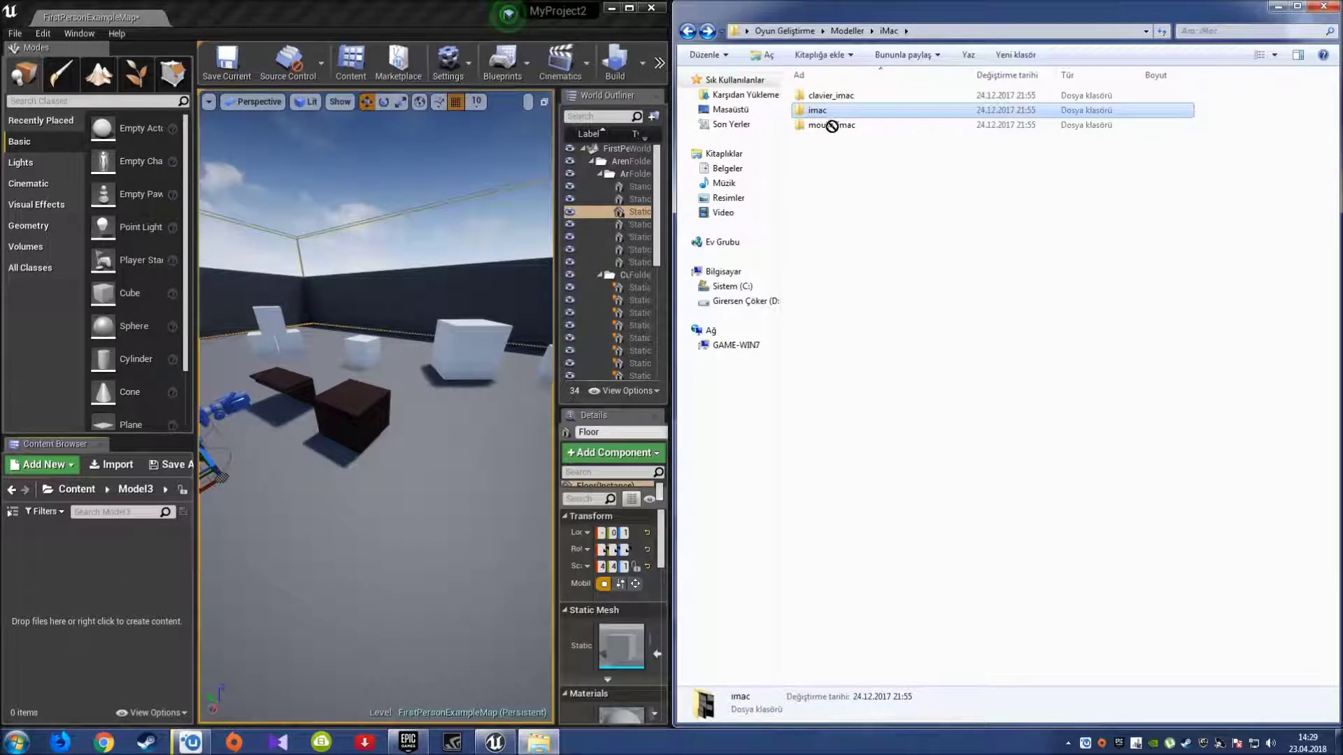
key("Delete")
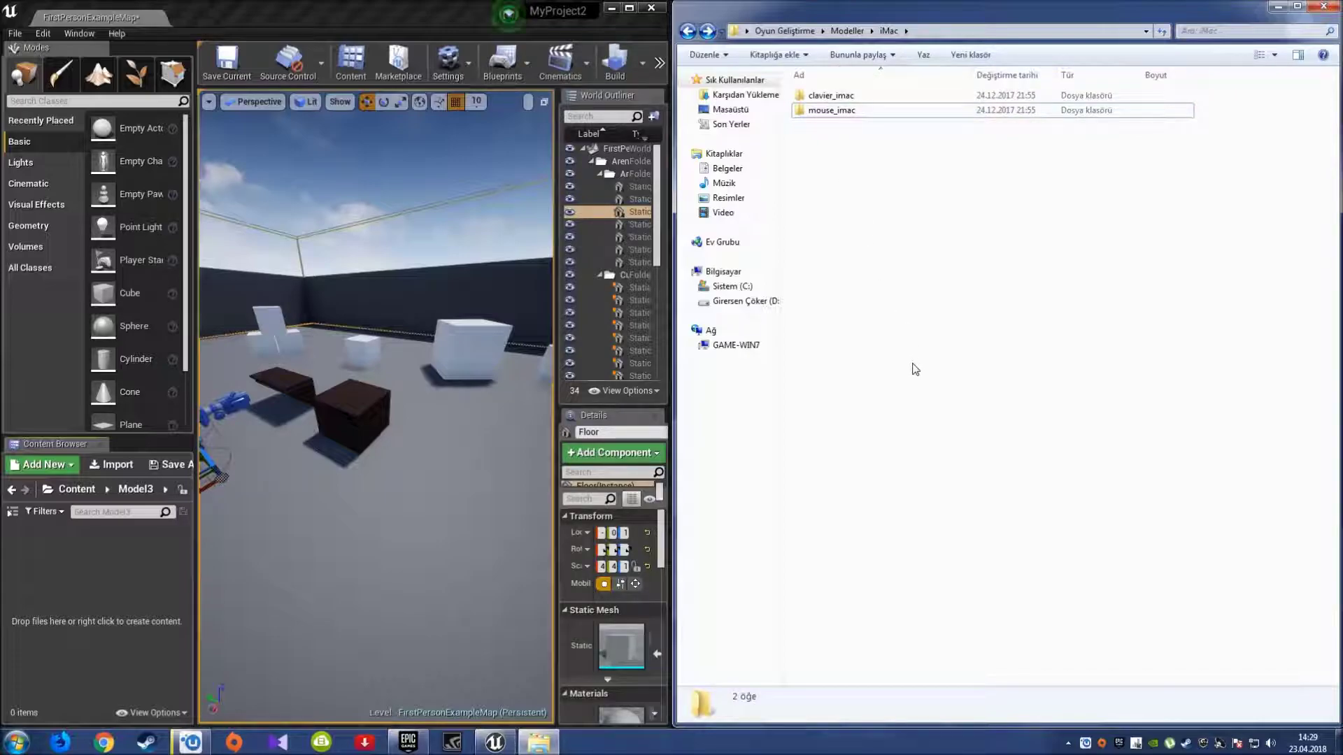
key("BackSpace")
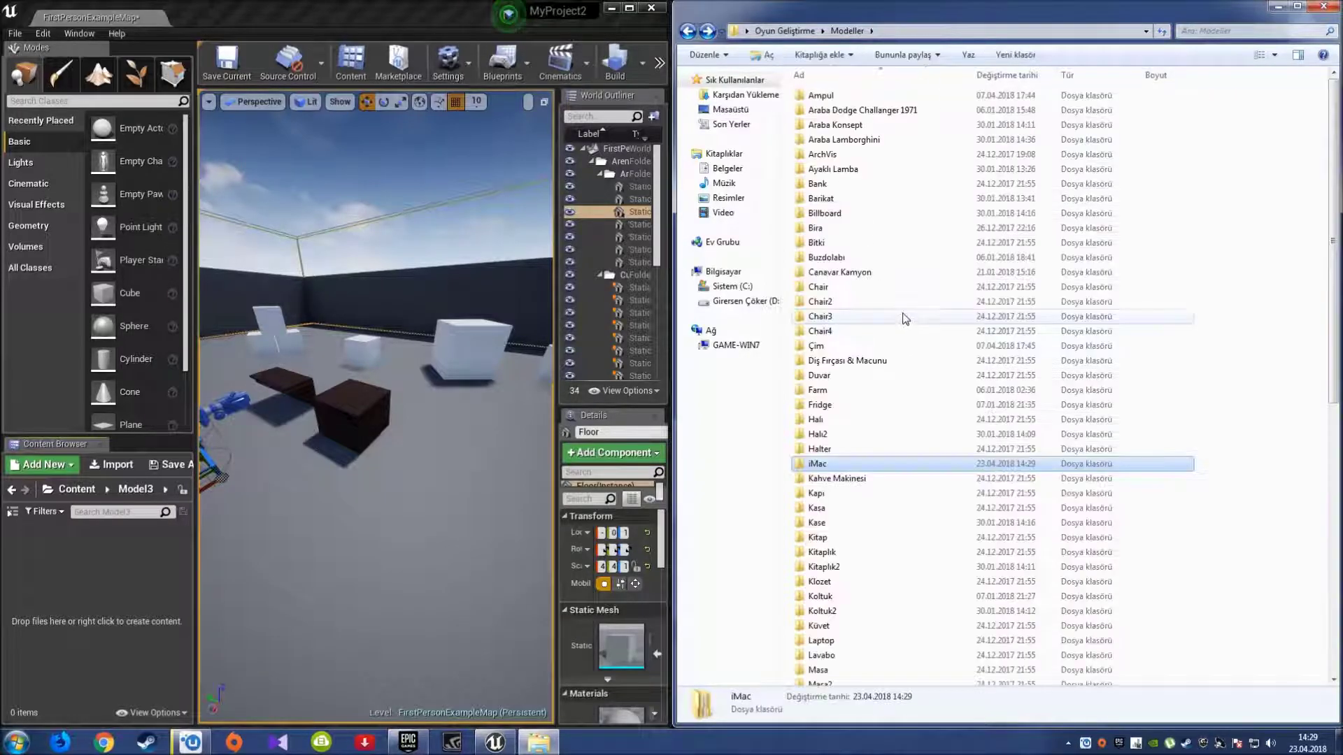
double_click(843, 456)
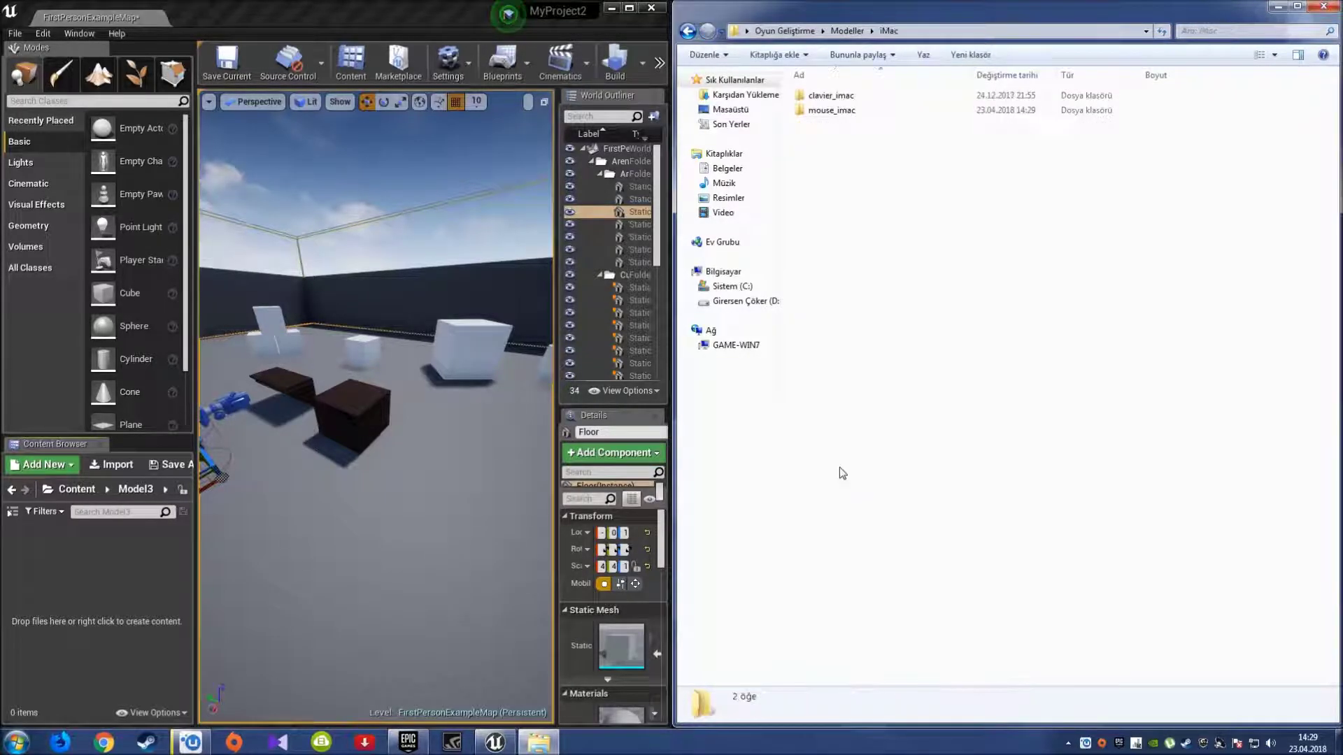
left_click(1278, 6)
left_click(611, 8)
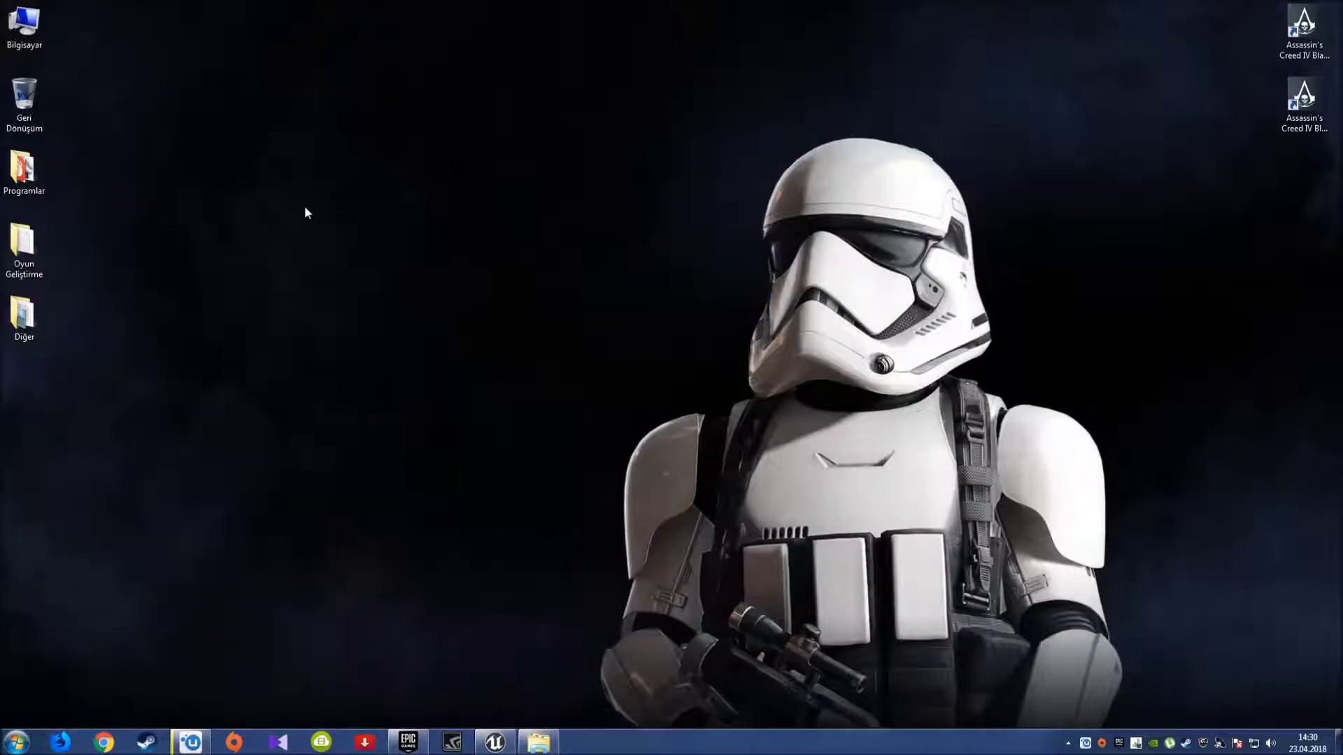
left_click(539, 743)
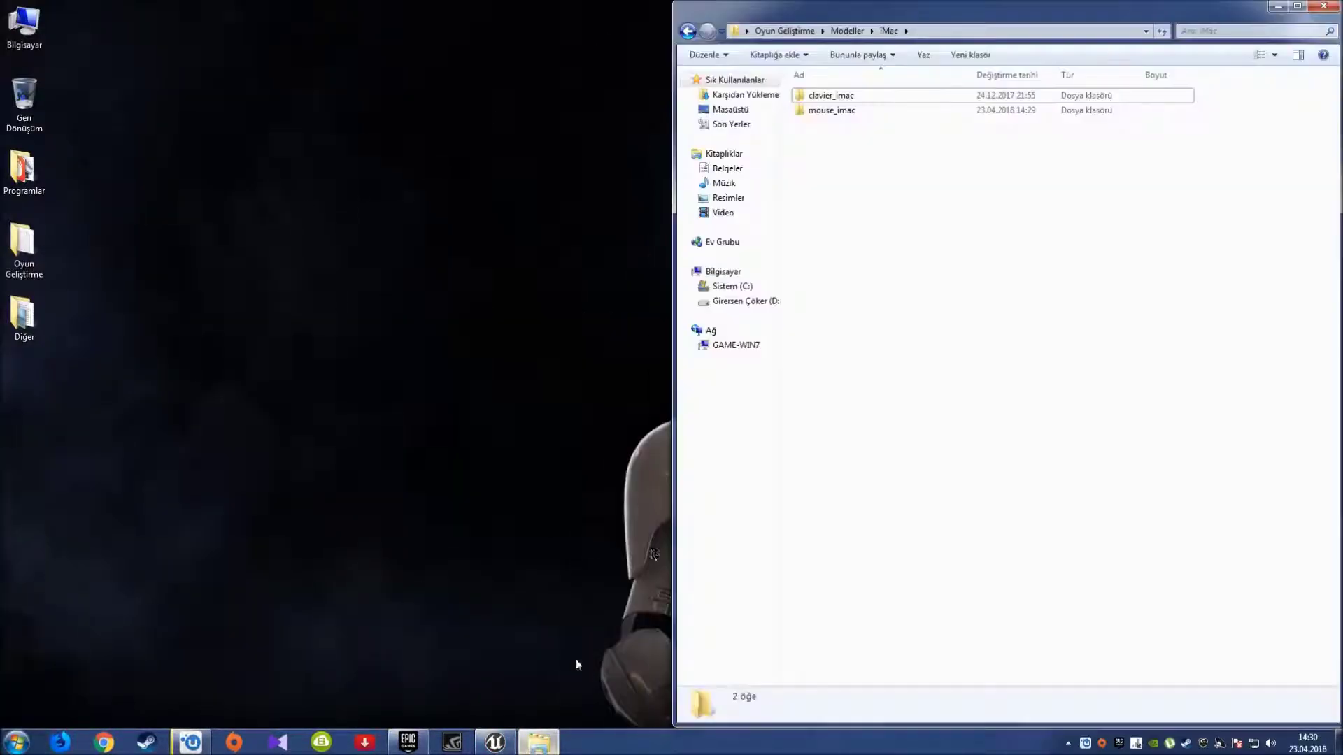
double_click(805, 97)
key("BackSpace")
double_click(859, 111)
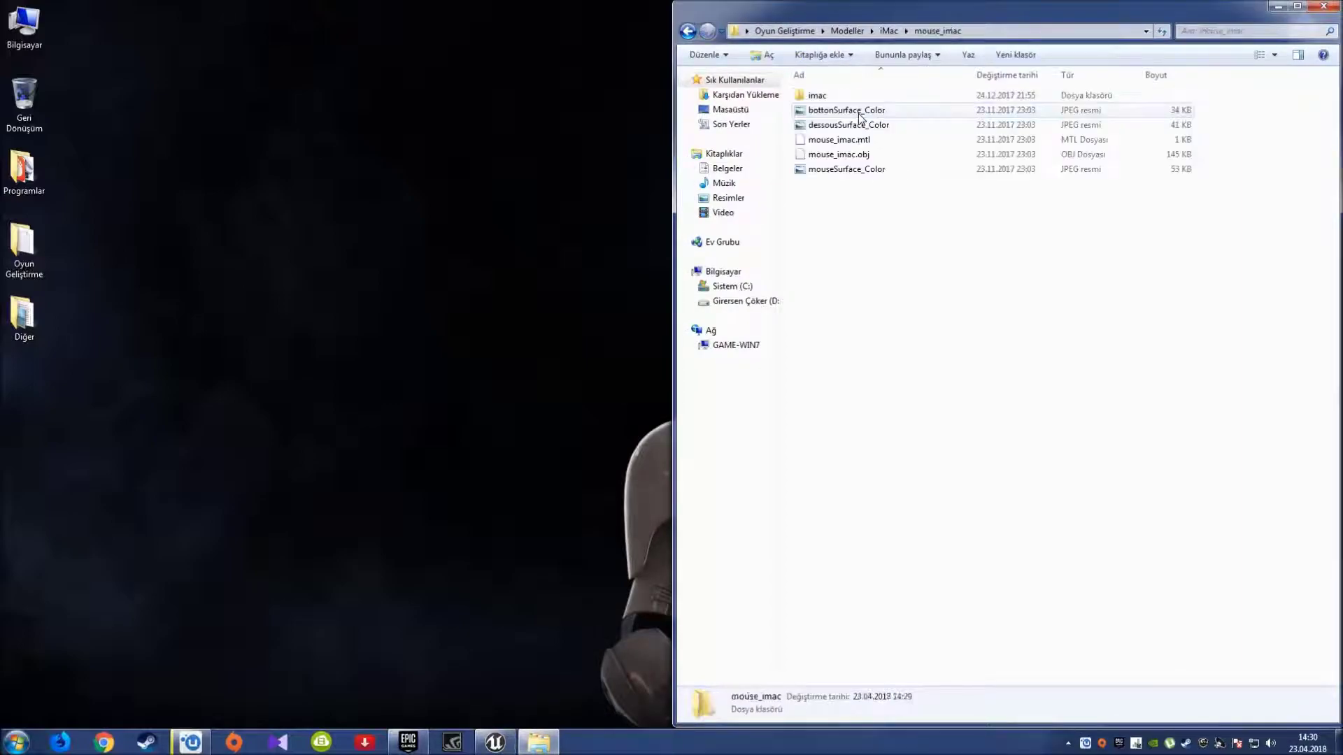
left_click(839, 98)
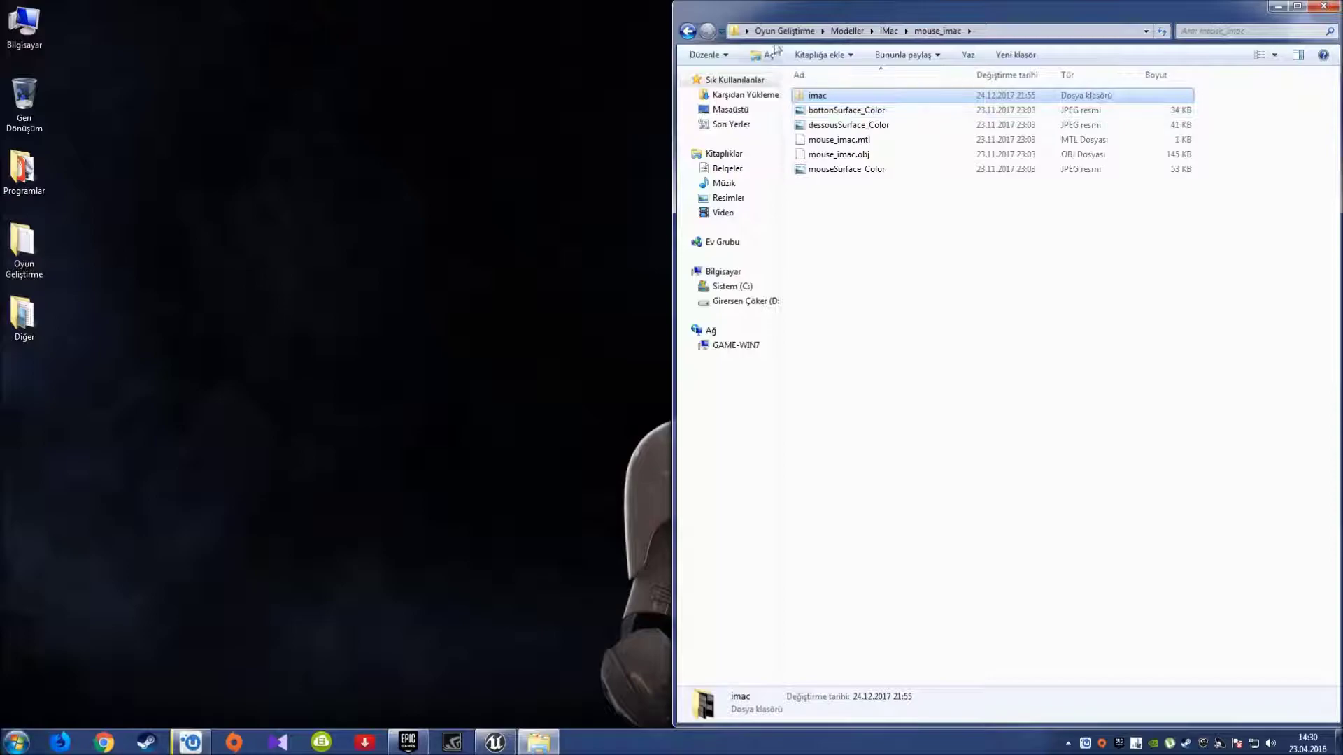
key("BackSpace")
key("ctrl+v")
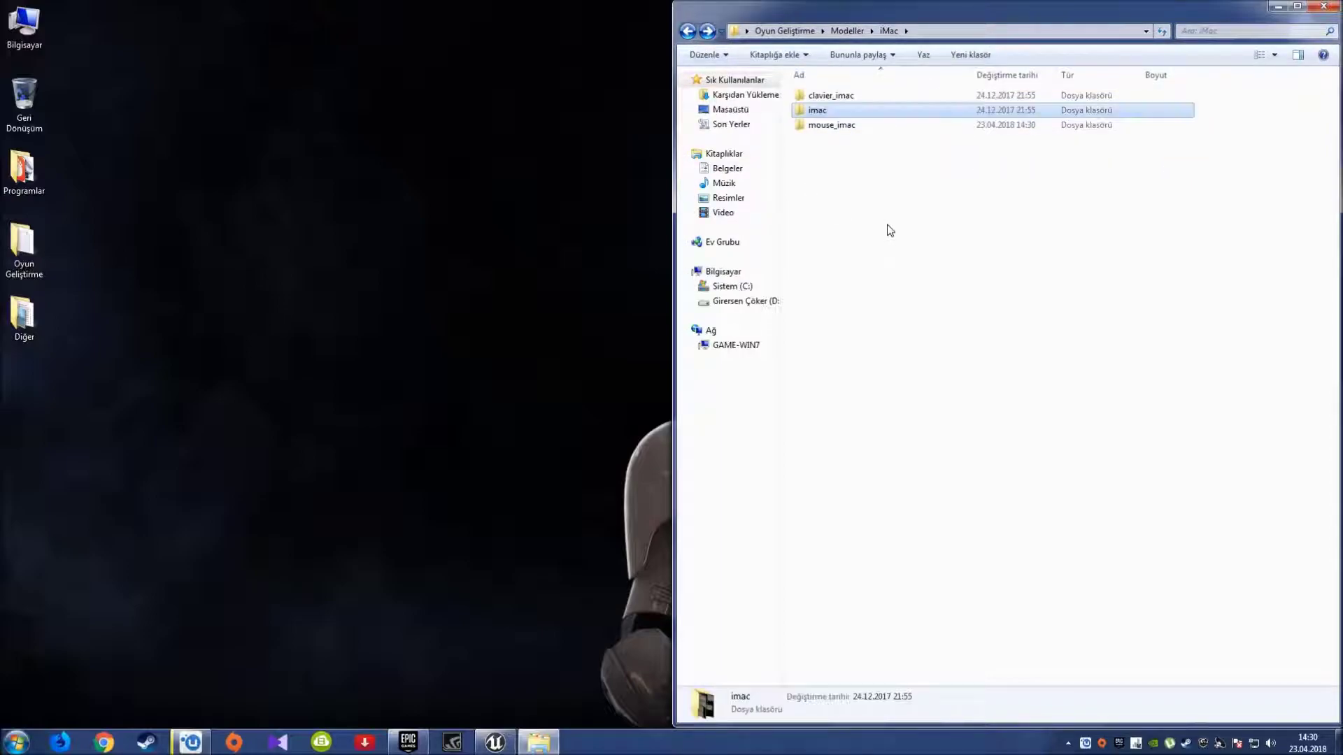
left_click(890, 231)
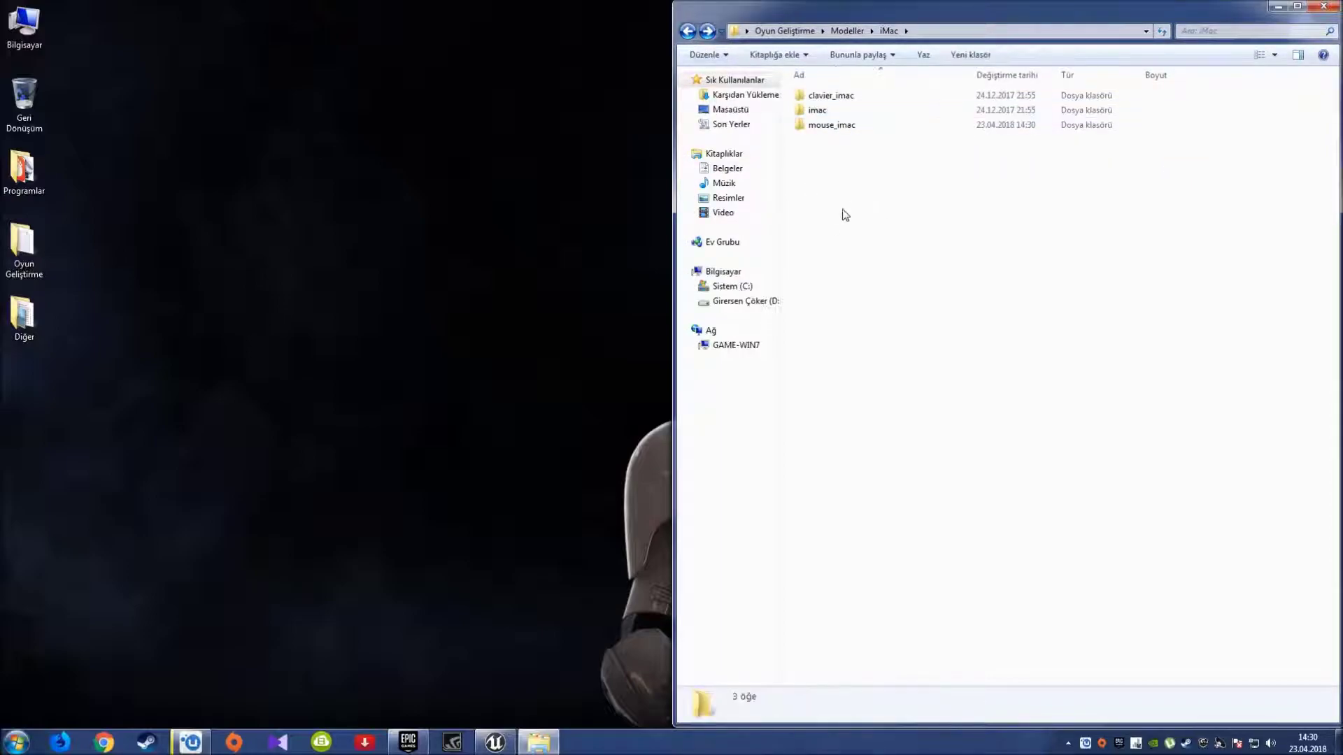
- Delete imac.mtl from the imac folder and return to the Unreal editor
double_click(817, 110)
left_click(1222, 120)
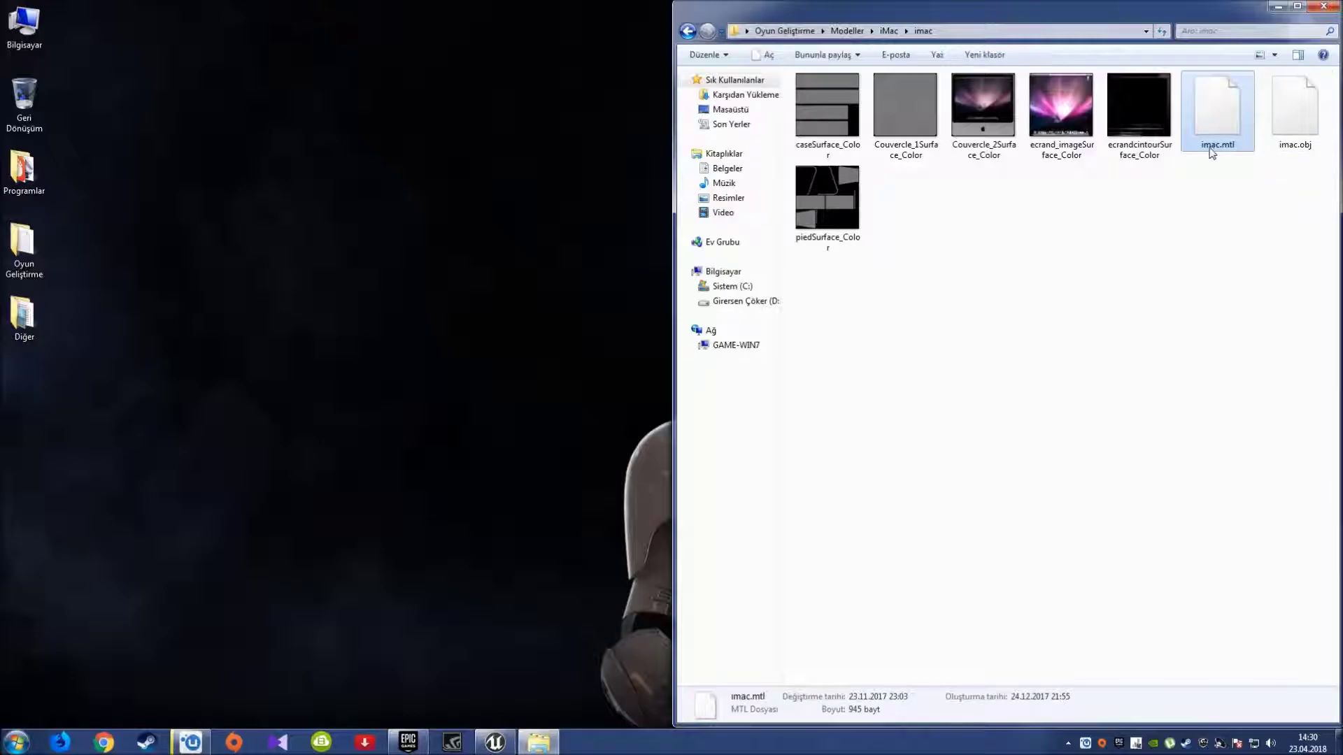
key("Delete")
left_click(726, 428)
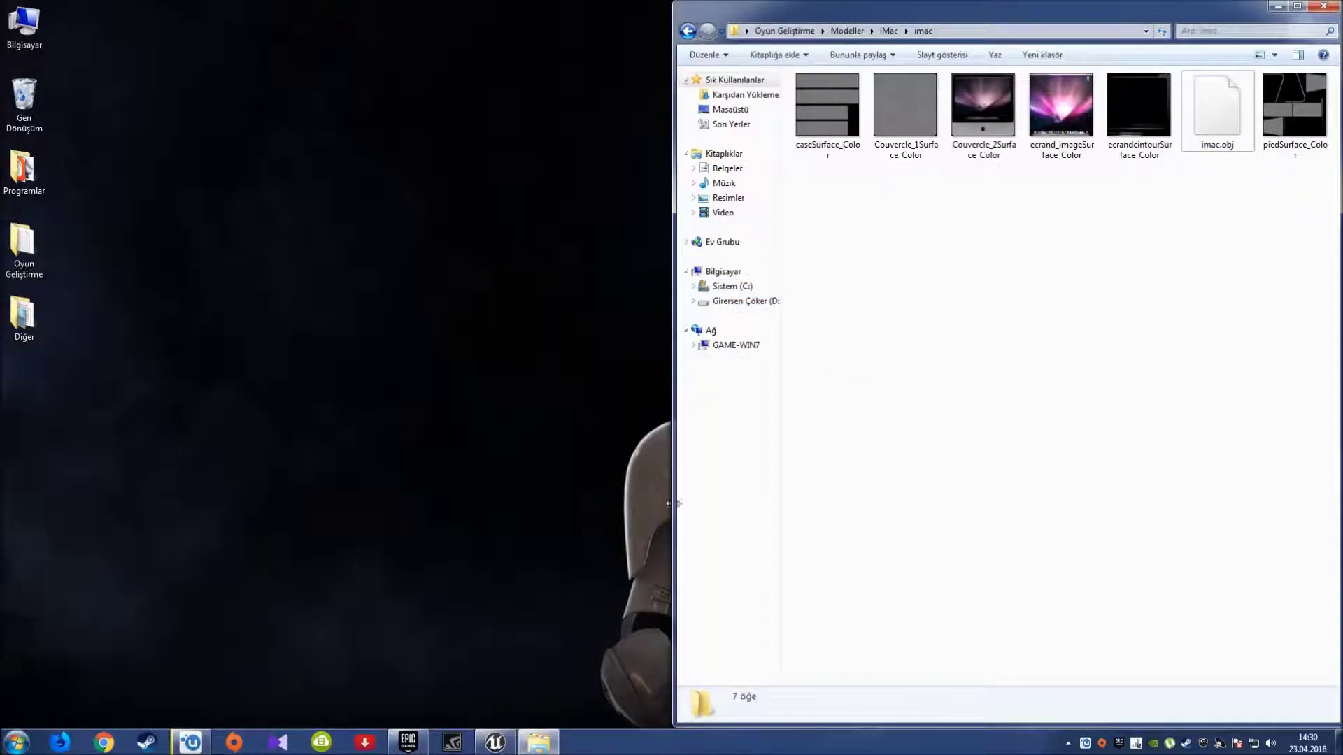
left_click(495, 742)
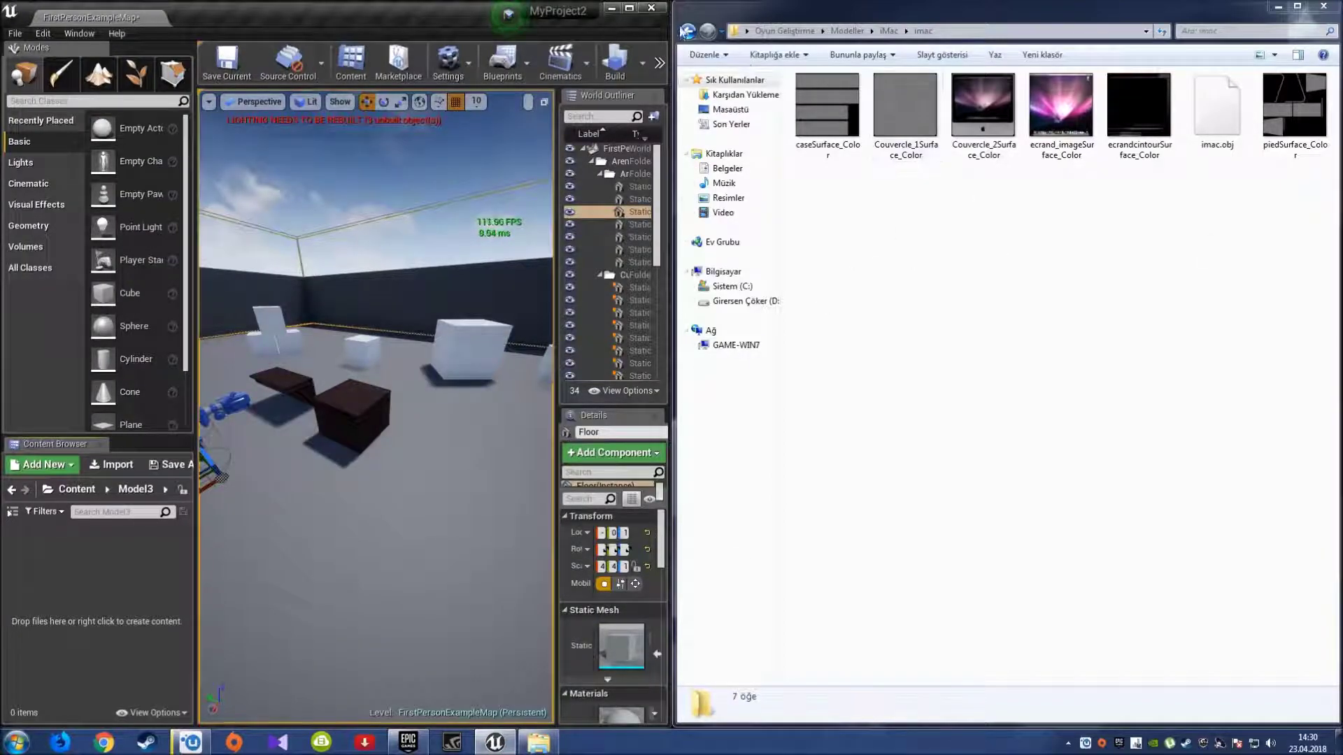
- Import the imac folder into Model3 with Import All, then maximize the editor
left_click(688, 31)
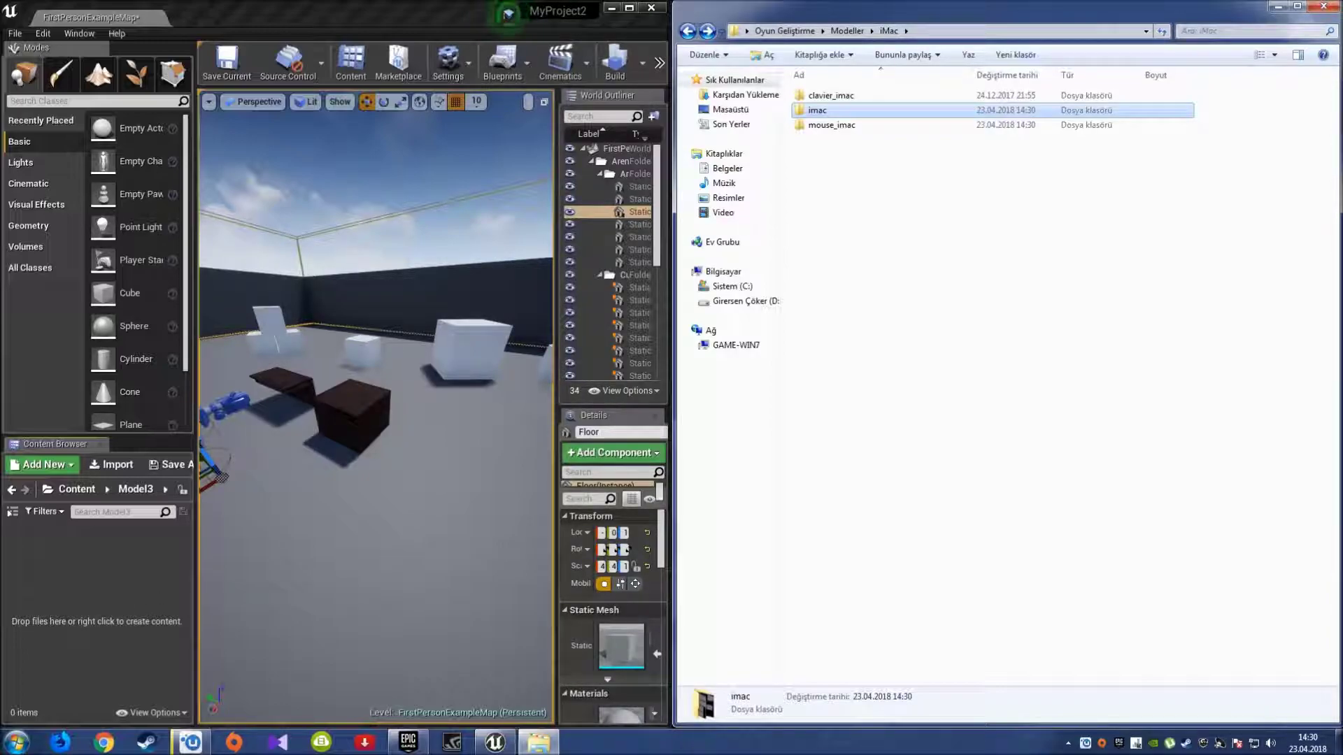
right_click(459, 451)
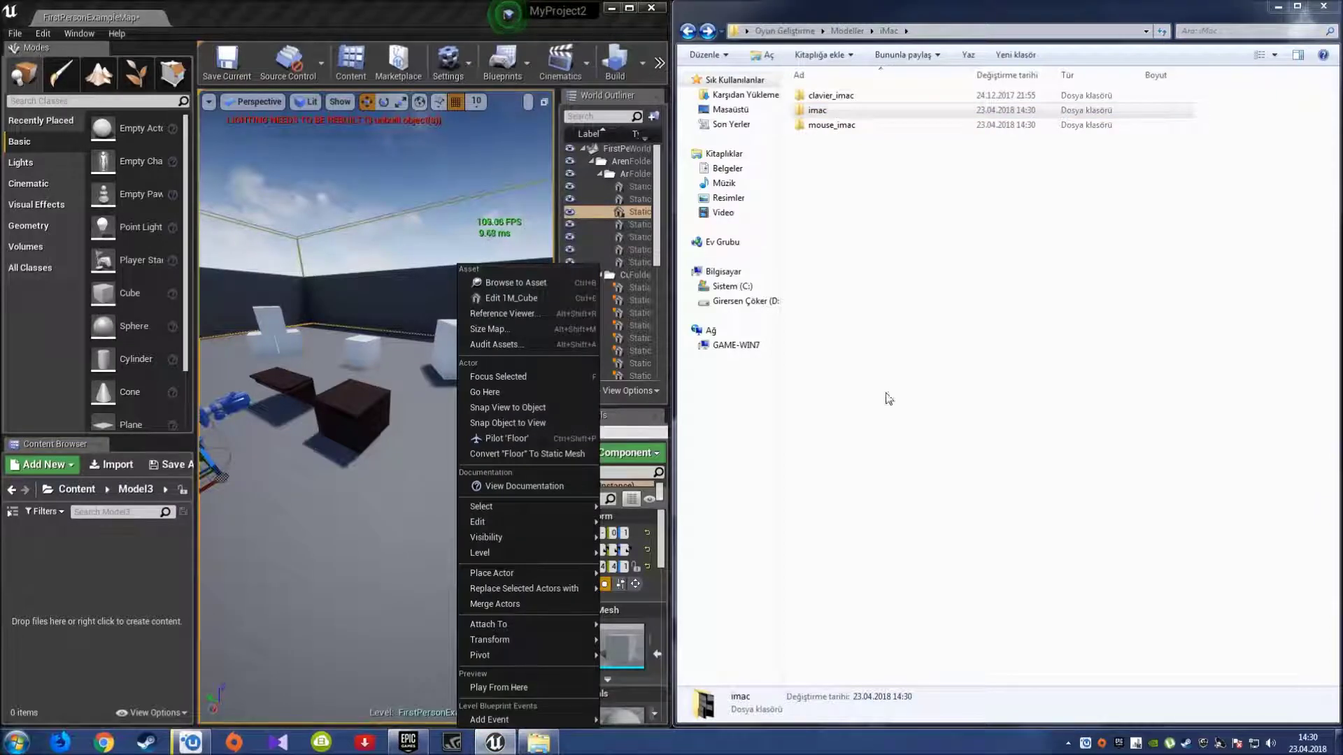
left_click(824, 208)
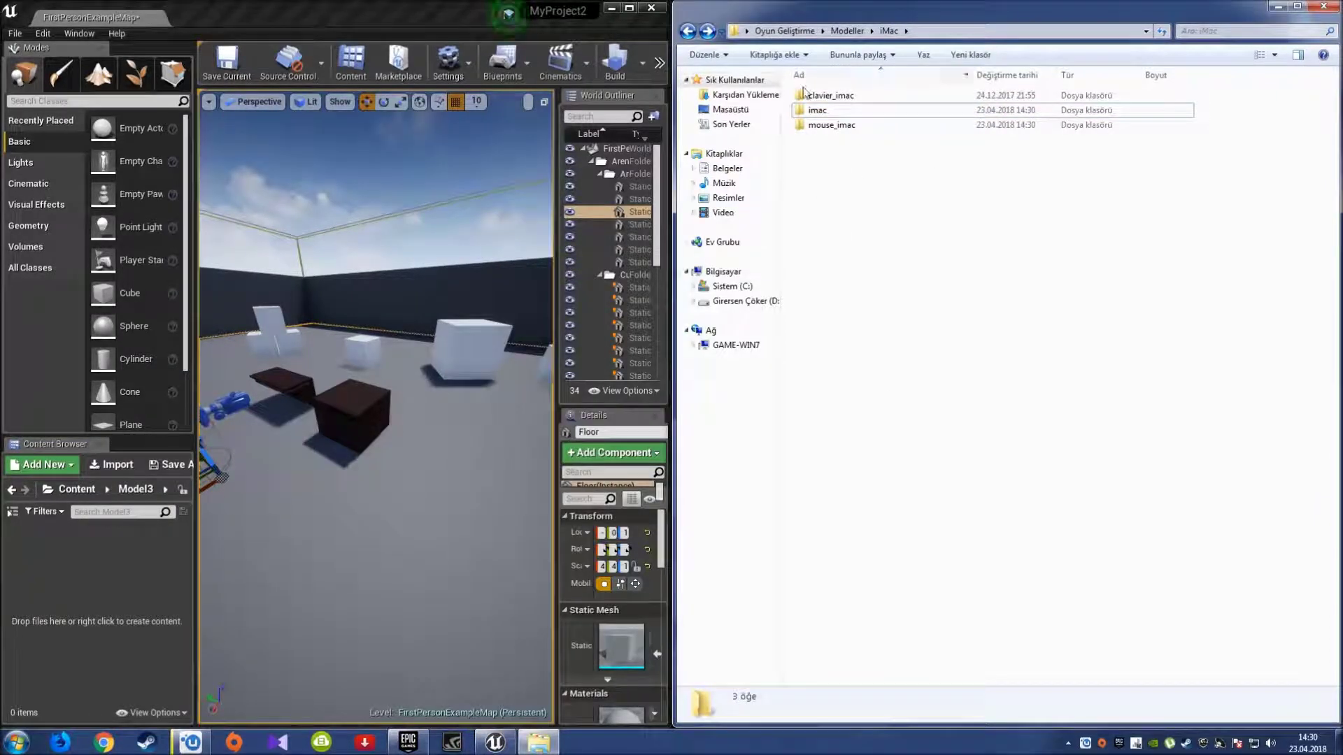
left_click(815, 110)
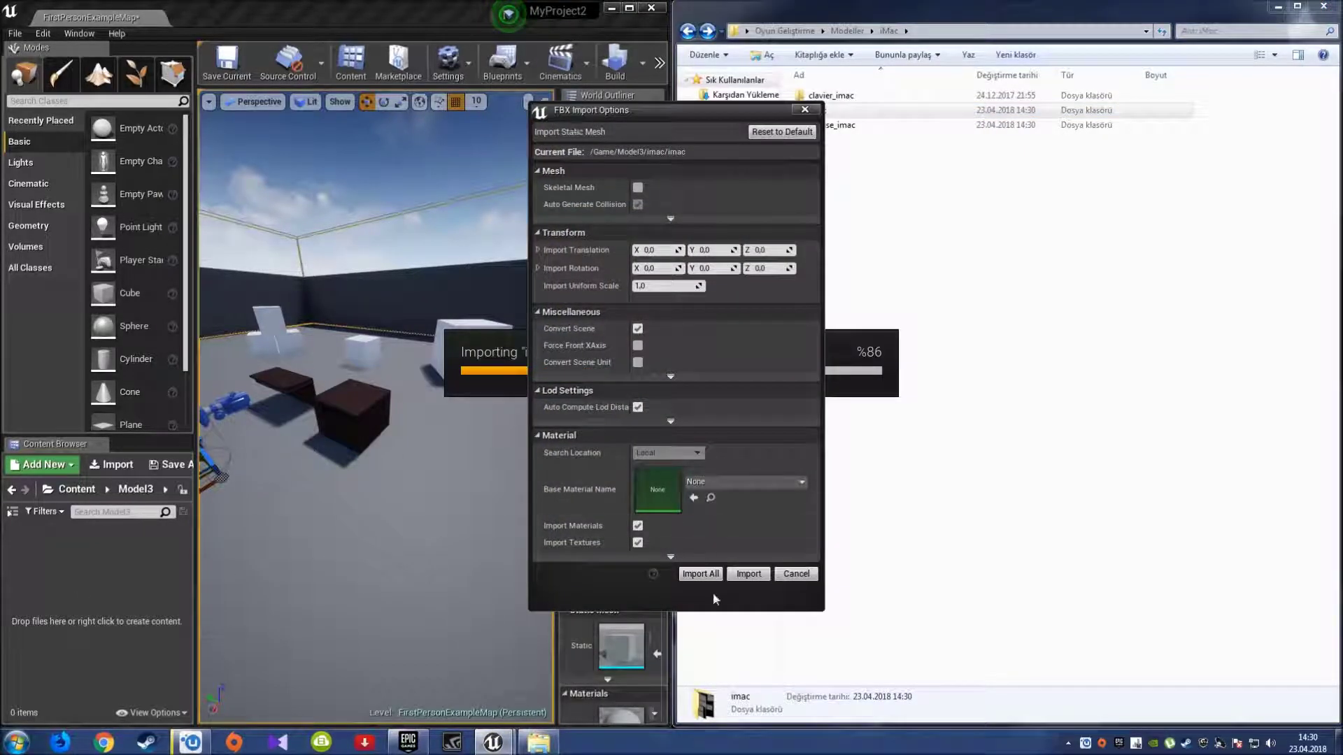
left_click(711, 577)
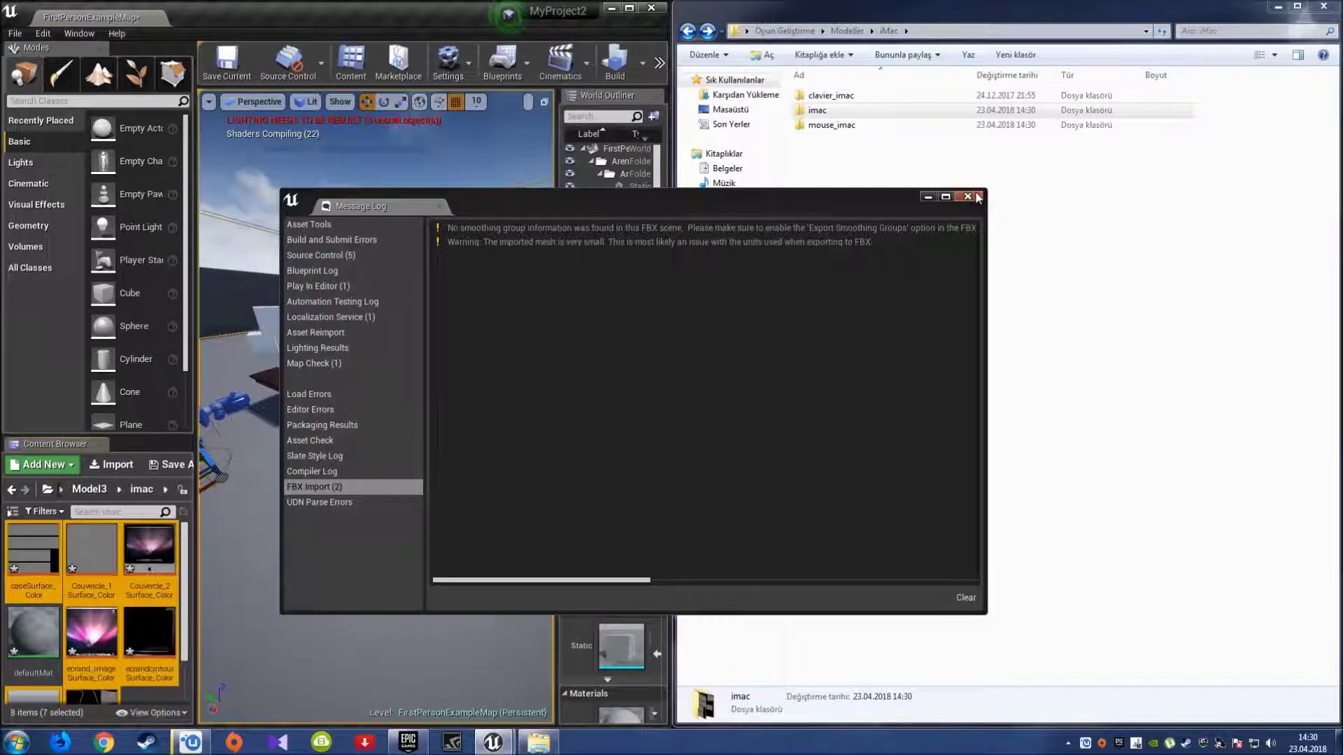
key("Escape")
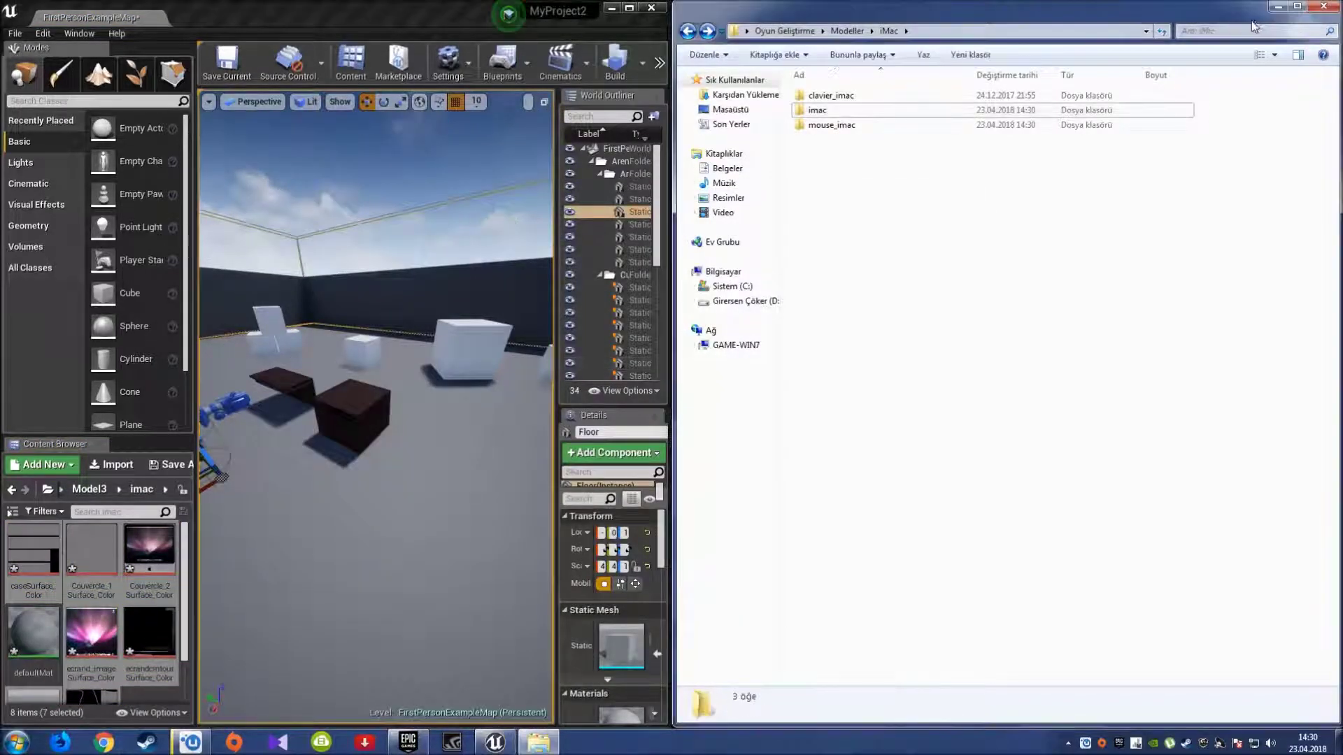
left_click(1280, 8)
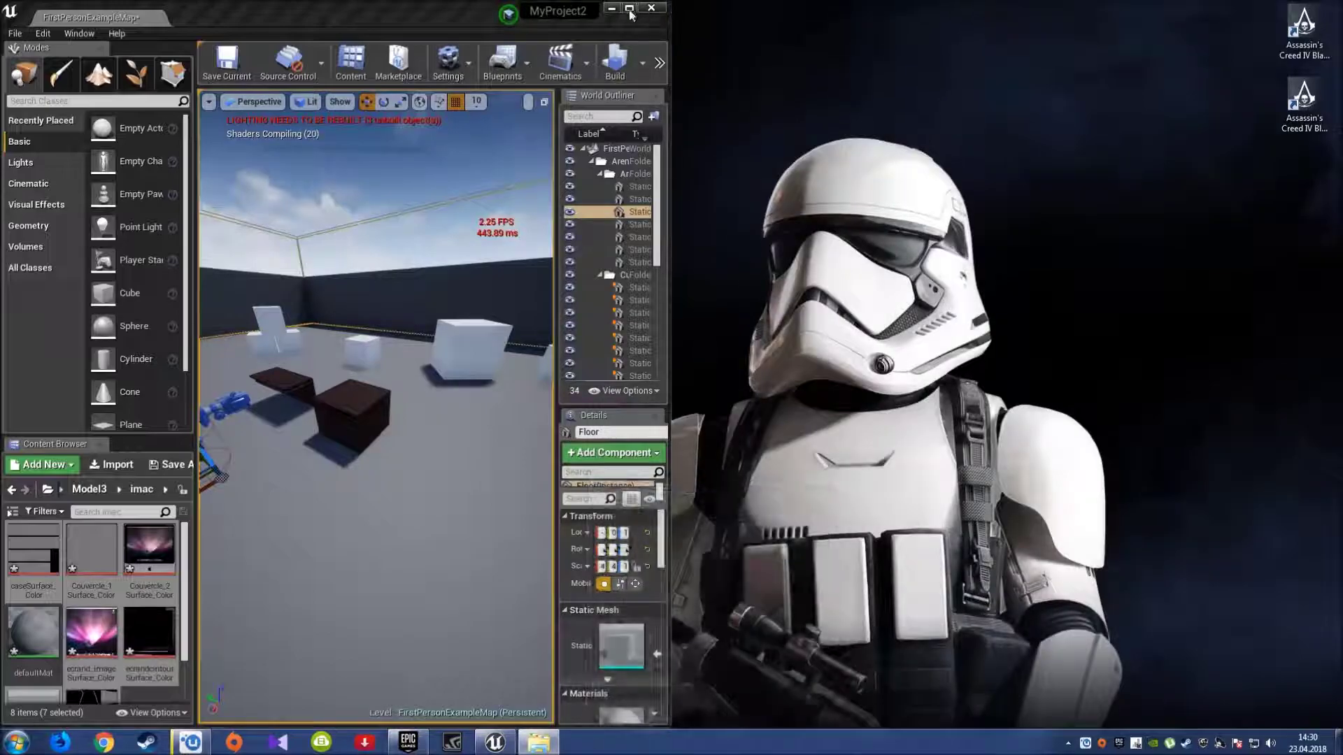
double_click(636, 10)
- Go back in the Content Browser to the Content root folders
left_click(304, 647)
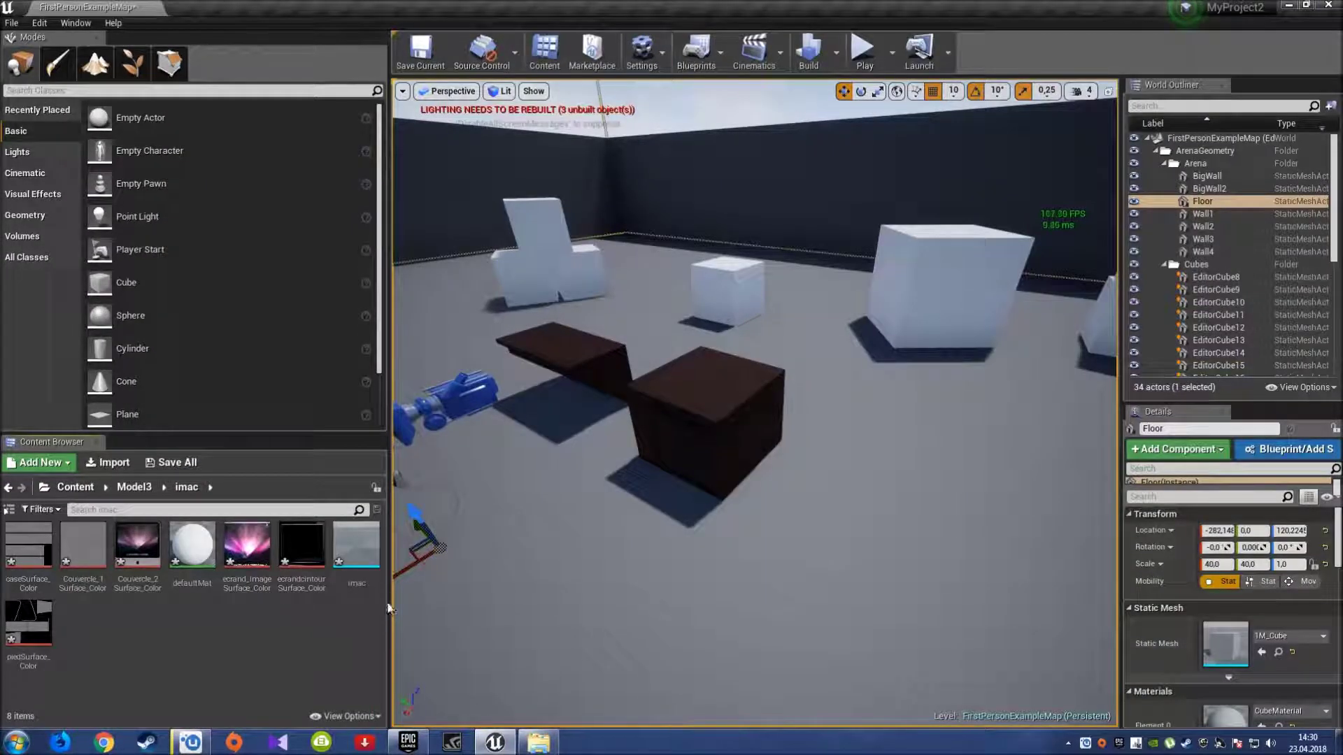
mouse_move(389, 608)
left_mouse_down()
mouse_move(212, 603)
mouse_move(222, 603)
left_mouse_up()
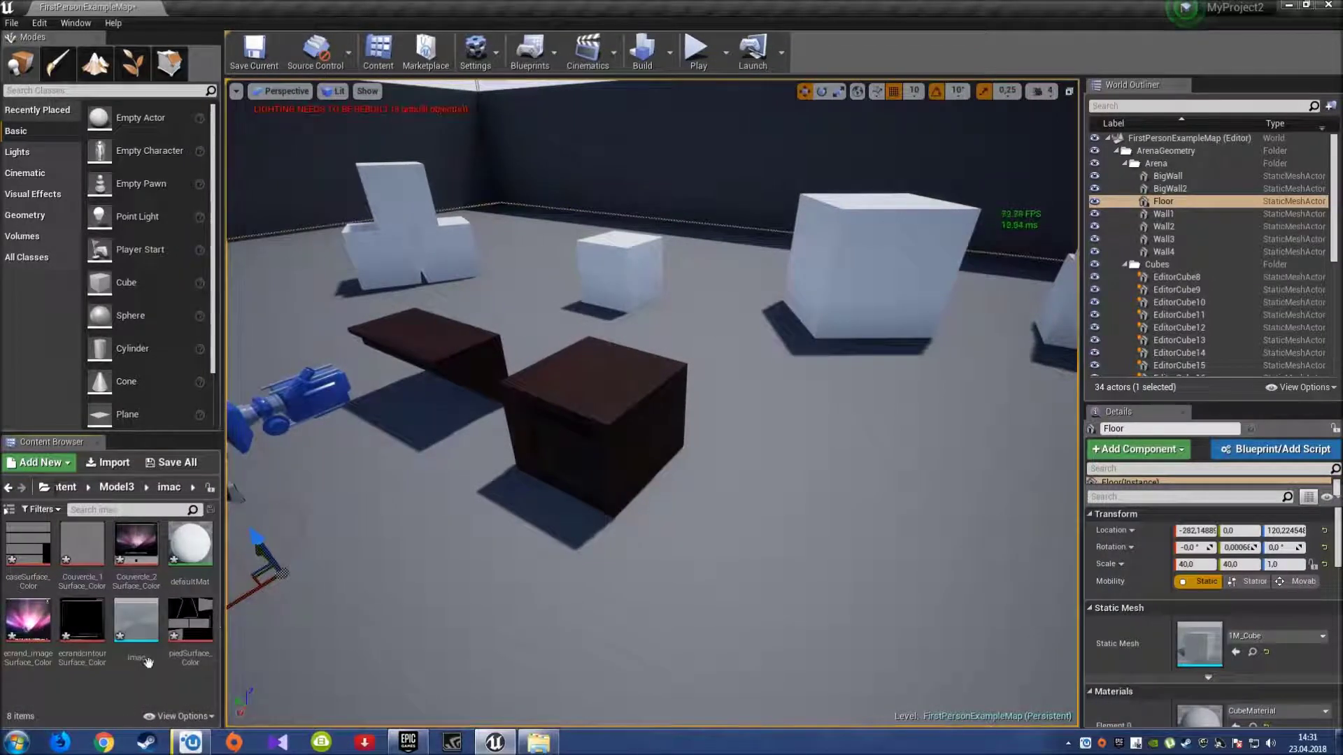
left_click(8, 488)
left_click(8, 488)
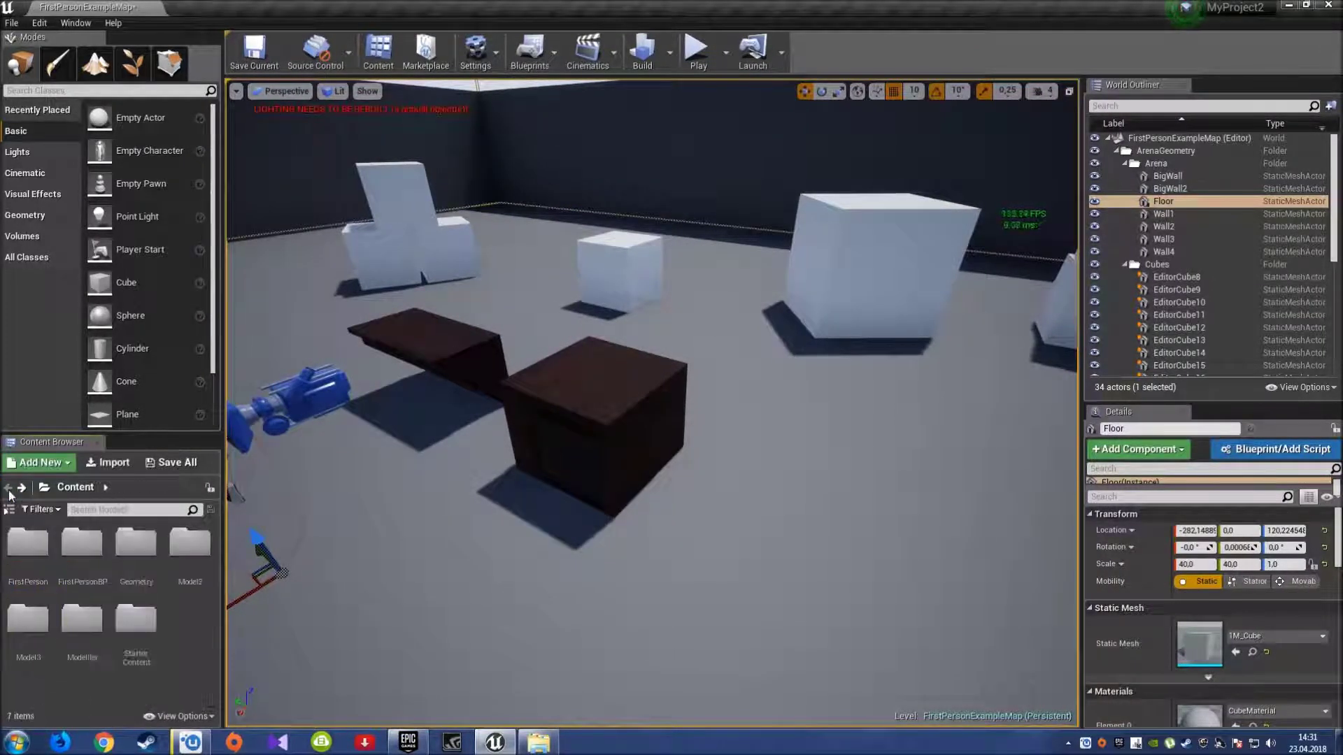
- Fly the viewport camera through the level to face the dark wall
right_click_drag(420, 595, 315, 594)
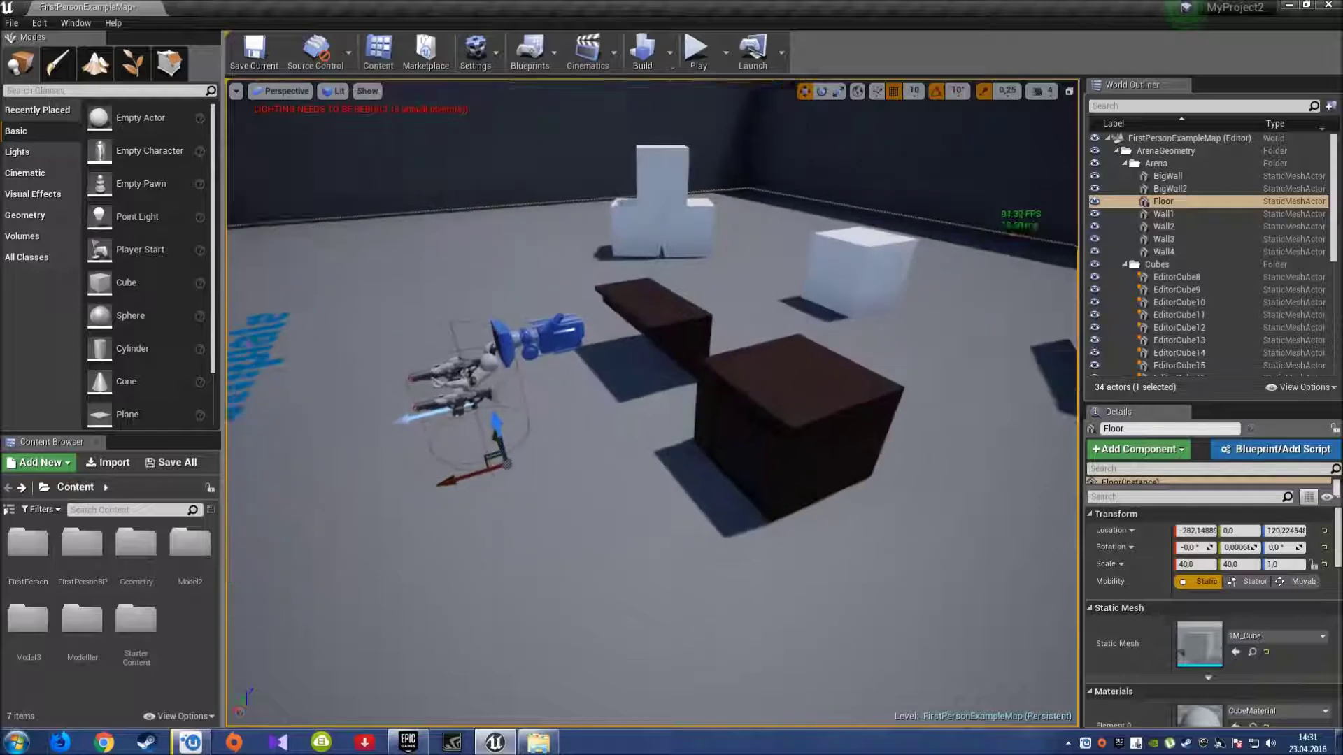
right_click_drag(578, 555, 577, 555)
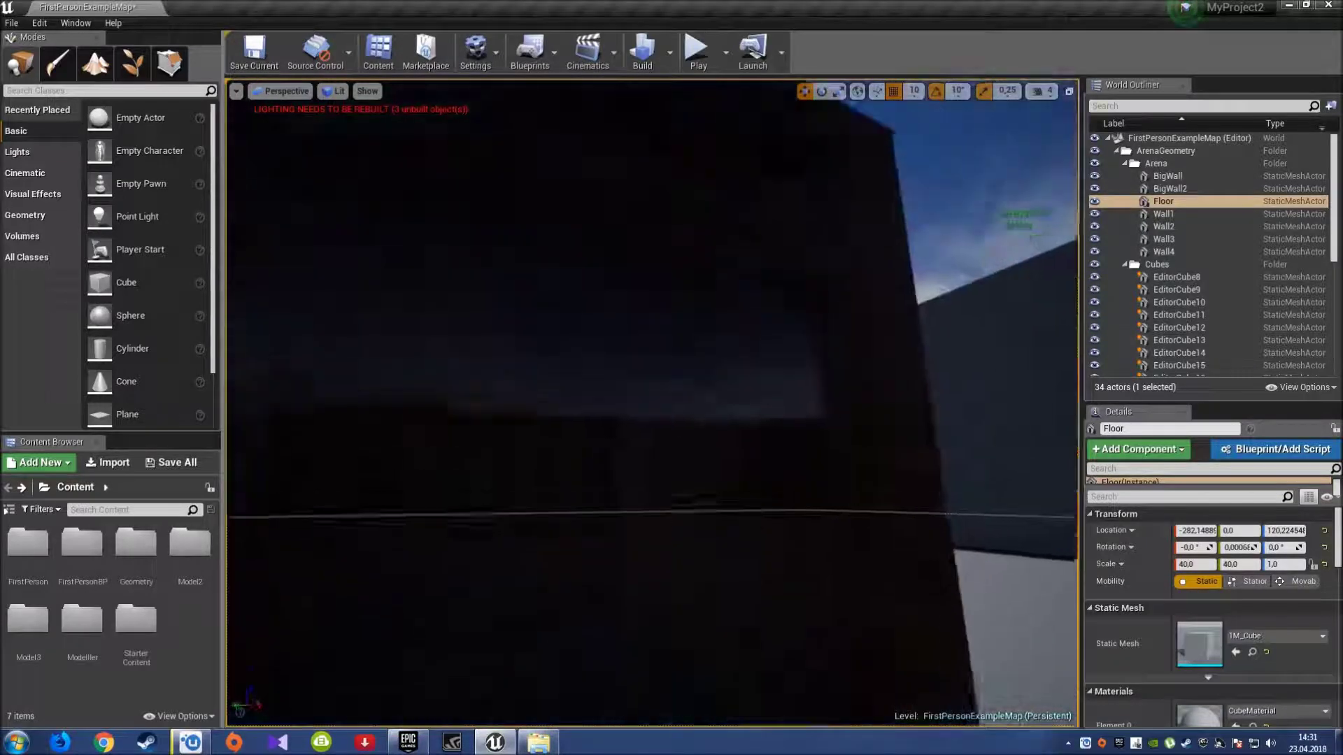
left_click(636, 433)
right_click_drag(636, 432, 636, 432)
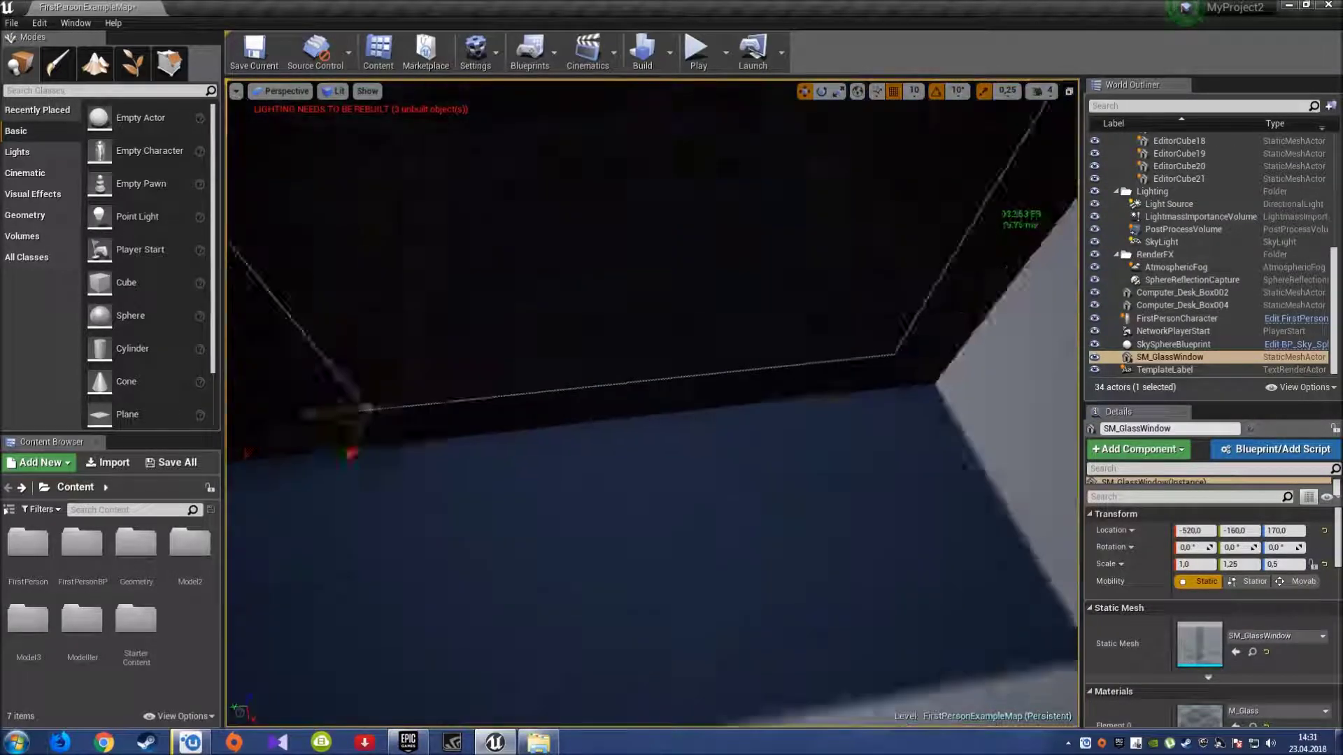
right_click_drag(633, 375, 633, 375)
left_click(578, 450)
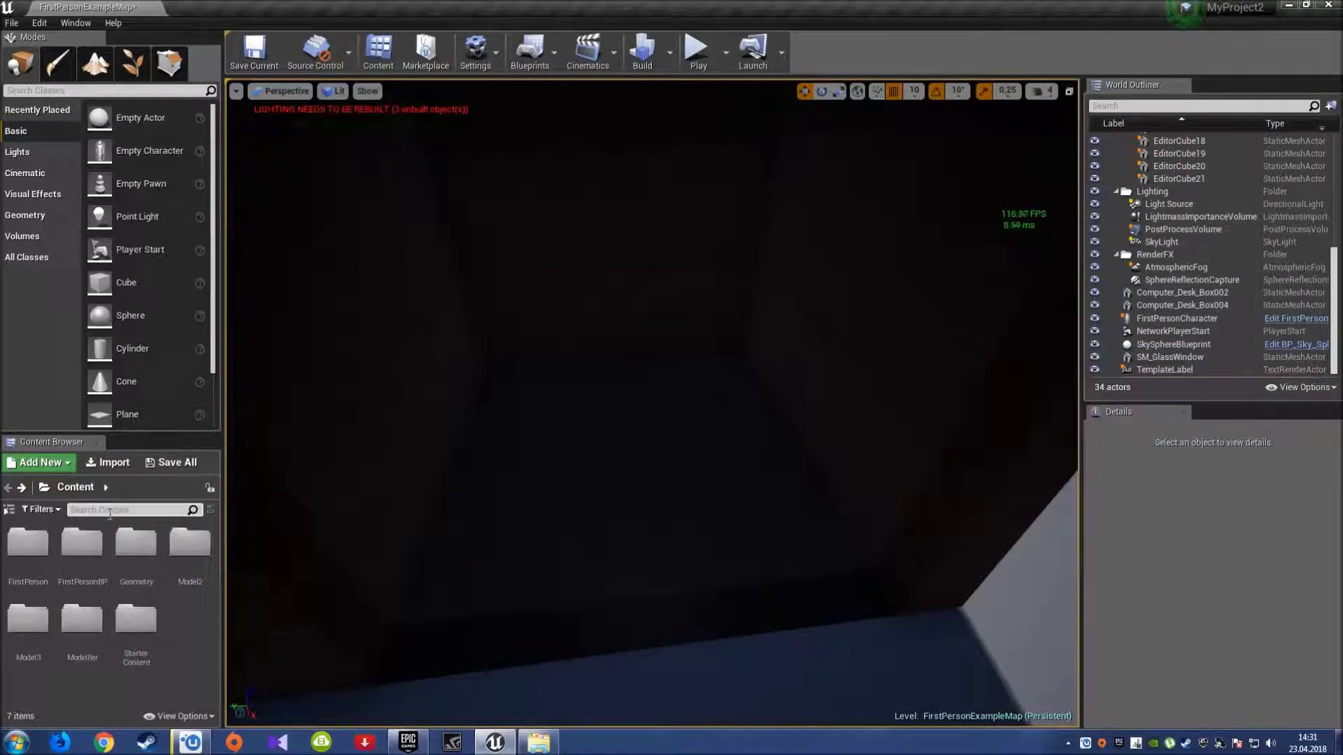
- Place the Wood_Wood mesh from Model2 into the level and frame it
double_click(188, 544)
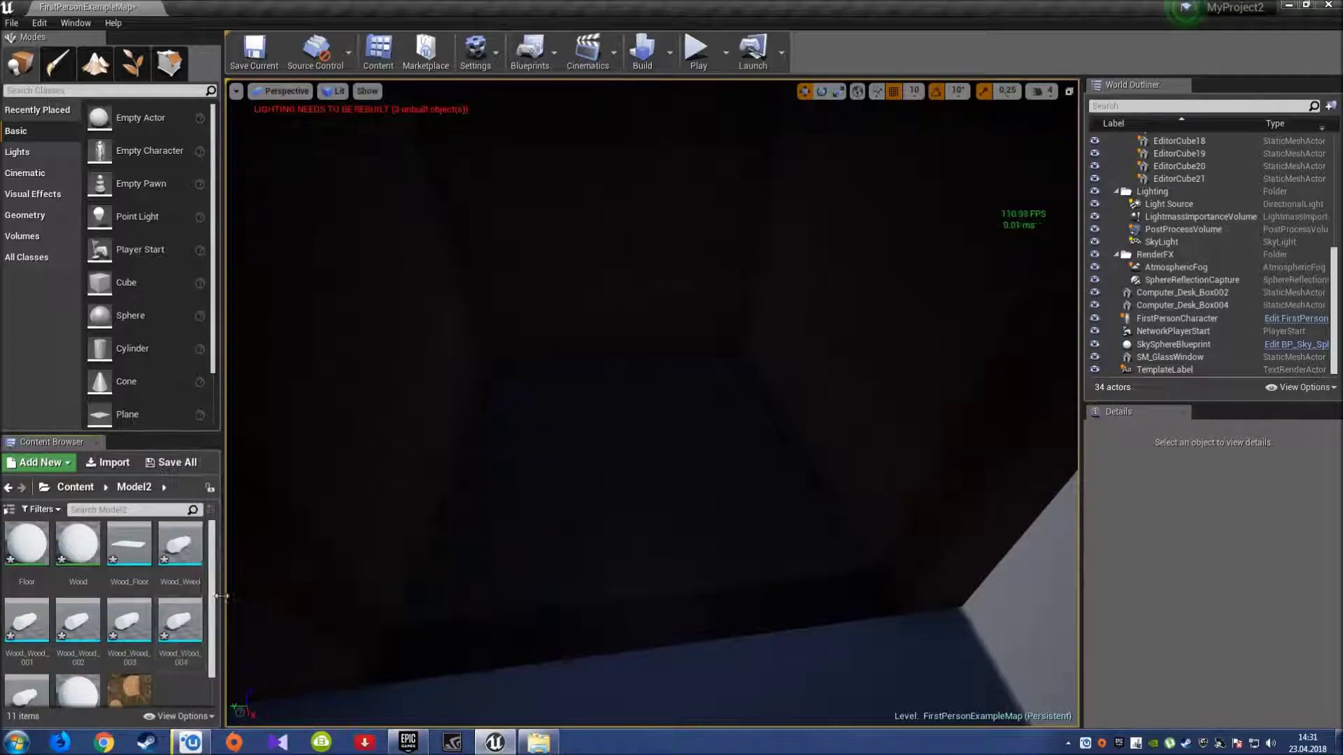
left_click_drag(180, 544, 608, 471)
key("f")
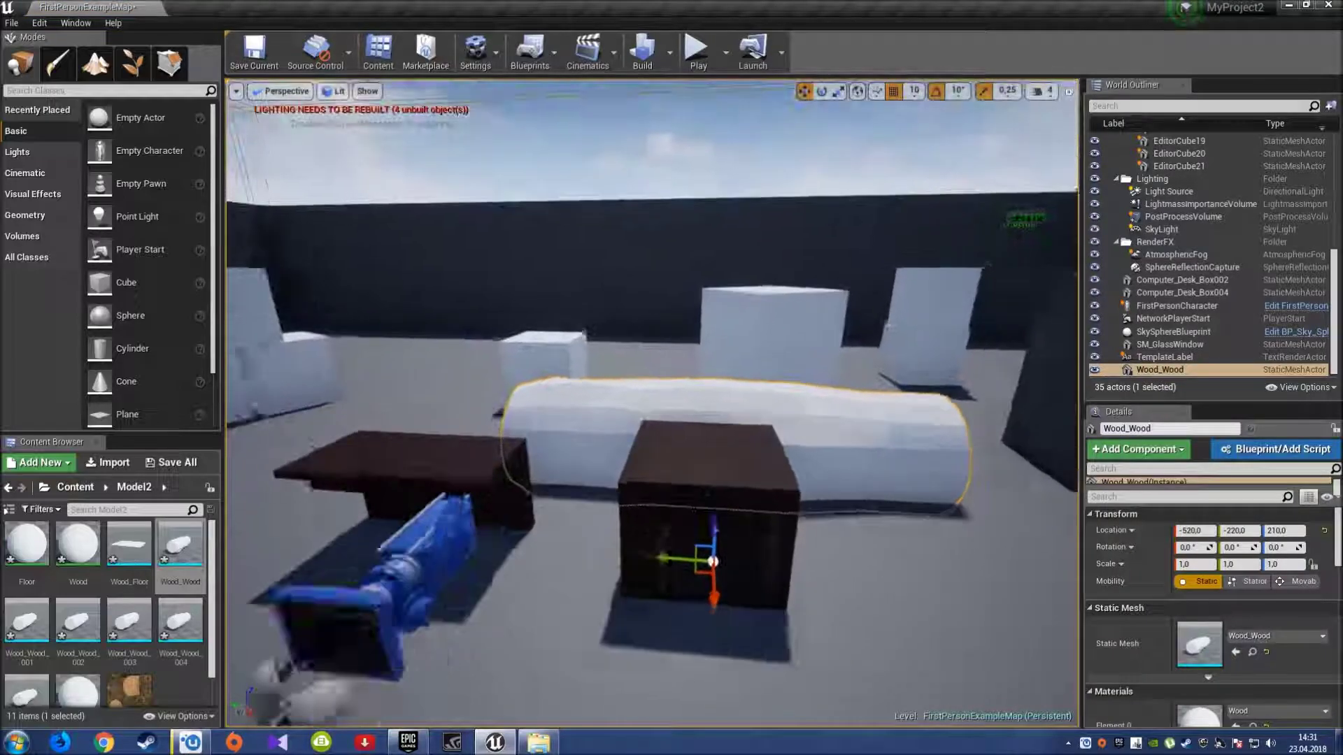
- Set the Wood_Wood scale to 0,1 on X, Y and Z
left_click(1193, 563)
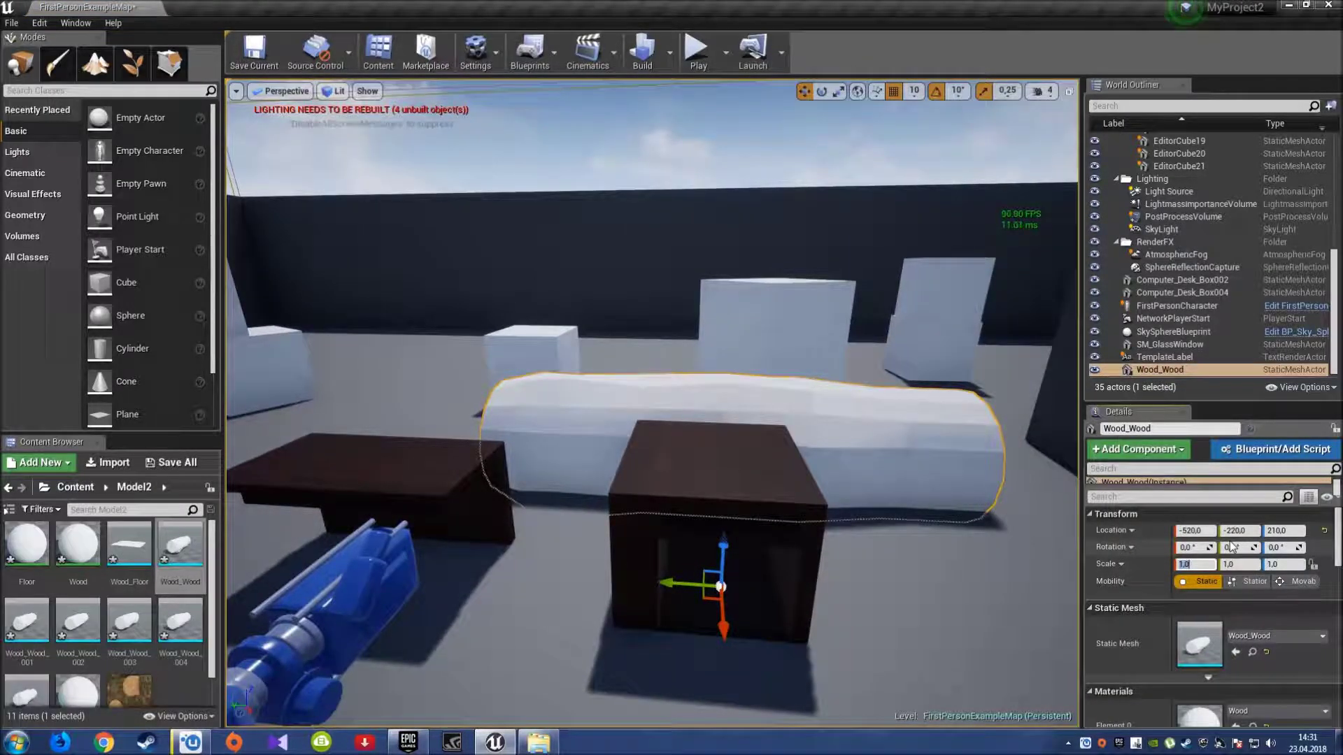
type("0,3")
type("6")
key("Return")
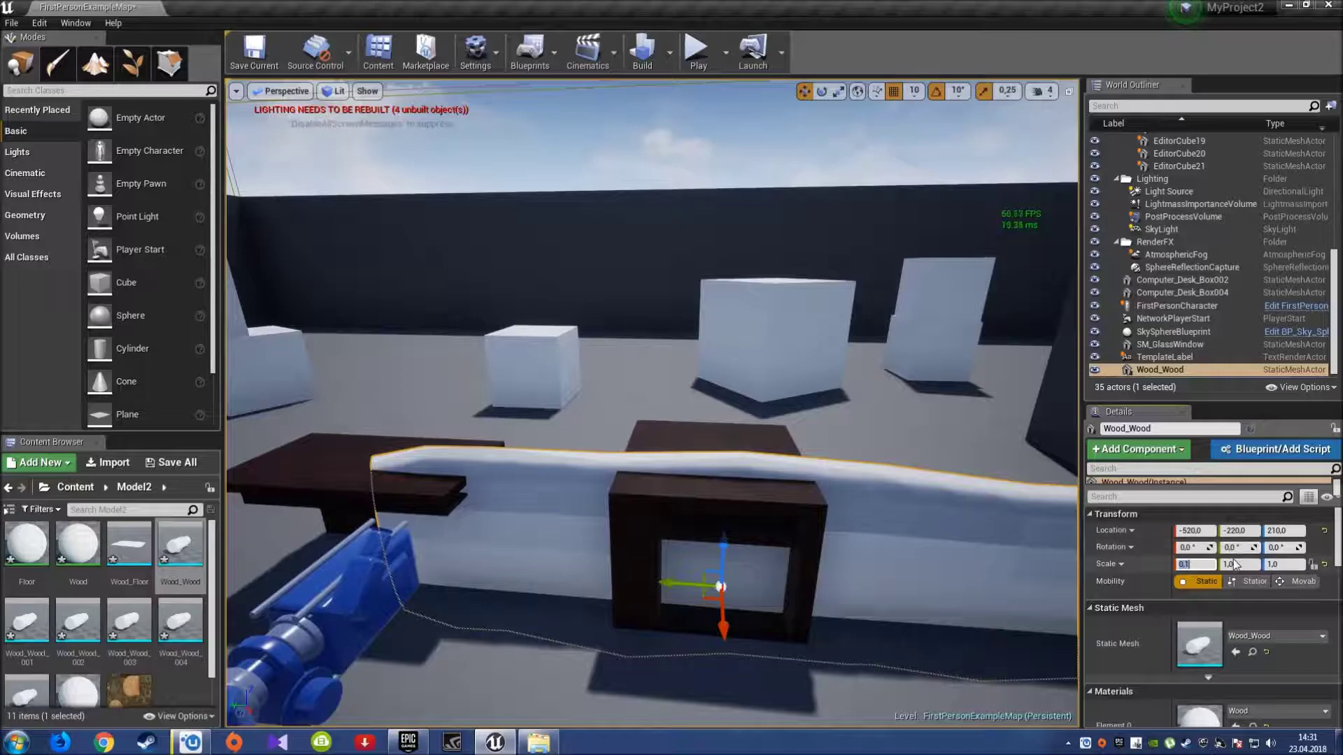
left_click(1236, 564)
type("0,1")
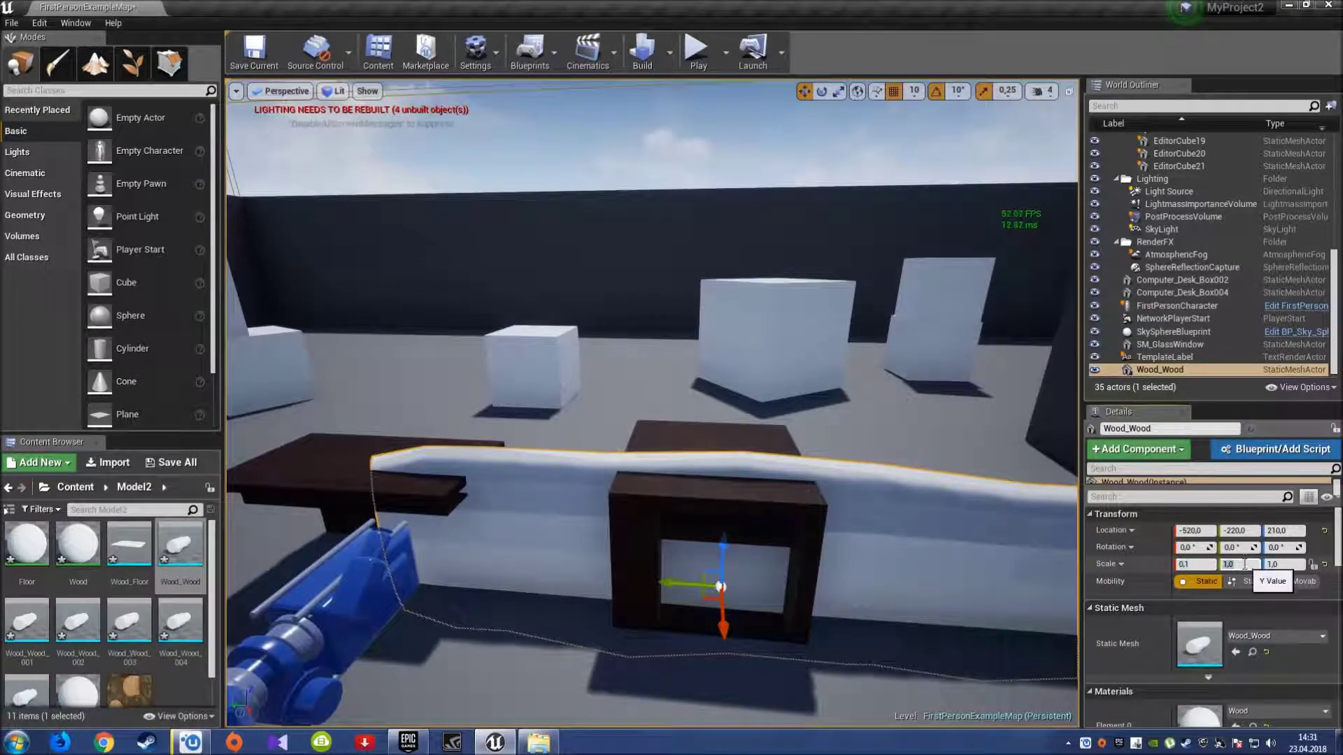
key("Return")
left_click(1289, 566)
type("0,1")
key("Return")
- Lower the log to Z 180, rotate it -20 degrees around Z, and shift it to X -530
key("f")
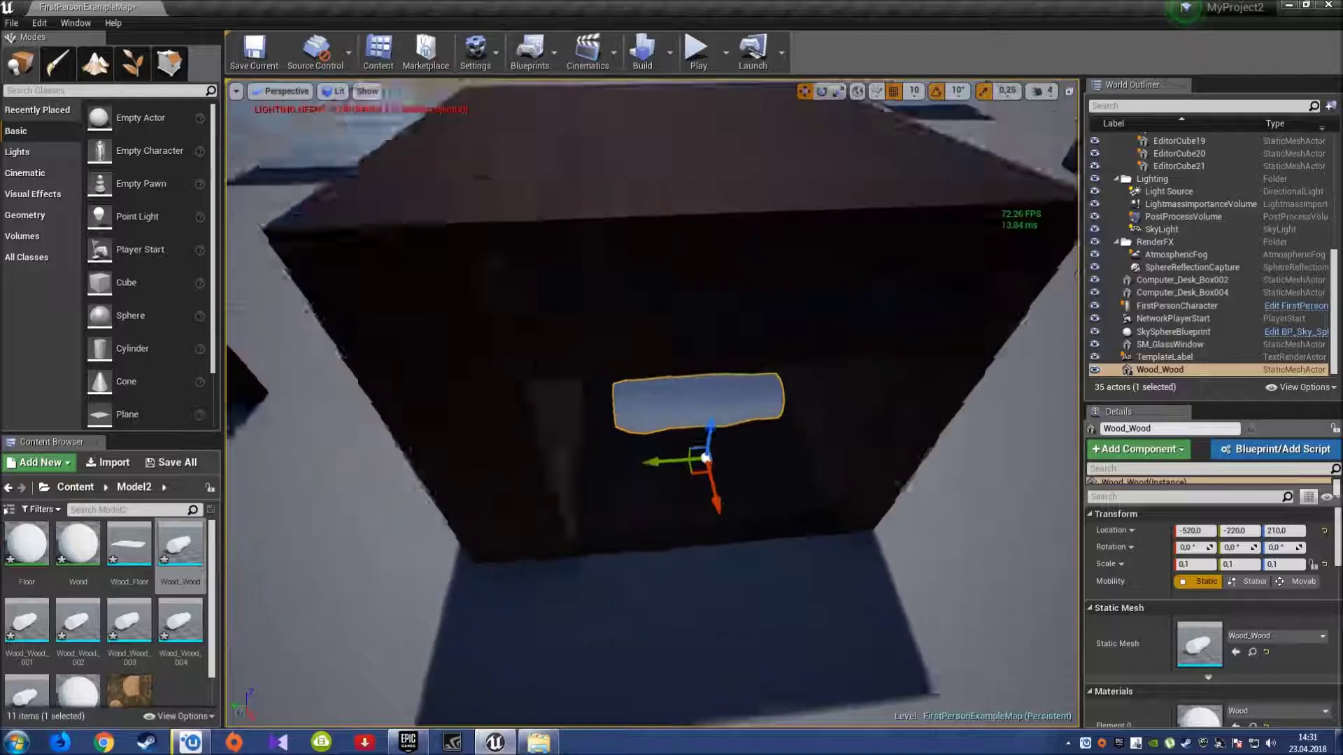
right_click_drag(705, 458, 696, 455)
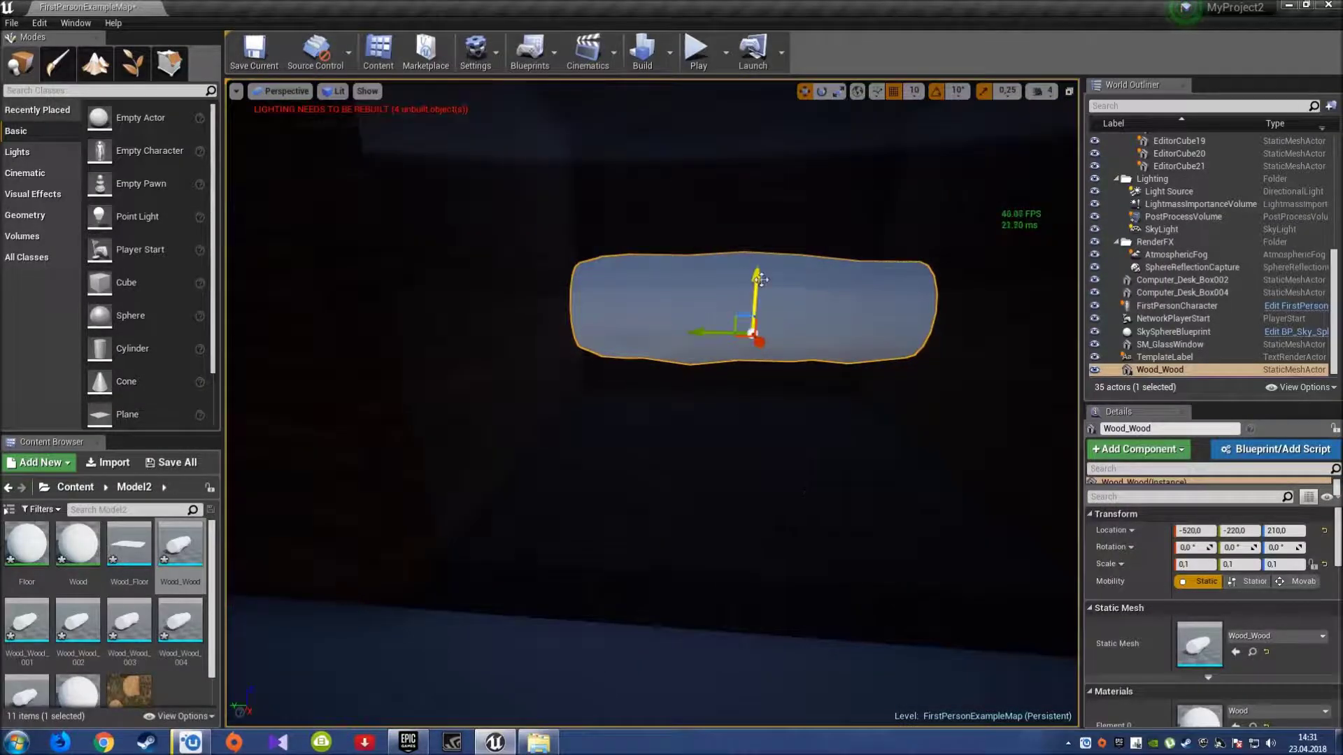
left_click_drag(762, 356, 760, 470)
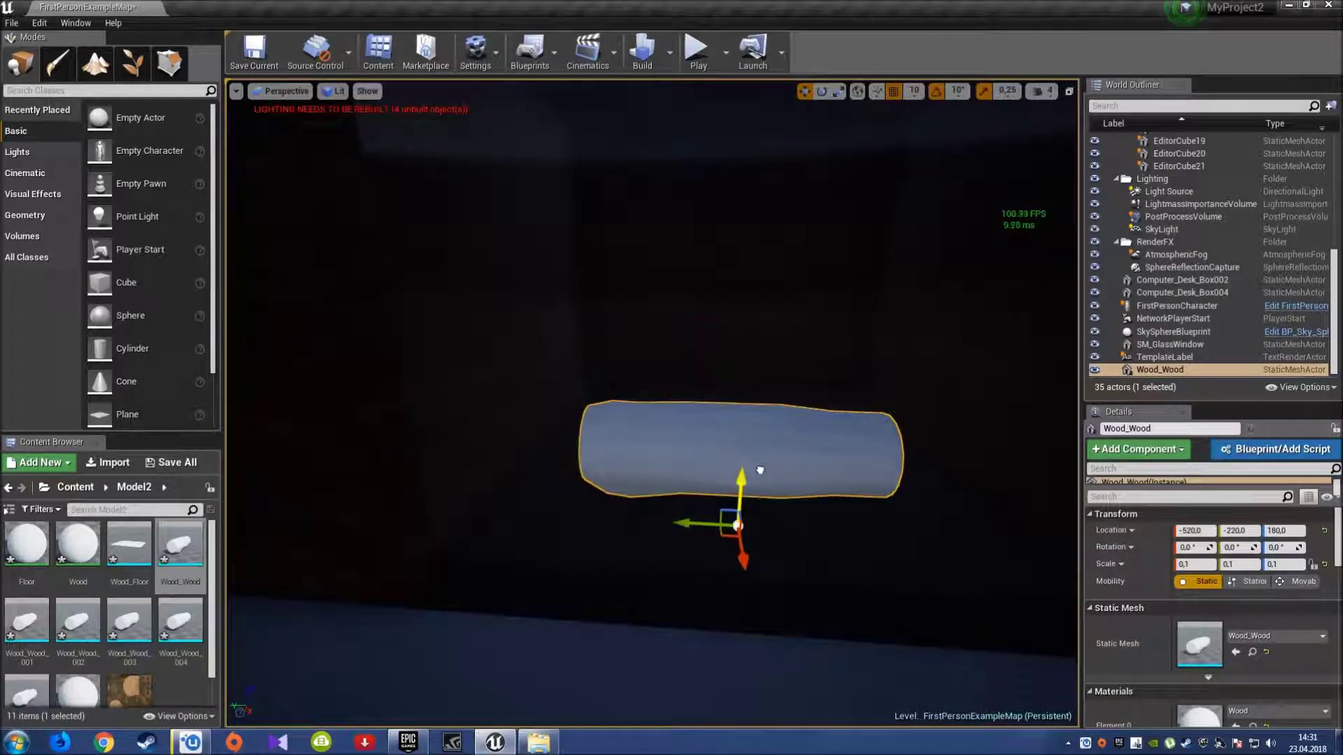
key("e")
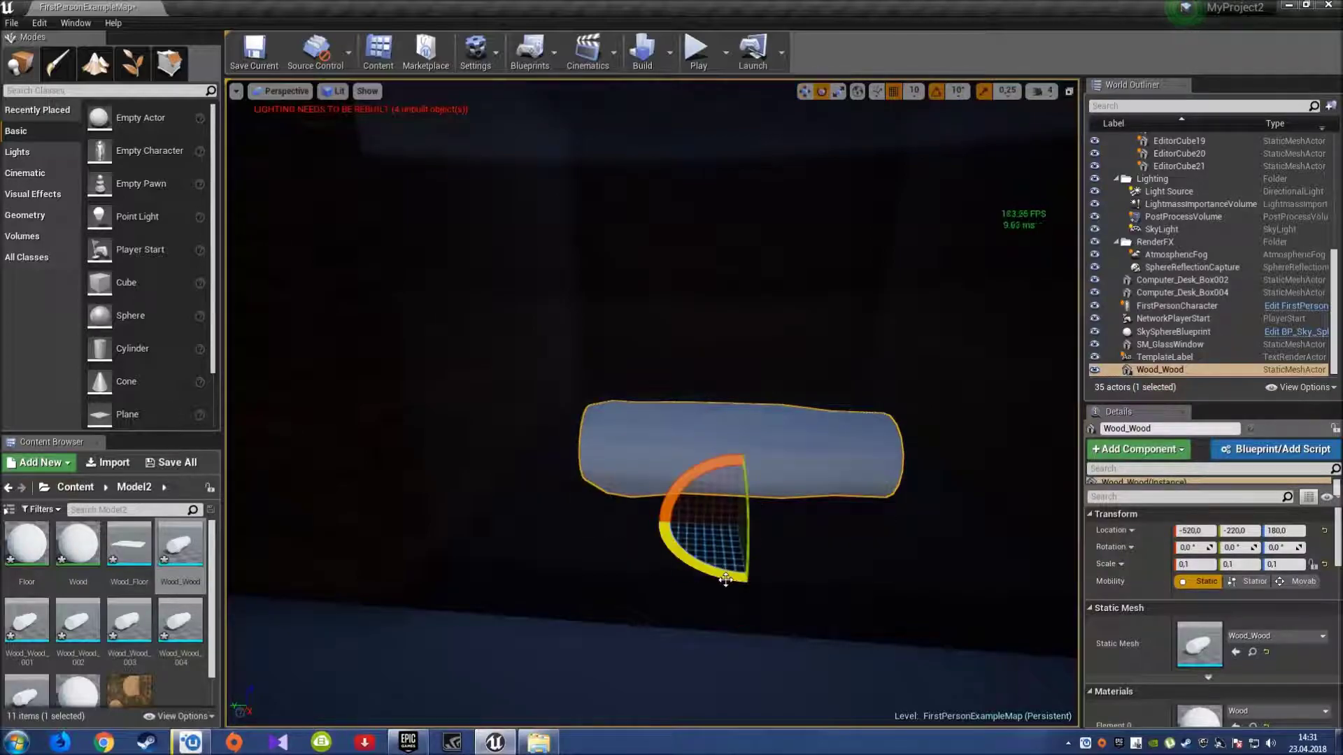
mouse_move(735, 570)
left_mouse_down()
mouse_move(767, 586)
mouse_move(706, 531)
mouse_move(745, 504)
left_mouse_up()
key("w")
right_click_drag(848, 462, 848, 462)
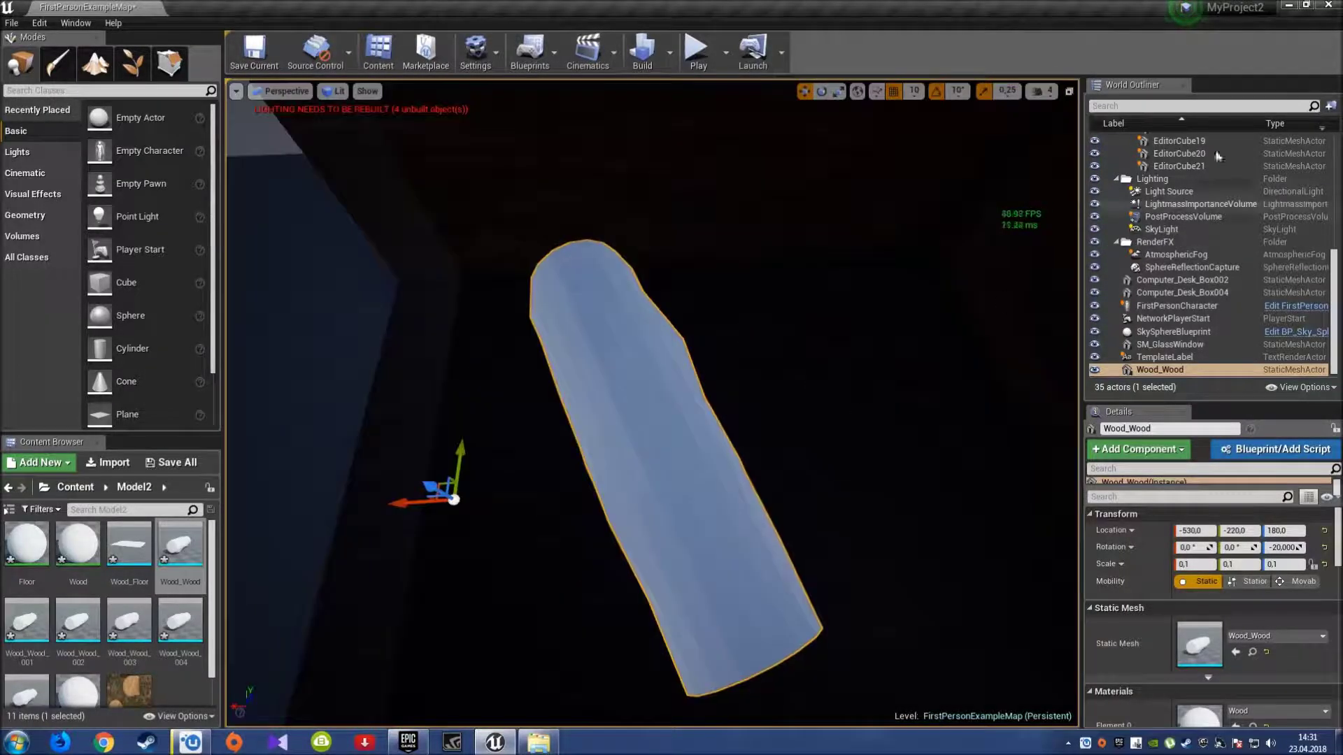
left_click(1042, 92)
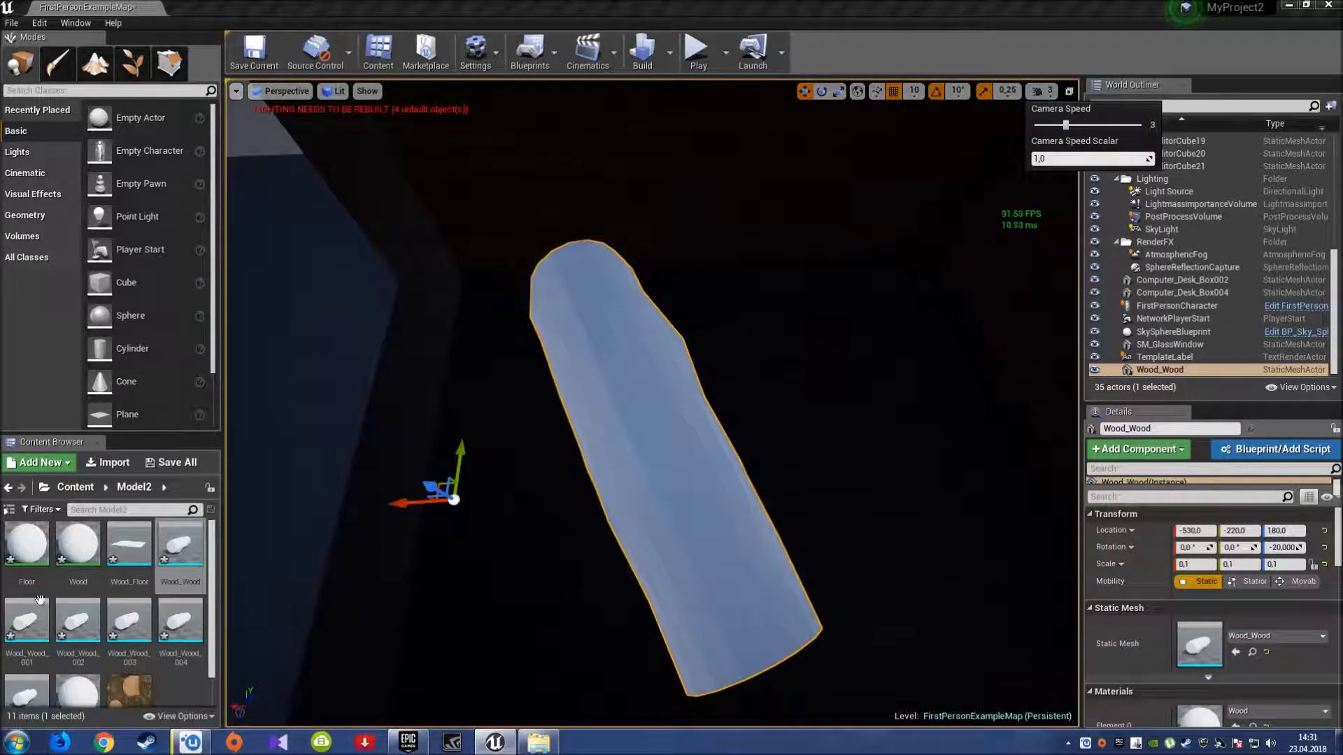
- Drop WoodTexture on the log to create WoodTexture_Mat, then apply that material to Wood_Wood
mouse_move(130, 688)
left_mouse_down()
mouse_move(604, 490)
mouse_move(706, 472)
left_mouse_up()
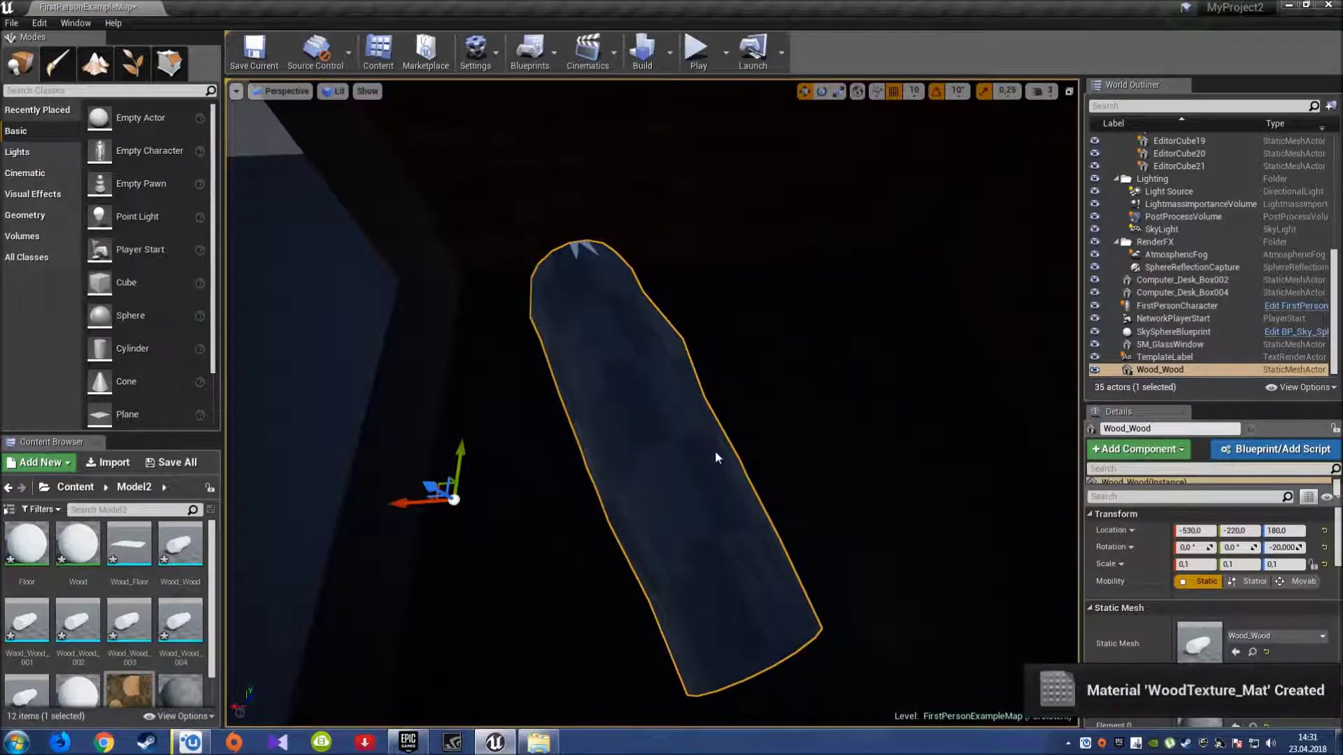
right_click(715, 457)
left_click(673, 412)
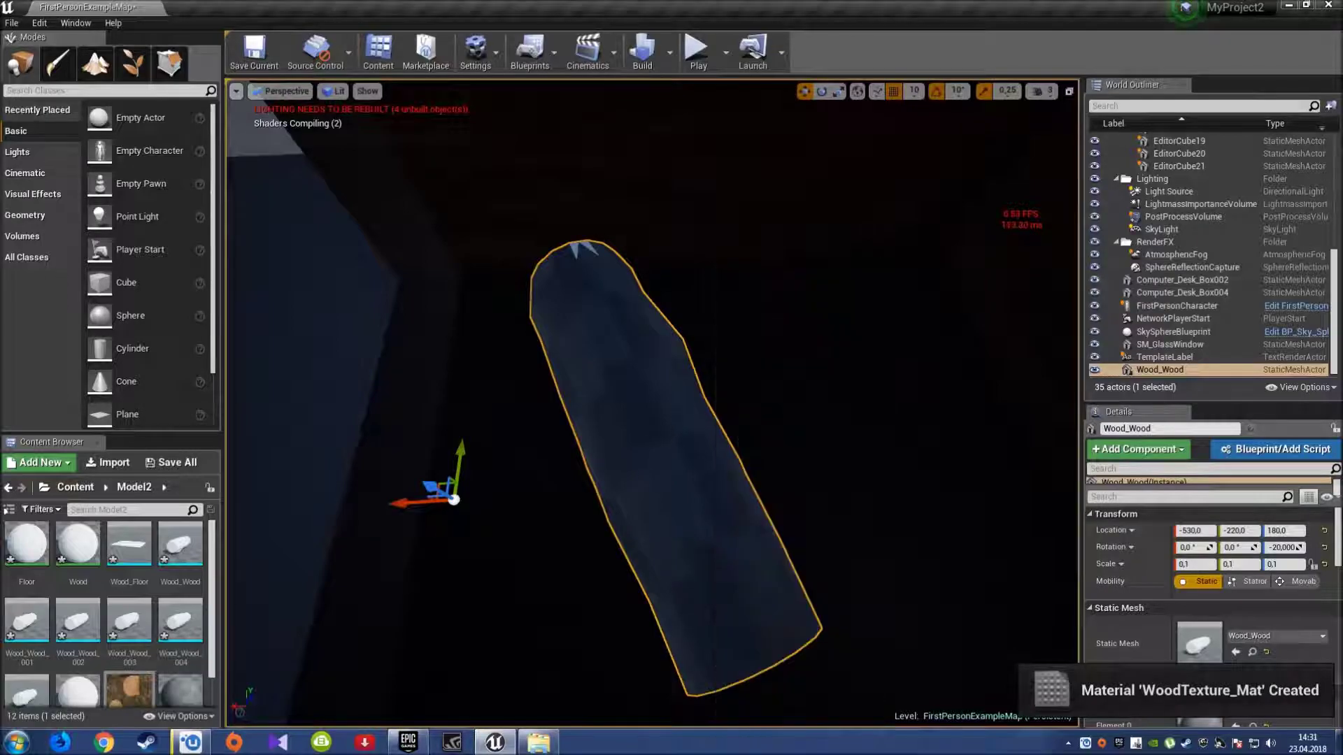
right_click_drag(673, 413, 674, 413)
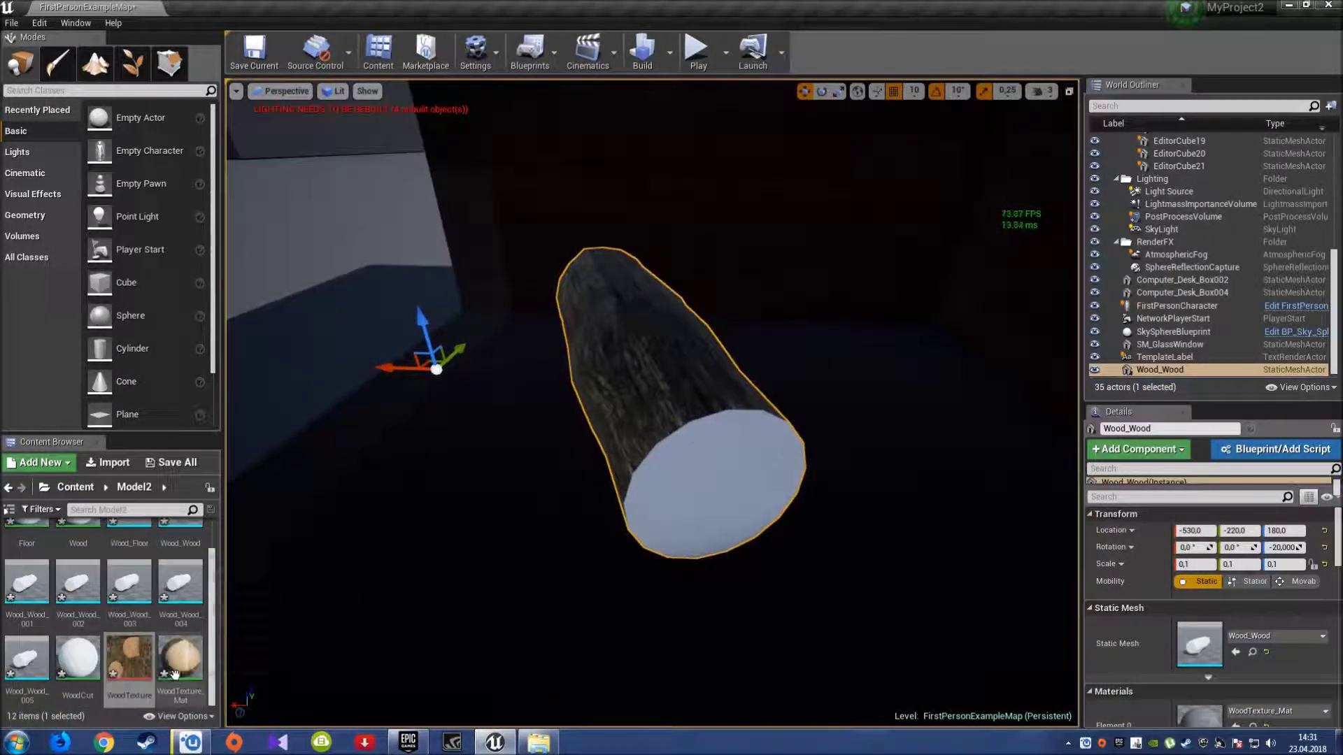
left_click_drag(129, 657, 734, 493)
right_click_drag(734, 493, 734, 493)
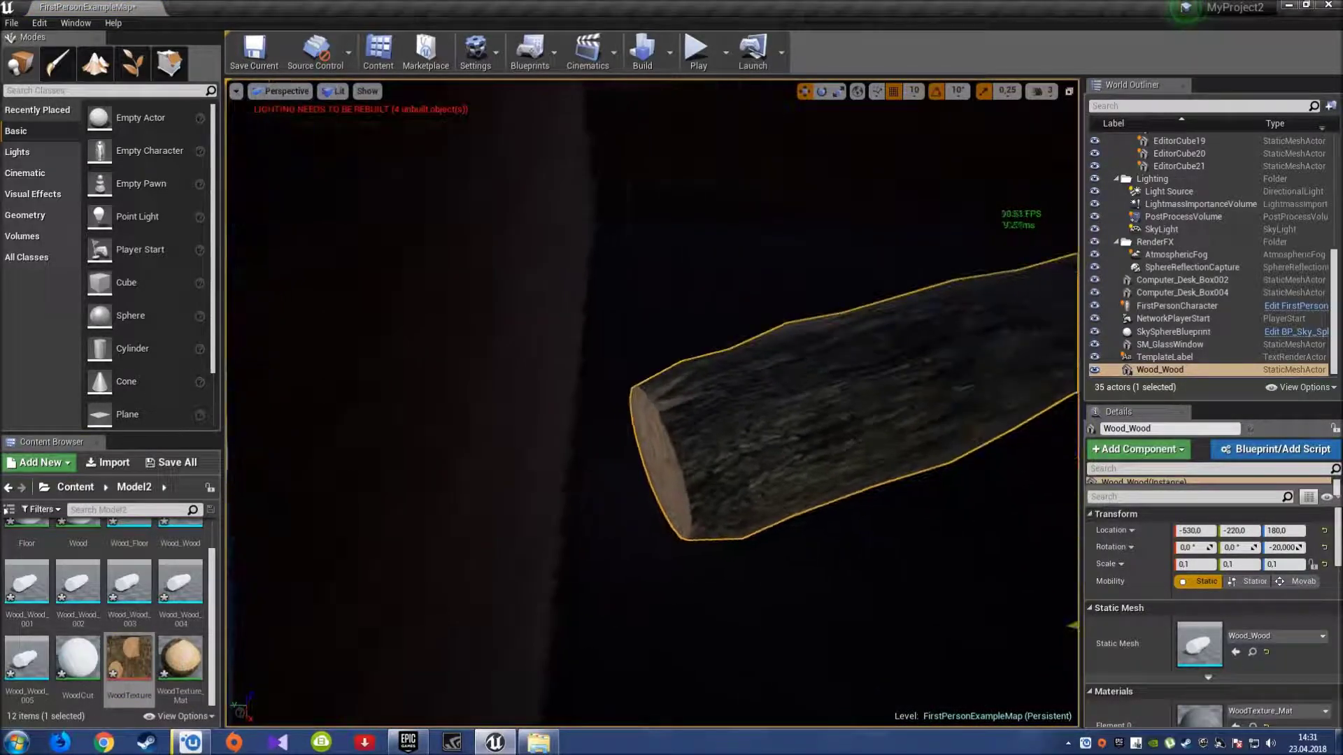
right_click_drag(868, 510, 868, 510)
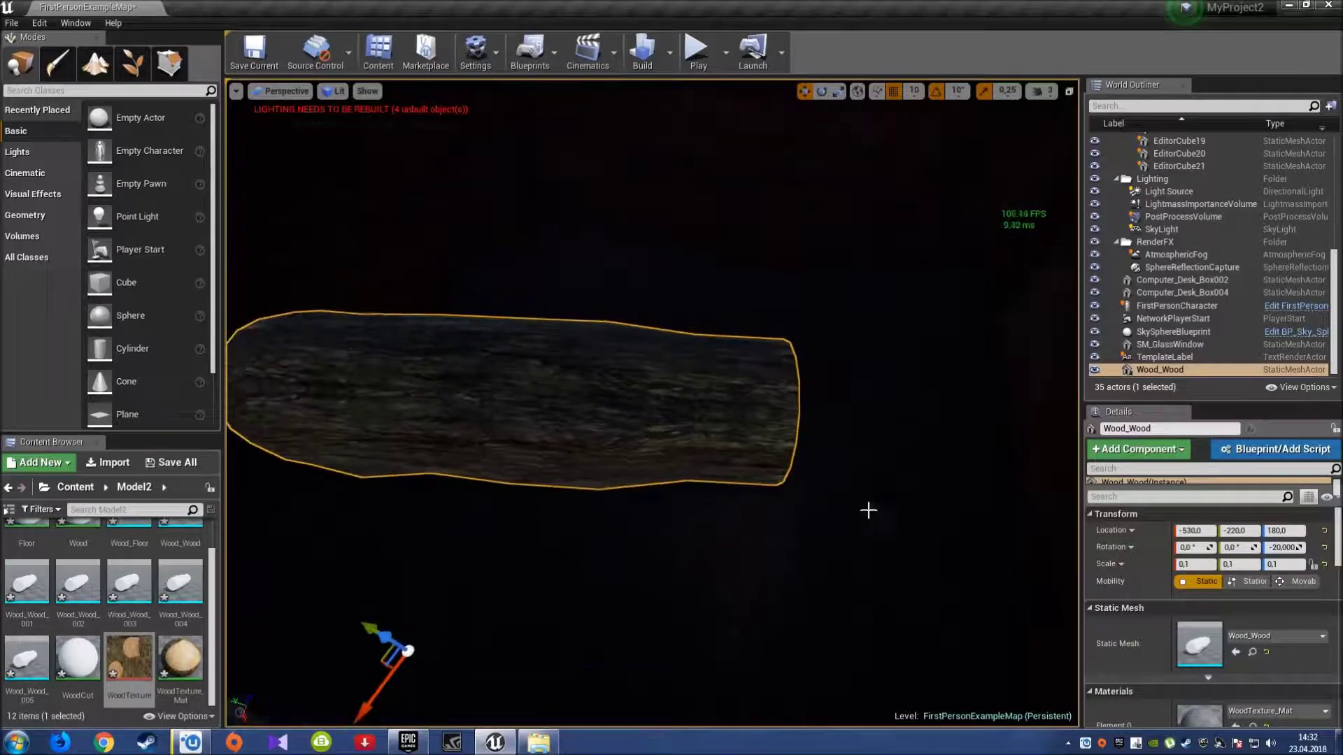
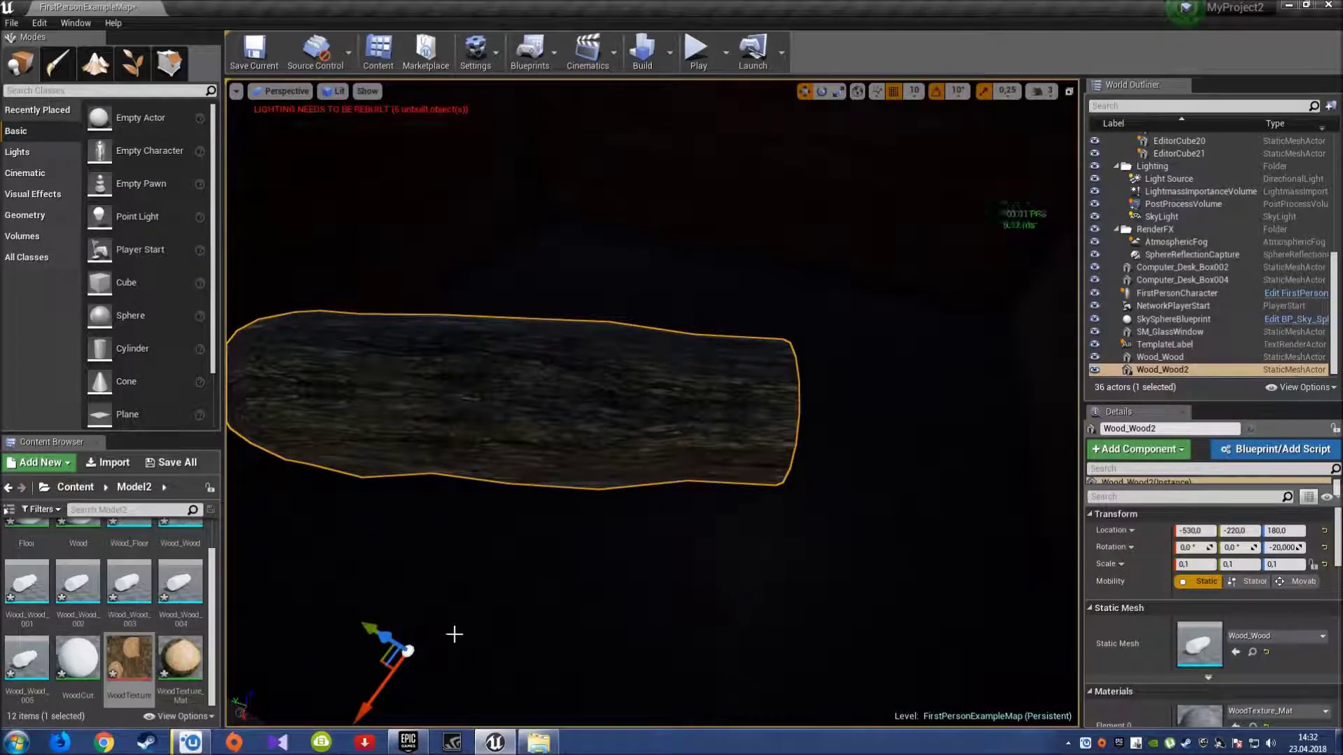
- Move Wood_Wood2 aside and rotate it to stand diagonally across the first log
mouse_move(379, 694)
left_mouse_down()
mouse_move(533, 526)
mouse_move(435, 489)
left_mouse_up()
key("e")
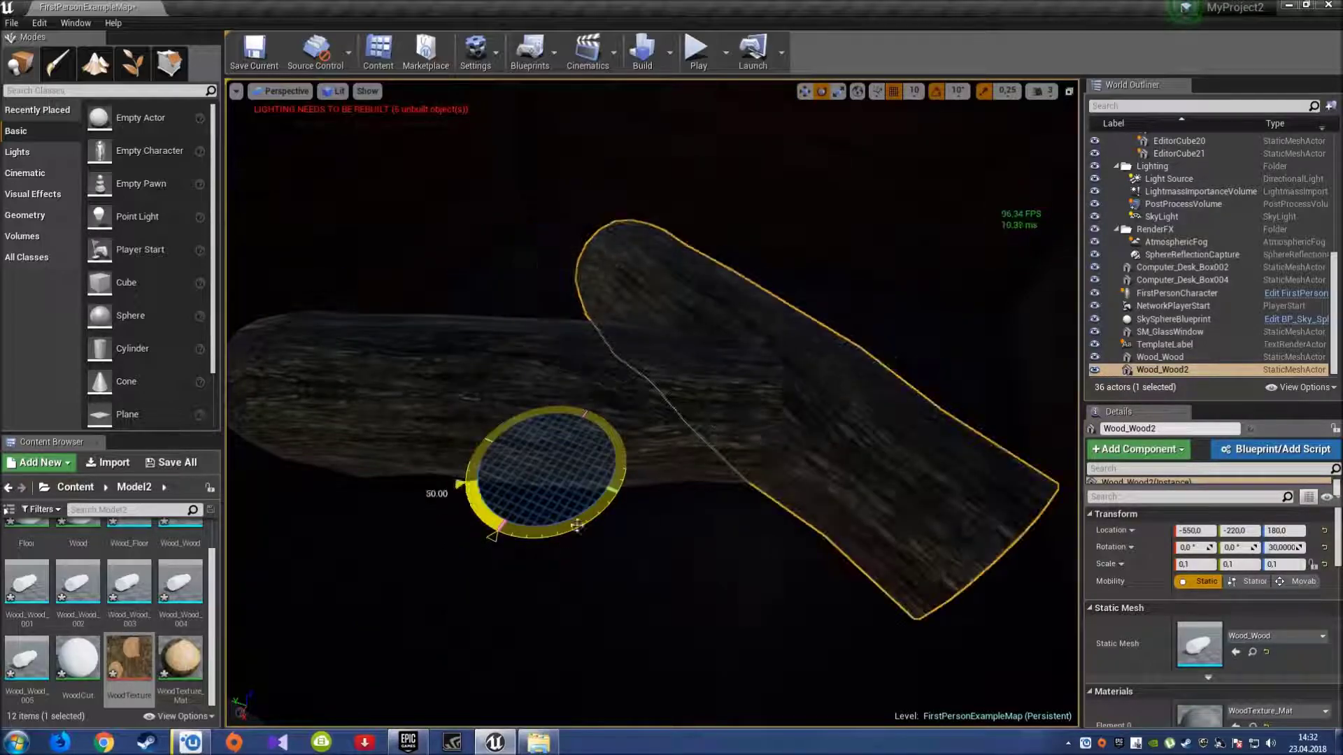
left_click_drag(585, 451, 557, 451)
key("w")
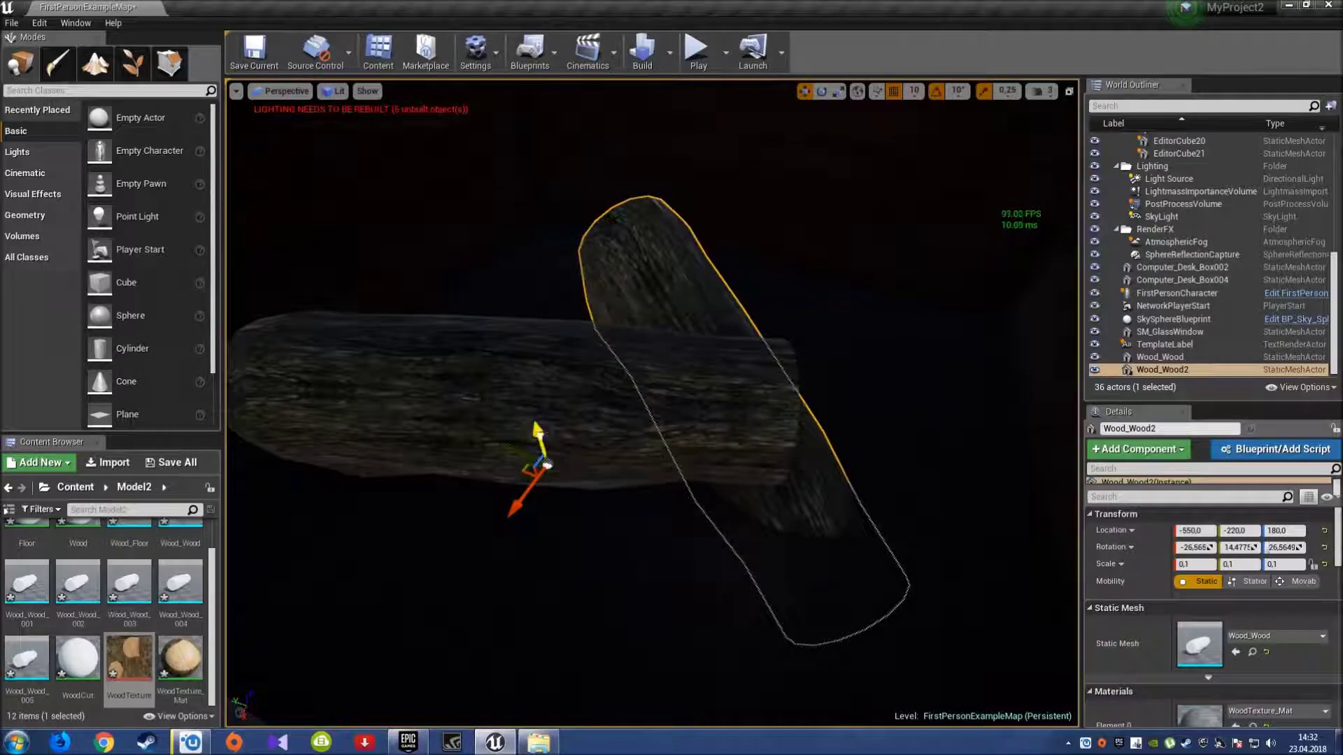
- Nudge both logs along X, leaving Wood_Wood2 at -540, -220, 200
scroll(564, 372, "up", 3)
left_click(487, 358)
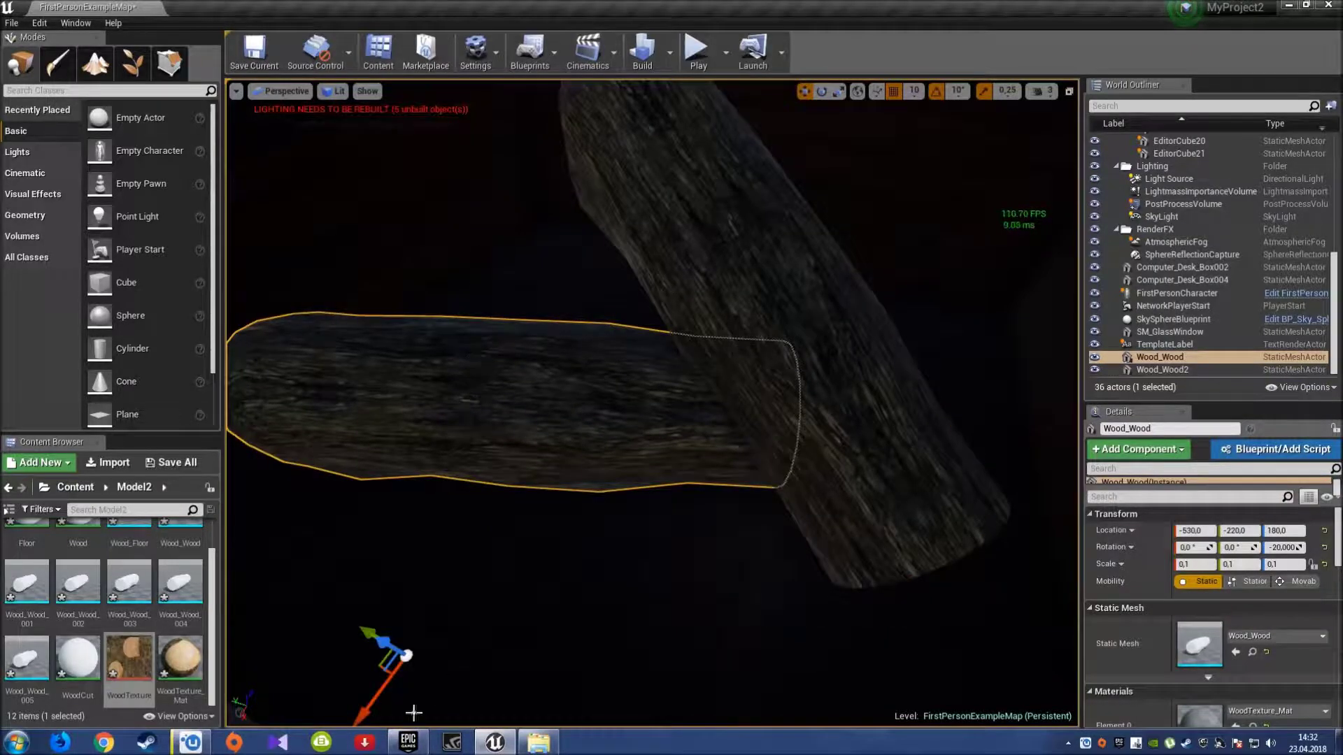
left_click_drag(386, 692, 492, 608)
left_click(873, 480)
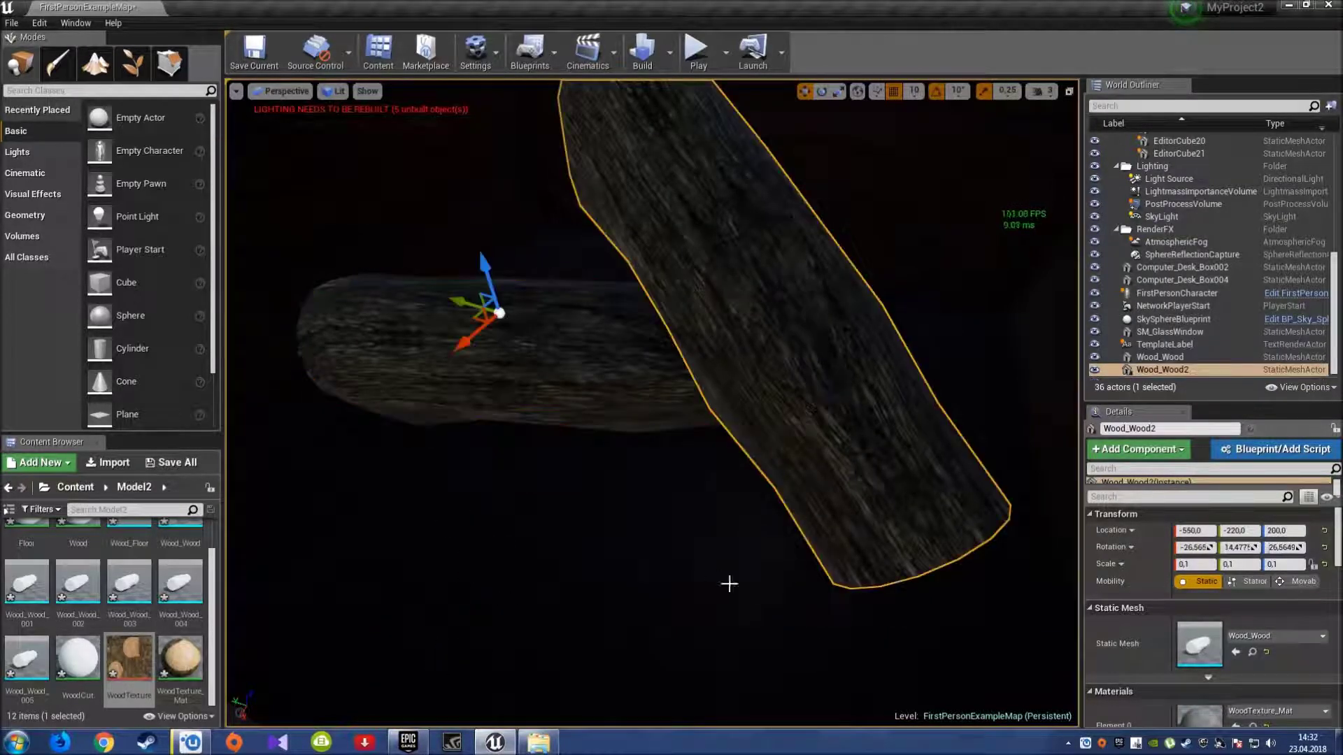
left_click(428, 368)
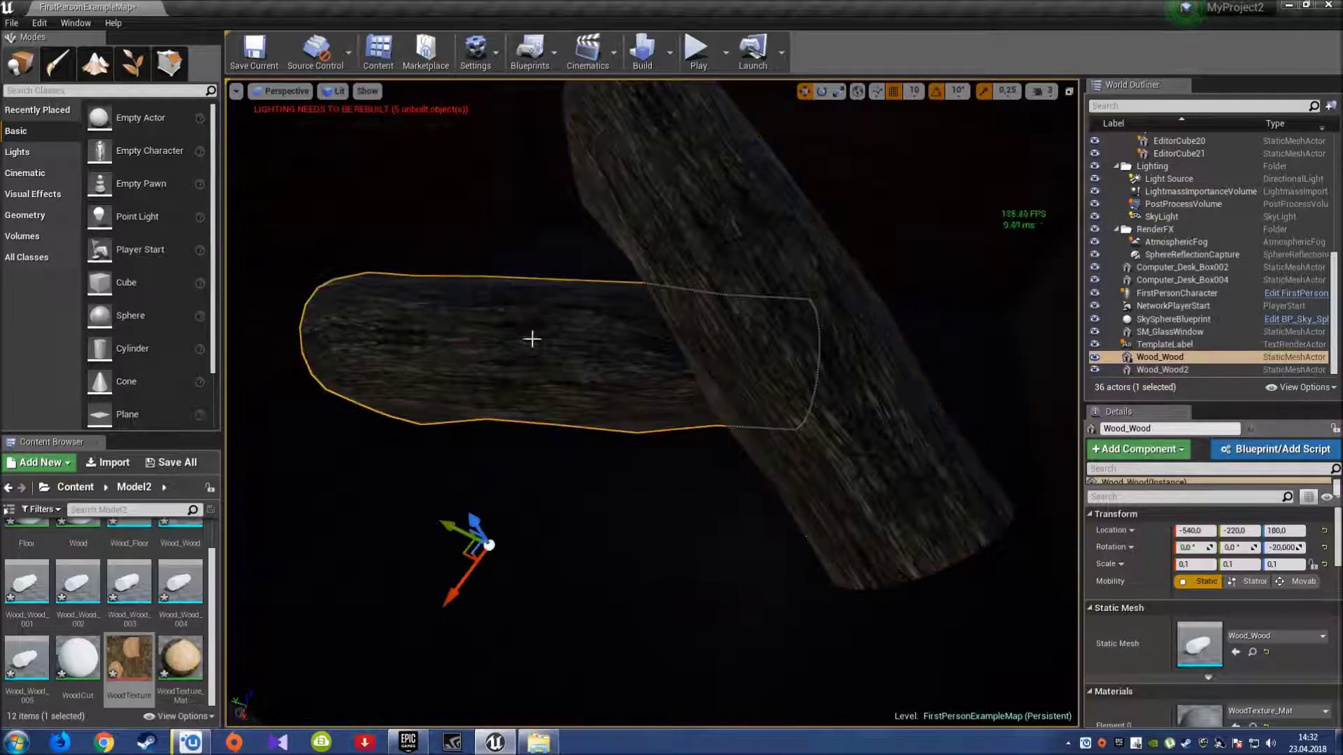
left_click(748, 313)
left_click_drag(471, 341, 409, 385)
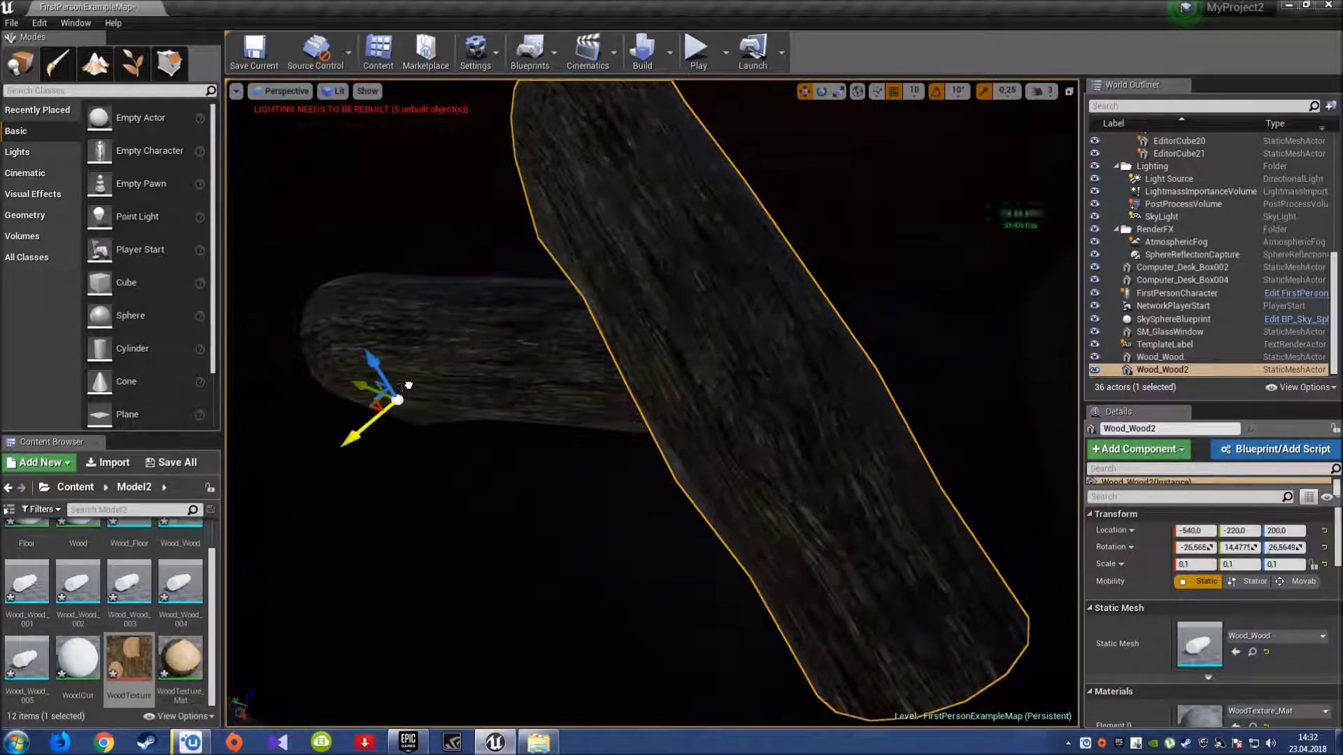
right_click_drag(622, 471, 621, 471)
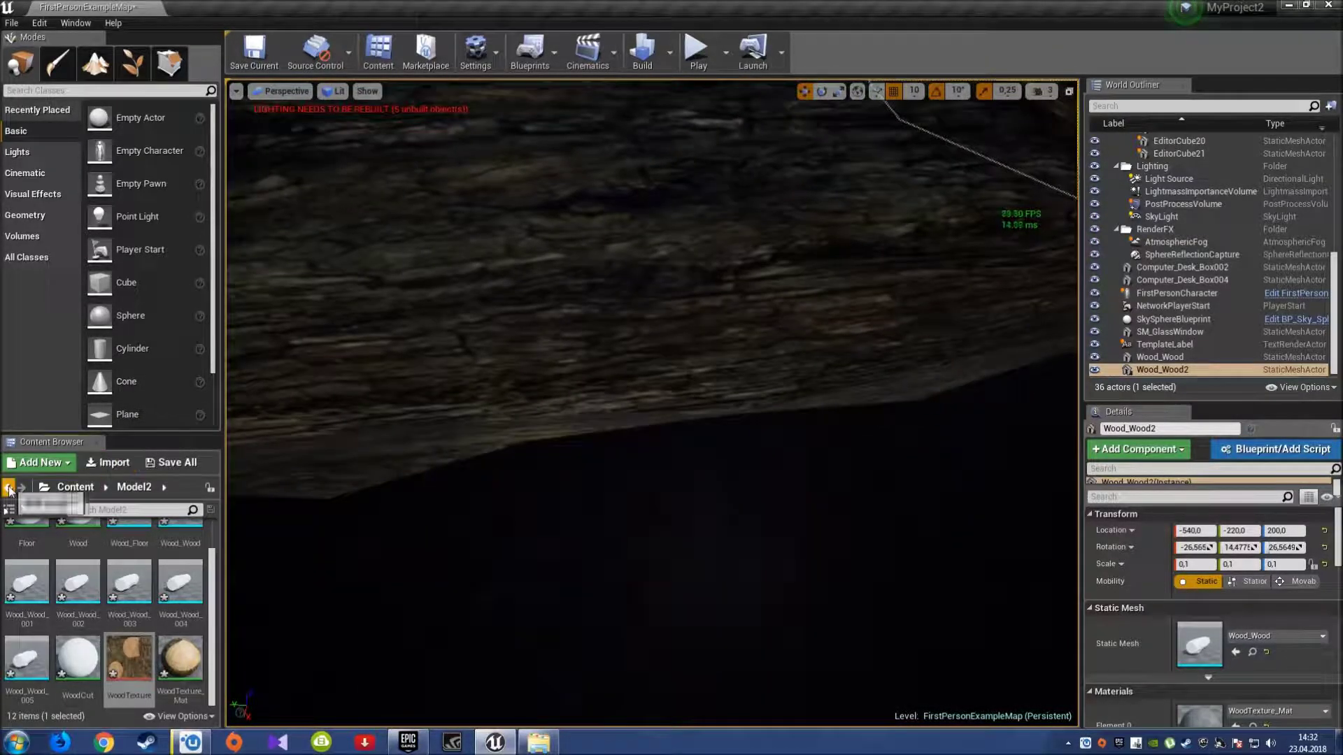
- Place the P_Fire effect from the Content Browser into the level
left_click(8, 488)
type("fire")
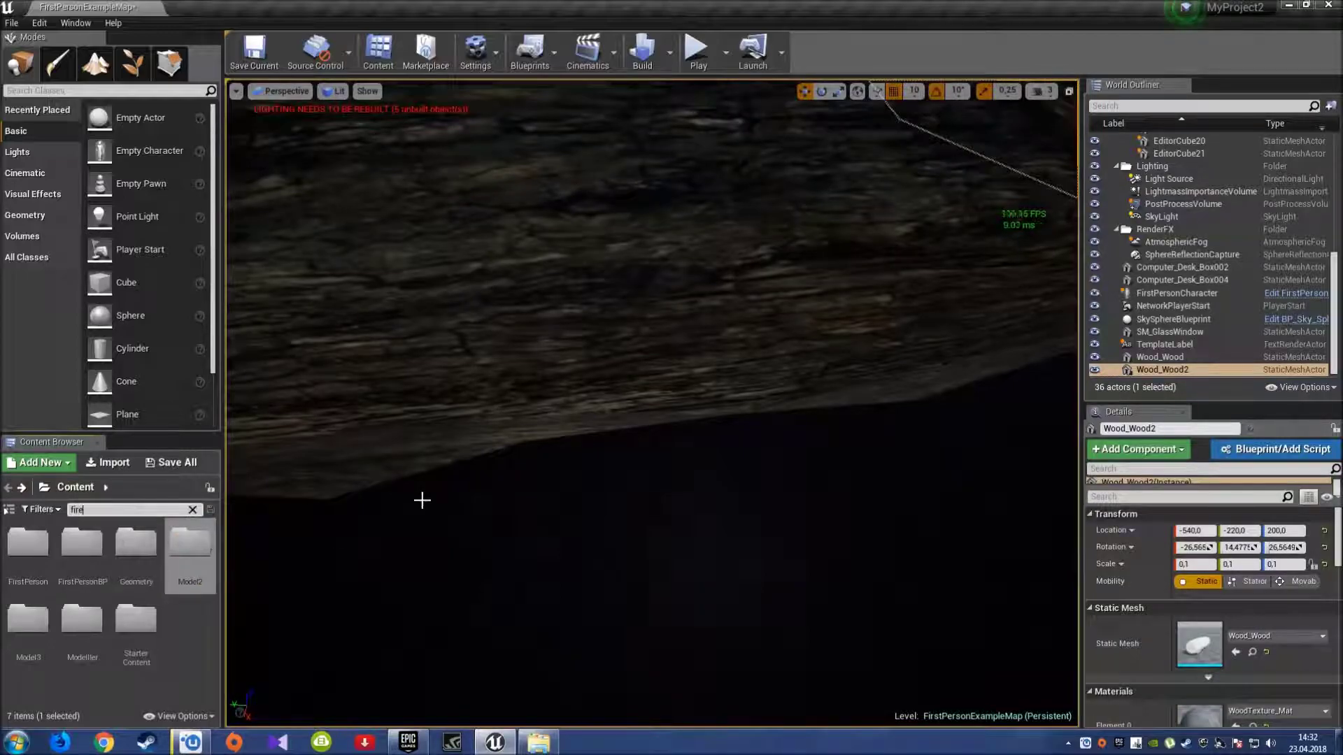
left_click(77, 661)
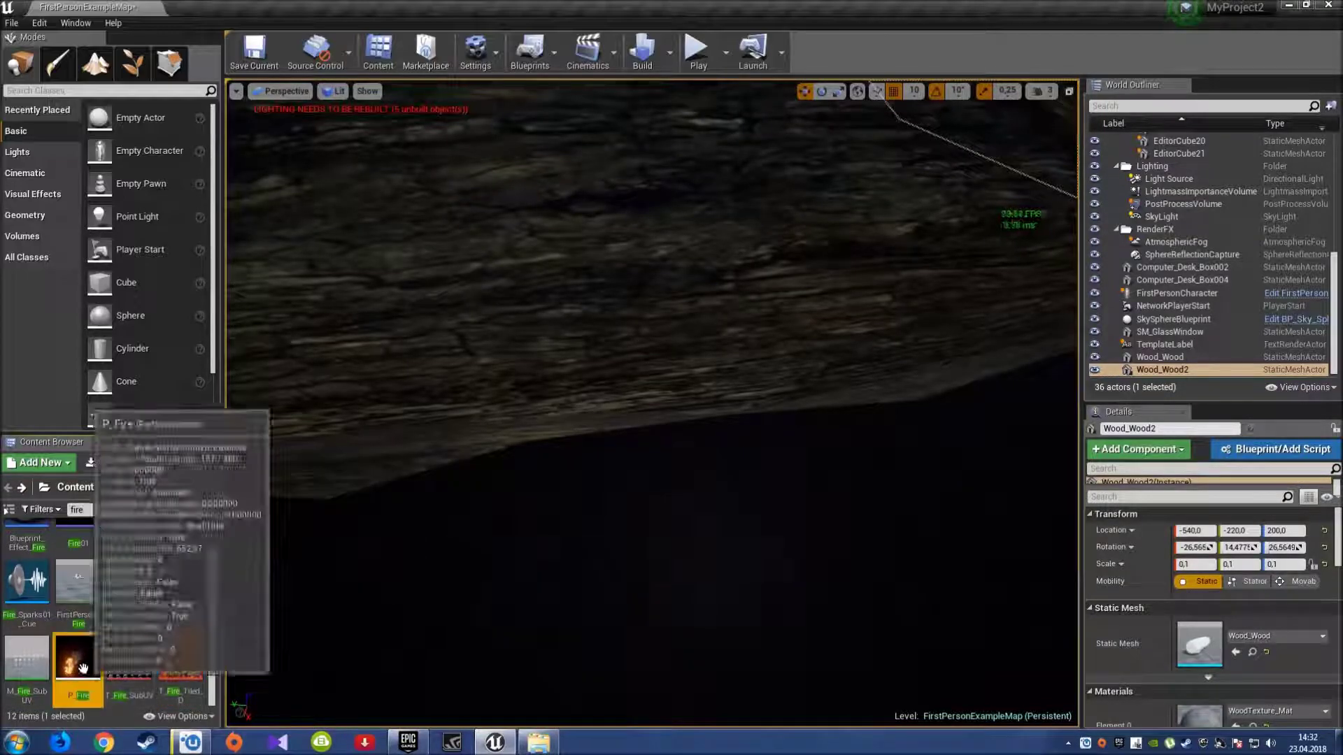
left_click_drag(83, 668, 539, 468)
key("f")
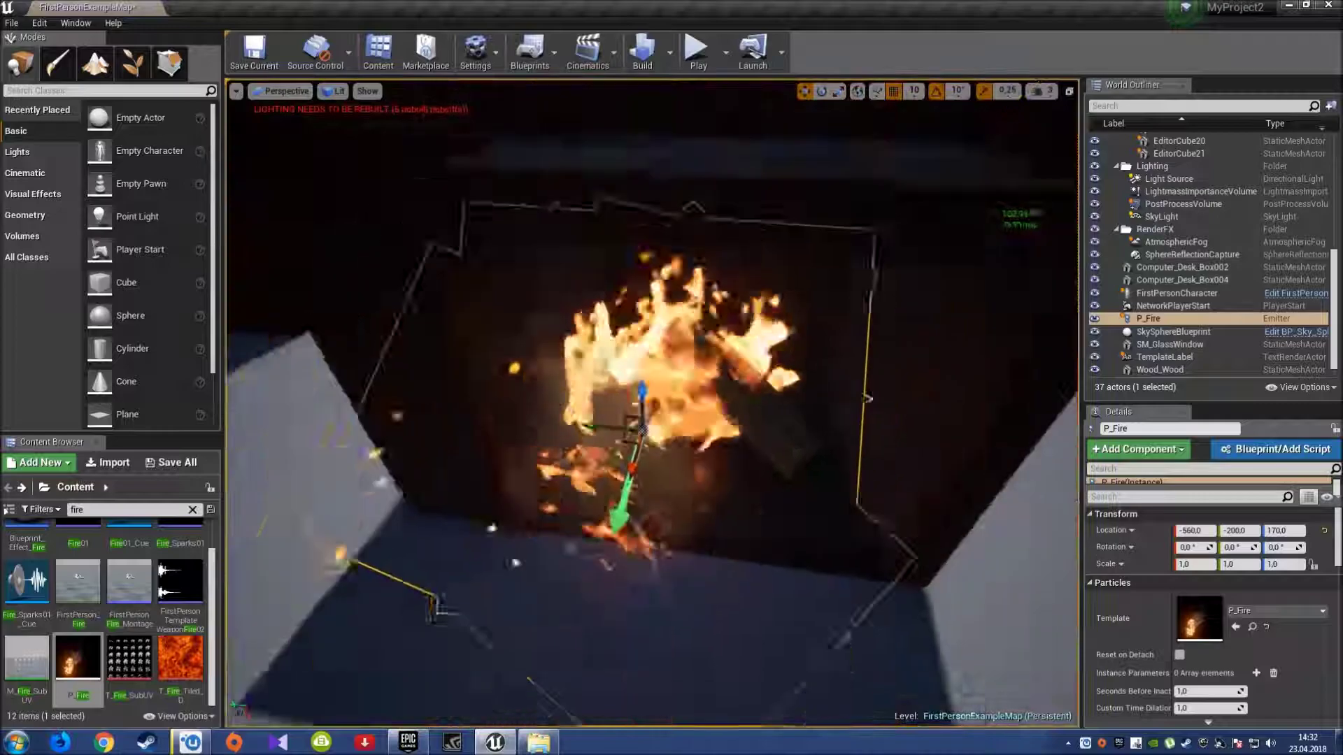
scroll(651, 406, "down", 3)
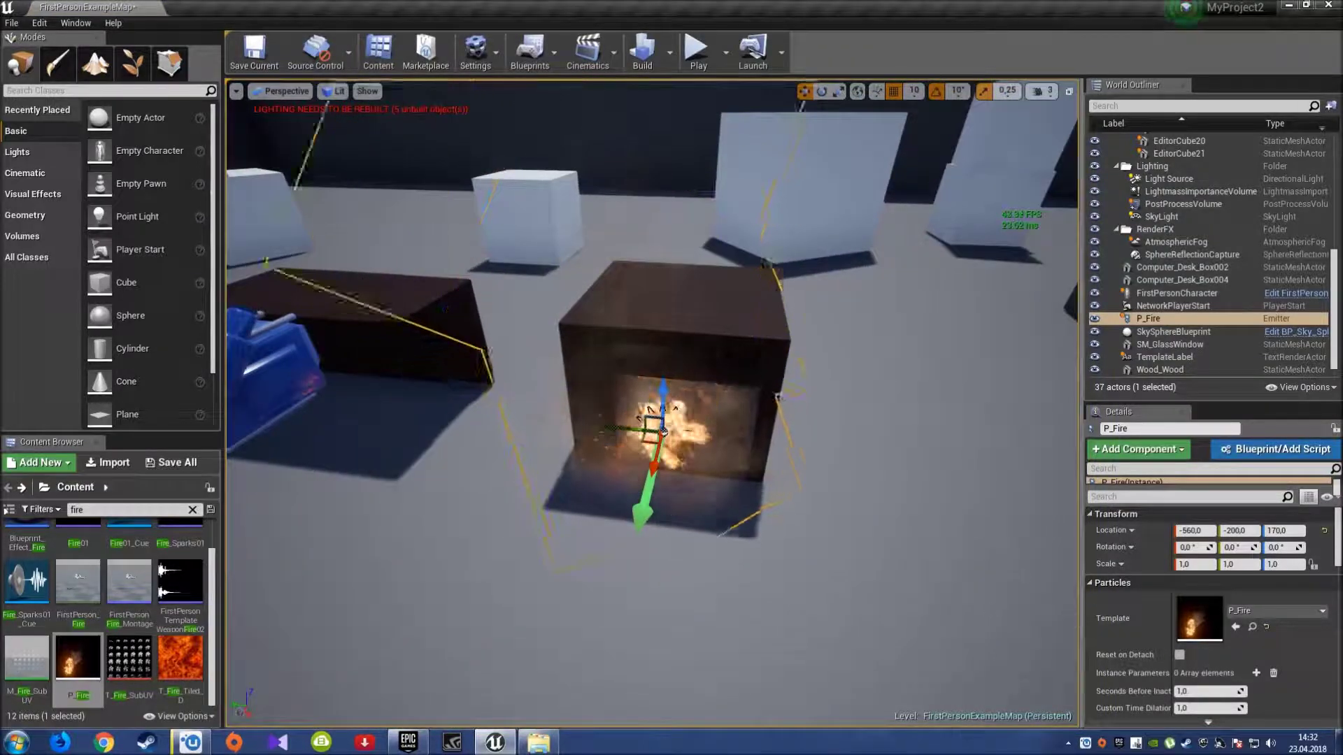
- Scale the P_Fire emitter to 0.33 on X, Y and Z
left_click(1195, 563)
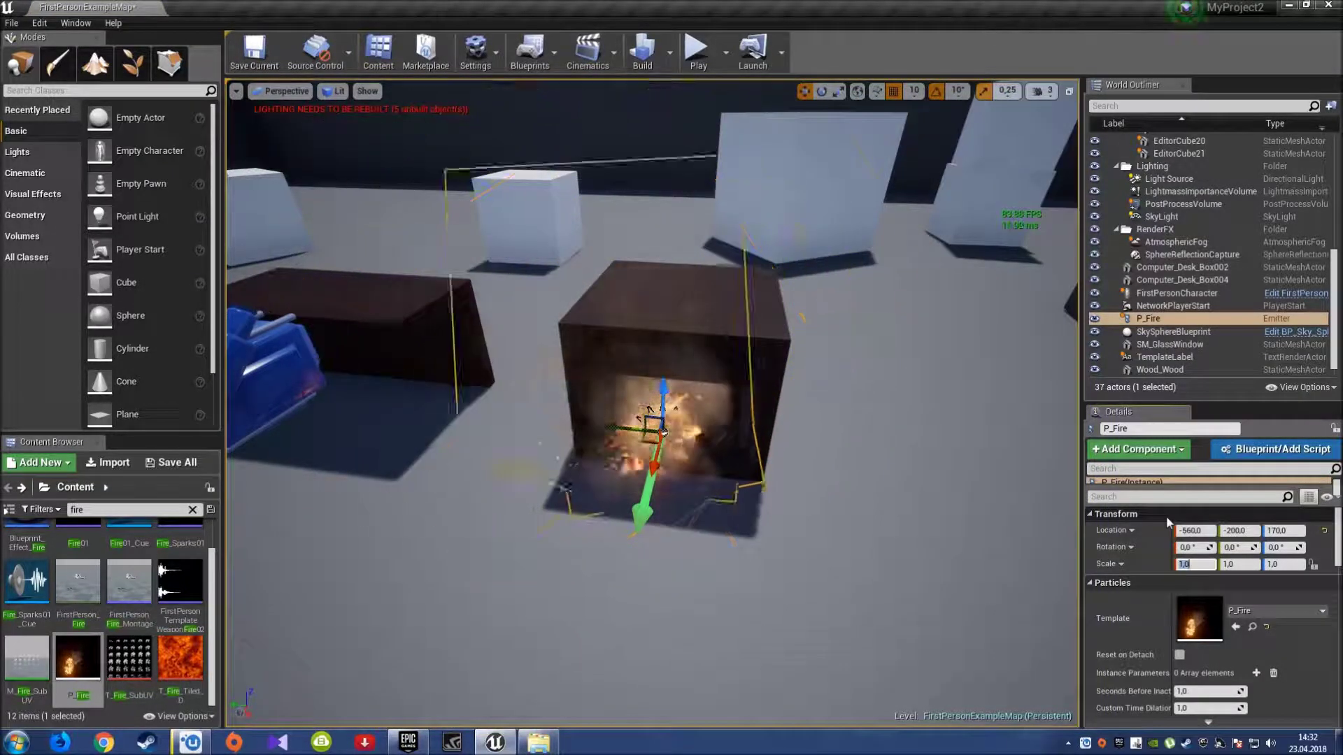
type("0.3")
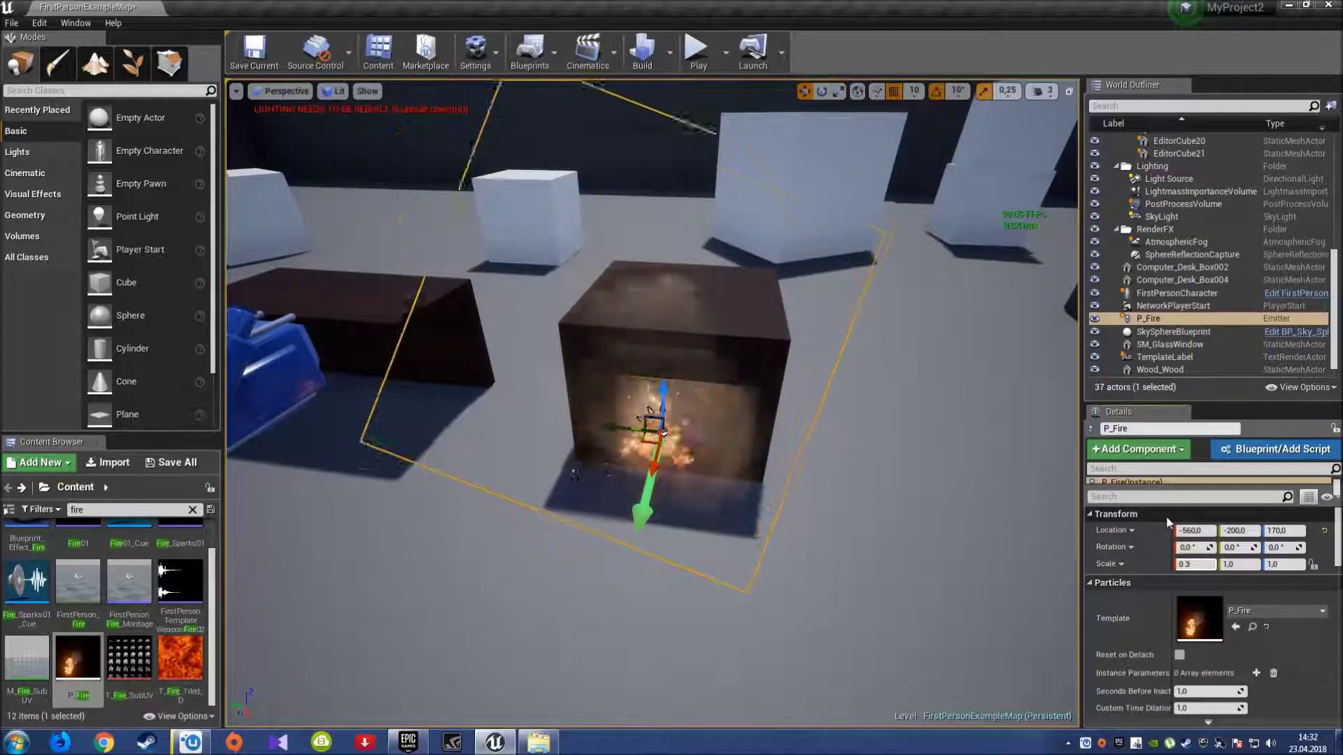
type("3")
key("Return")
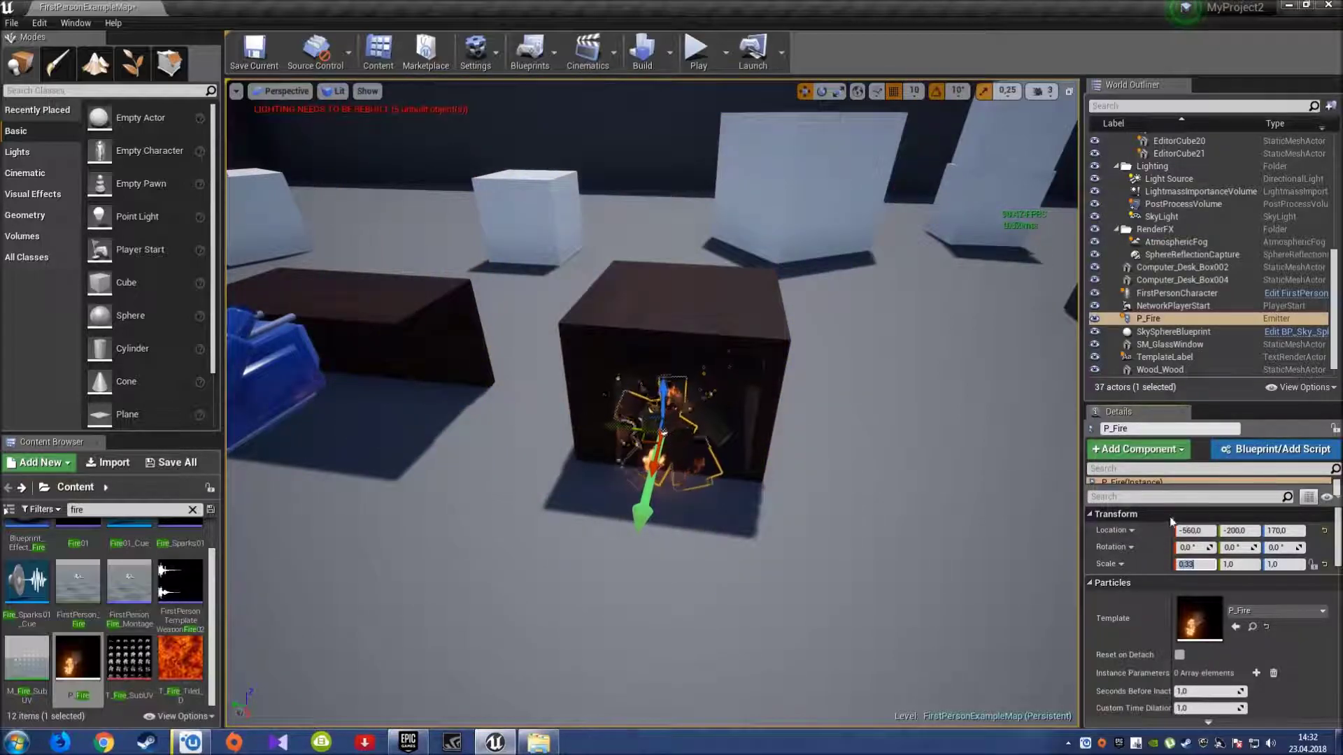
type("0,33")
left_click(1290, 564)
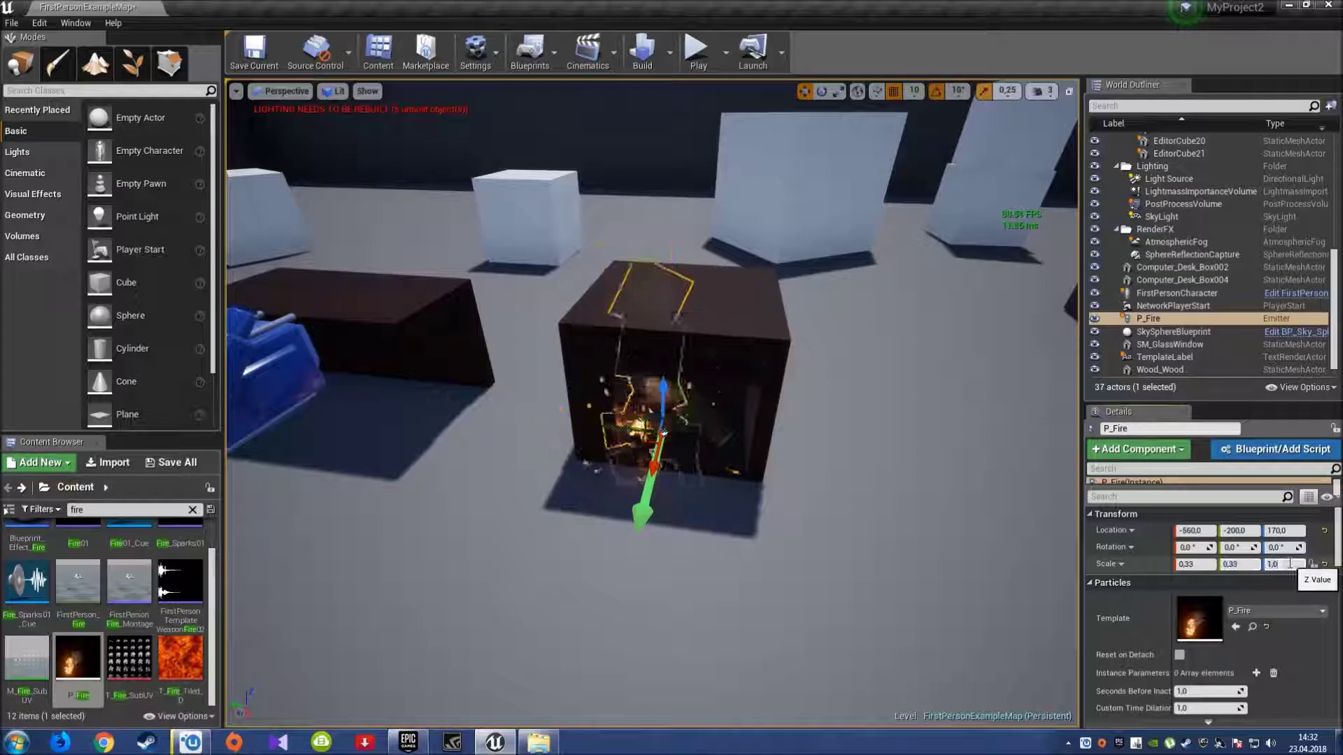
- Move the fire into the logs at -570, -220, 170
left_click_drag(395, 370, 395, 329)
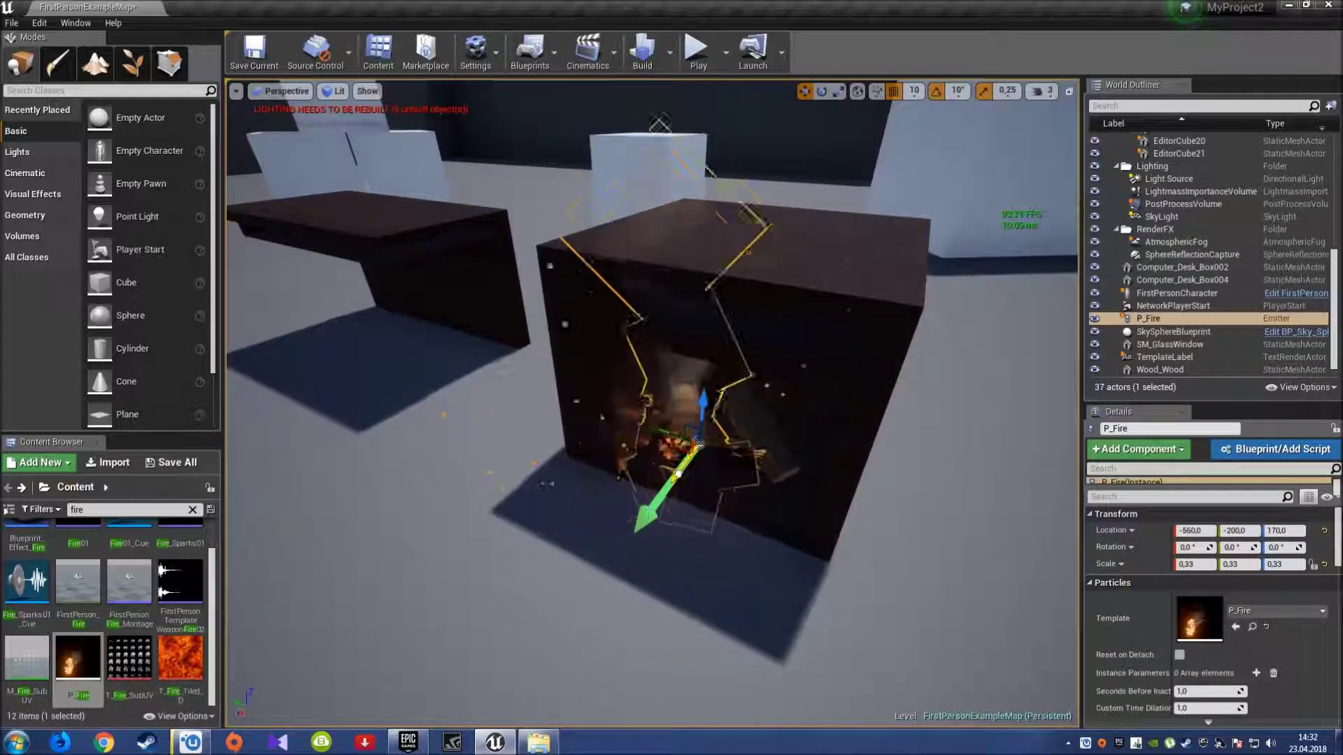
left_click_drag(698, 442, 707, 423)
scroll(706, 424, "up", 3)
scroll(707, 424, "up", 5)
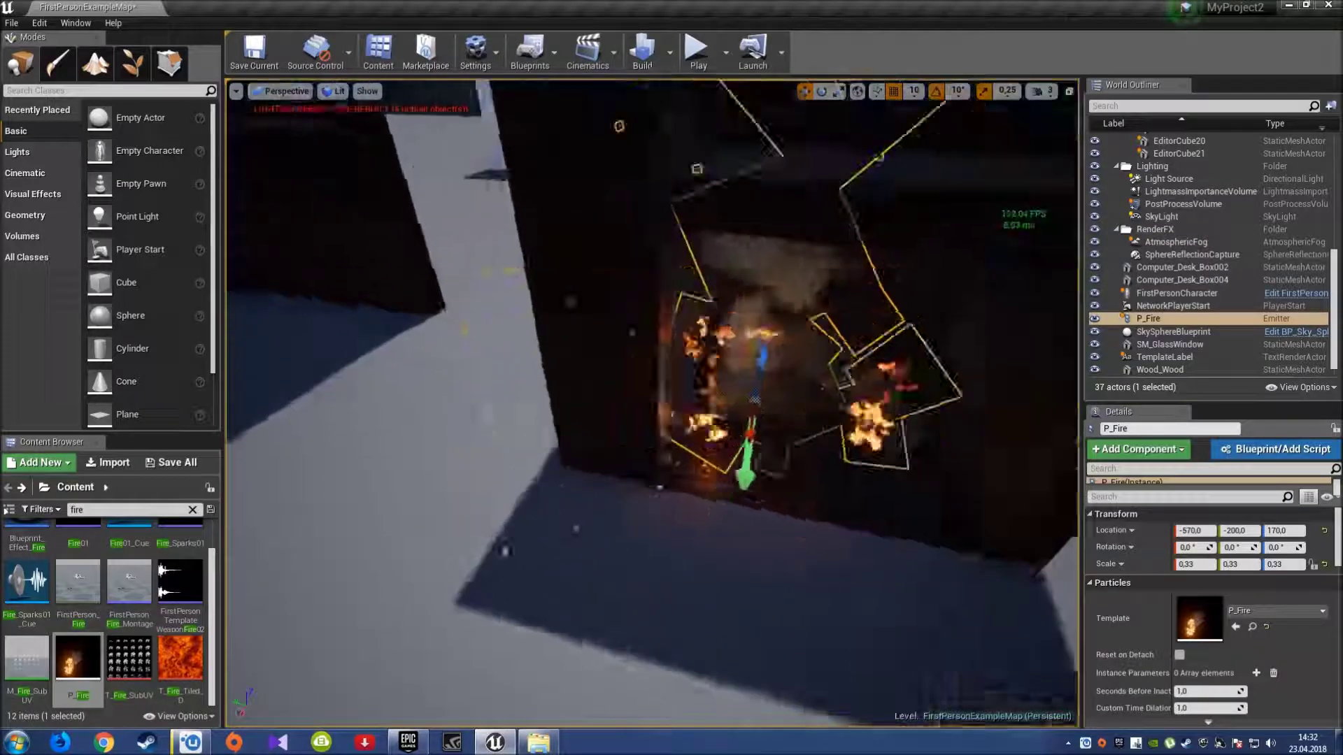
left_click_drag(677, 401, 867, 562)
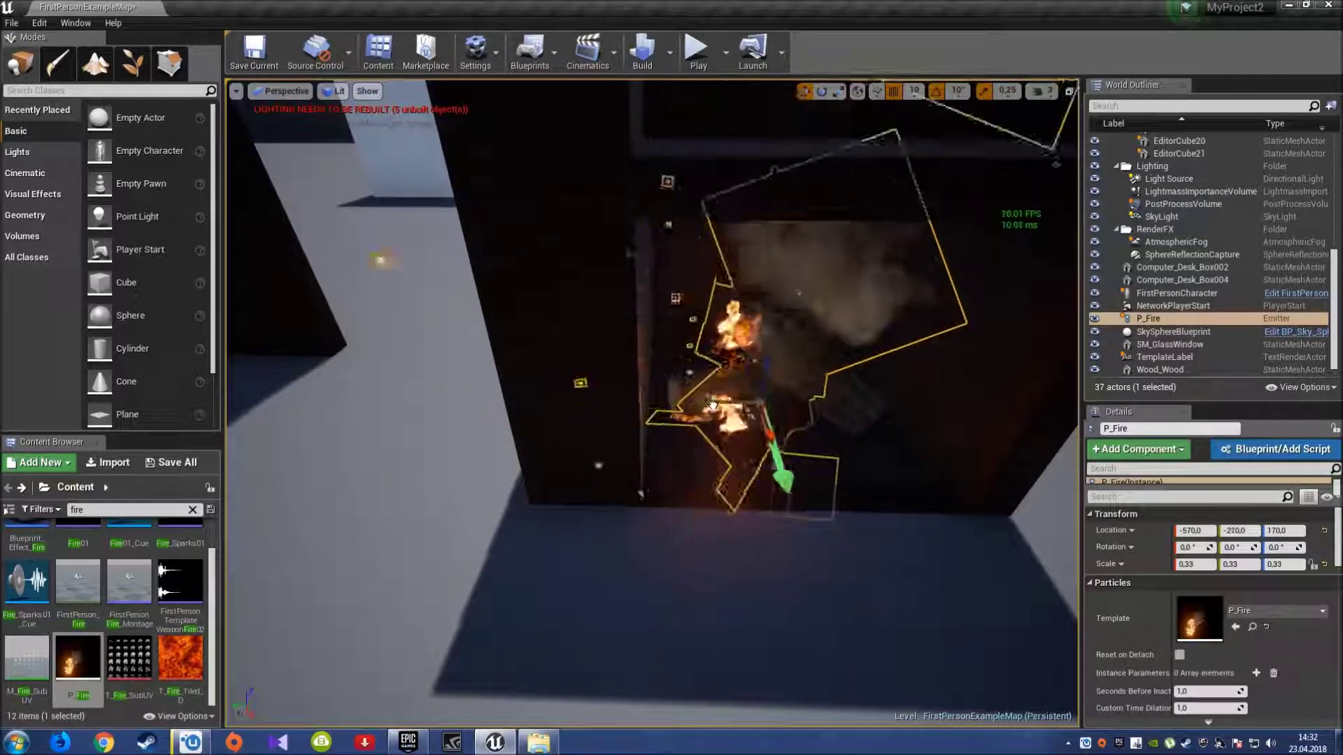
scroll(867, 563, "down", 5)
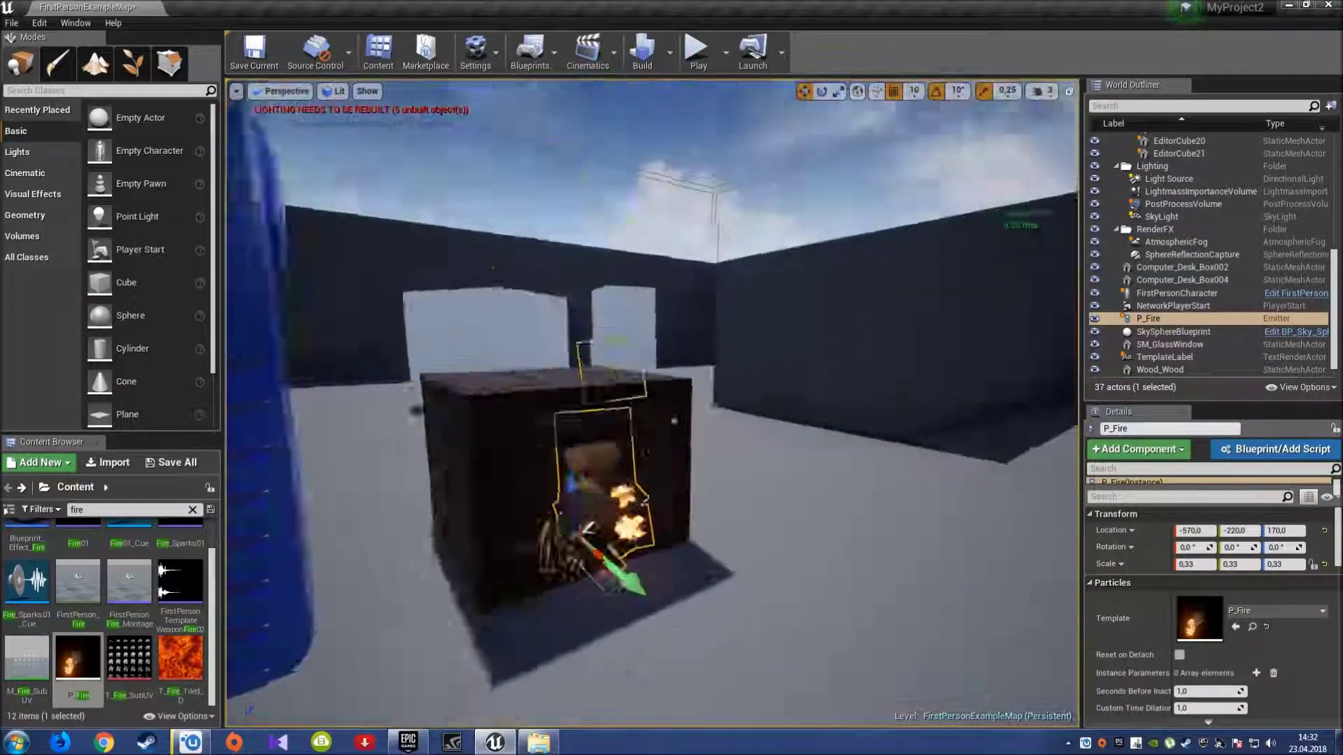
mouse_move(866, 562)
right_mouse_down()
mouse_move(867, 490)
mouse_move(866, 629)
right_mouse_up()
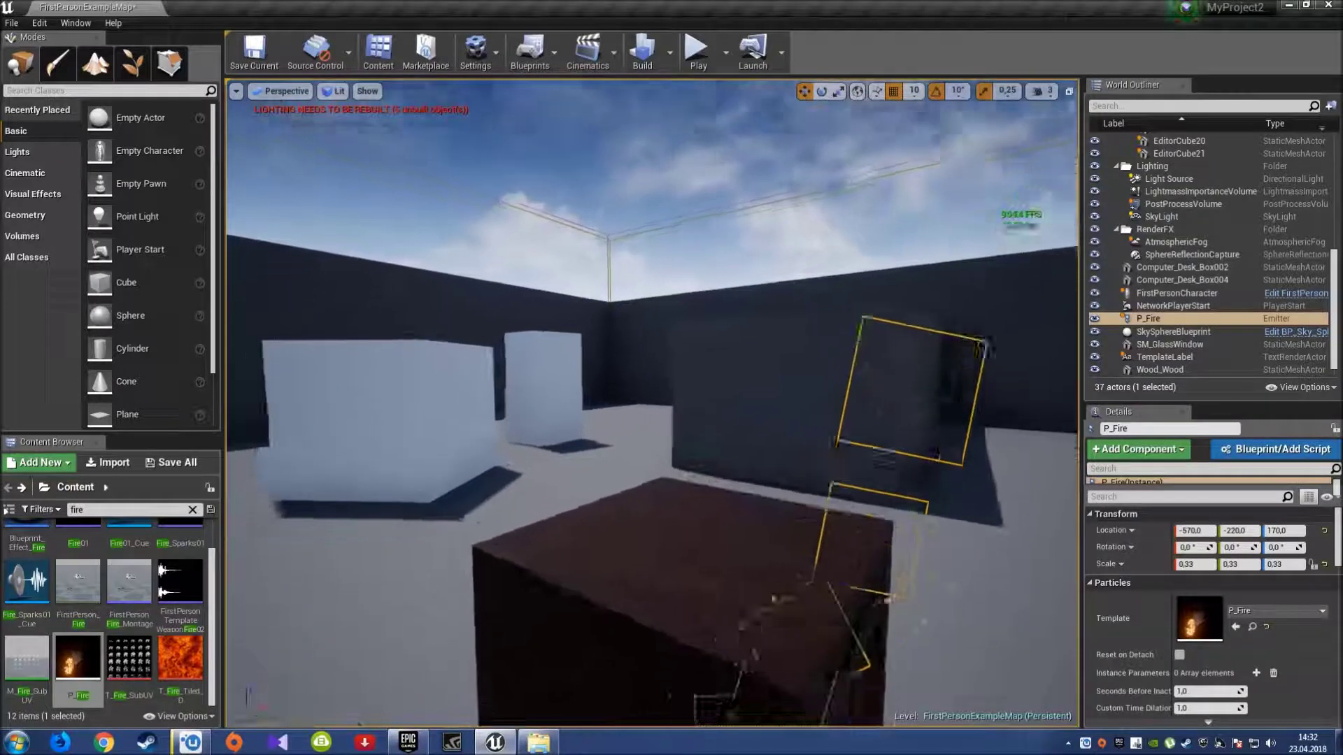
- Inspect P_Fire's smoke material element and its textures without changing anything
scroll(1255, 669, "down", 10)
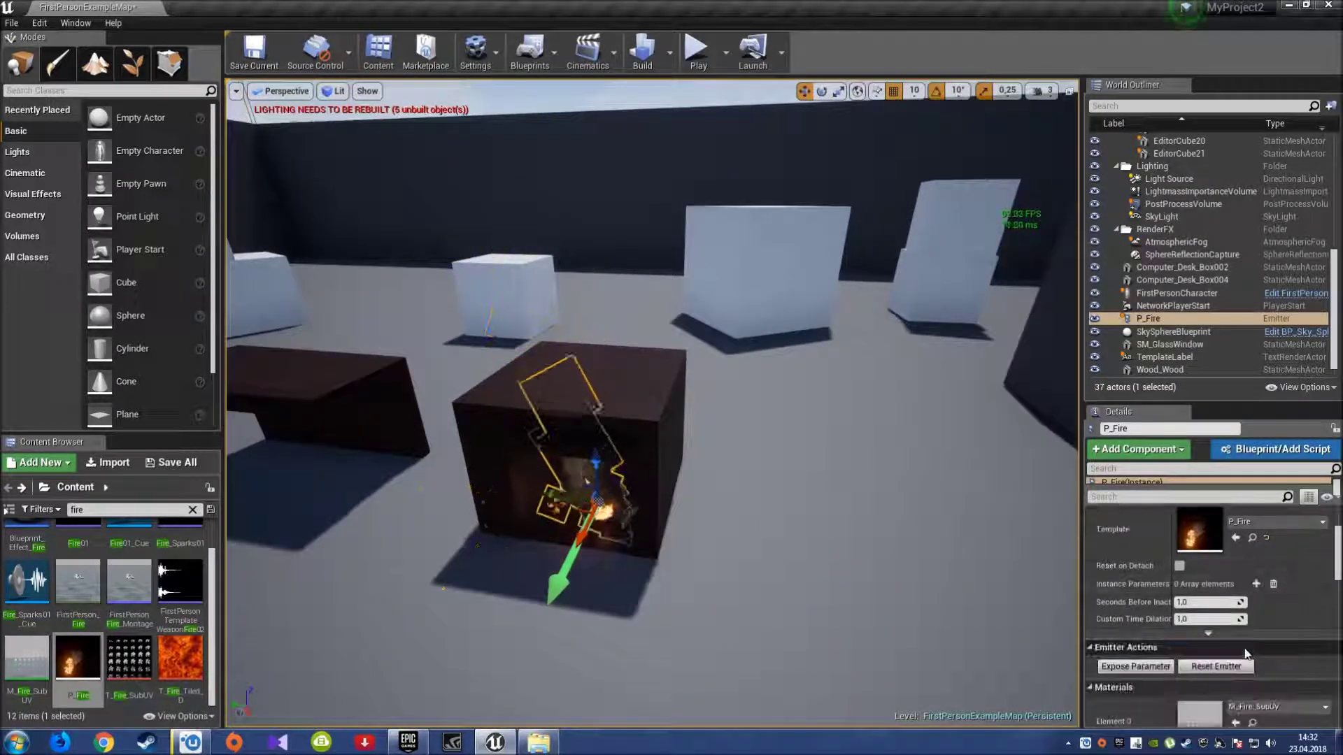
scroll(1285, 638, "down", 3)
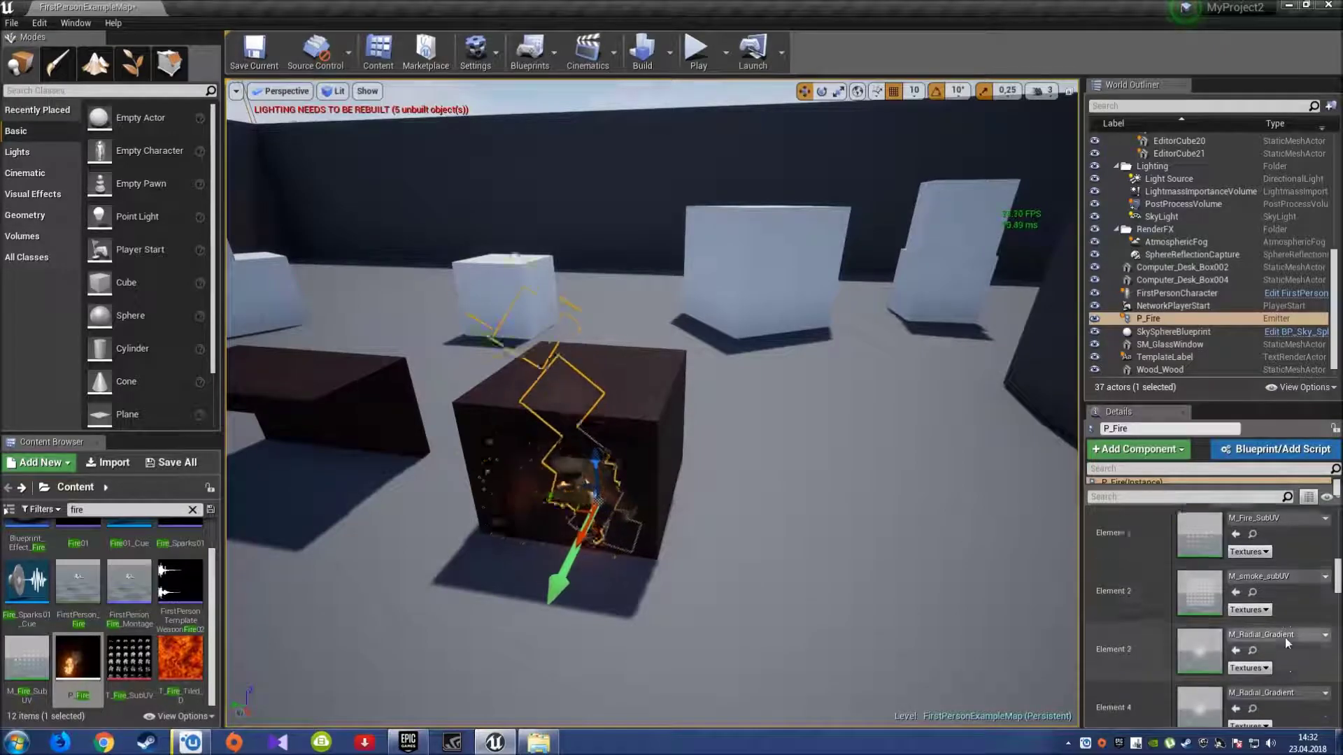
scroll(1285, 637, "down", 5)
scroll(1285, 636, "down", 5)
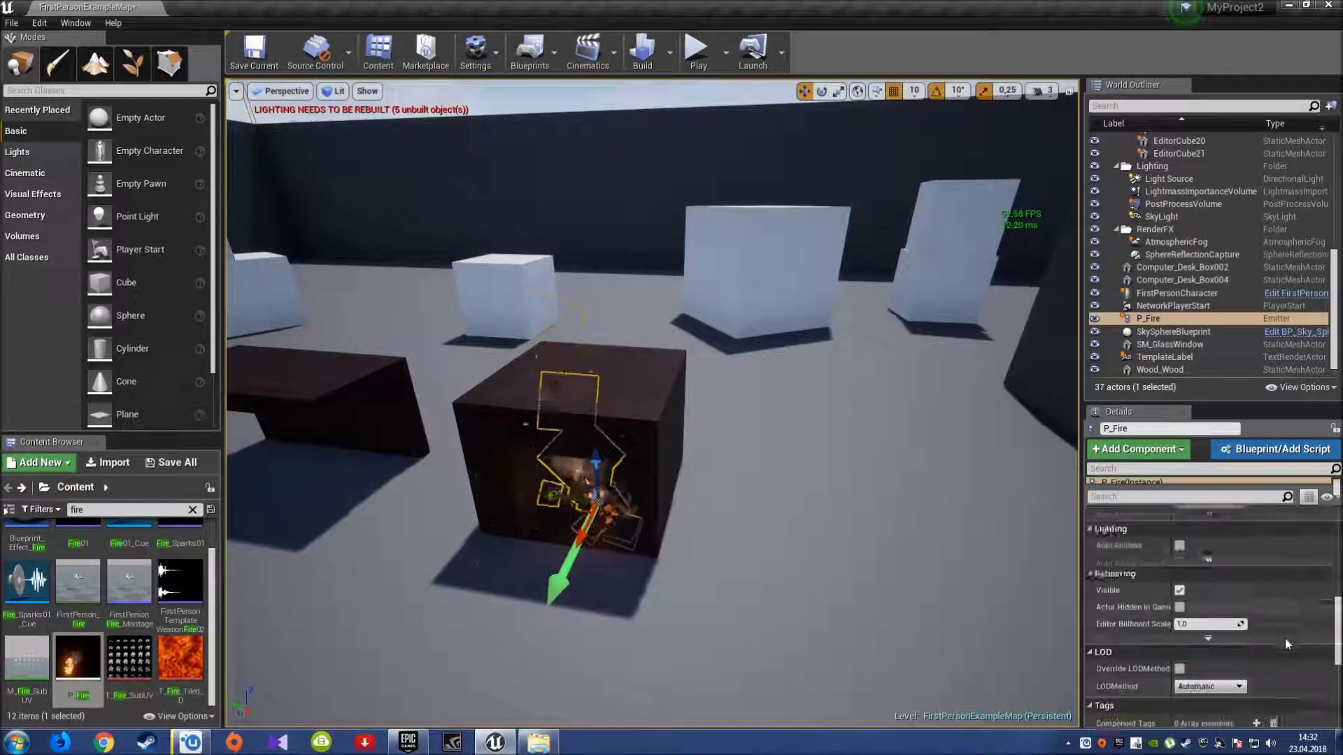
scroll(1269, 633, "down", 3)
scroll(1269, 637, "down", 3)
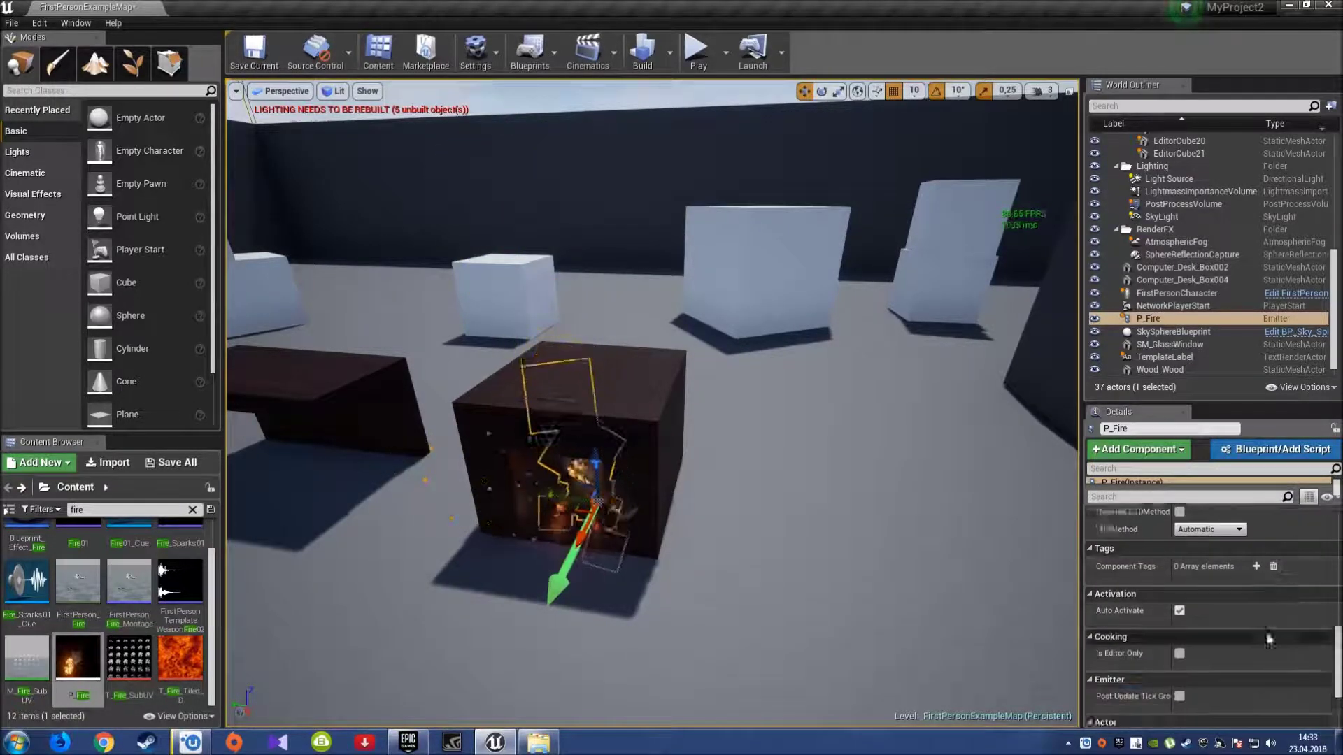
scroll(1268, 637, "down", 2)
scroll(1266, 634, "up", 3)
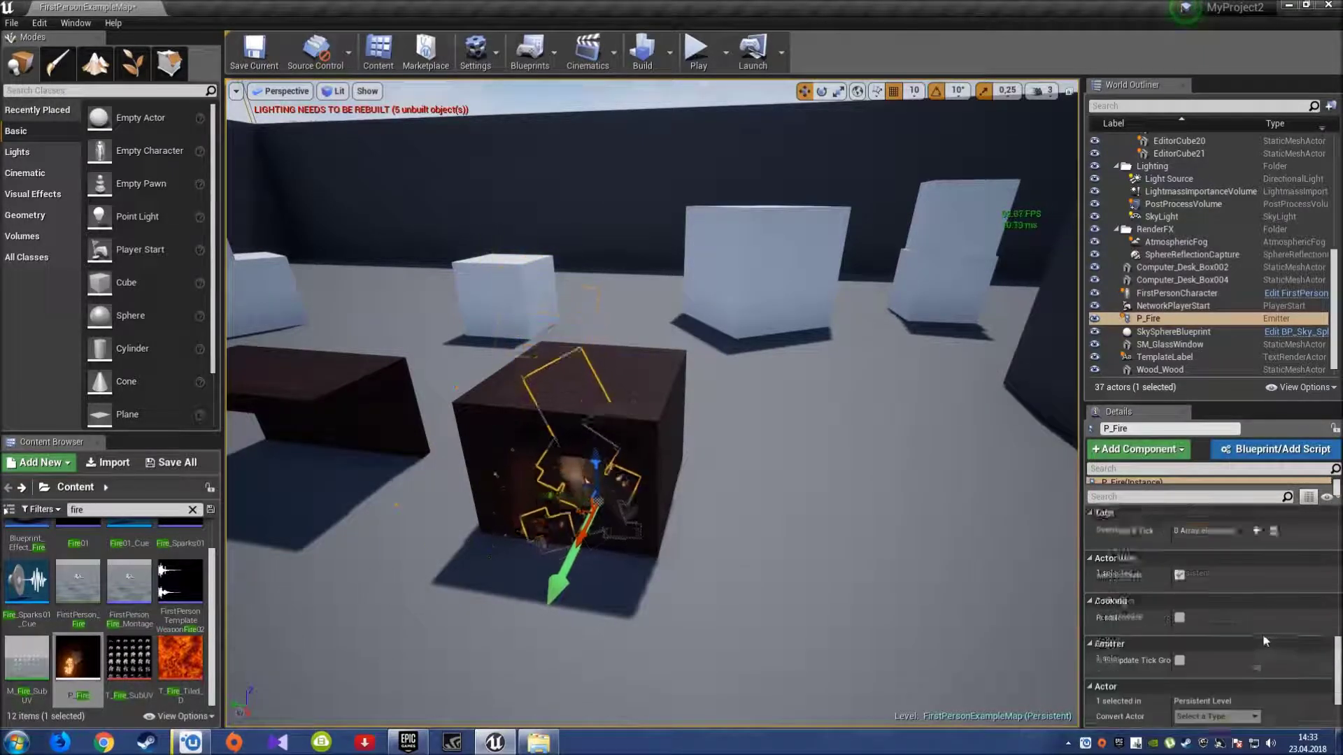
scroll(1262, 633, "up", 4)
scroll(1262, 635, "up", 3)
scroll(1263, 635, "up", 3)
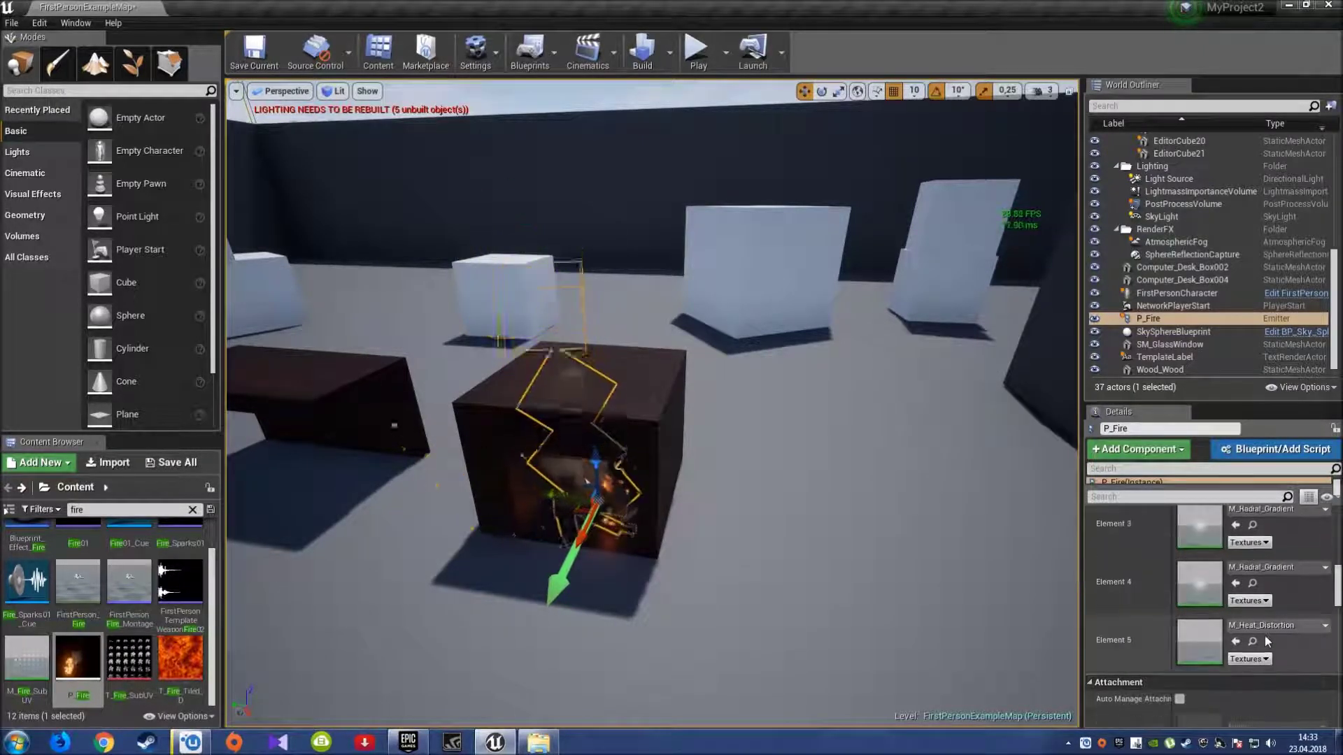
scroll(1264, 635, "up", 1)
scroll(1265, 635, "up", 1)
scroll(1265, 631, "up", 2)
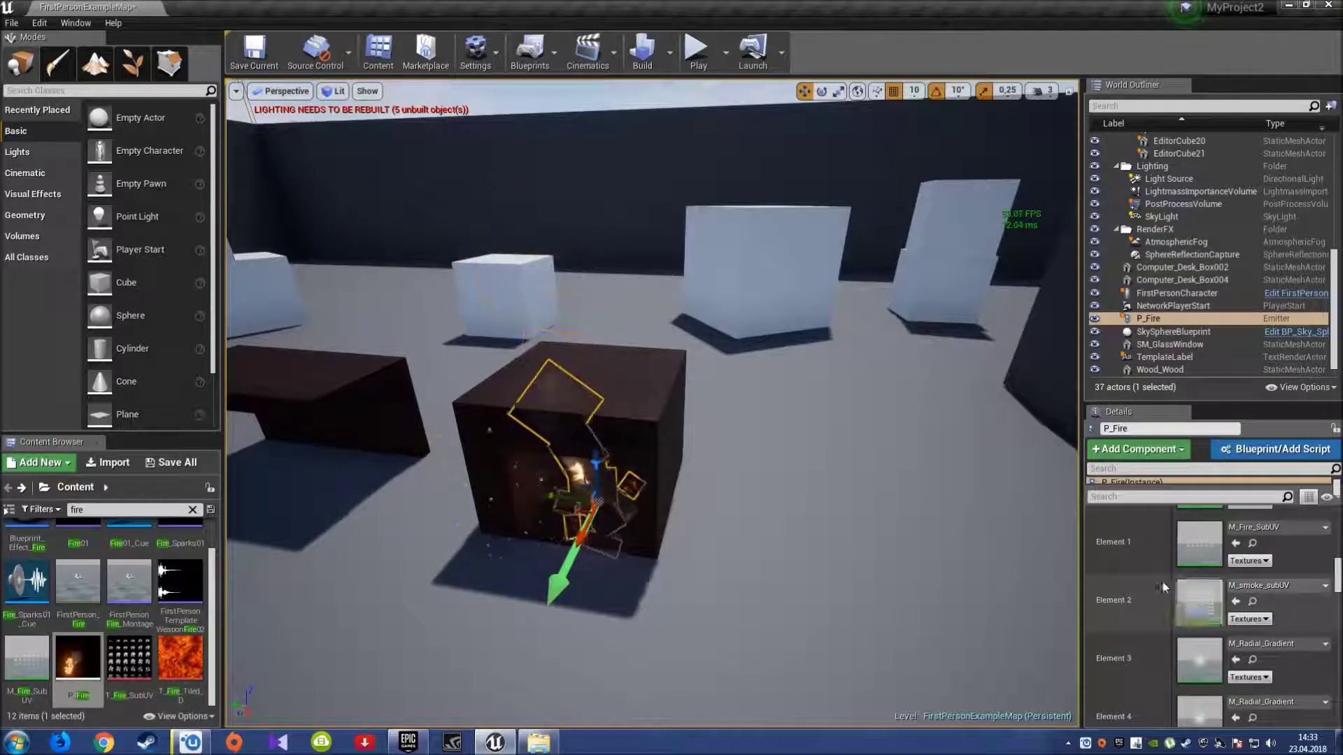
left_click(1278, 592)
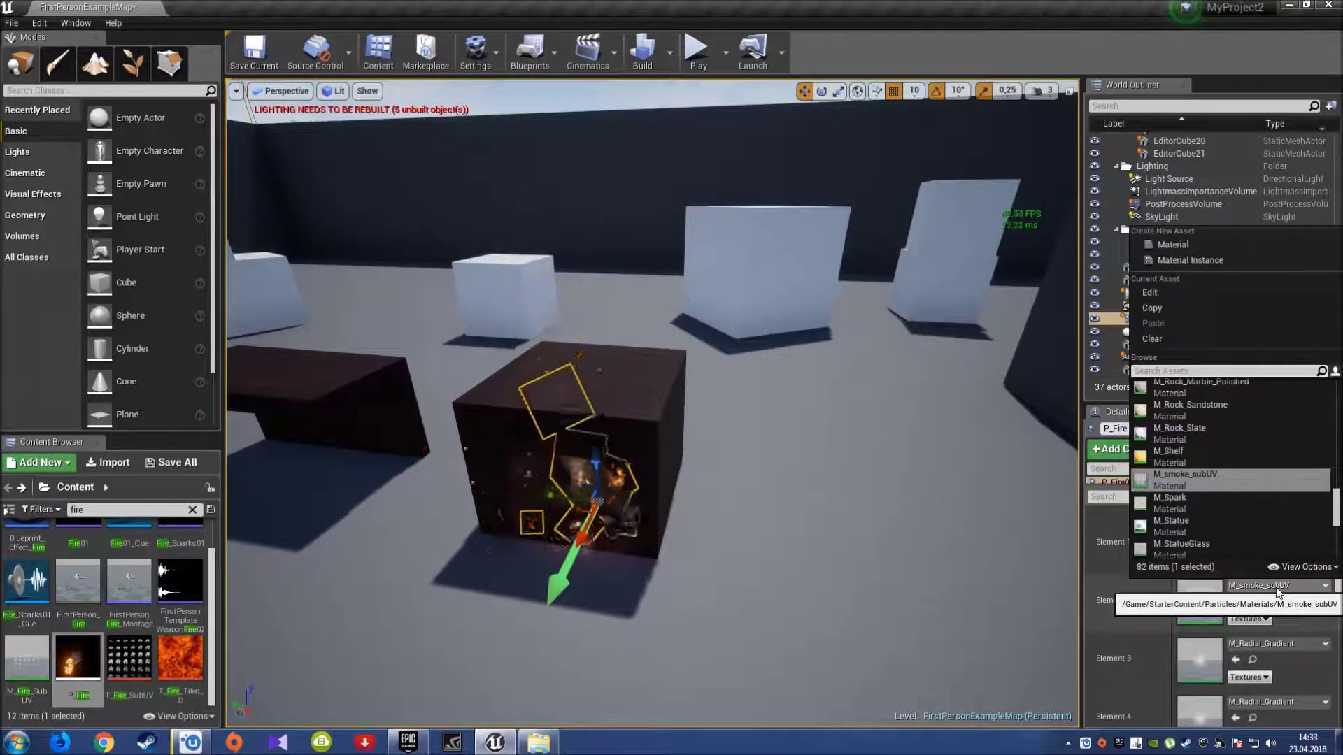
left_click(1151, 598)
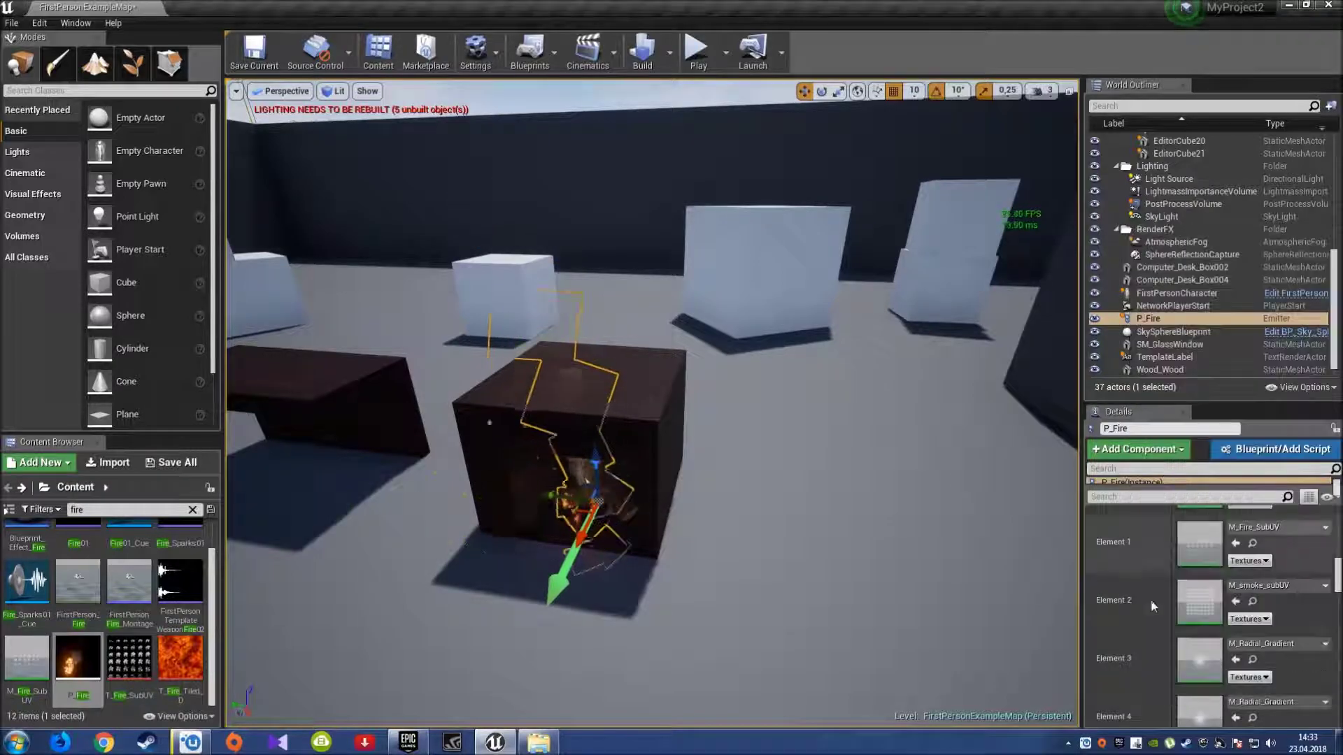
left_click(1246, 625)
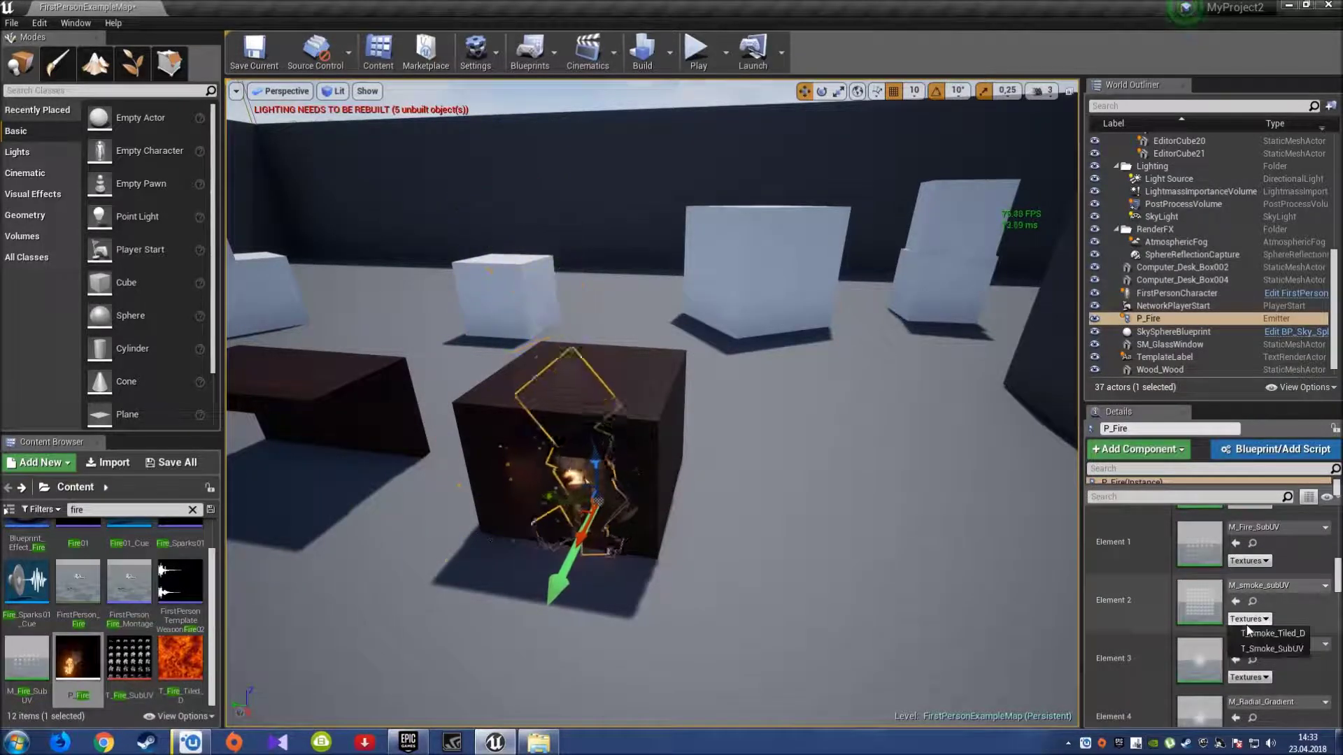
left_click(1234, 607)
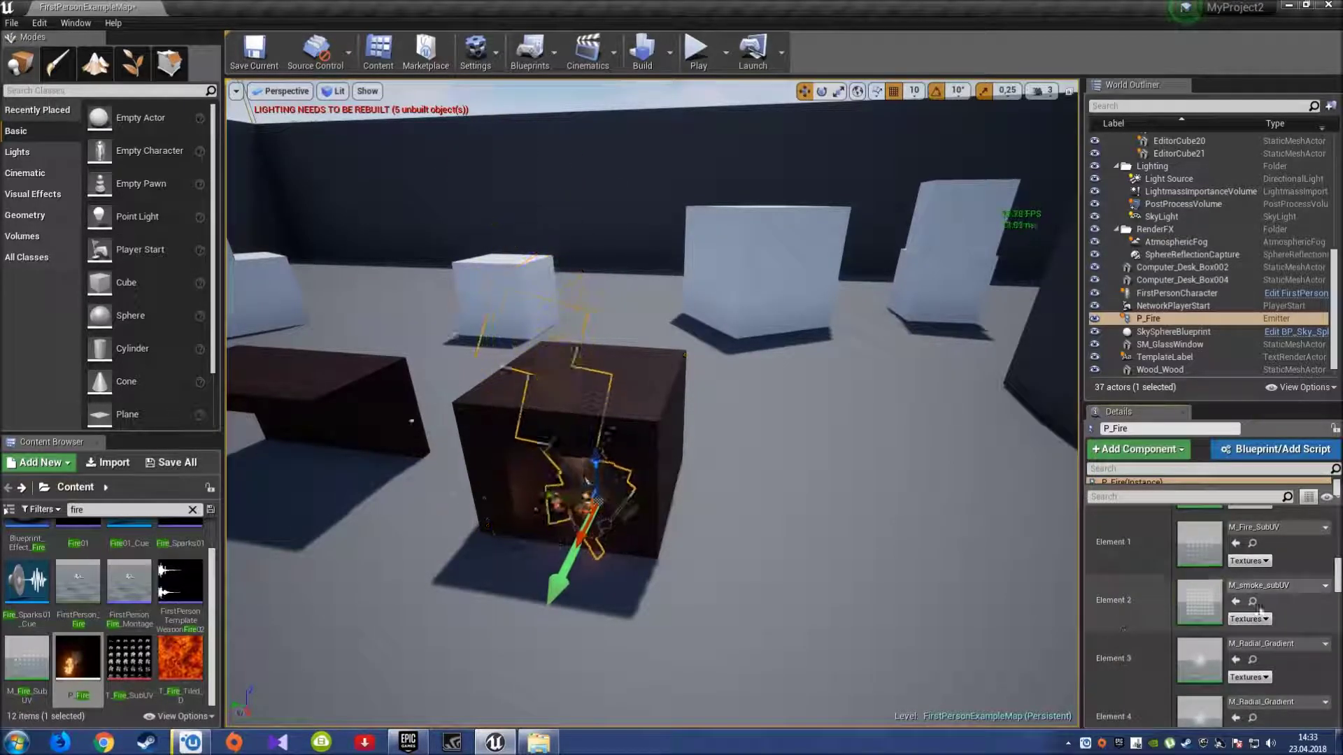
- Clear the fire search and open the Model3 folder
scroll(1259, 614, "up", 5)
scroll(1259, 614, "up", 5)
right_click_drag(839, 420, 769, 433)
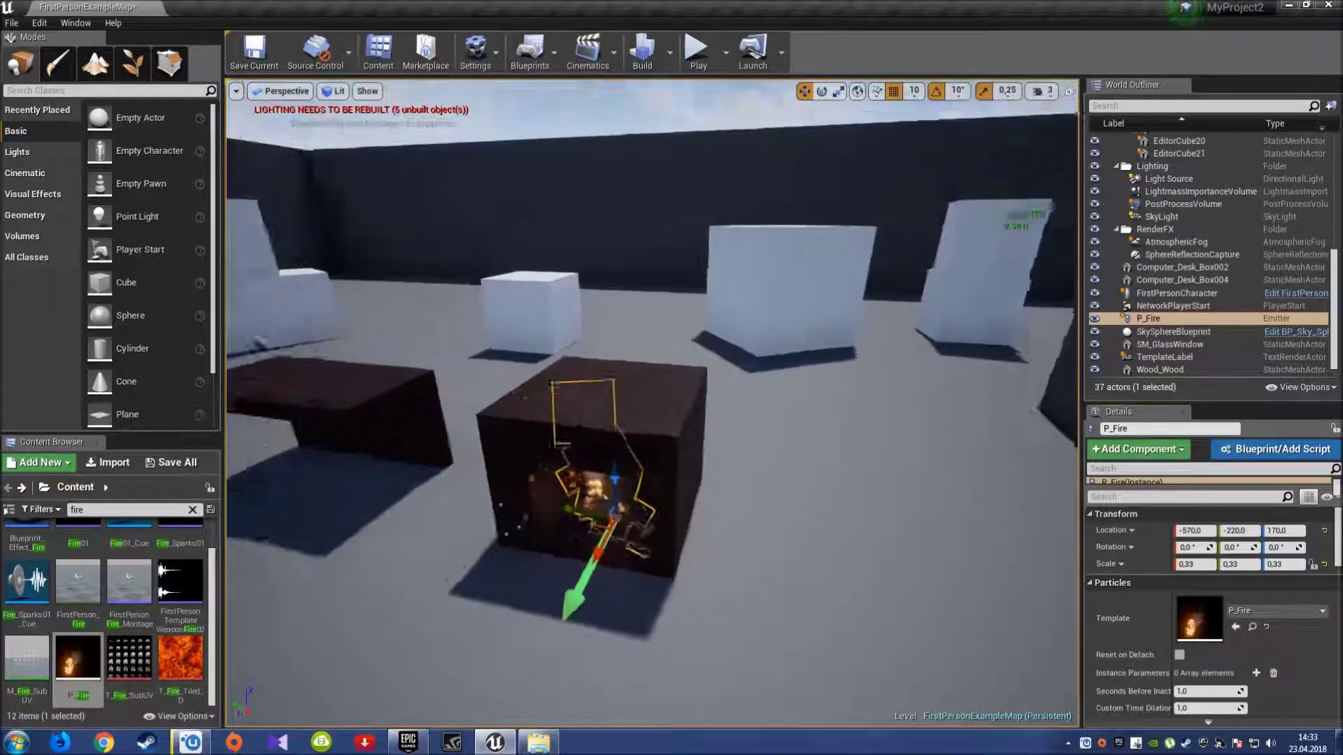
right_click_drag(650, 405, 545, 392)
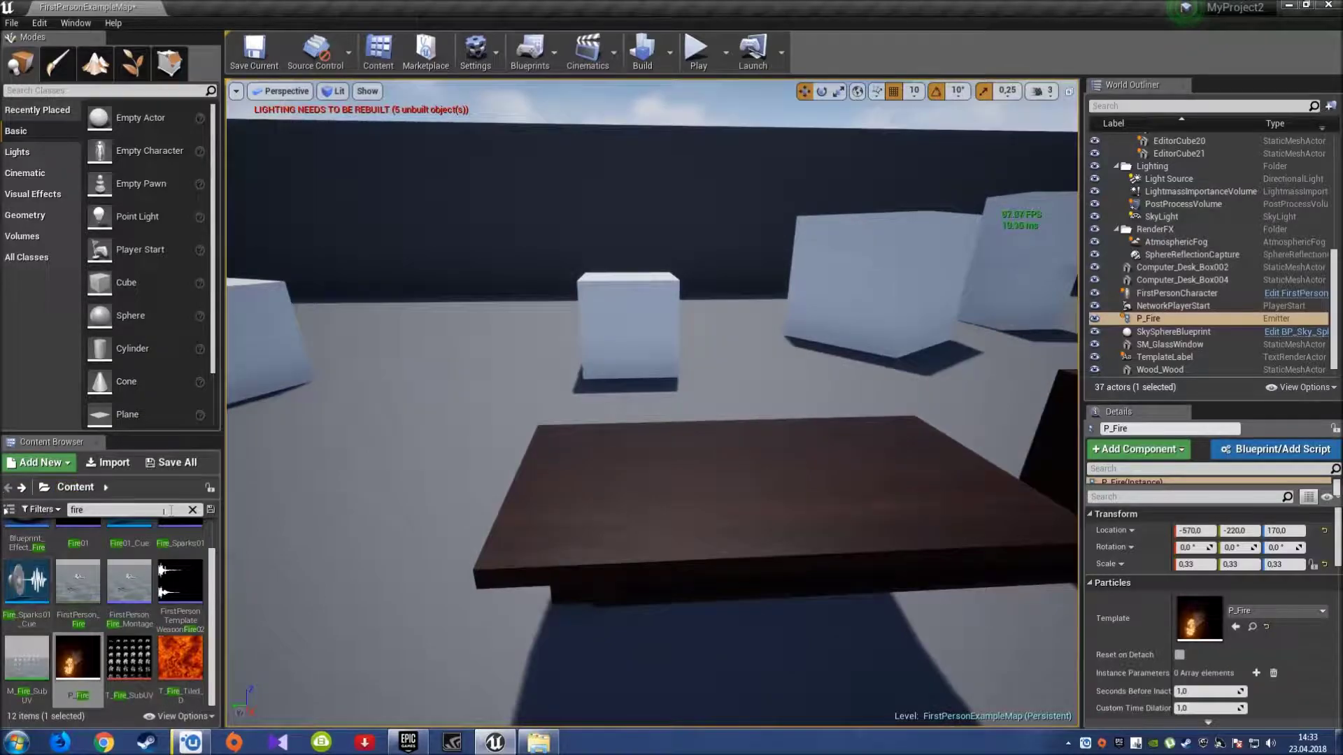
left_click(193, 510)
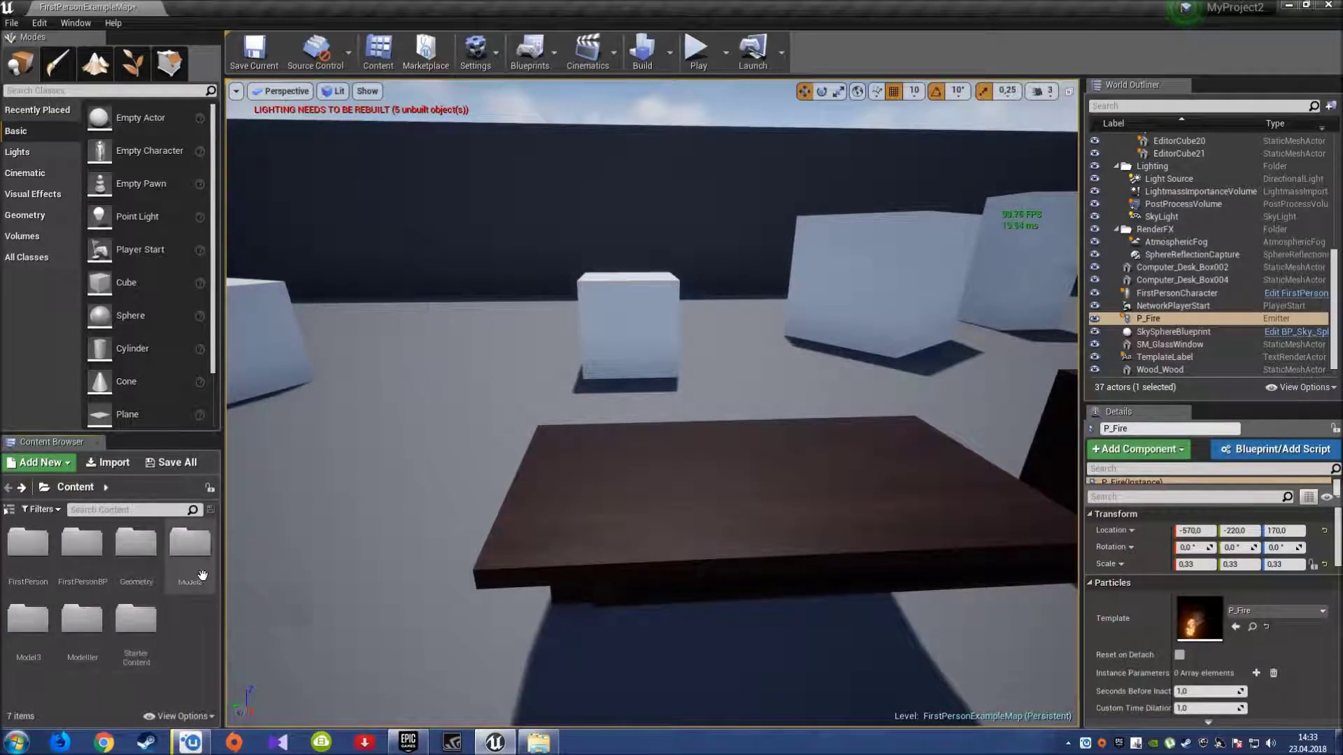
double_click(28, 619)
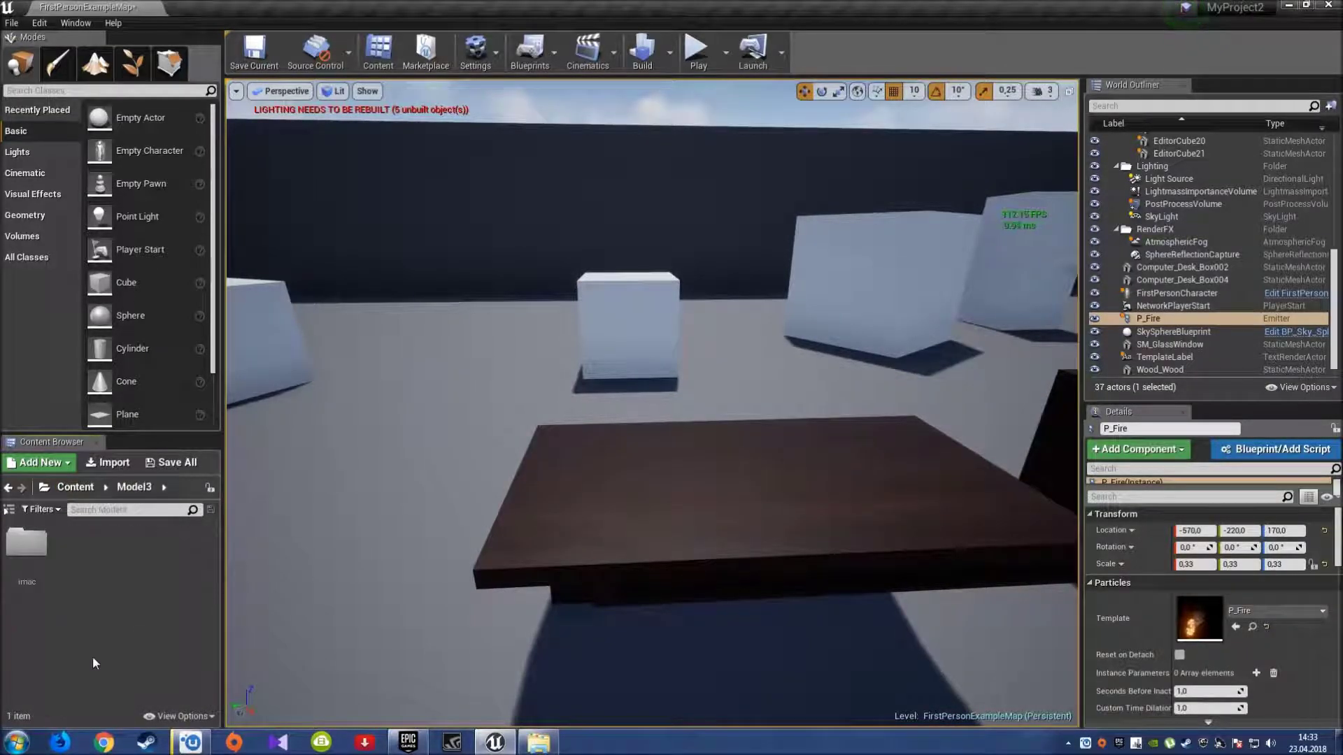
- Filter the imac folder to Static Mesh and drop the imac mesh onto the table
double_click(27, 543)
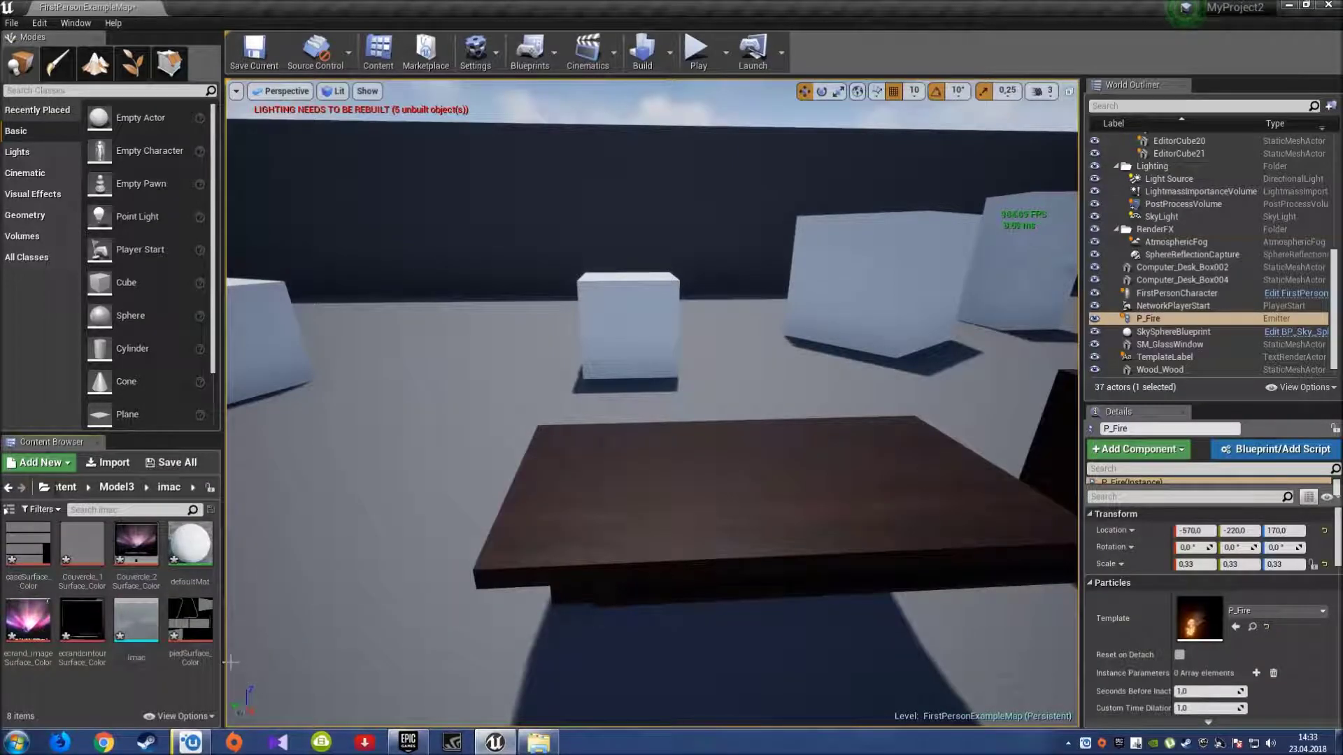
left_click(35, 509)
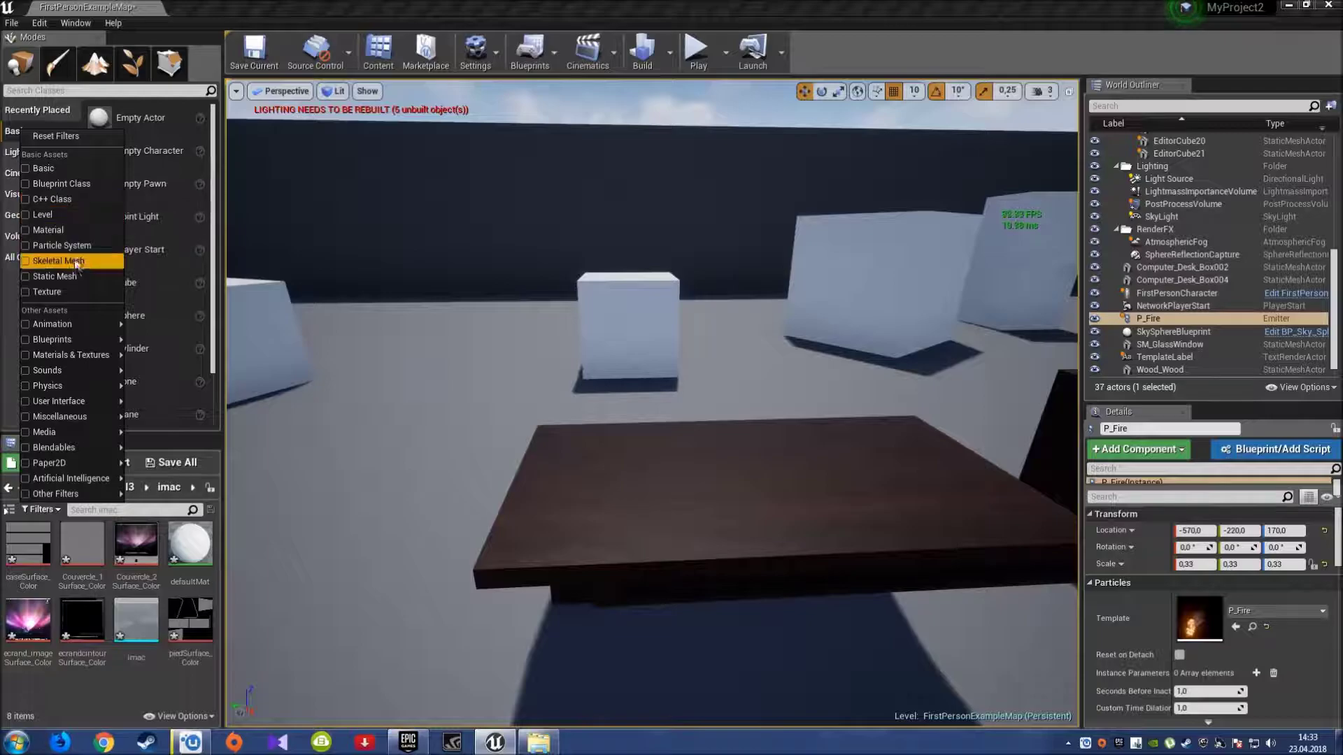
left_click(75, 276)
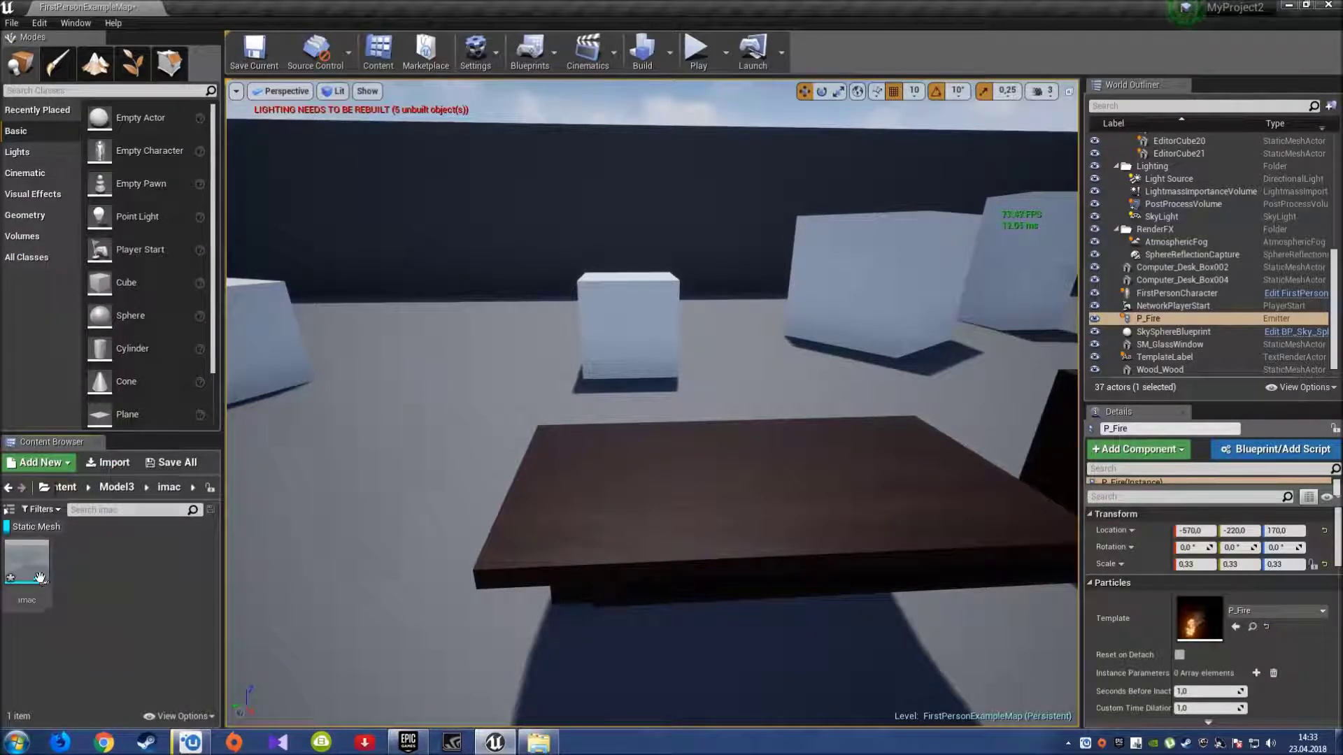
left_click_drag(40, 577, 551, 519)
left_click_drag(733, 476, 733, 392)
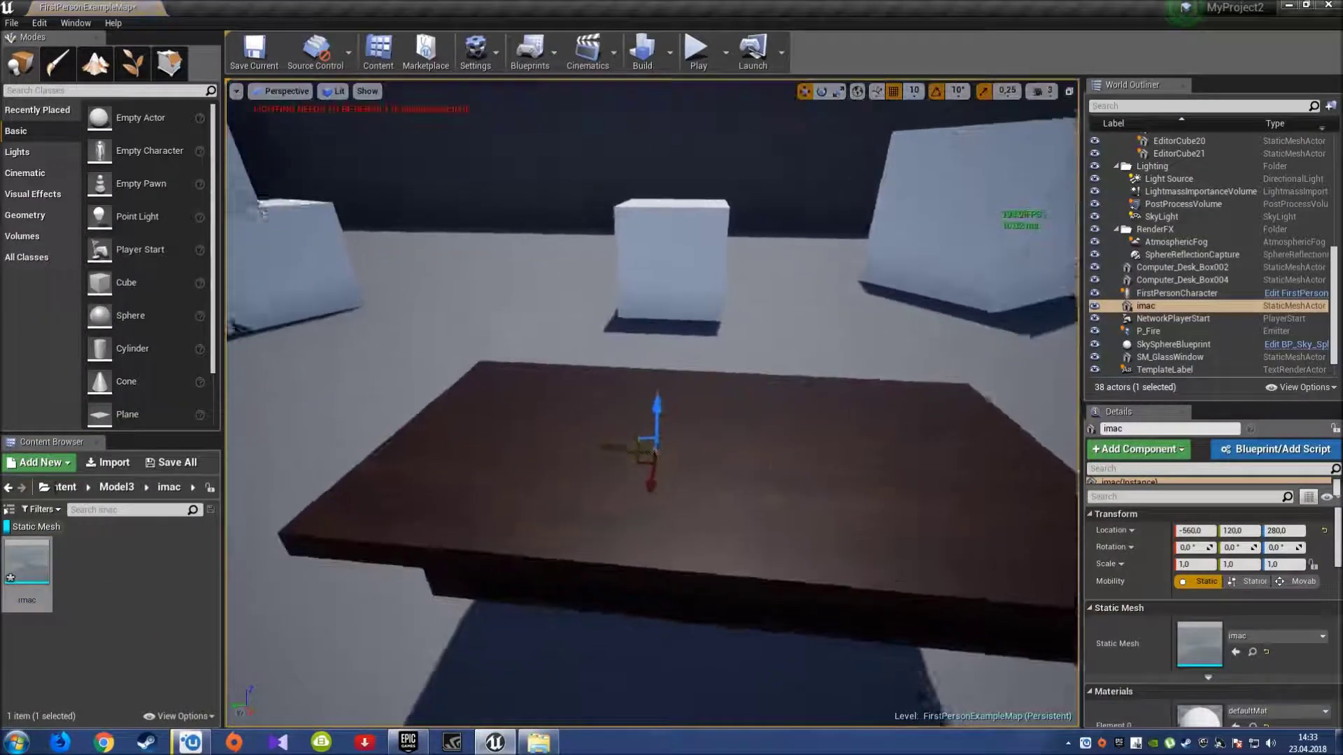
key("f")
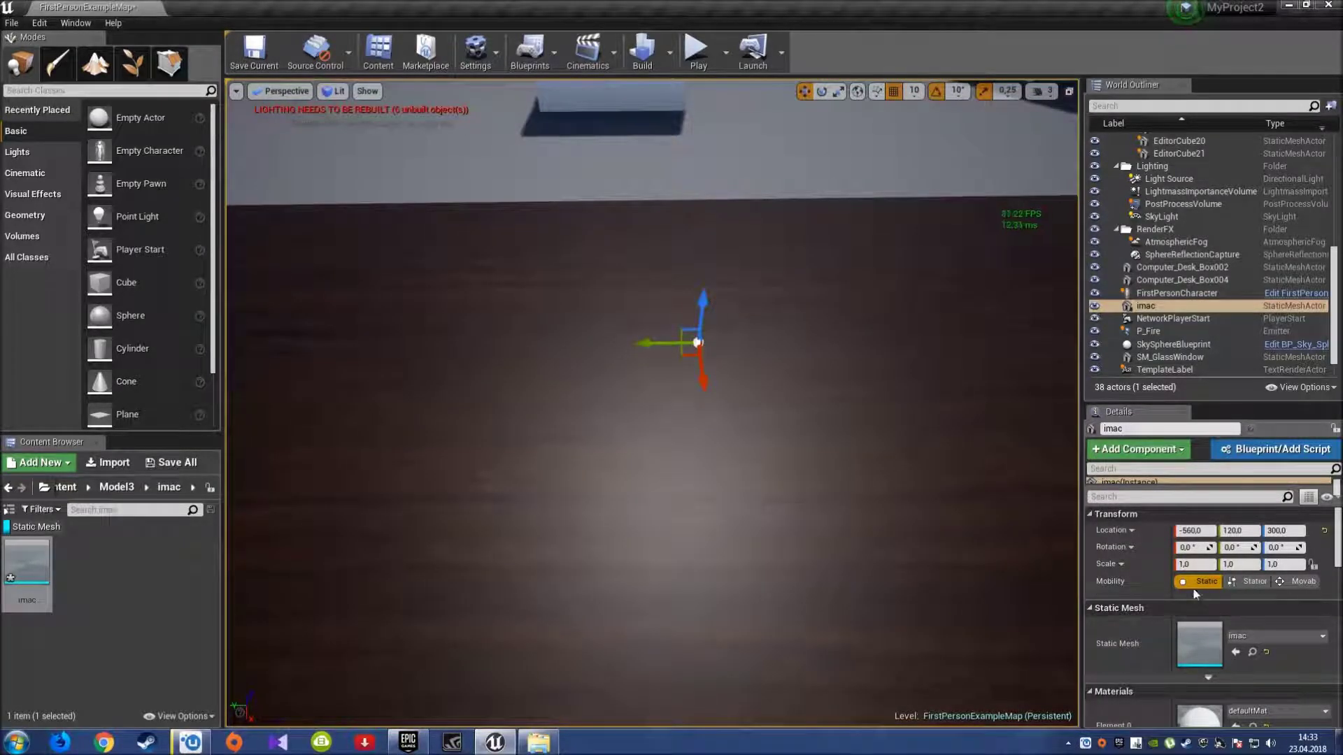
- Set the imac's Scale X, Y and Z to 100
type("1")
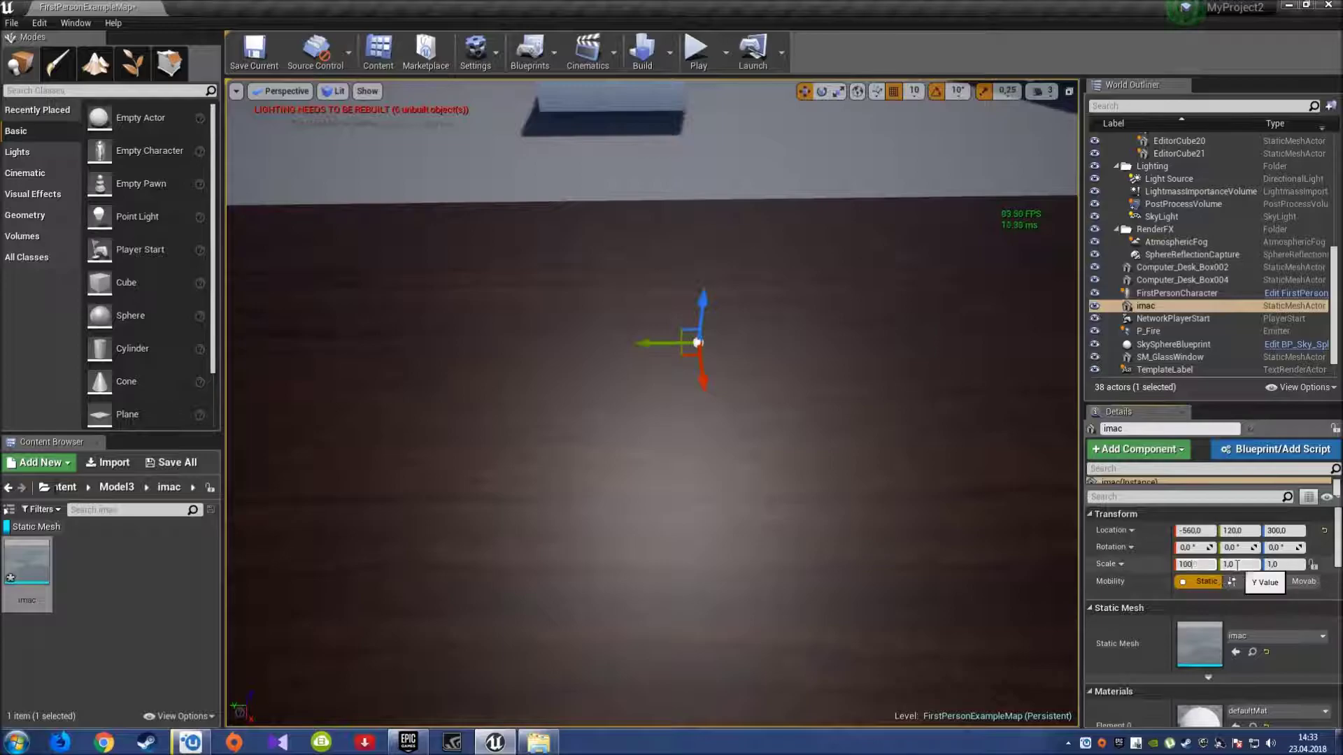
left_click(1237, 565)
type("100")
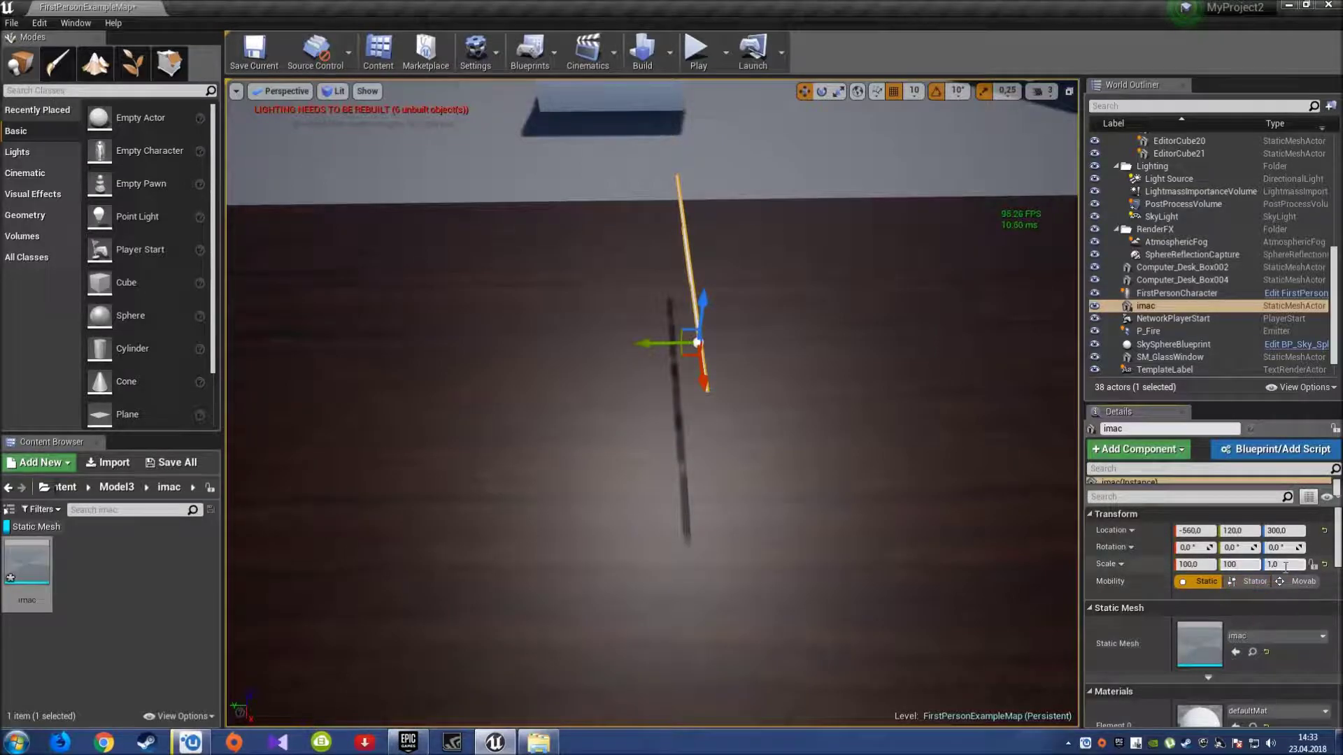
left_click(1285, 566)
type("100")
key("Return")
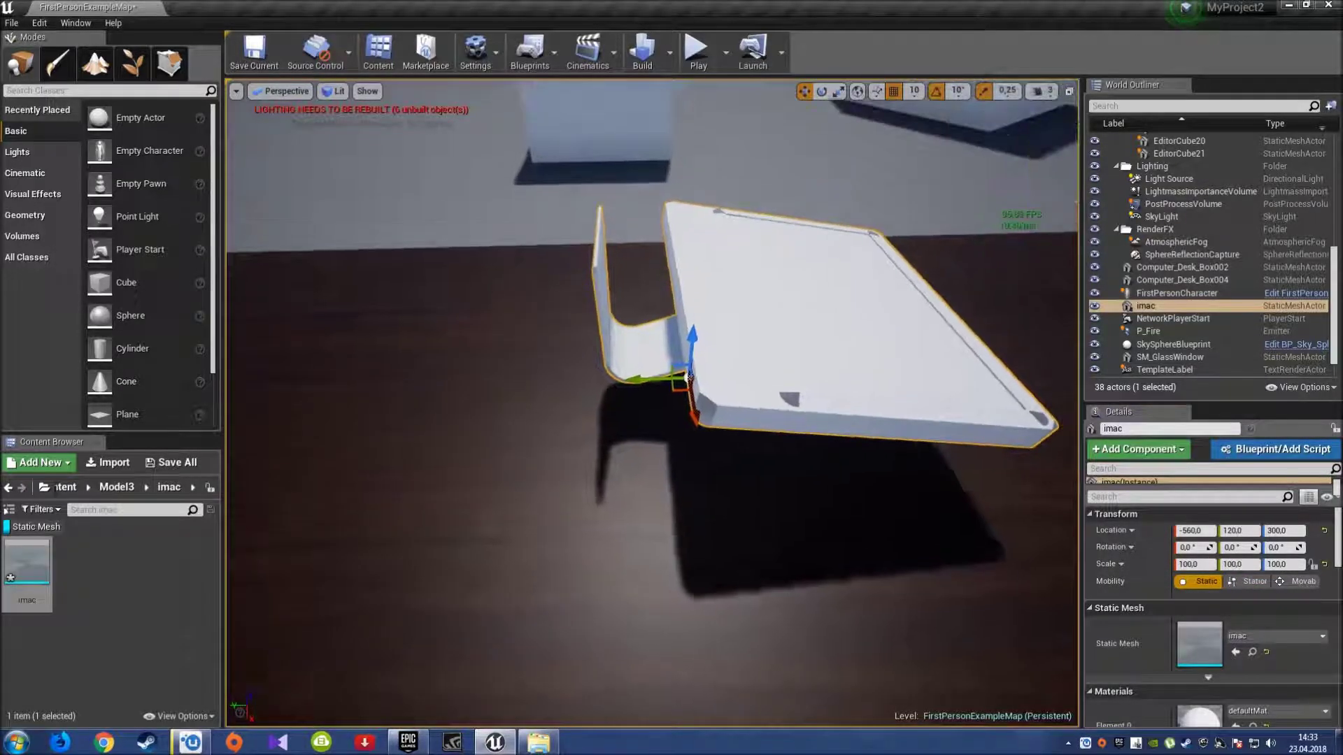
scroll(707, 409, "down", 5)
- Rotate the imac 100° on X and -90° on Z, then shift it along the table
key("e")
left_click_drag(619, 361, 580, 416)
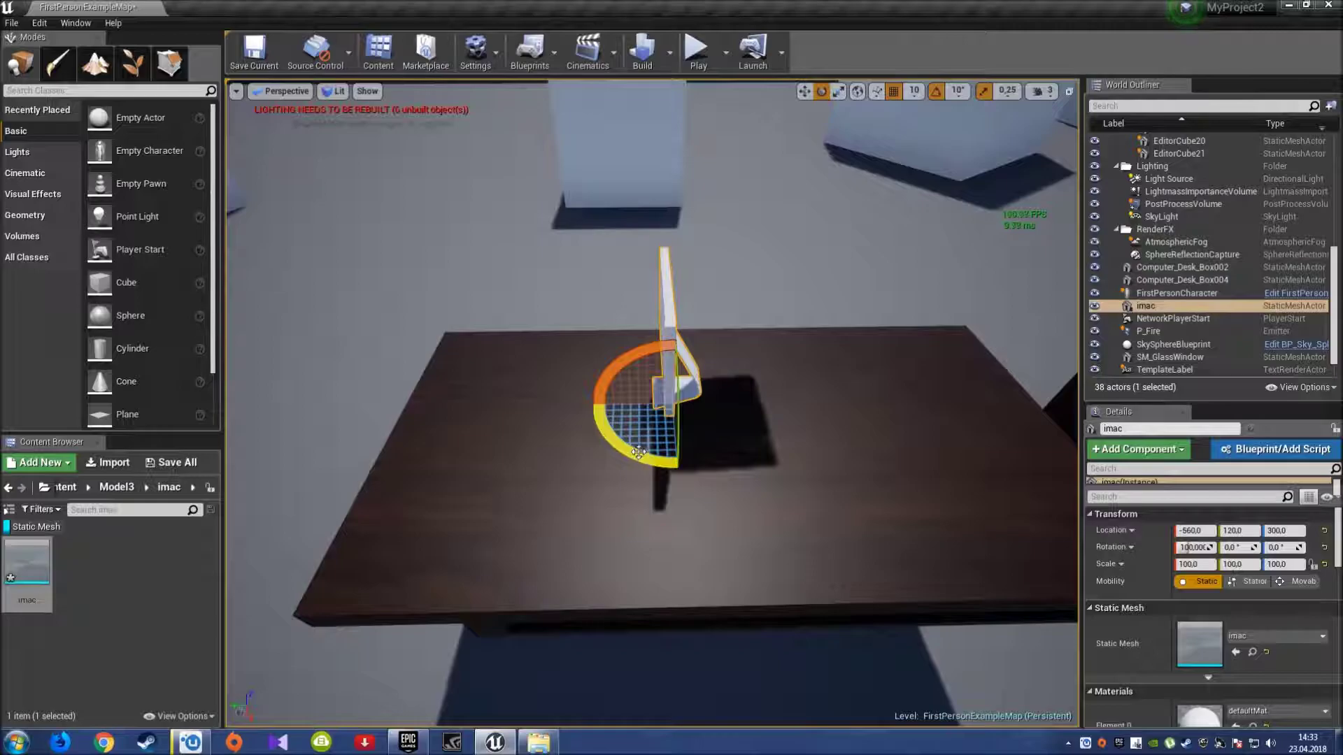
left_click_drag(639, 452, 707, 458)
mouse_move(707, 459)
right_mouse_down()
mouse_move(629, 419)
mouse_move(651, 403)
mouse_move(689, 514)
right_mouse_up()
key("w")
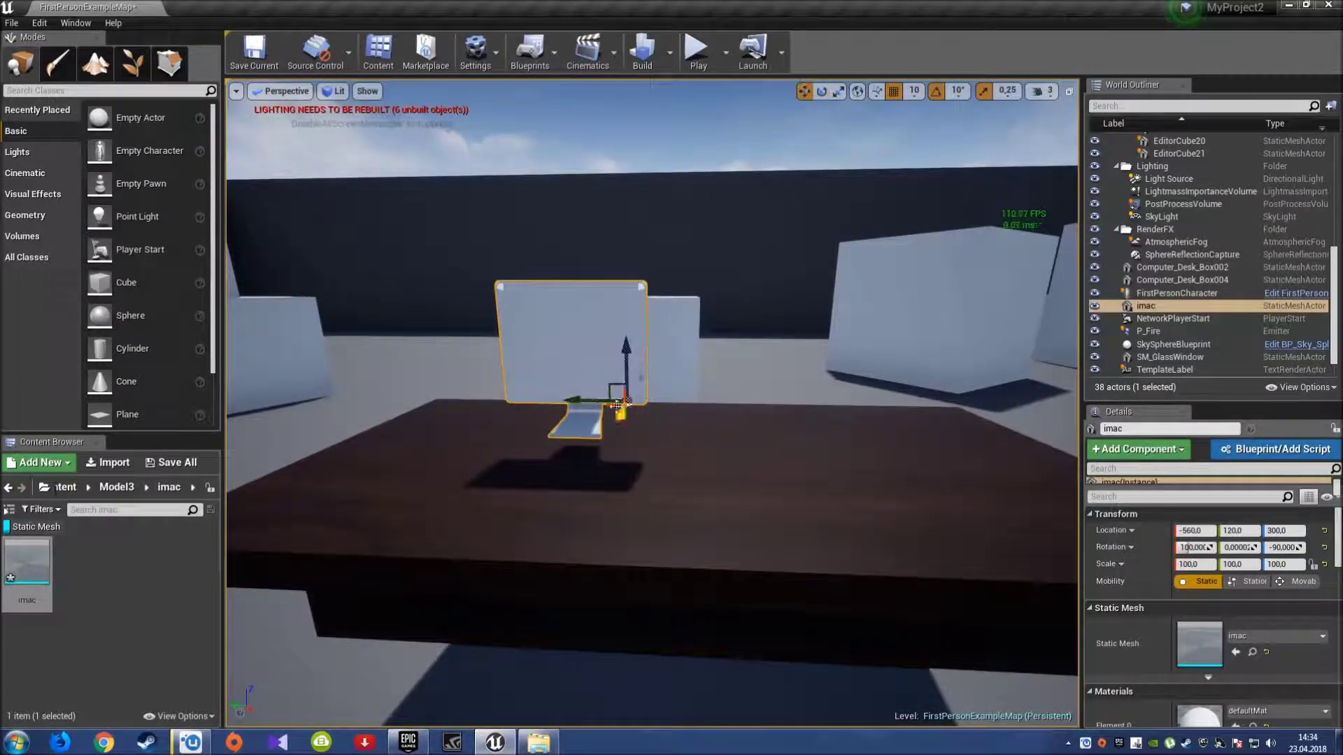
mouse_move(566, 402)
left_mouse_down()
mouse_move(710, 398)
mouse_move(748, 376)
left_mouse_up()
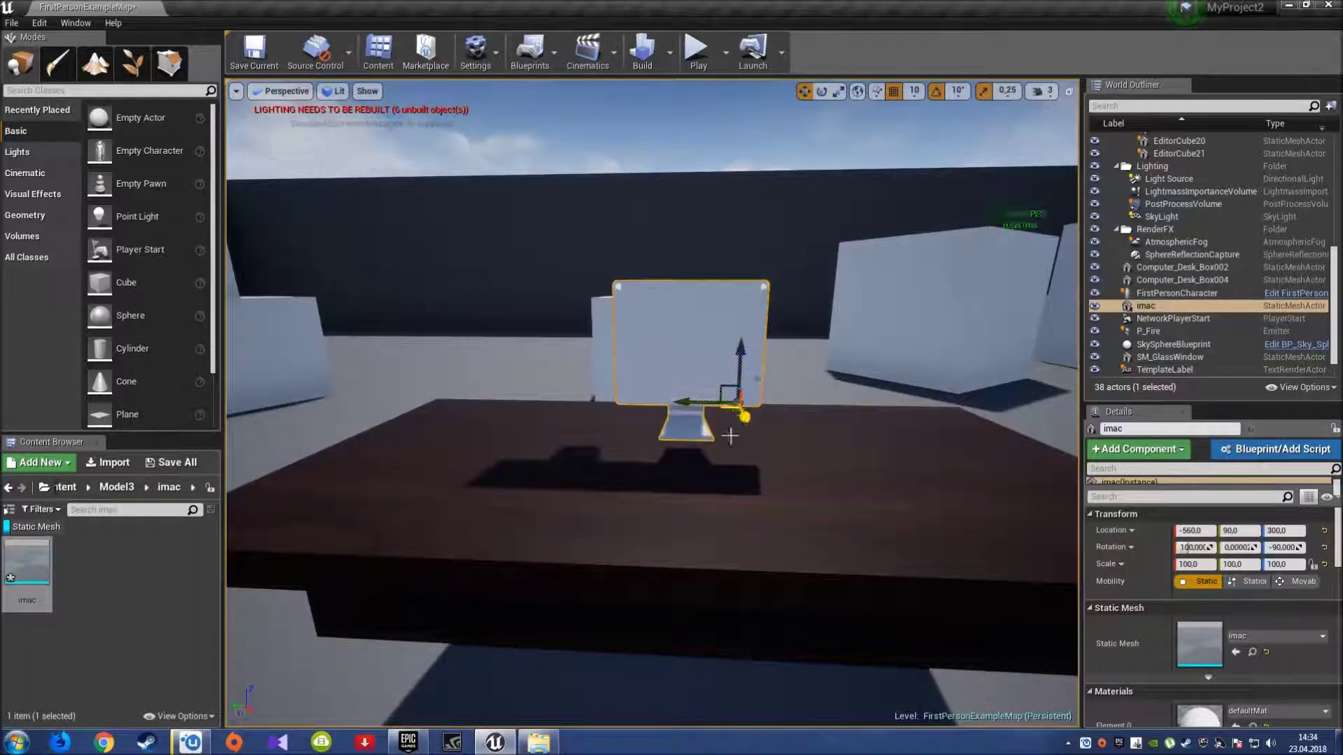
- Set the imac's height to 295, scale it to 150 on every axis, then raise it to 305
left_click(1289, 530)
type("292")
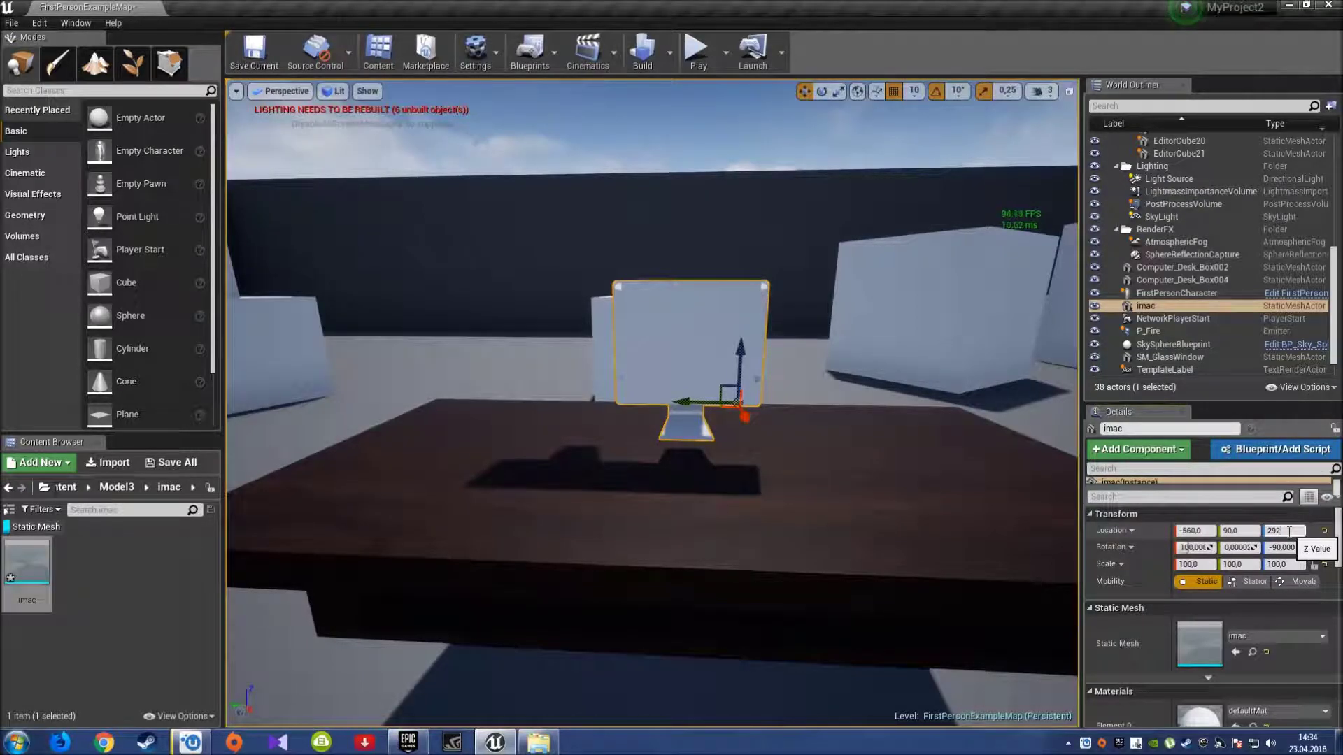
key("Return")
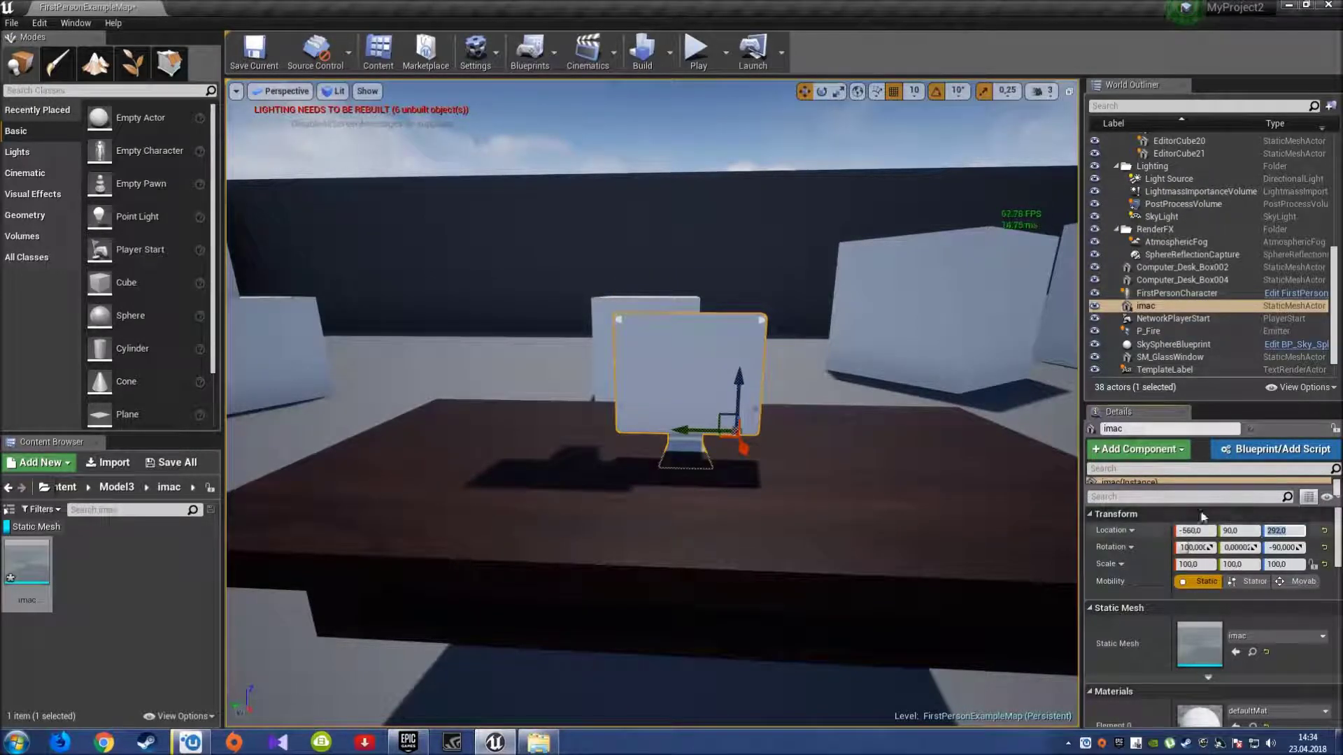
type("295")
key("Return")
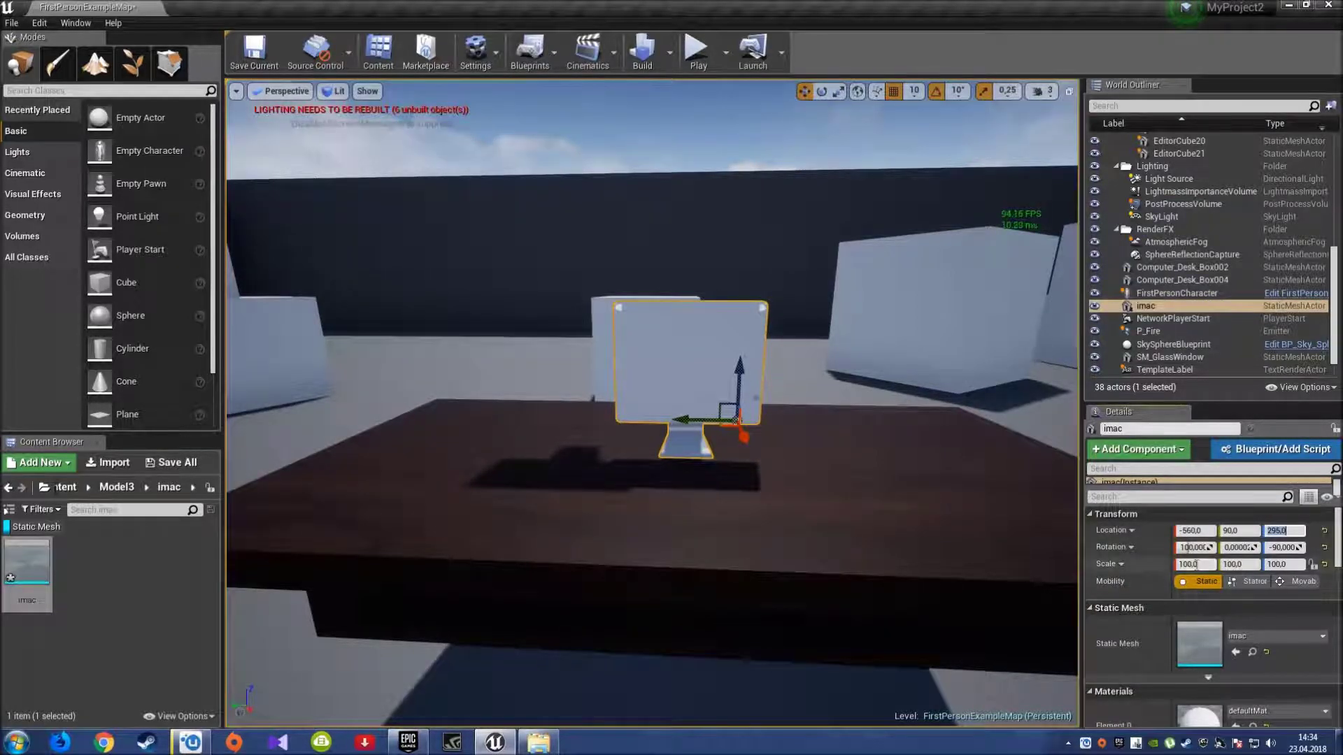
type("150")
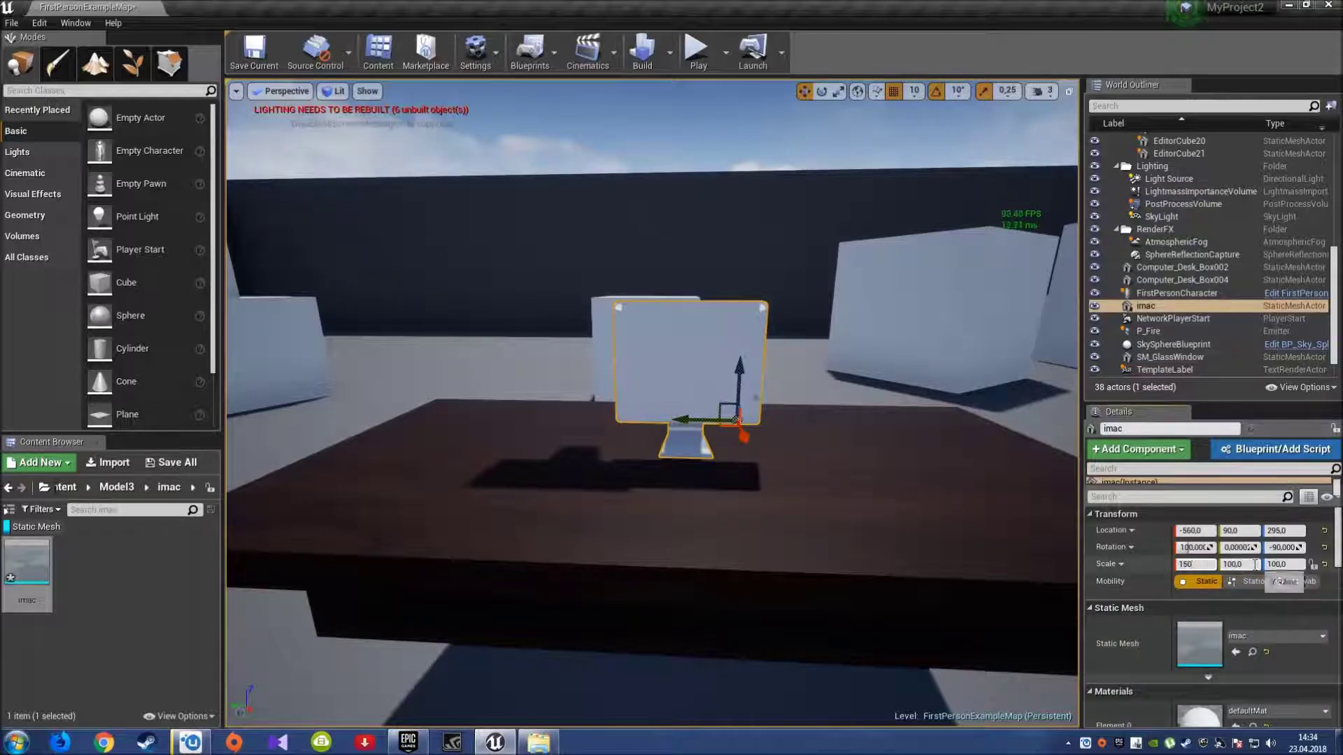
left_click(1251, 568)
type("150")
left_click(1283, 565)
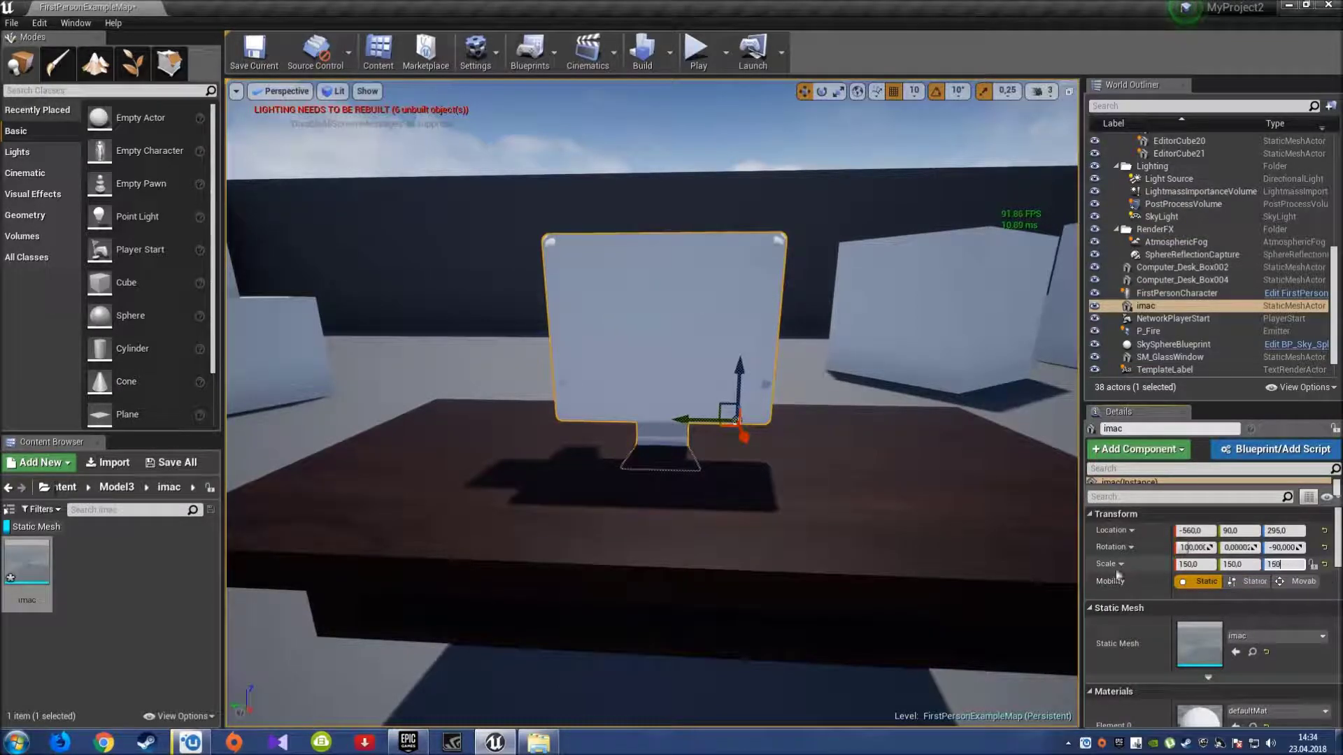
right_click_drag(831, 467, 831, 467)
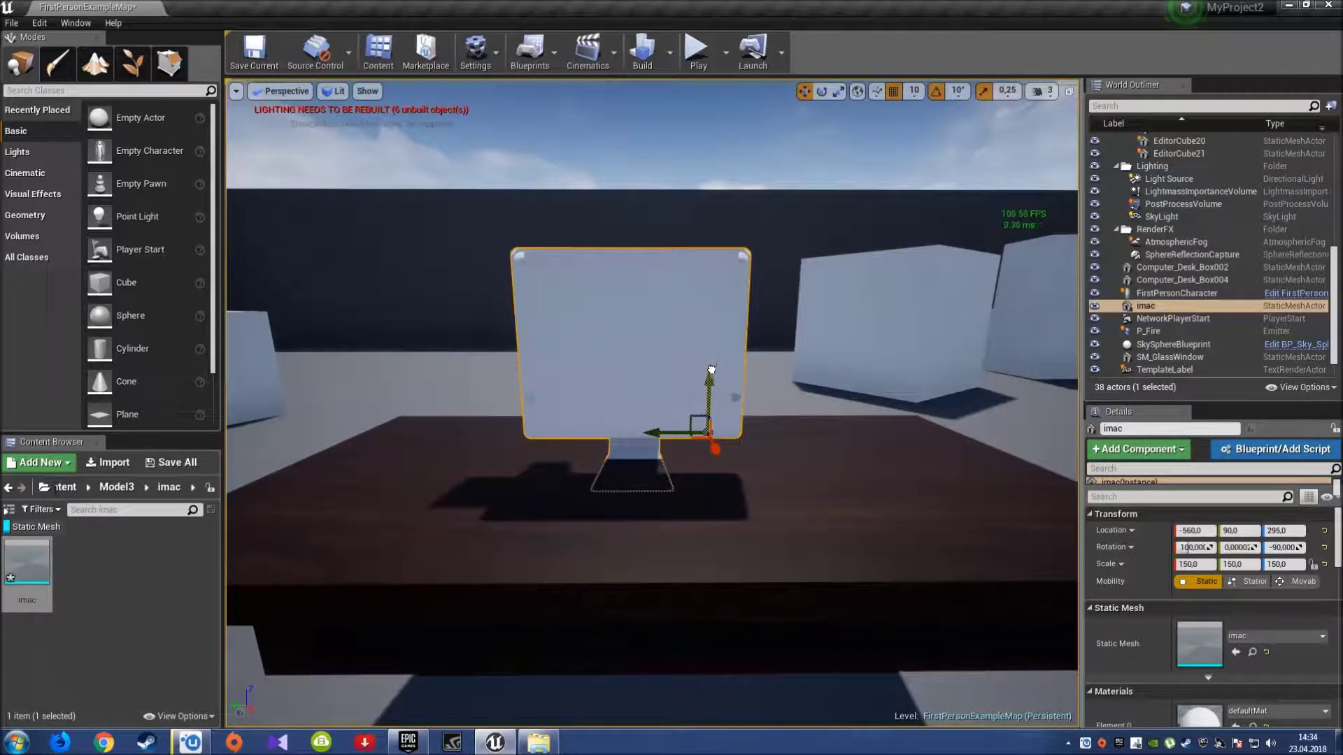
left_click_drag(711, 369, 710, 354)
- Set the imac's height to 300
right_click_drag(710, 353, 710, 353)
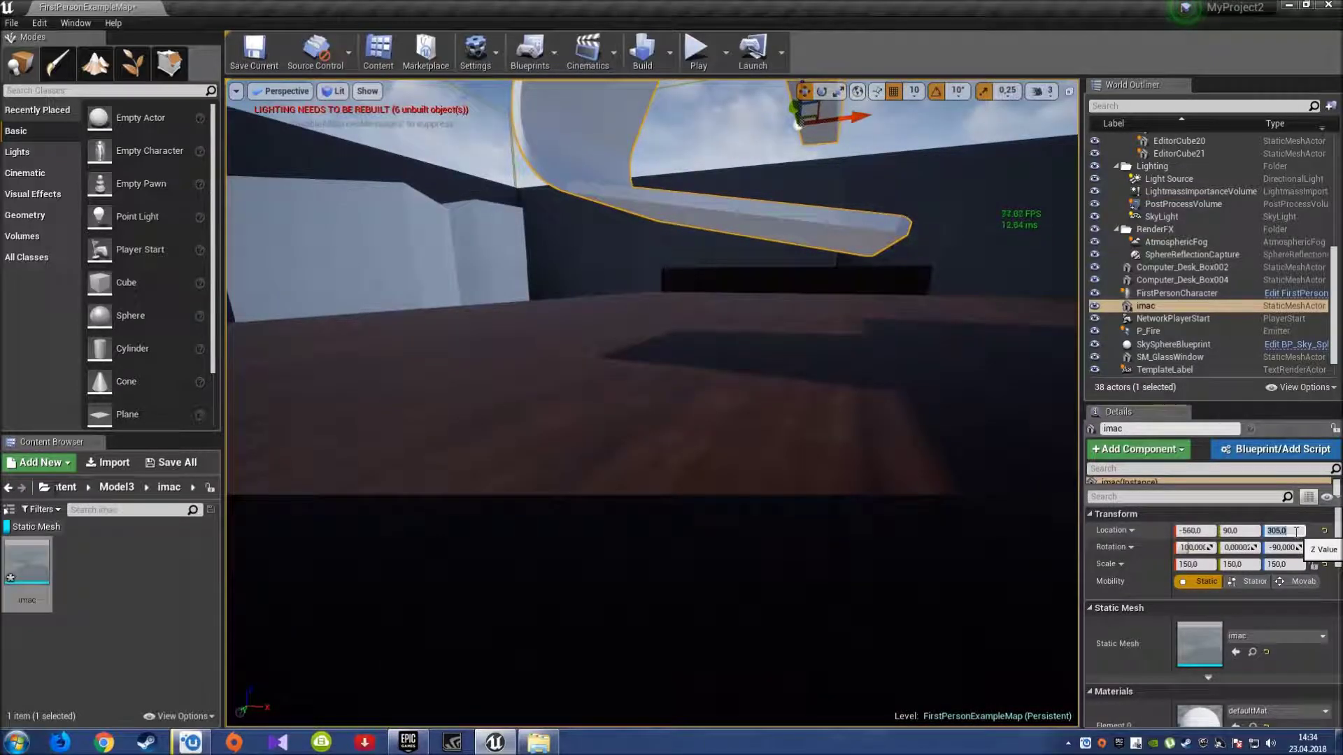
type("0")
key("Return")
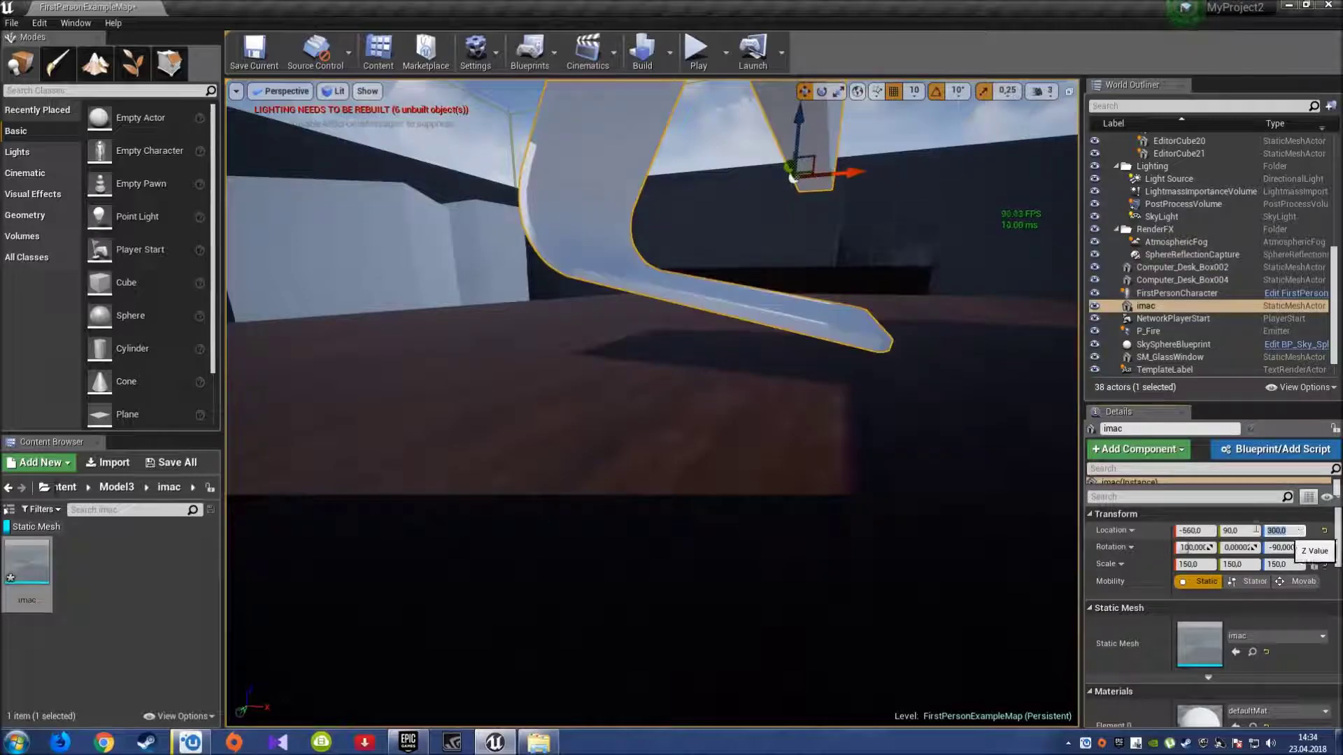
scroll(779, 388, "down", 2)
scroll(780, 388, "down", 2)
- Rotate the imac upright to 90° on X
key("e")
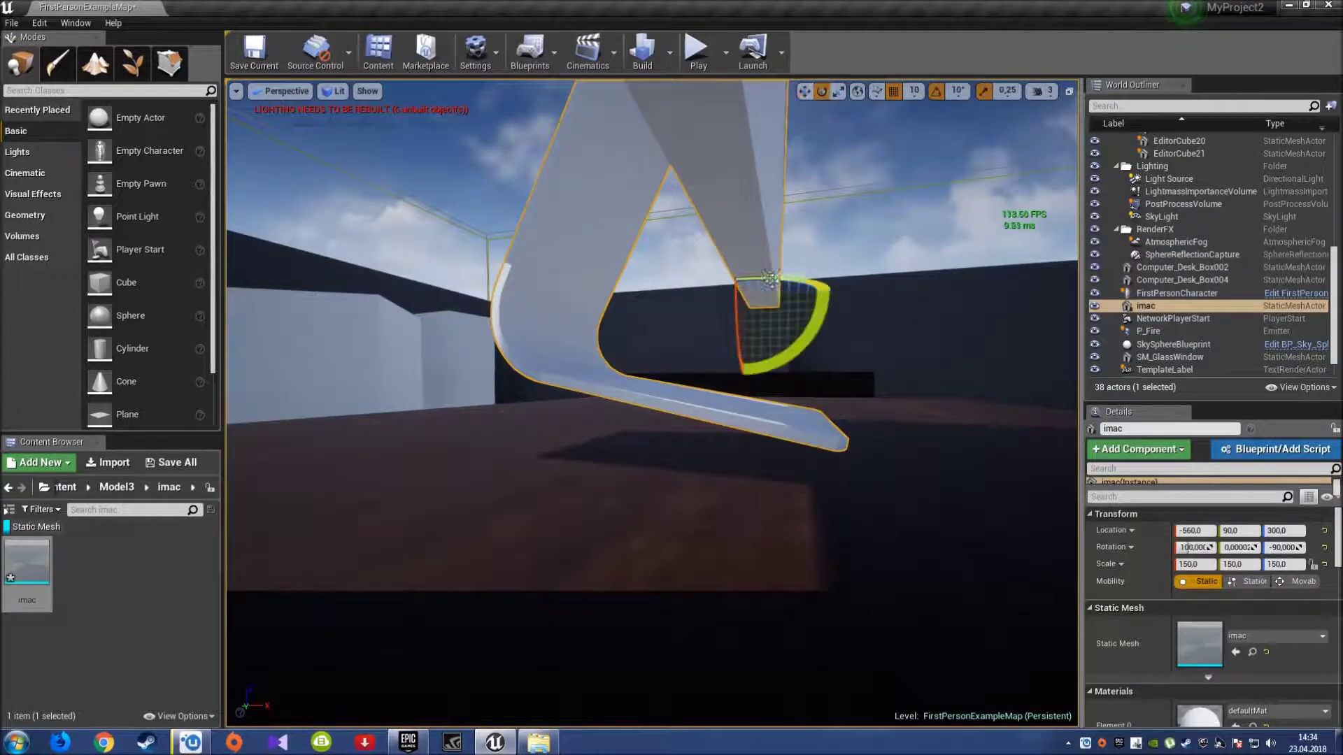
right_click_drag(819, 384, 651, 345)
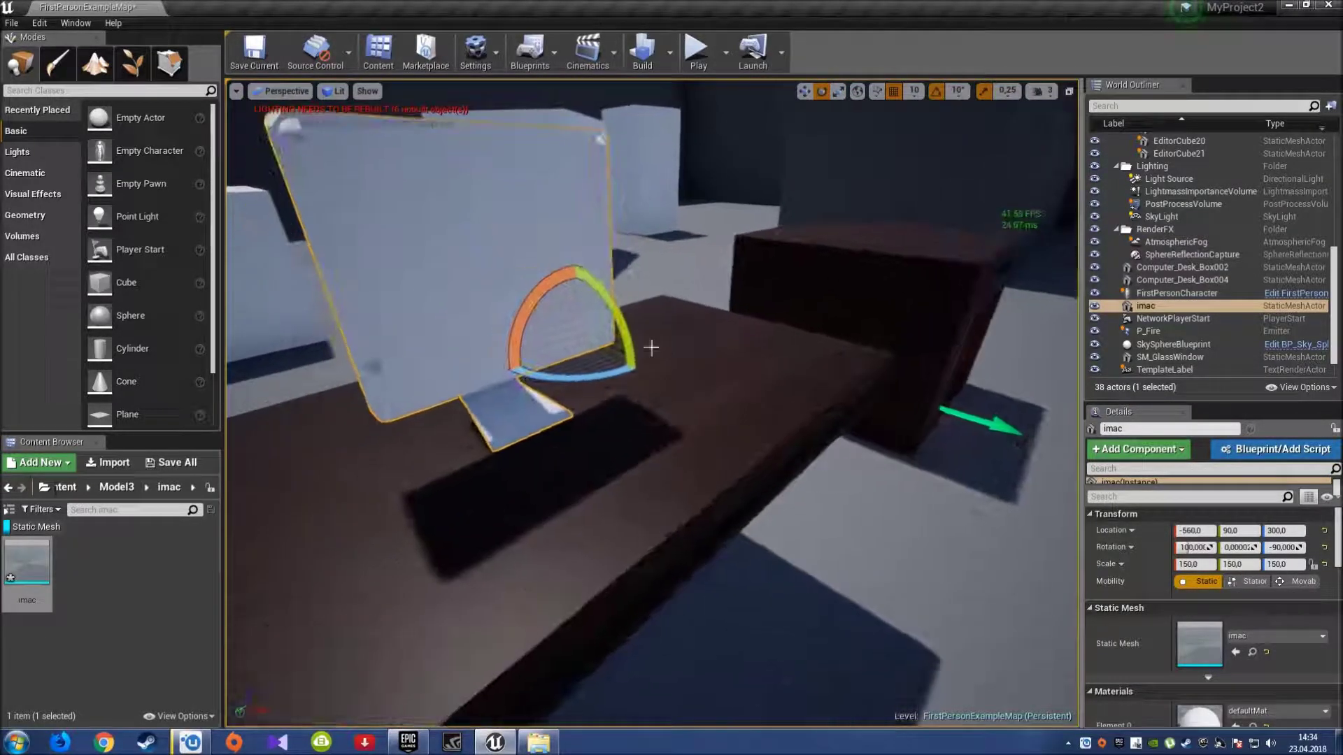
left_click_drag(640, 370, 640, 384)
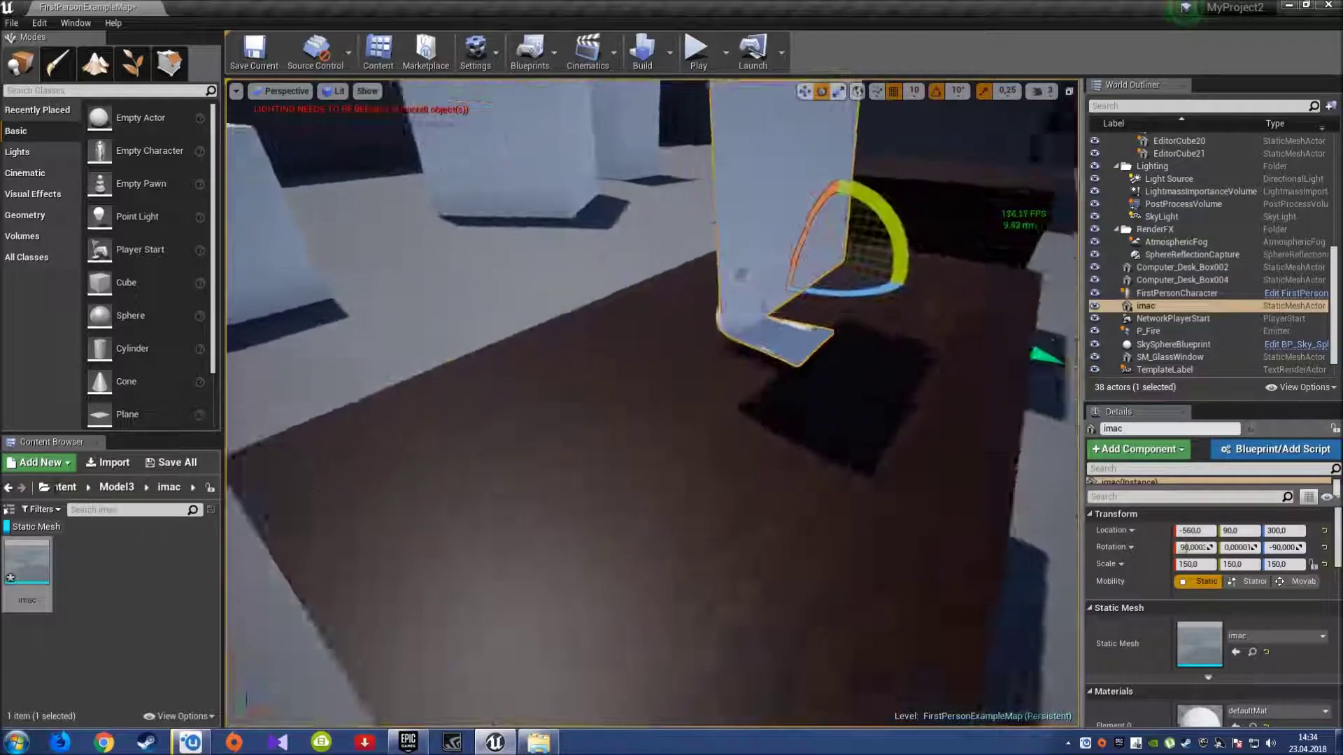
mouse_move(640, 384)
right_mouse_down()
mouse_move(650, 419)
mouse_move(629, 392)
mouse_move(650, 363)
right_mouse_up()
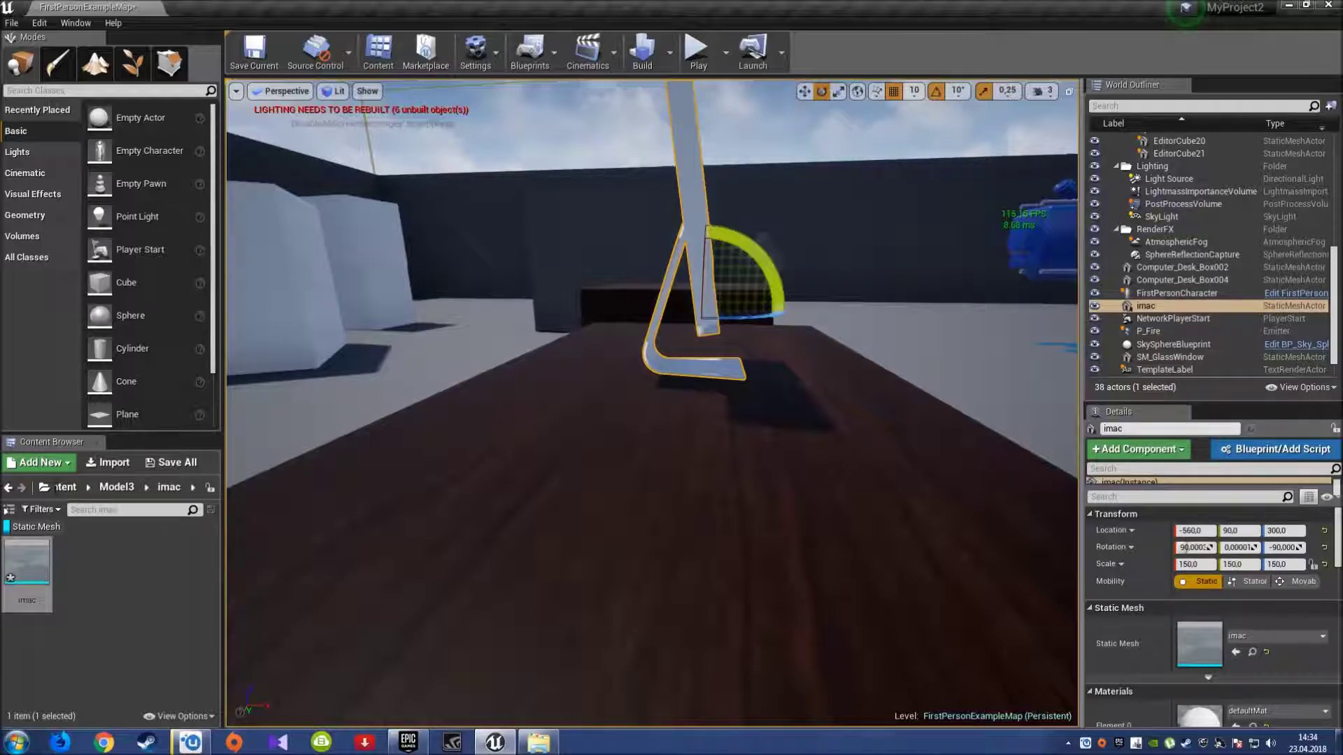
- Reselect the imac and lower it onto the desk at height 297
right_click(569, 455)
right_click_drag(899, 390, 874, 350)
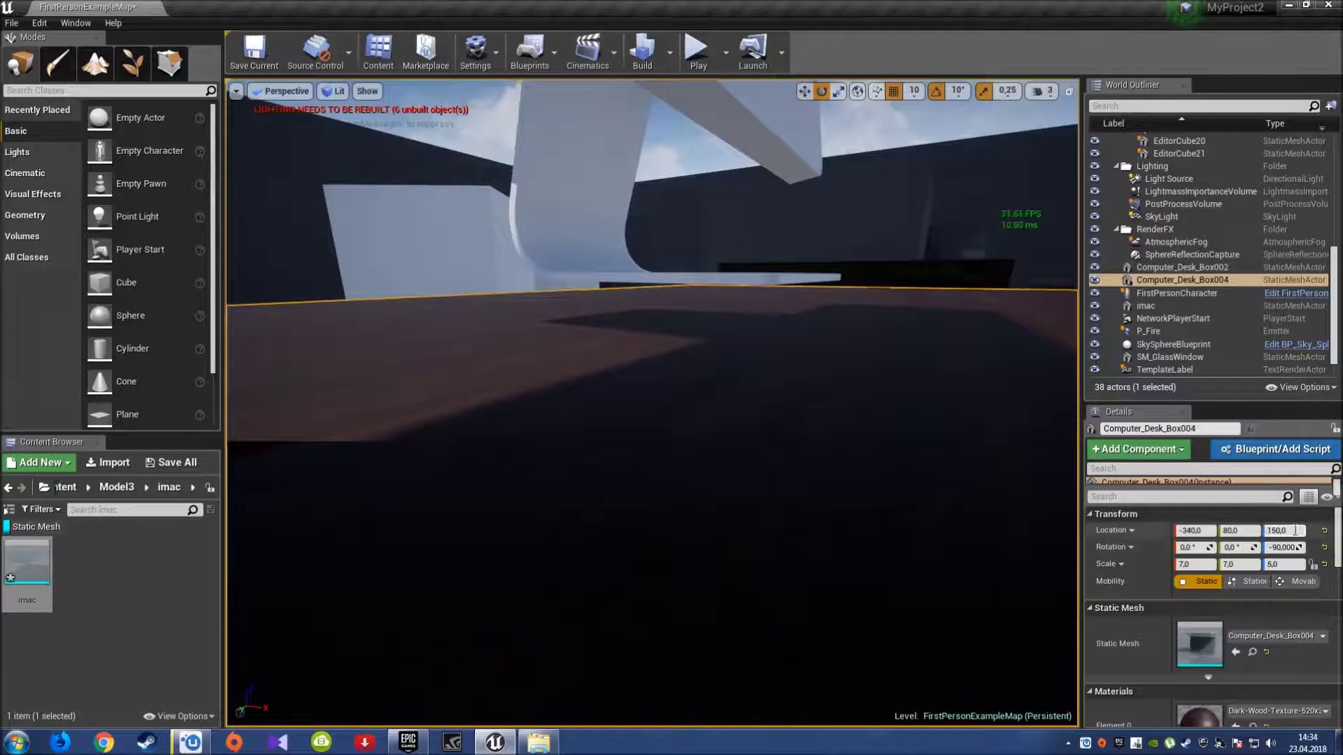
left_click(804, 202)
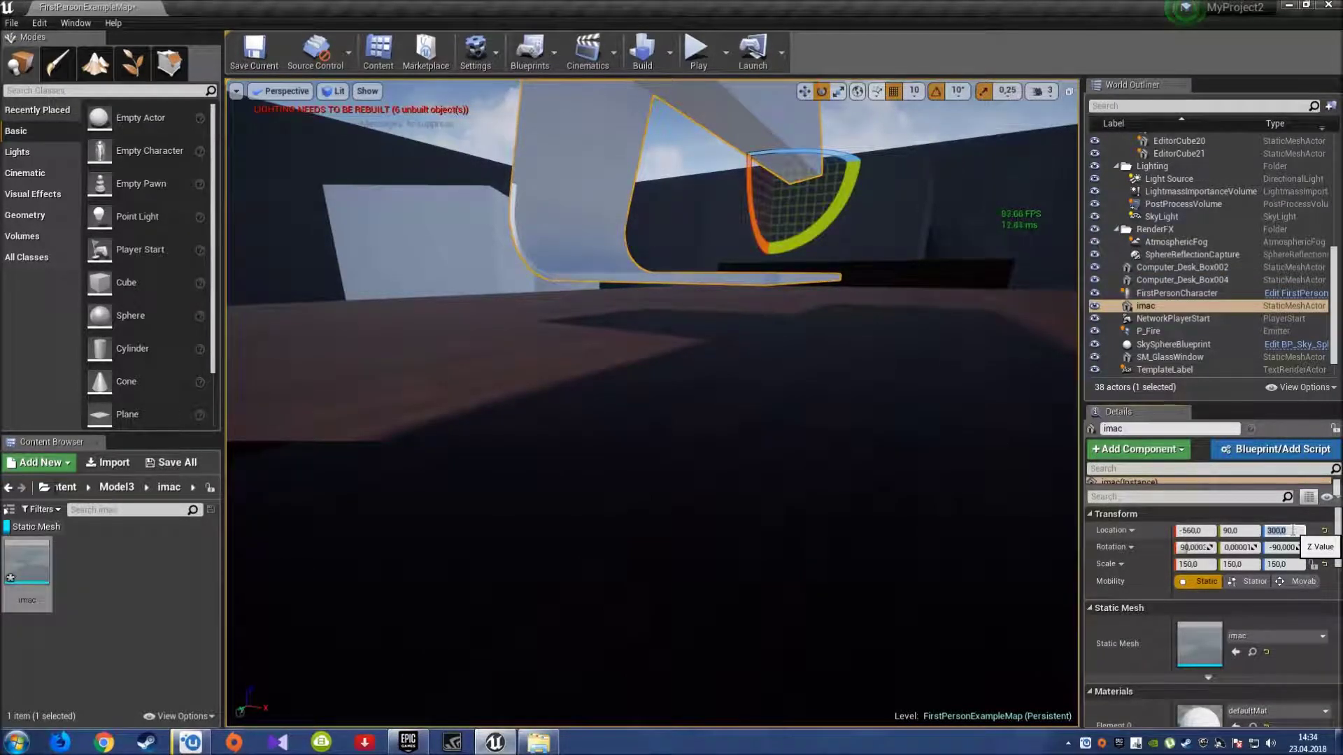
key("Return")
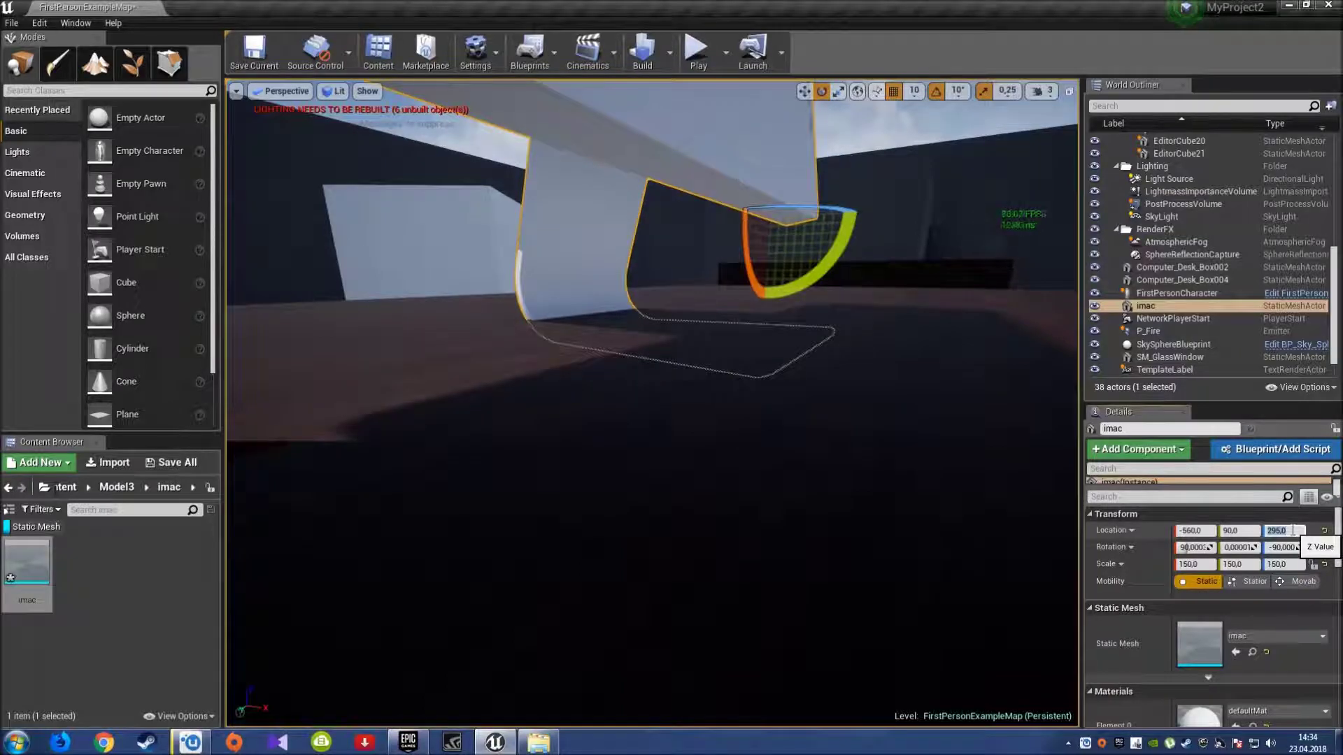
type("7")
key("Return")
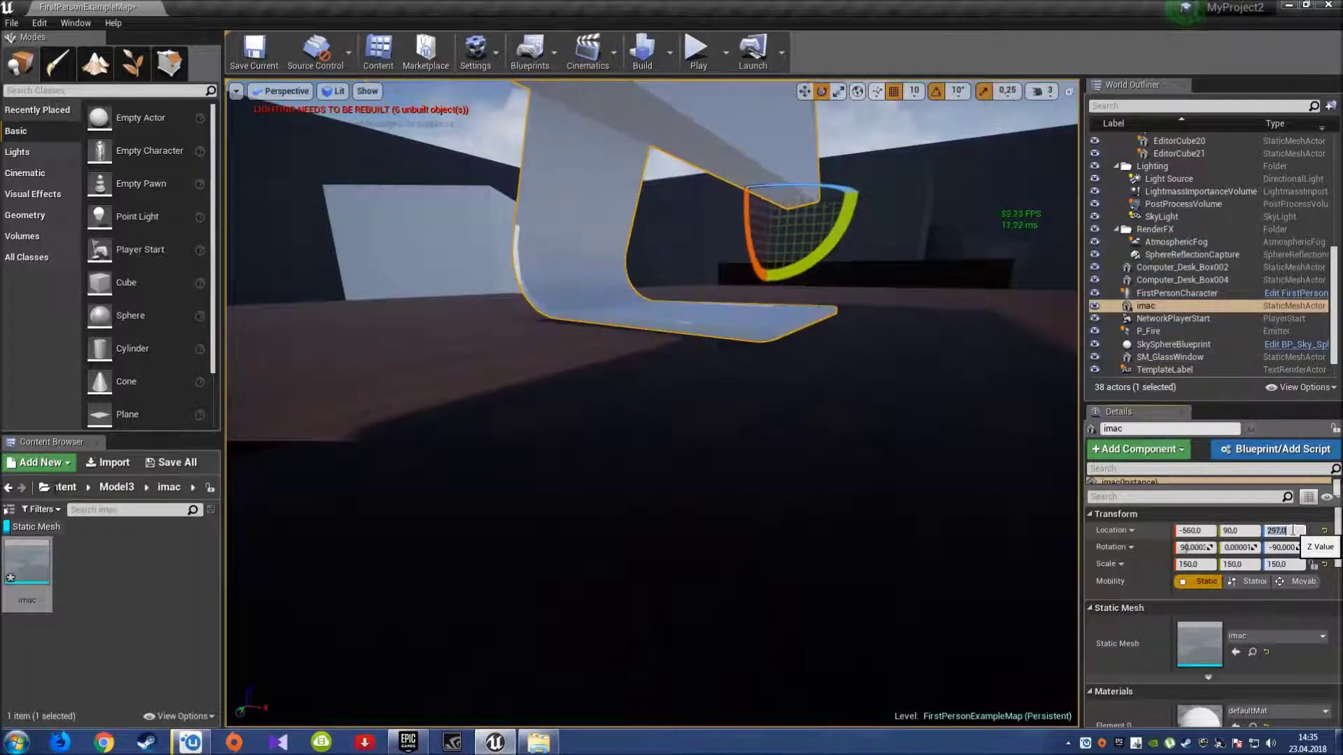
- Show all asset types and apply the Couvercle_2 material to the imac
key("f")
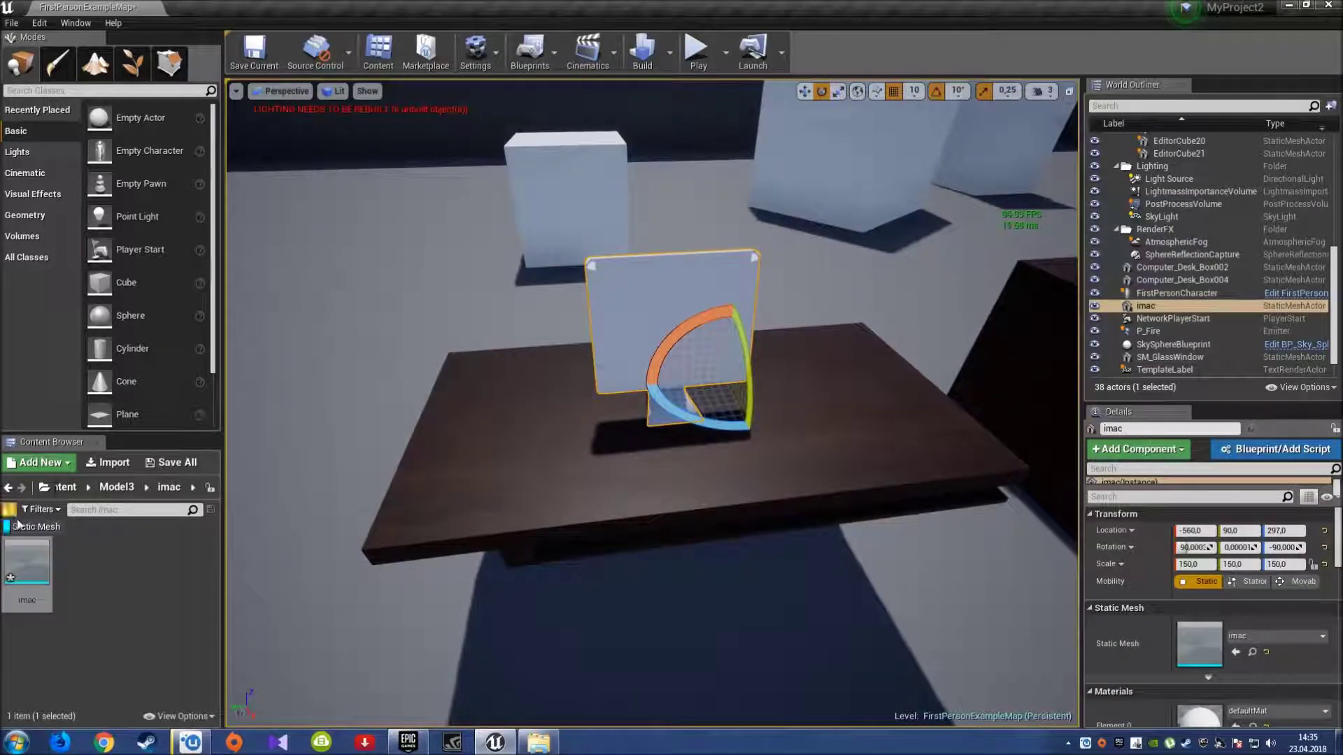
left_click(18, 525)
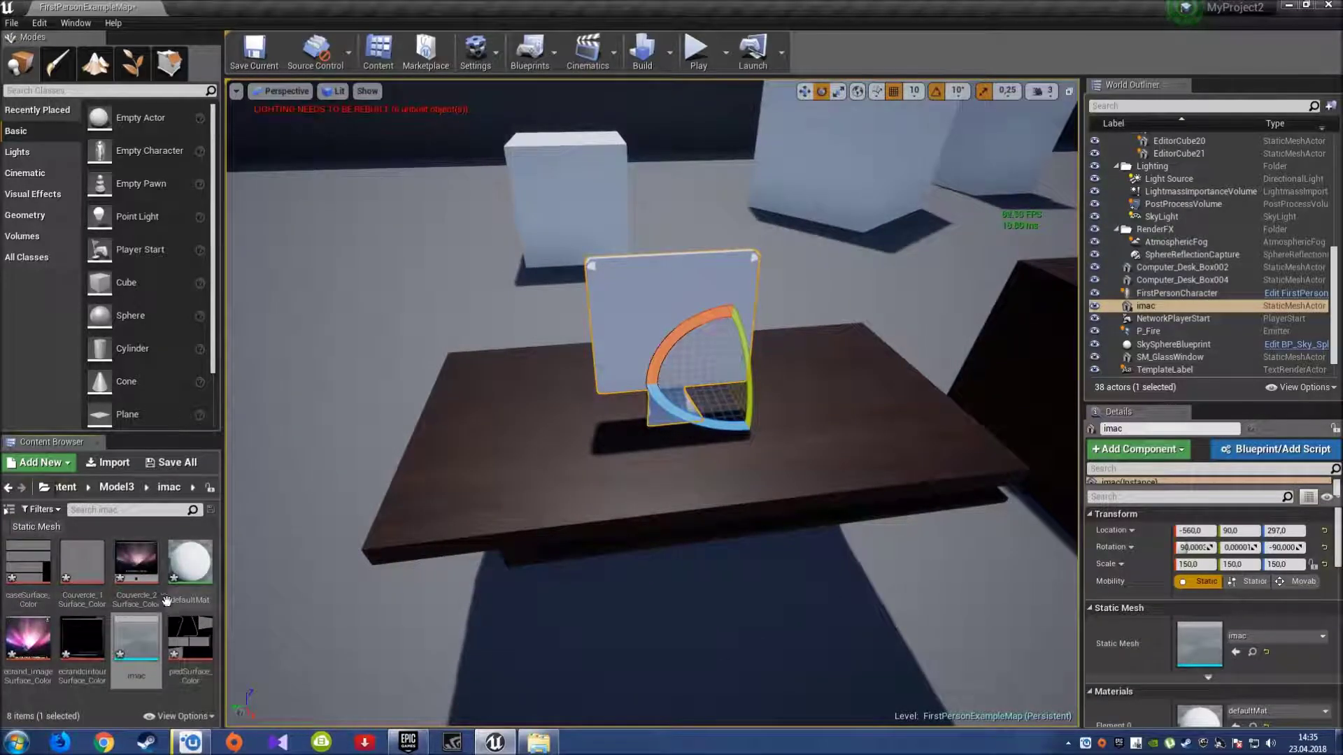
mouse_move(137, 567)
left_mouse_down()
mouse_move(566, 405)
mouse_move(609, 307)
left_mouse_up()
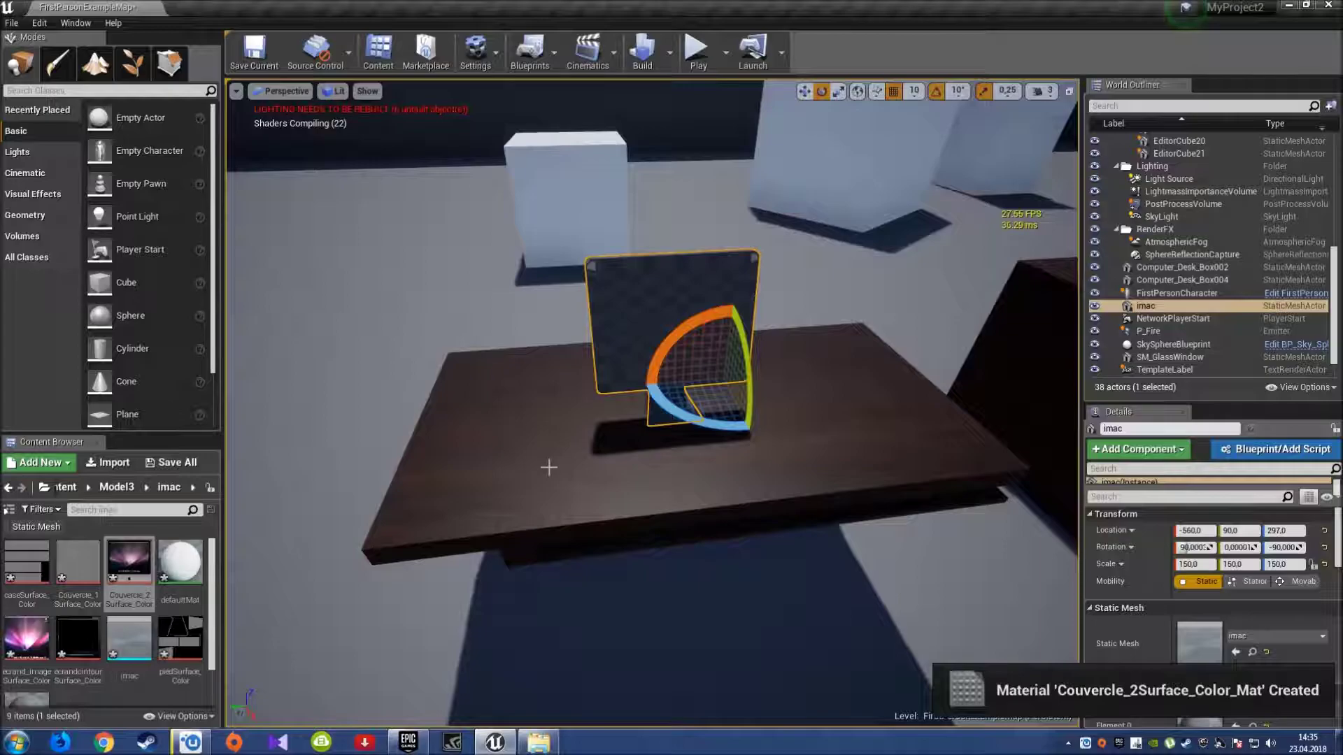
- Apply the ecrandcintourSurface_Color material to the imac
right_click_drag(549, 466, 532, 434)
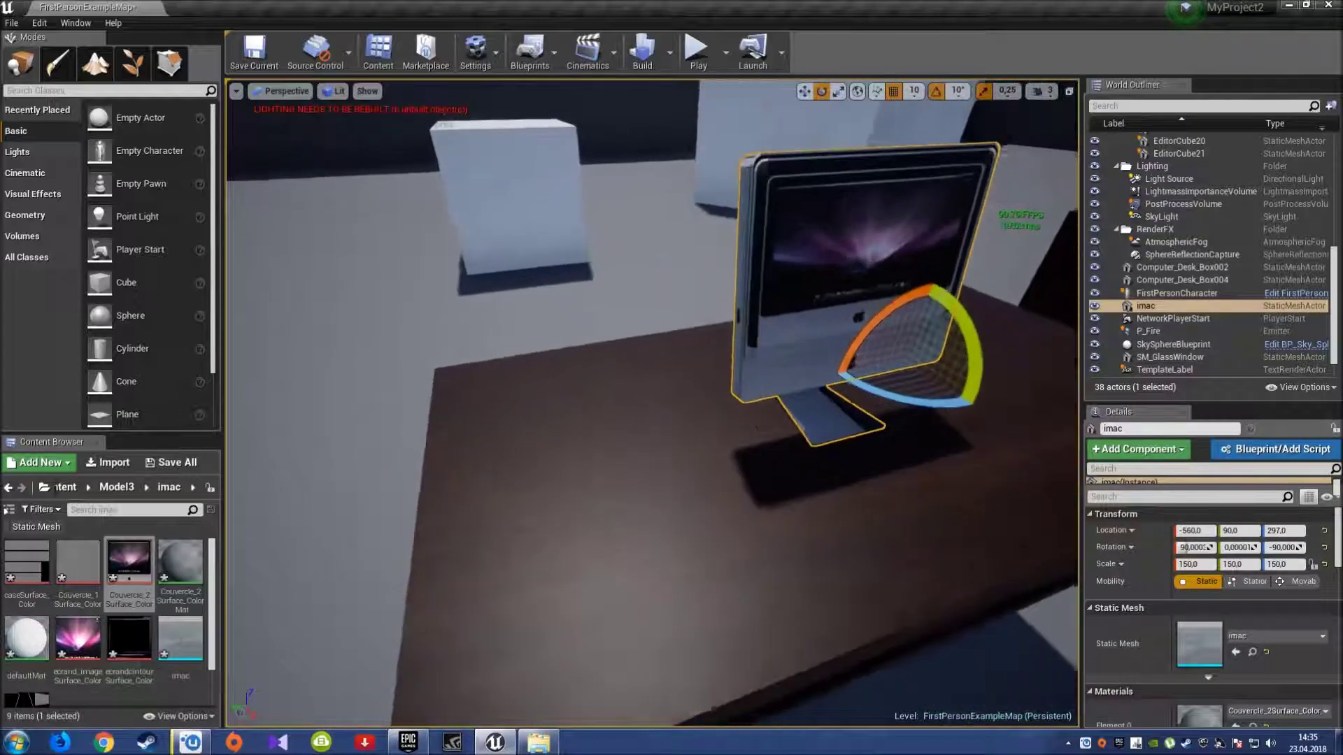
key("f")
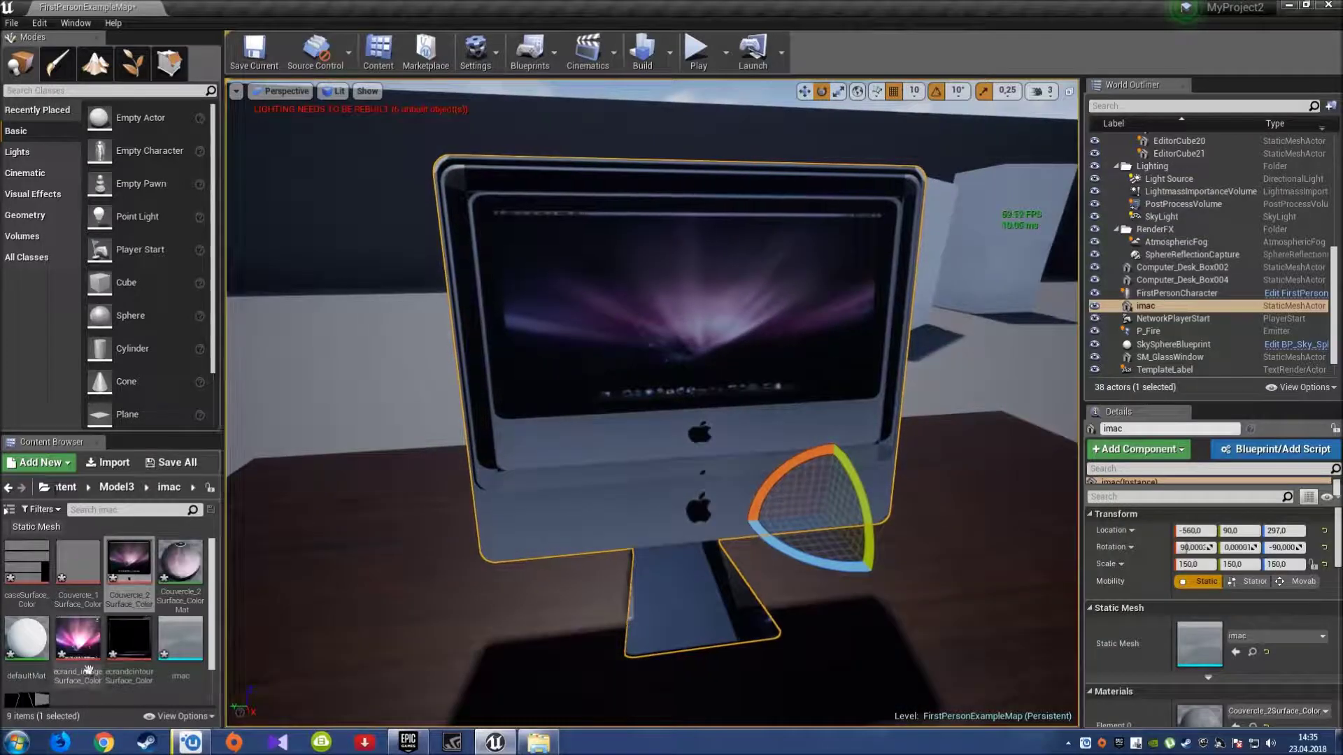
scroll(119, 647, "down", 1)
left_click_drag(130, 581, 567, 522)
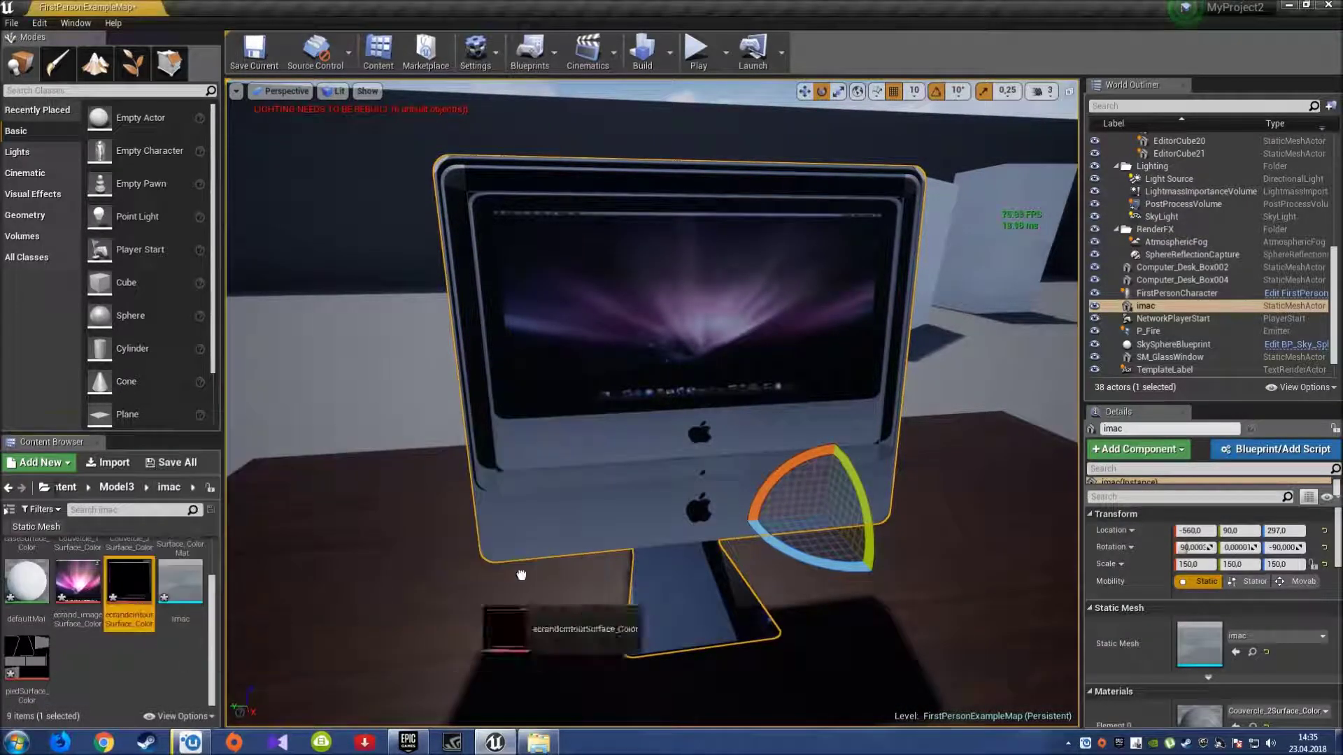
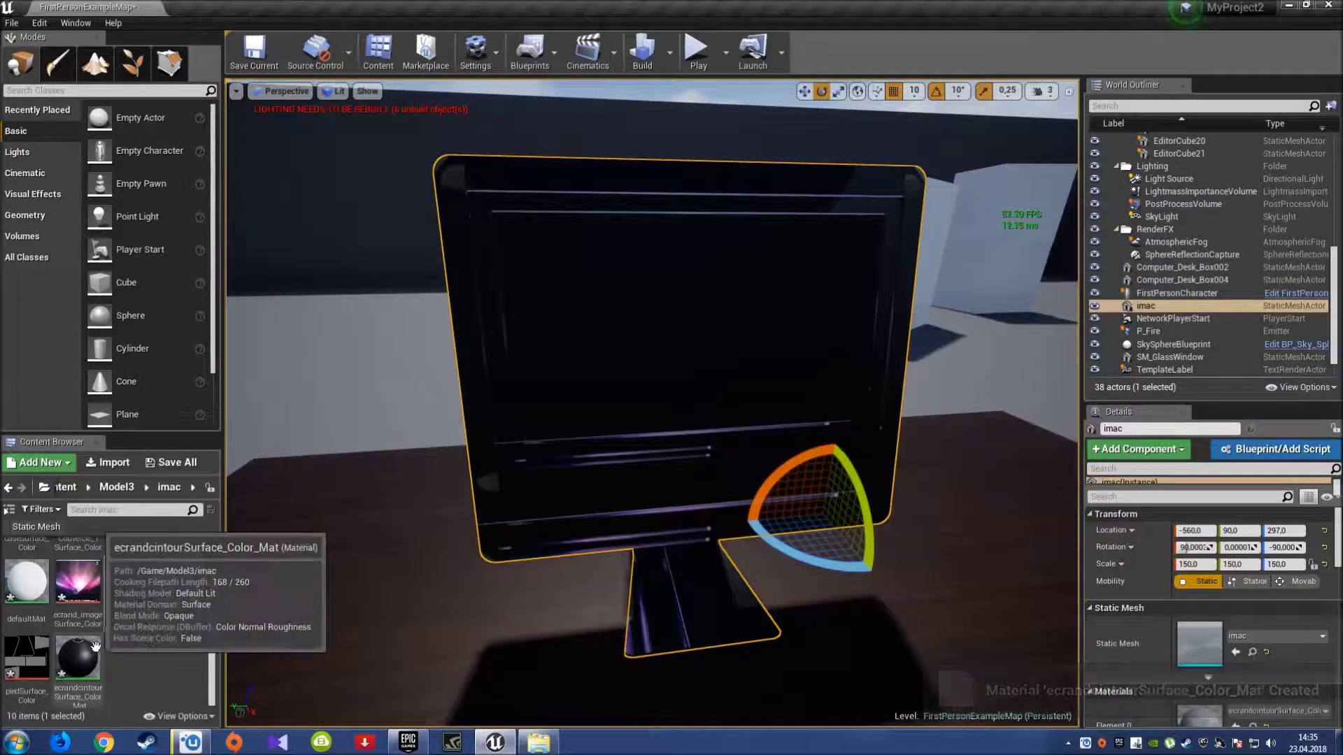
- Drop piedSurface_Color_Mat on the iMac stand and ecrand_imageSurface_Color_Mat on its screen
left_click_drag(27, 658, 569, 394)
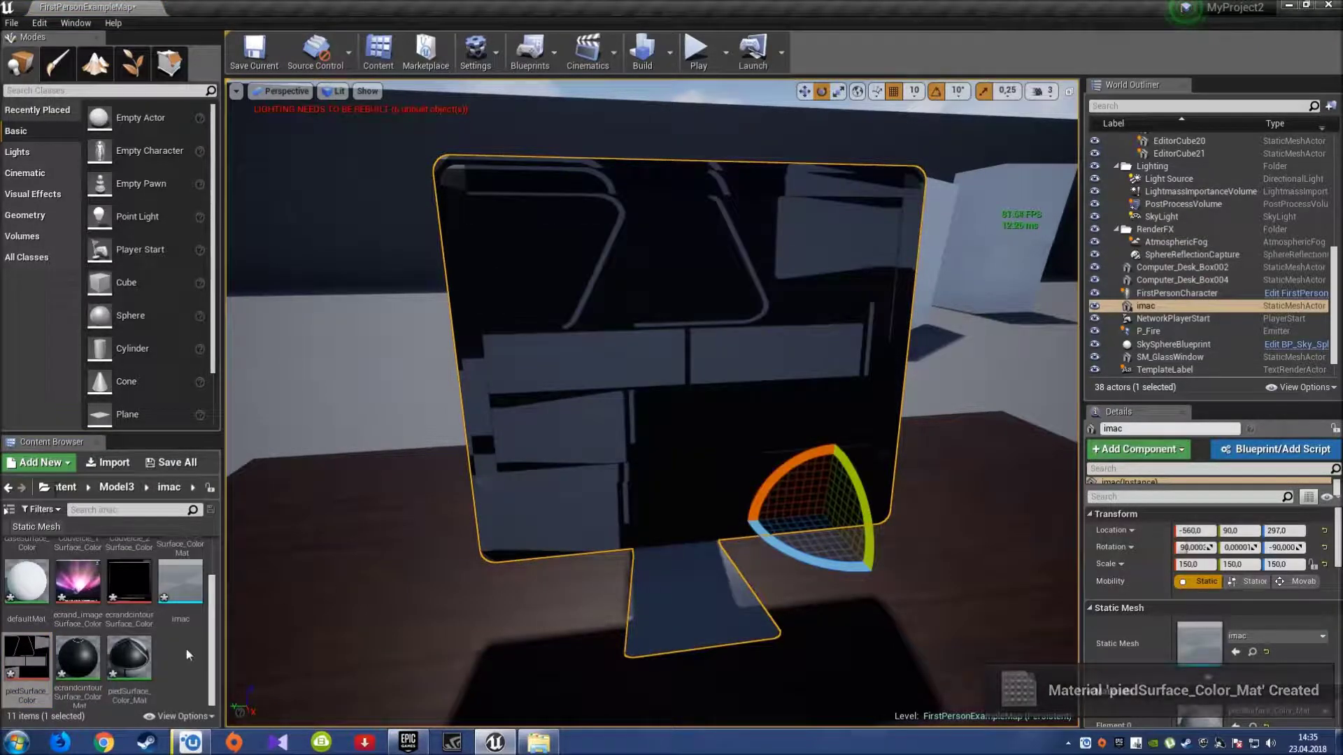
scroll(140, 629, "up", 2)
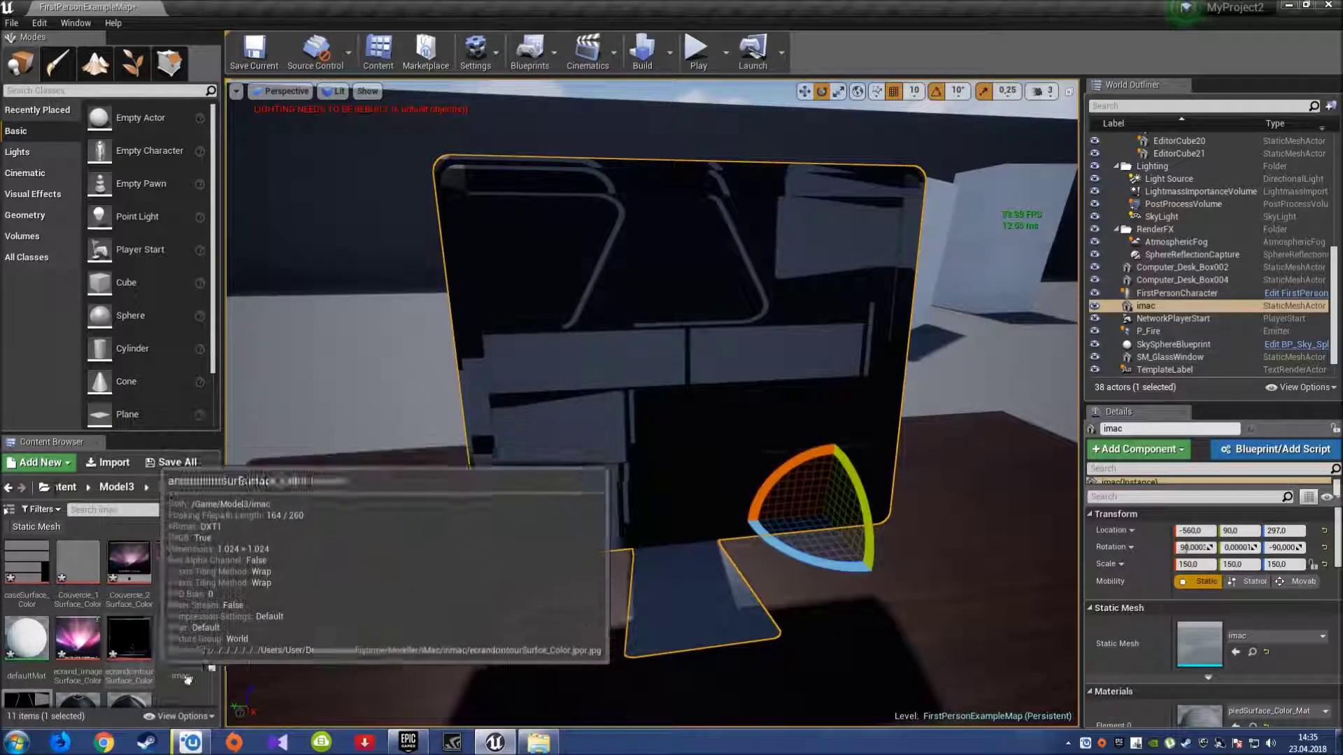
scroll(175, 665, "down", 2)
left_click_drag(87, 595, 624, 433)
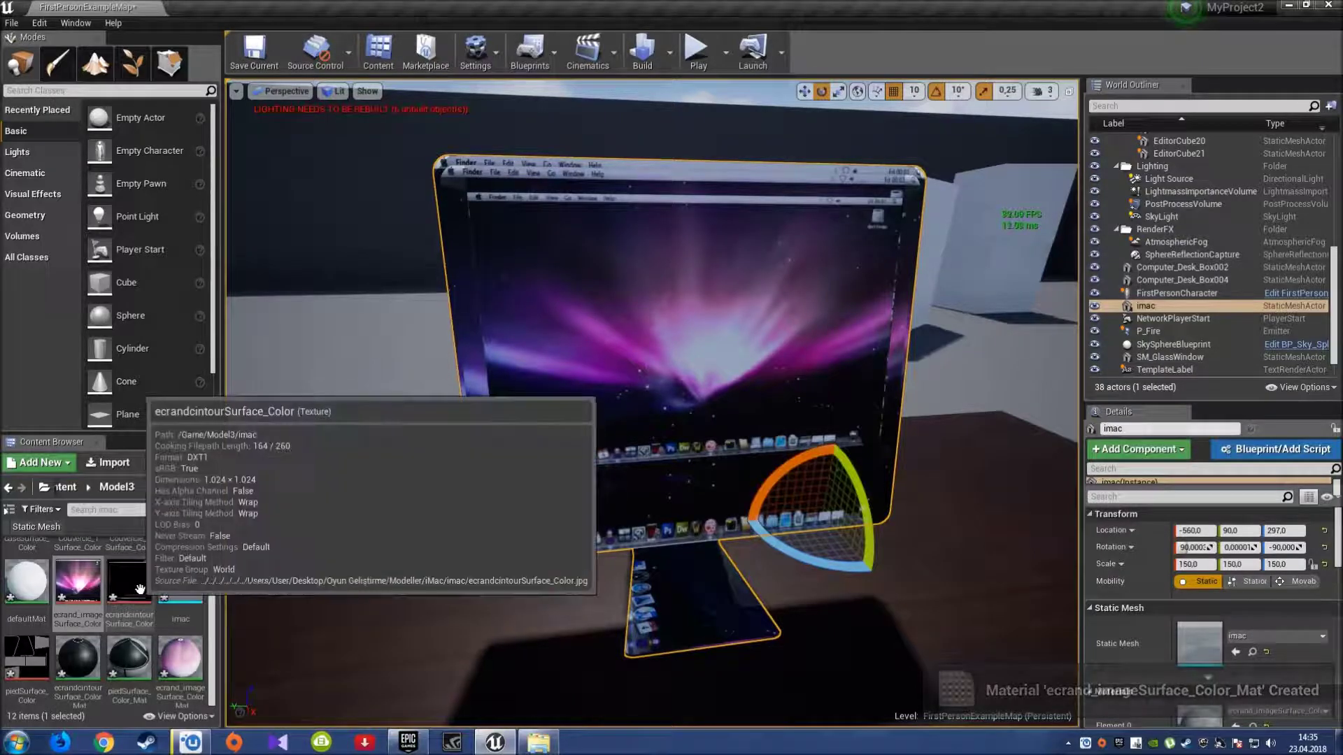
left_click(41, 510)
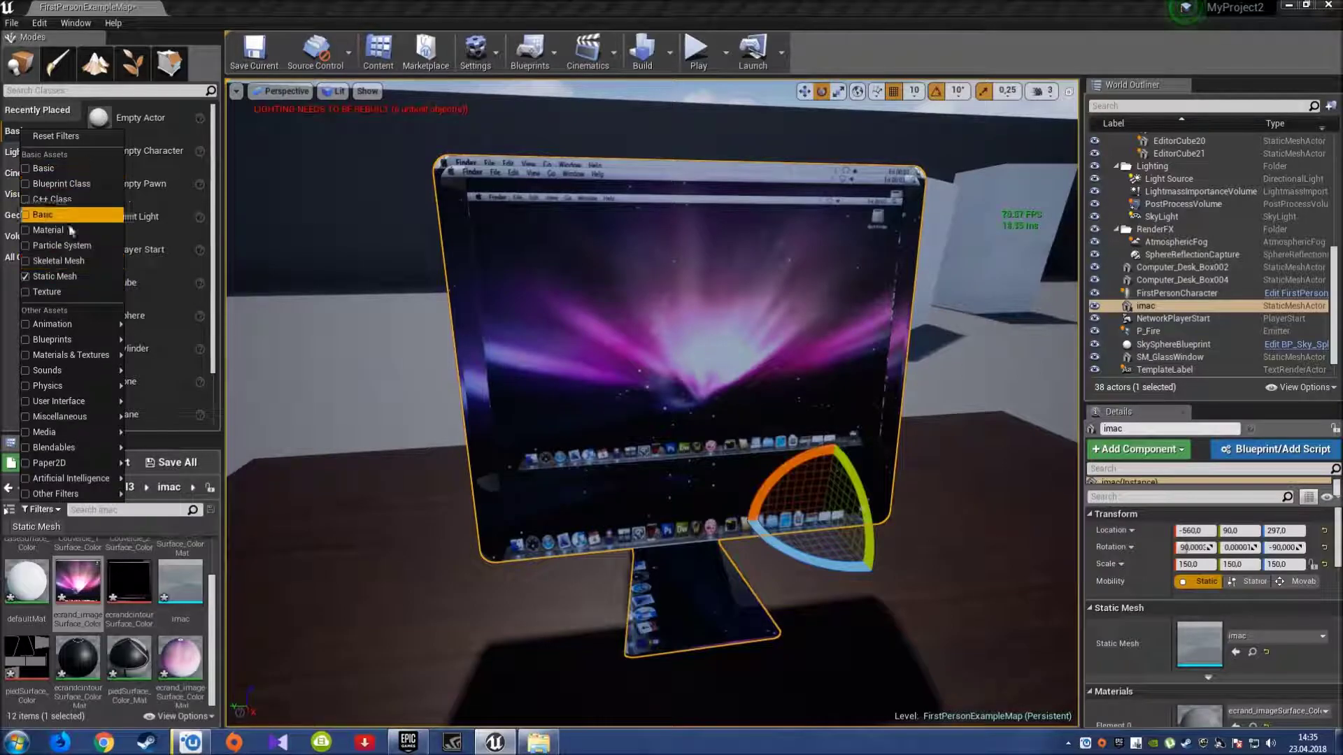
- Filter the Content Browser to textures, then apply Couvercle_2 and caseSurface_Color to the iMac
left_click(76, 294)
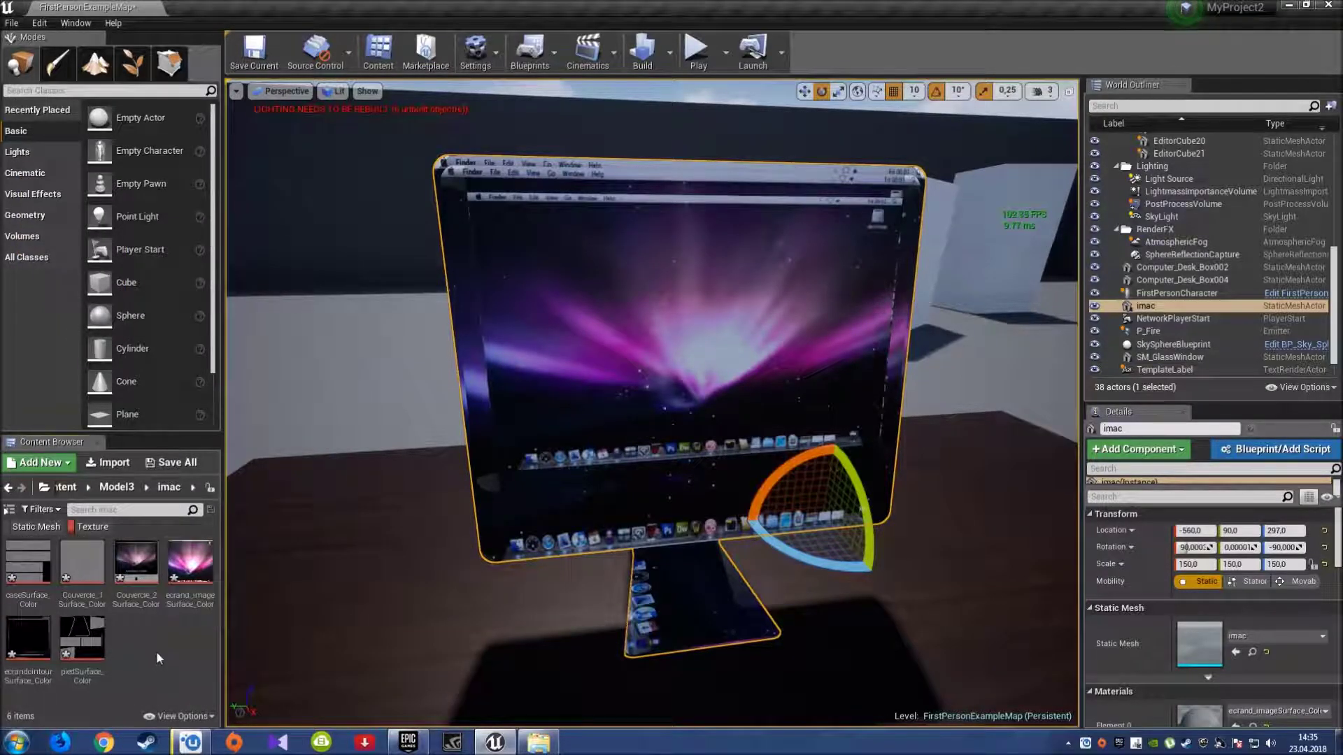
left_click_drag(157, 601, 596, 520)
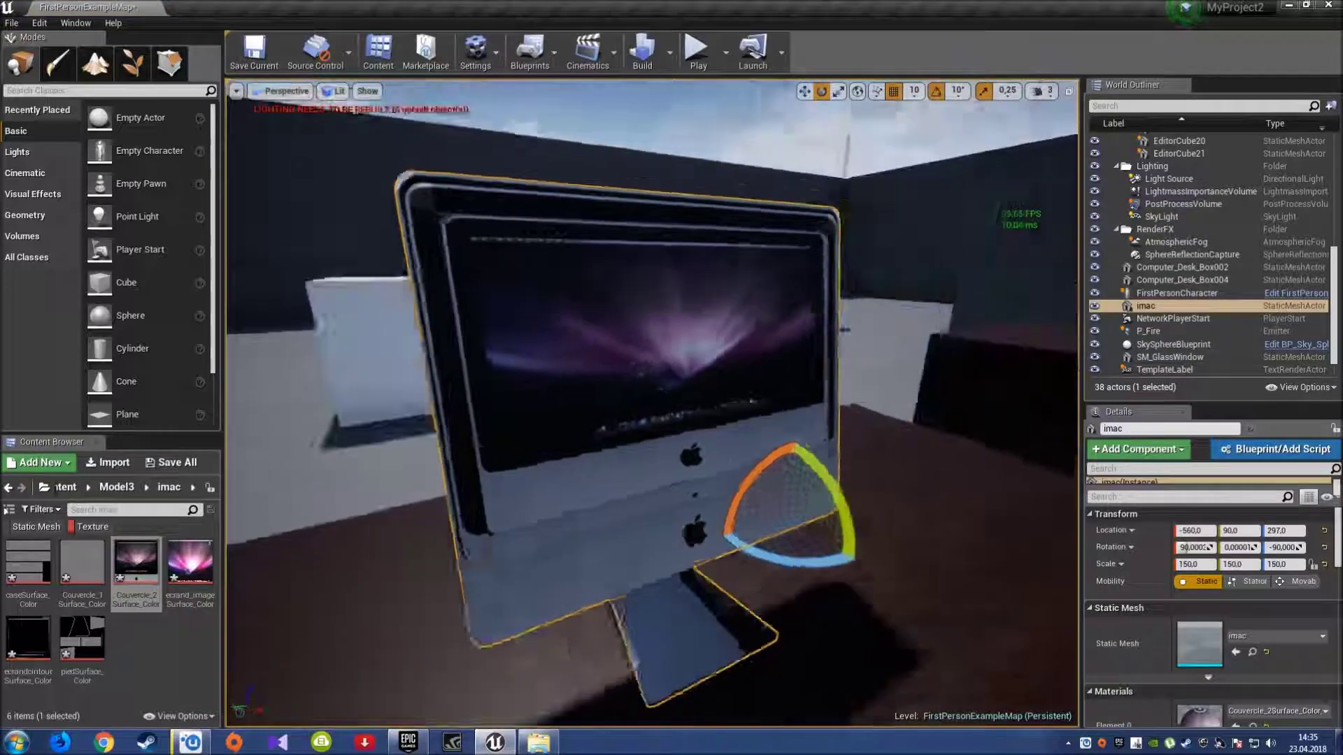
right_click_drag(597, 520, 591, 518)
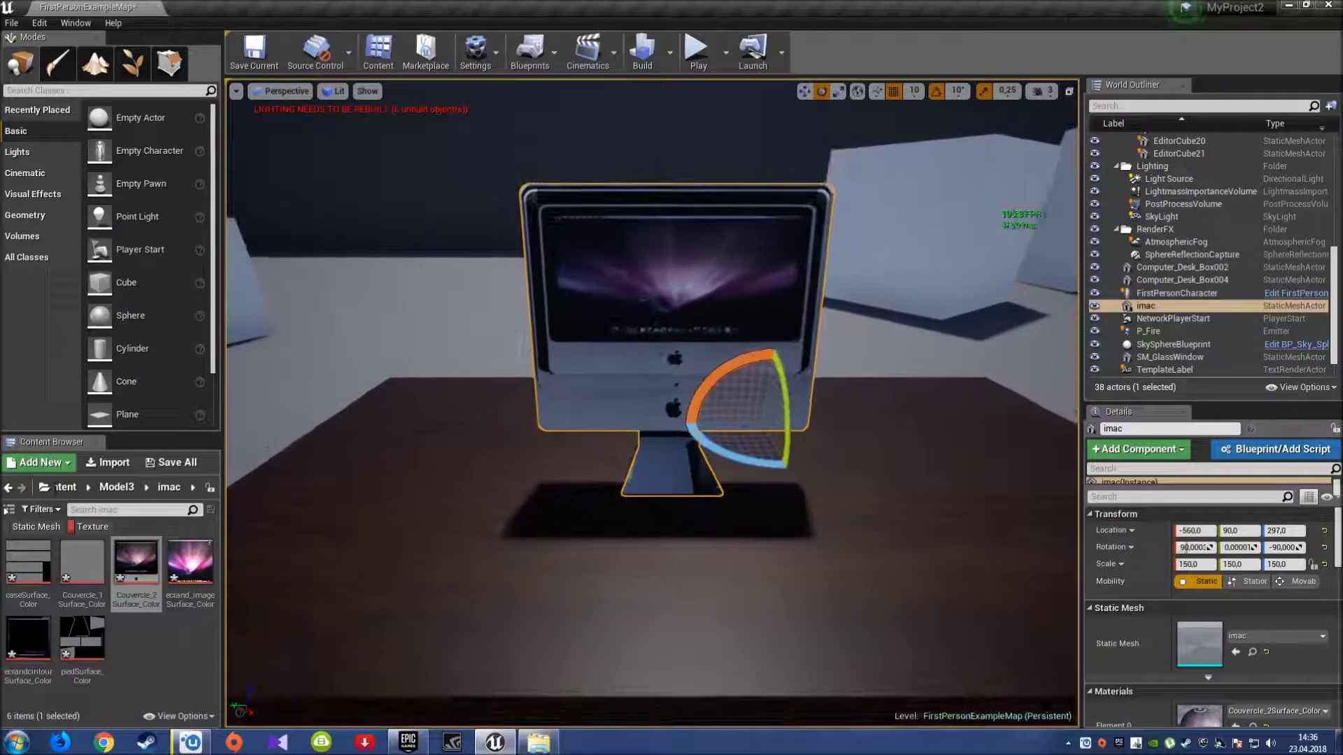
mouse_move(98, 585)
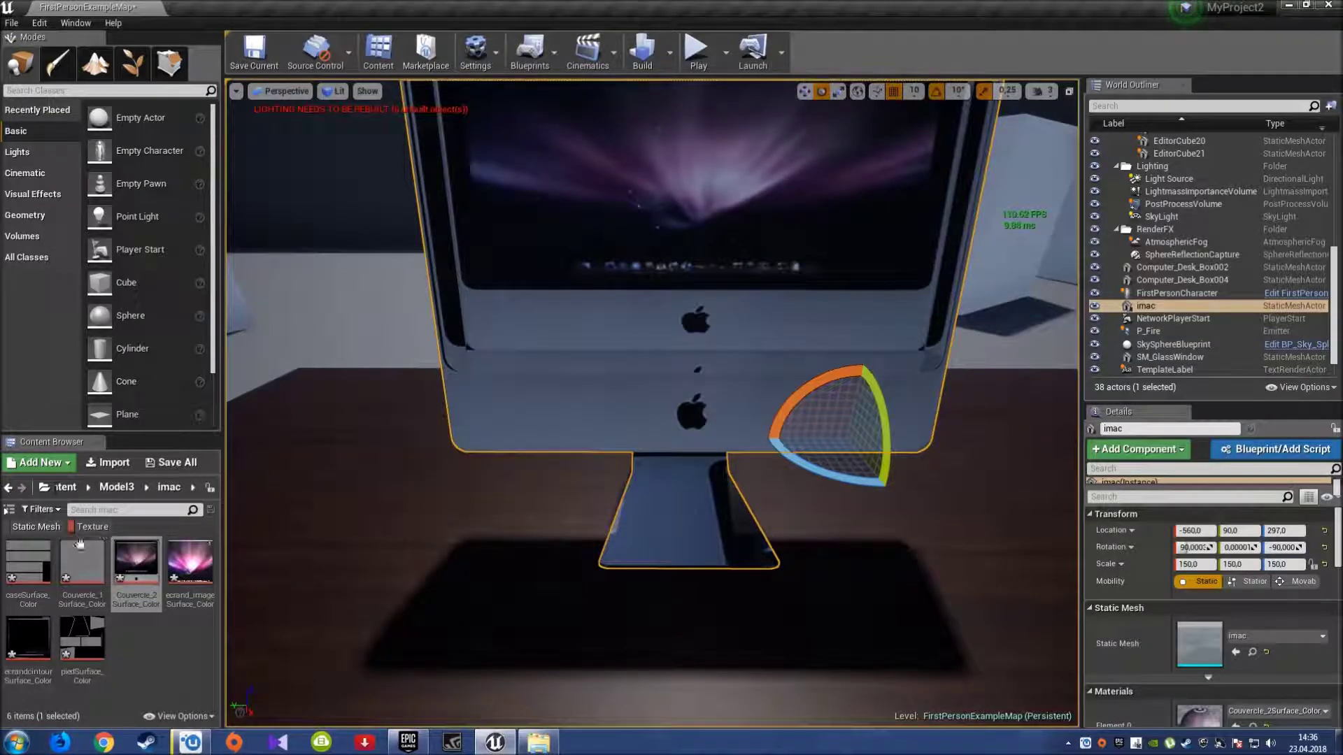
left_click_drag(28, 563, 705, 428)
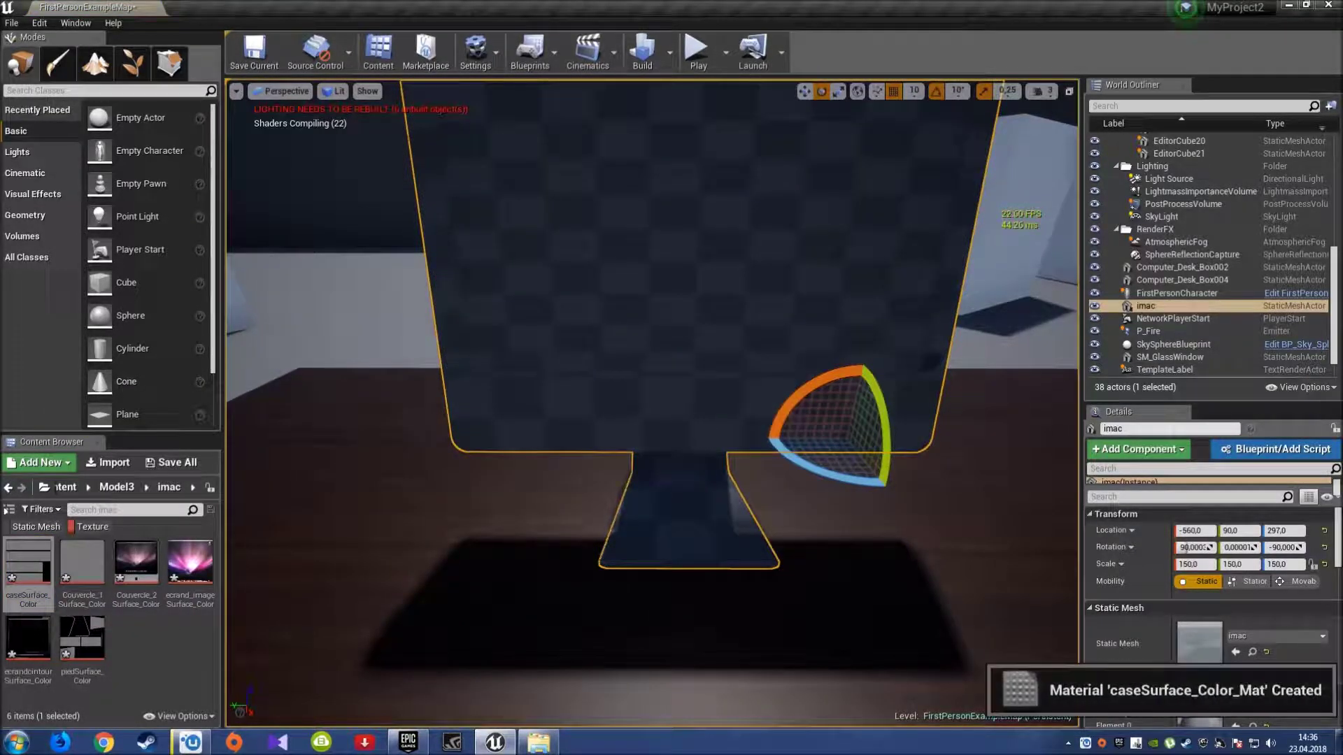
right_click_drag(705, 428, 690, 417)
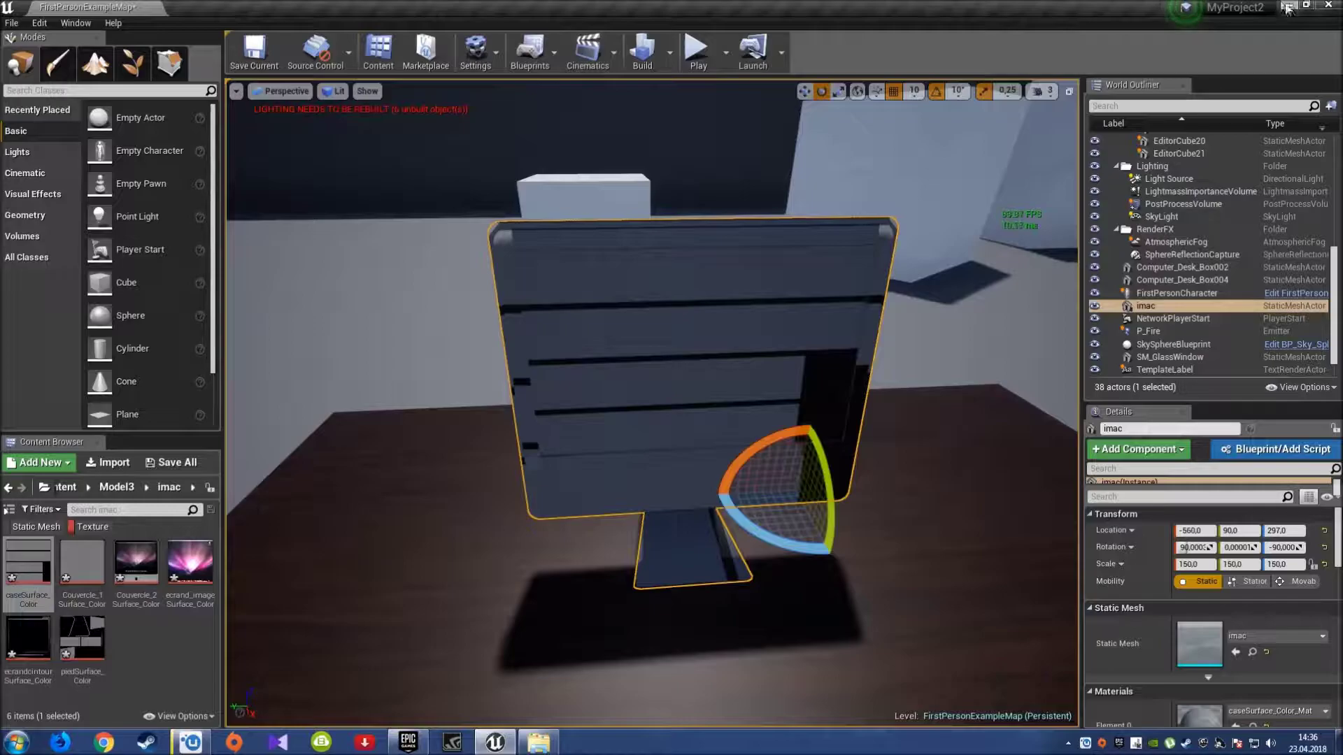
- Restore the deleted imac.mtl from the Recycle Bin
left_click(1287, 7)
double_click(33, 108)
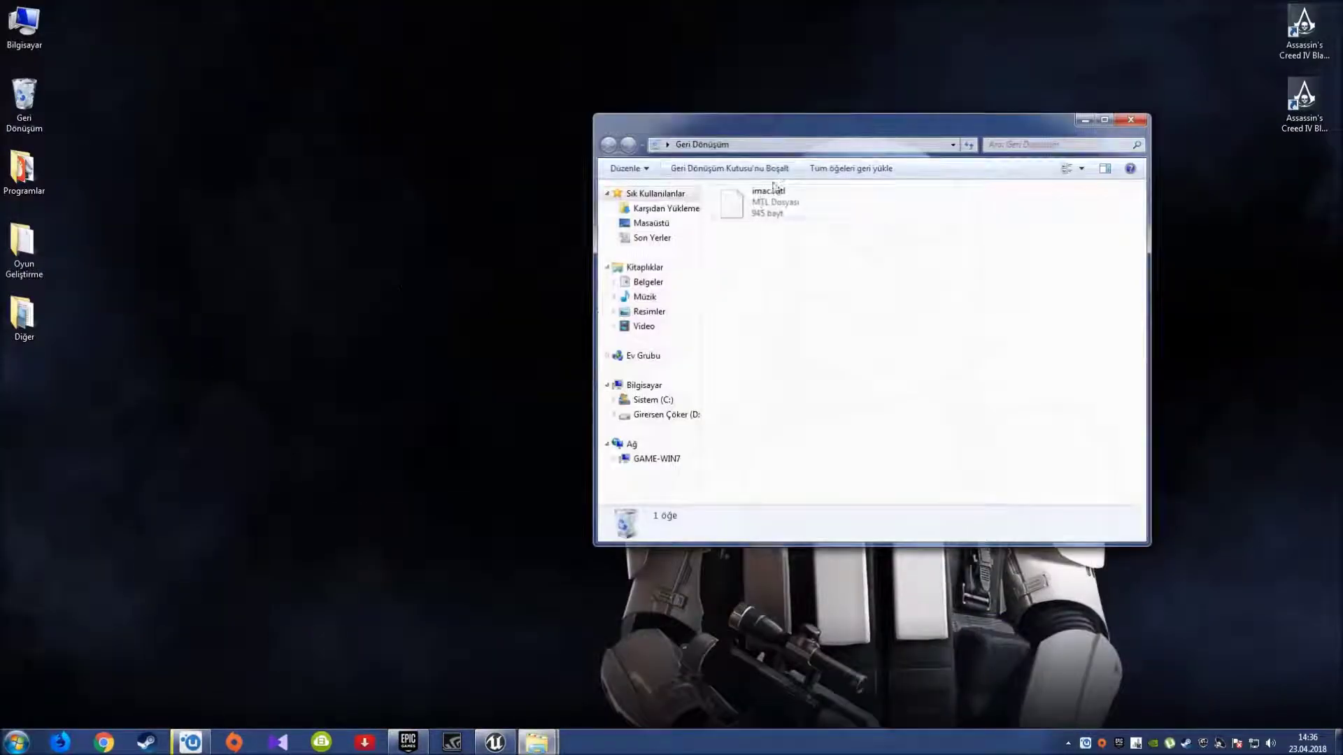
left_click(813, 170)
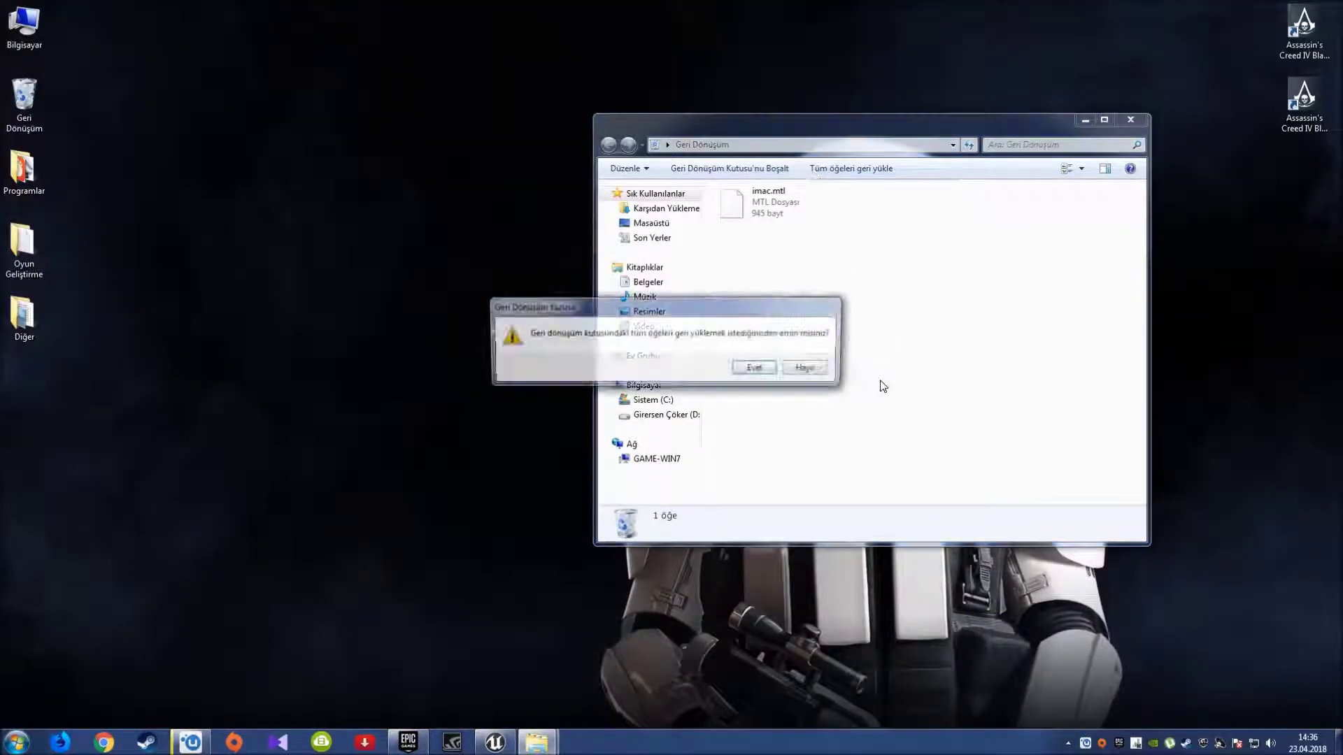
left_click(755, 366)
left_click(1138, 123)
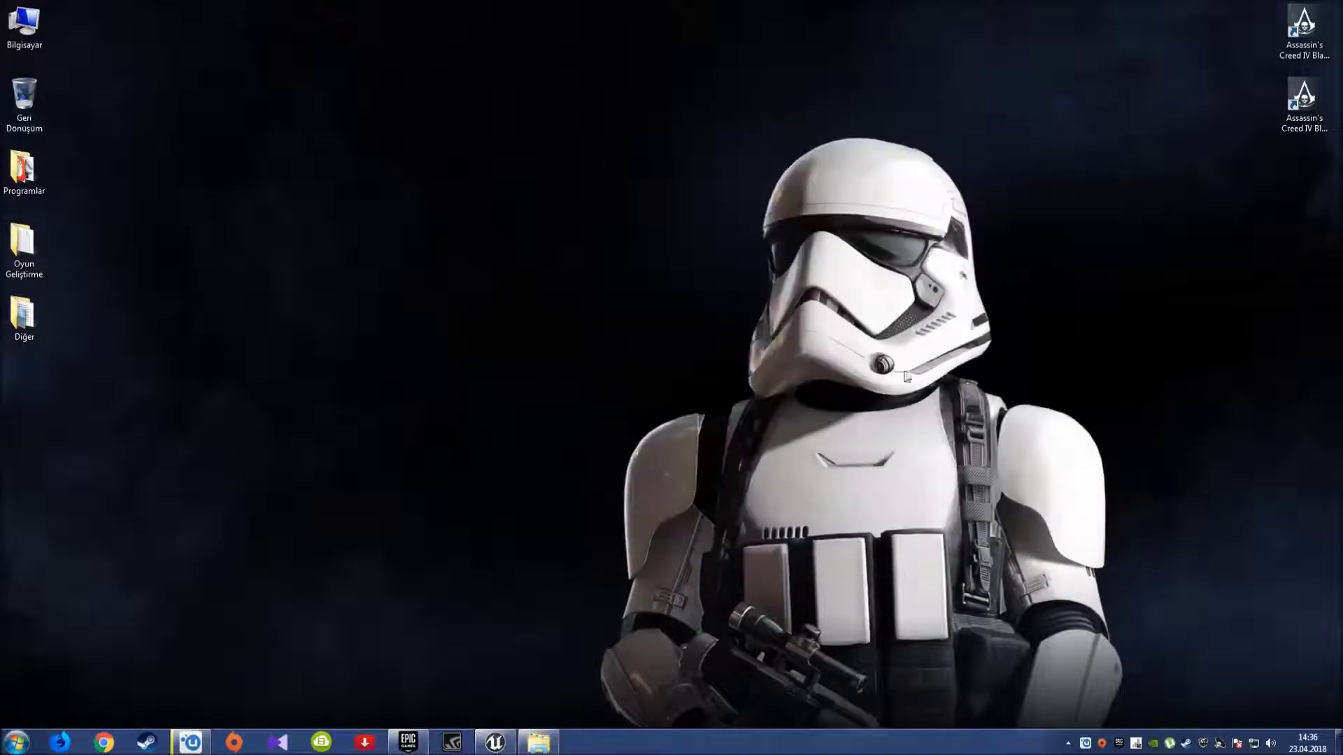
- Open the iMac\imac model folder and bring Unreal back to the front
left_click(537, 747)
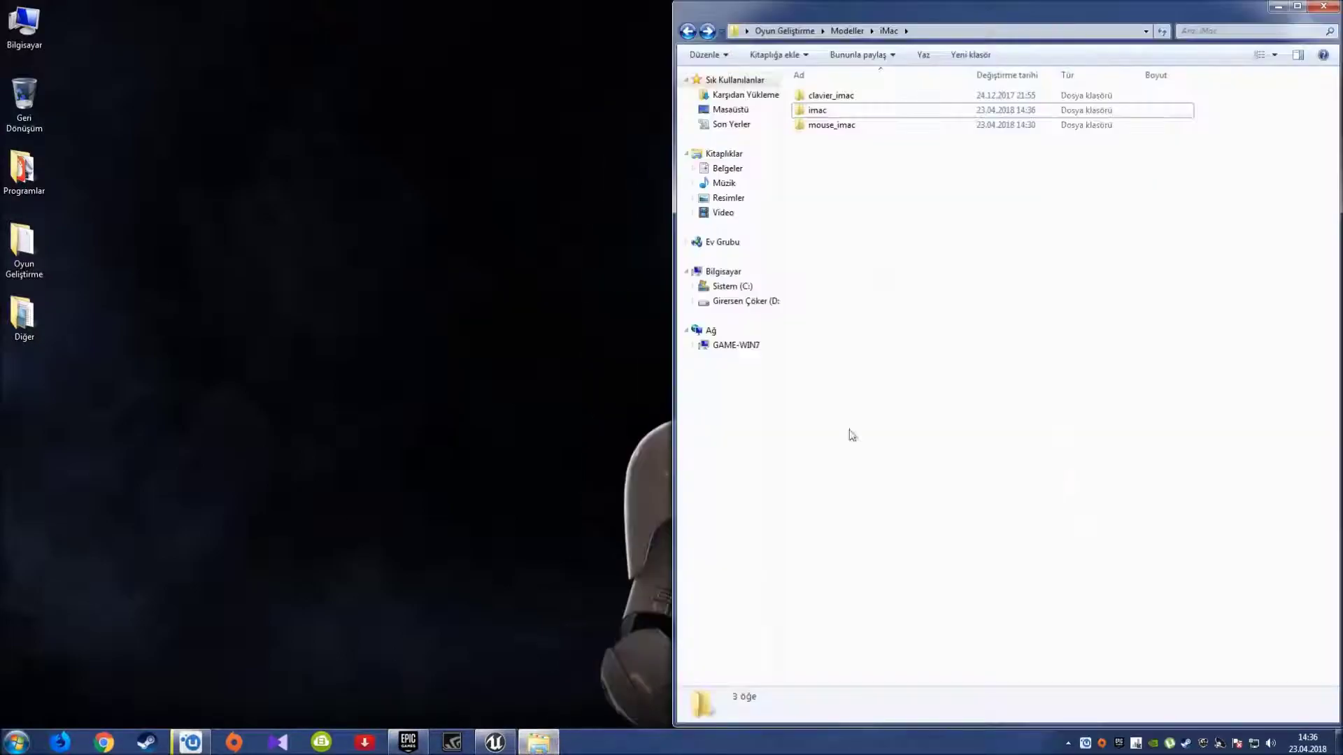
double_click(824, 114)
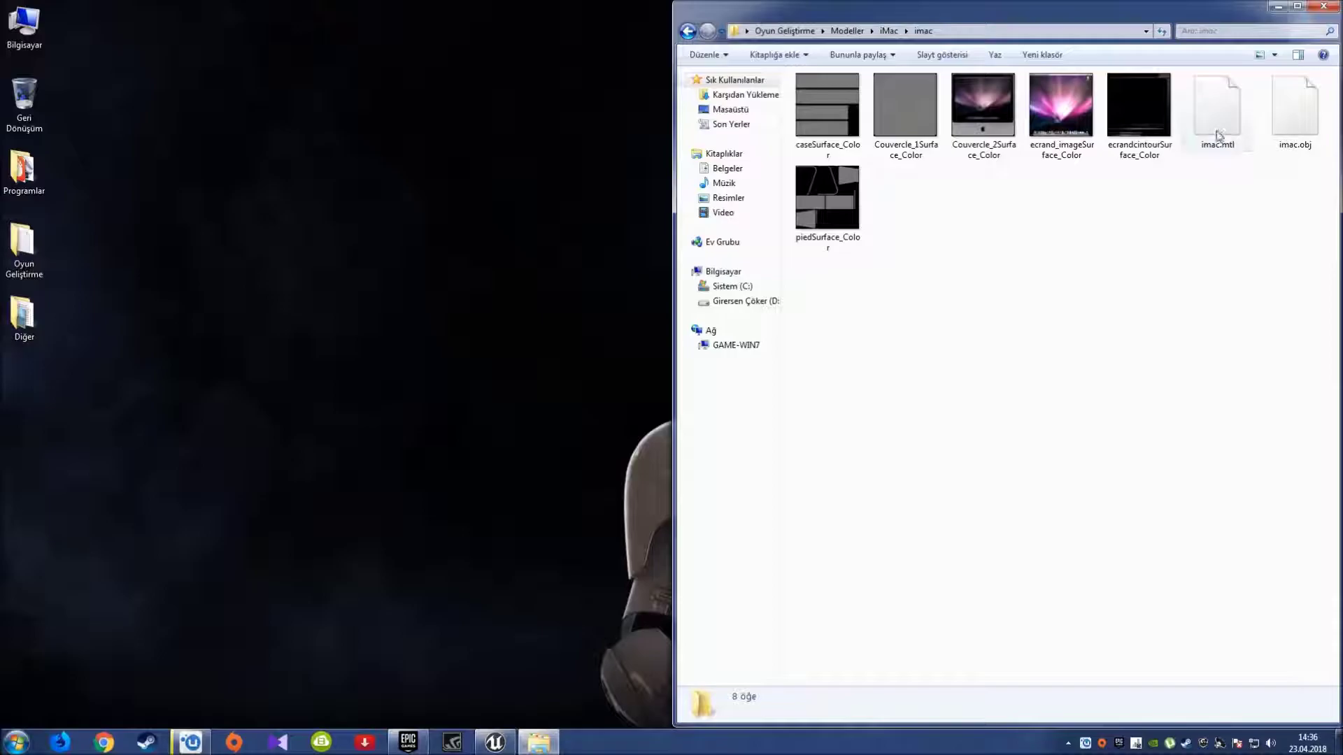
left_click(496, 743)
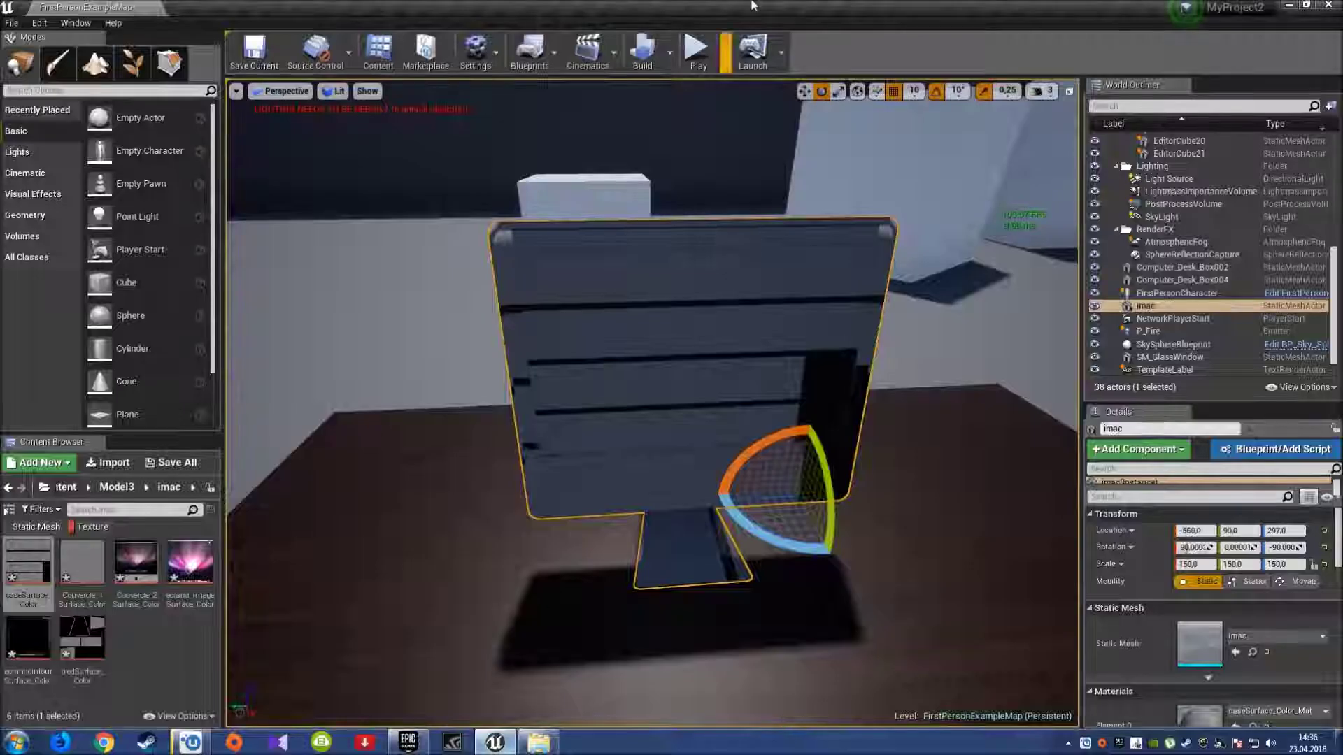
- Place Unreal beside Explorer and import imac.mtl into the imac content folder
mouse_move(341, 7)
left_mouse_down()
mouse_move(340, 240)
mouse_move(508, 13)
left_mouse_up()
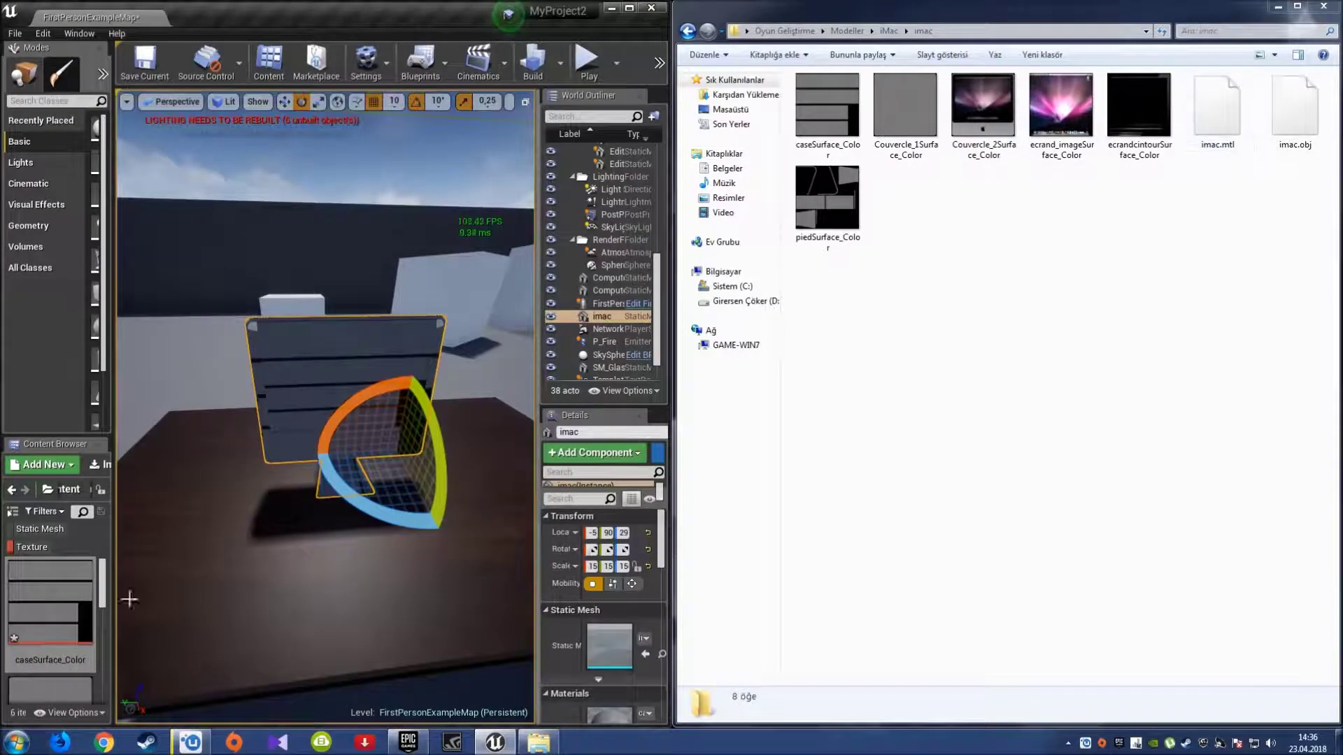
left_click_drag(114, 574, 243, 570)
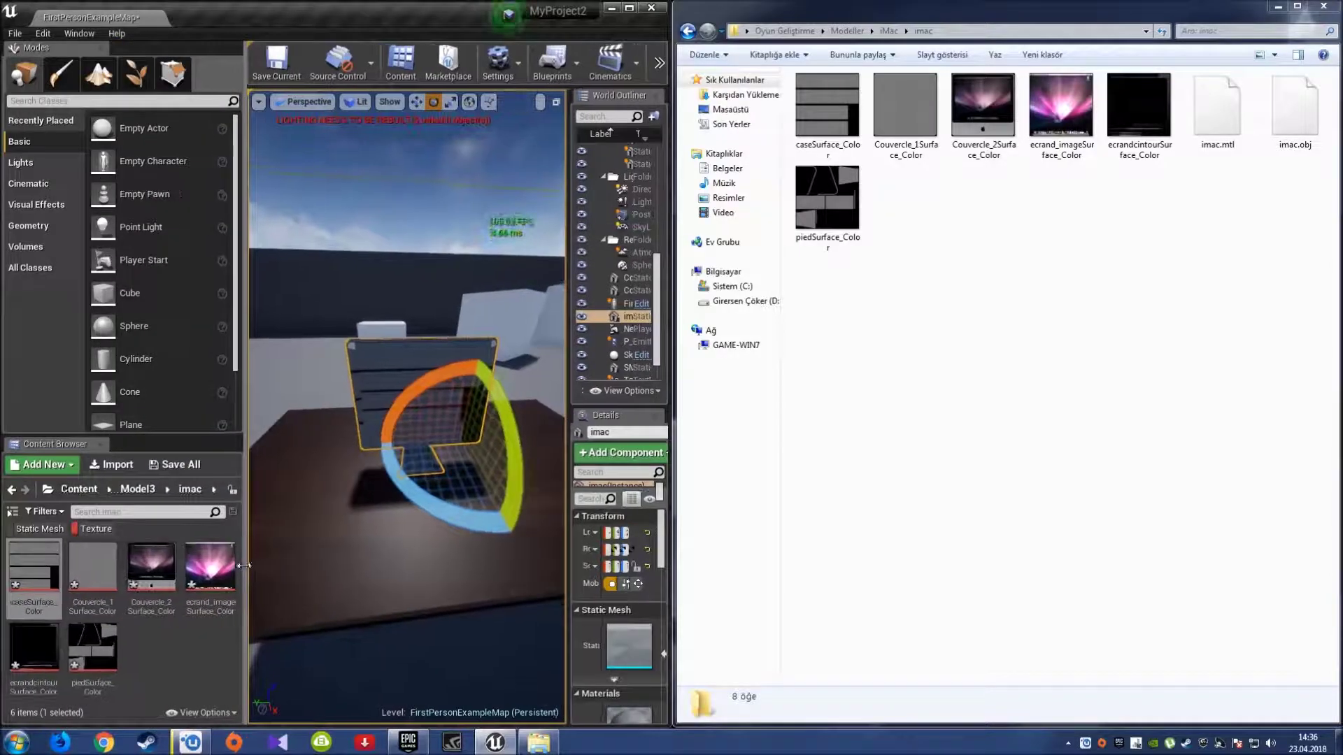
left_click(1217, 112)
left_click_drag(1153, 230, 204, 627)
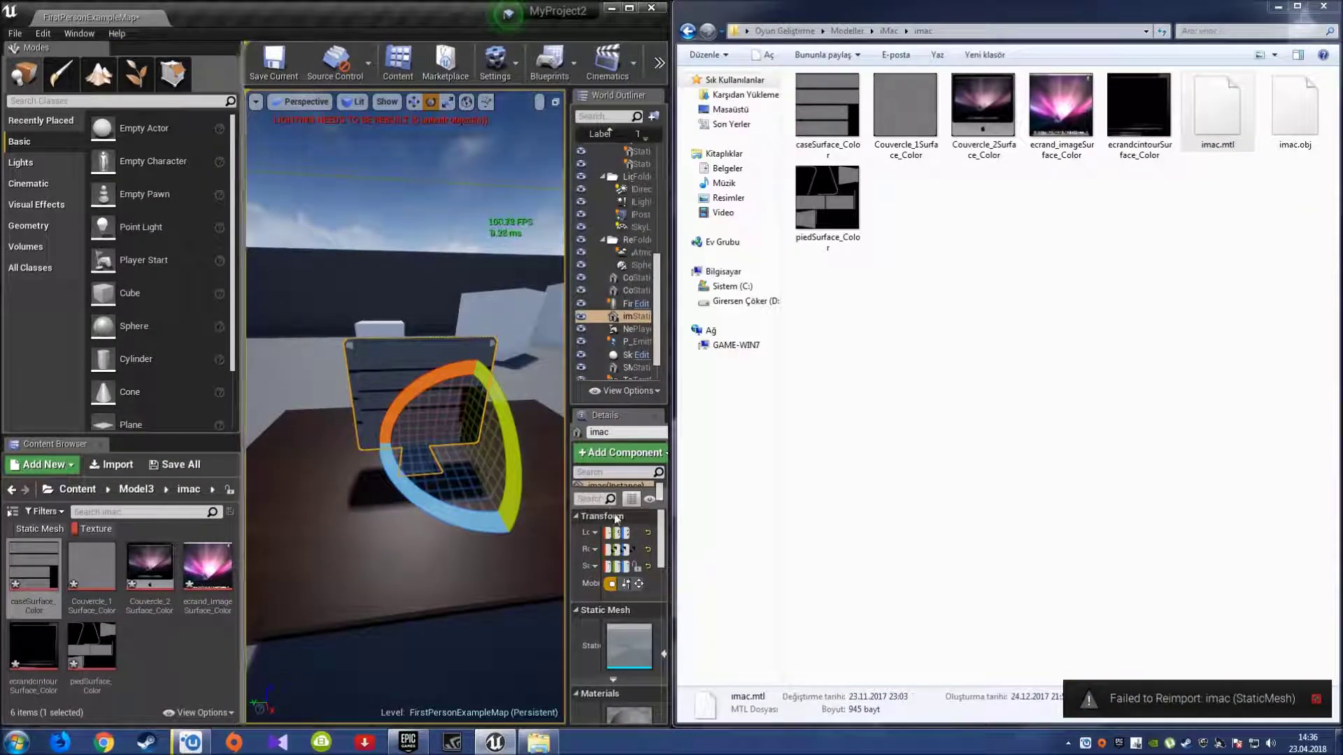
- Close the imac folder window and maximize the Unreal Editor
left_click(1039, 327)
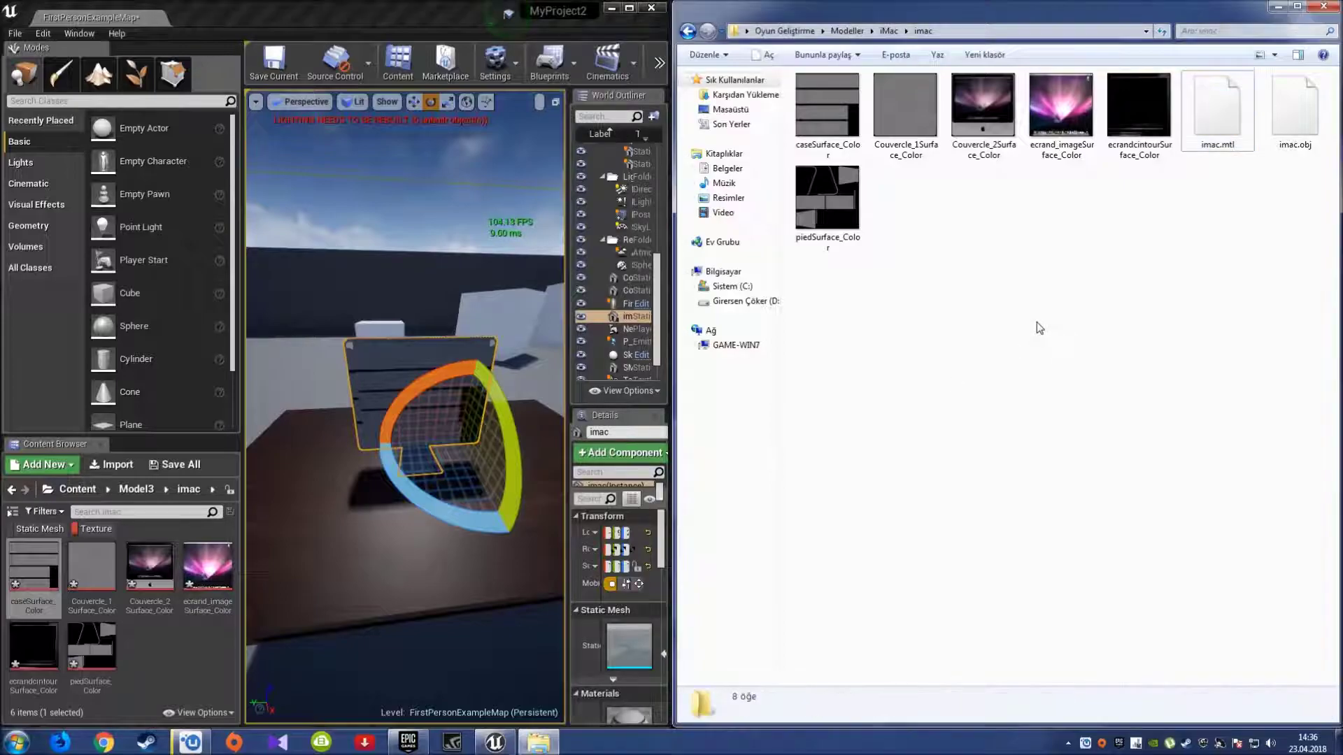
left_click(1327, 10)
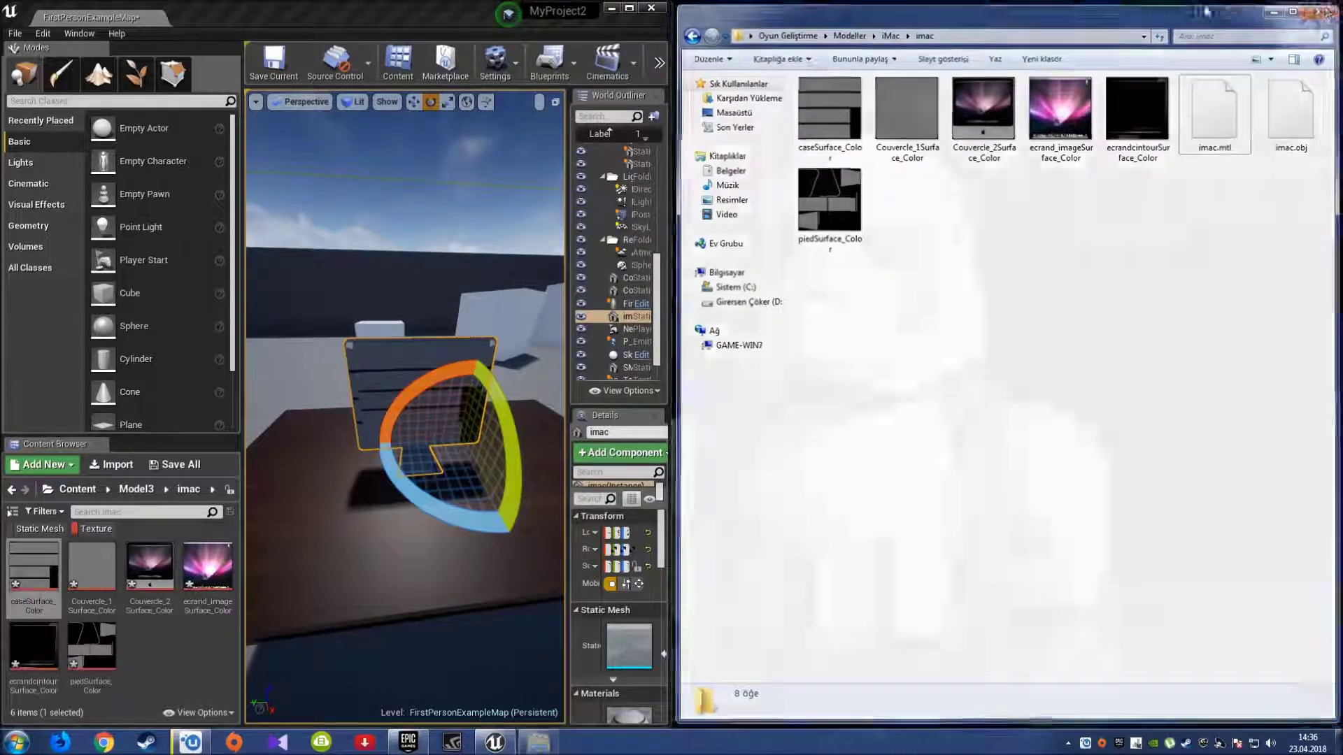
left_click(628, 8)
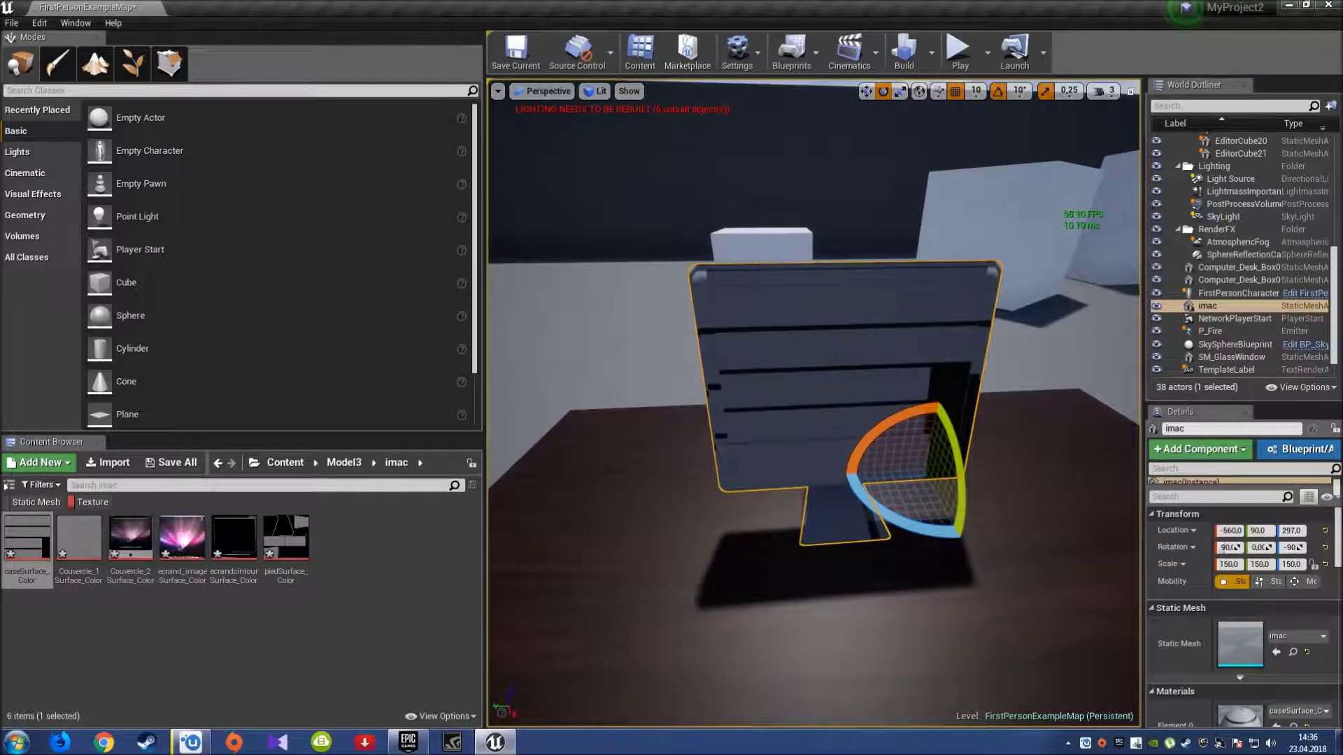
- Widen the viewport and delete the imac actor, leaving 37 actors in the level
left_click_drag(482, 404, 260, 404)
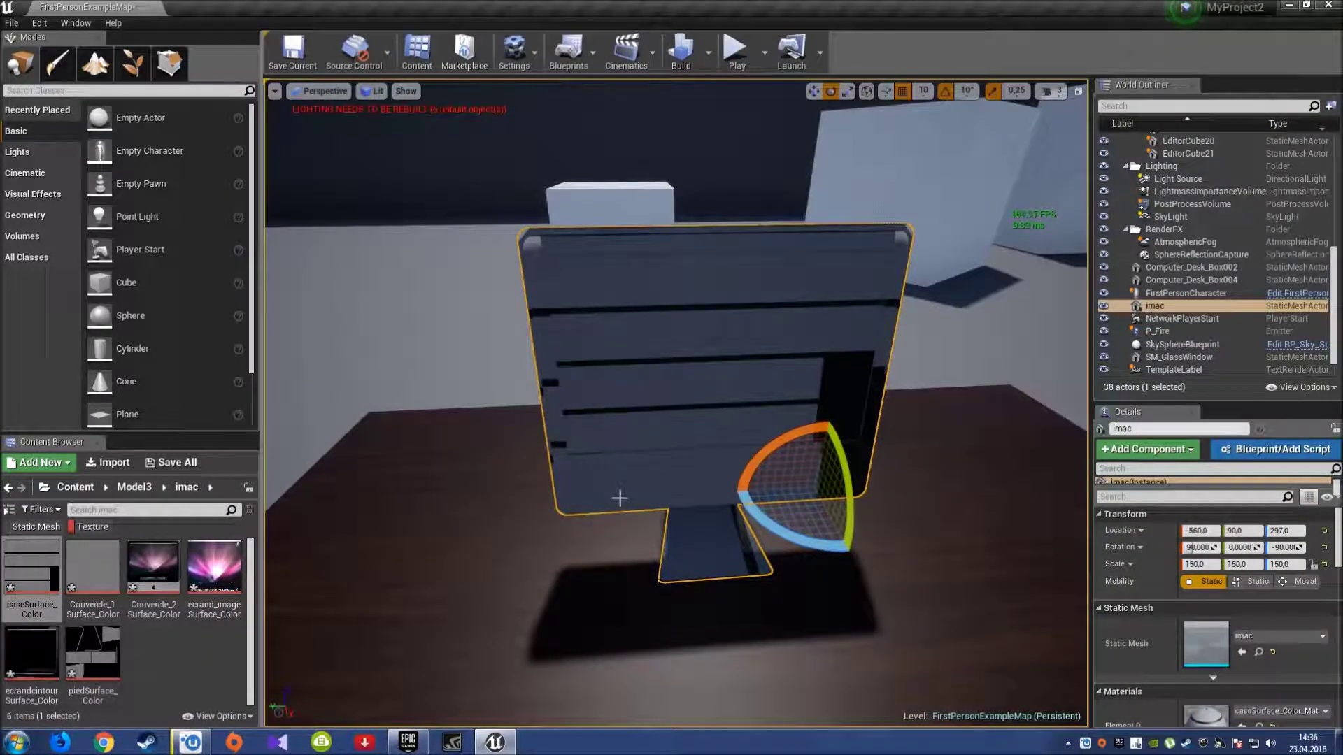
key("Delete")
right_click_drag(615, 515, 616, 514)
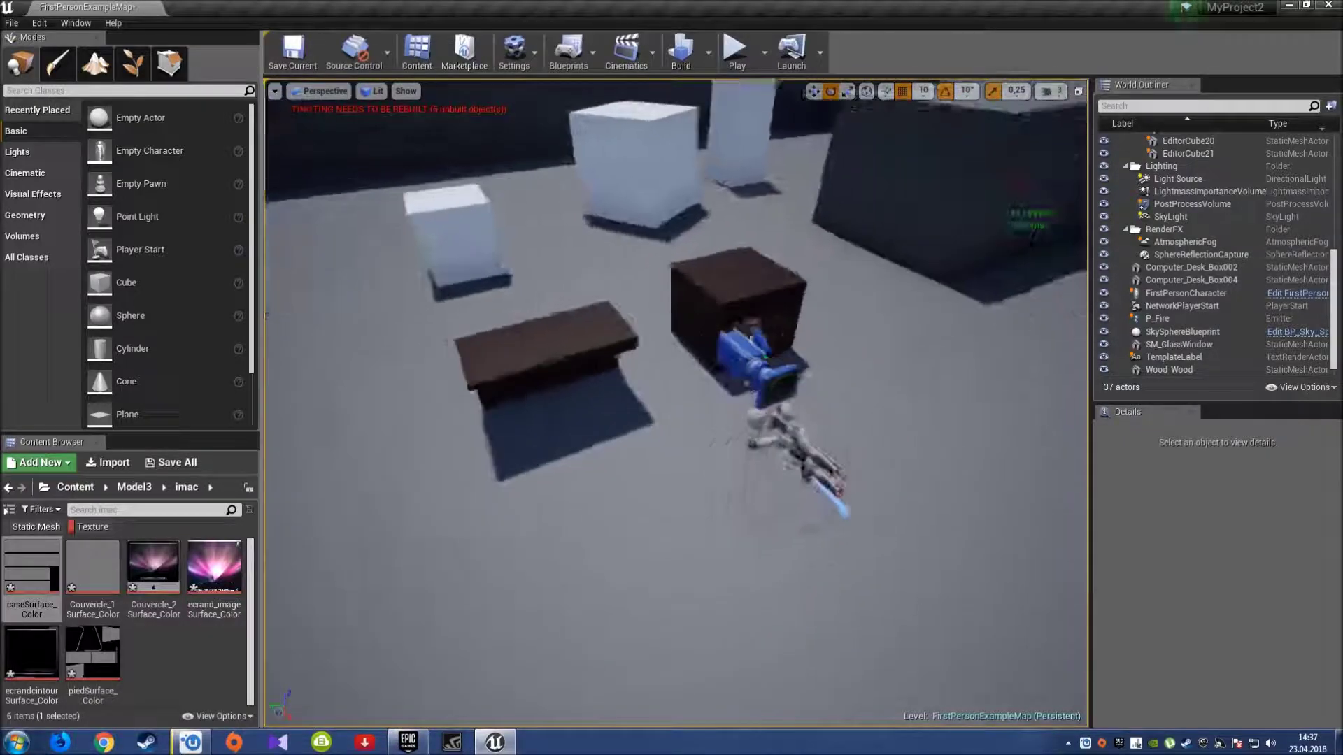